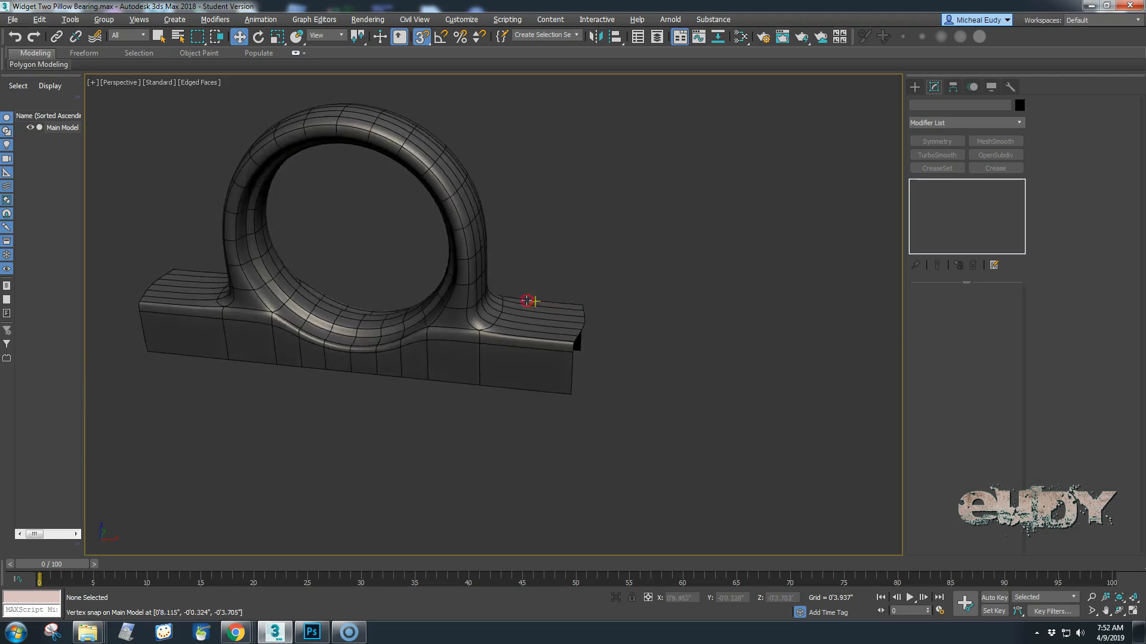
- Switch to a shaded top view with the grid hidden, framed on the bearing model's foot at its positive-X end
key(v)
key(t)
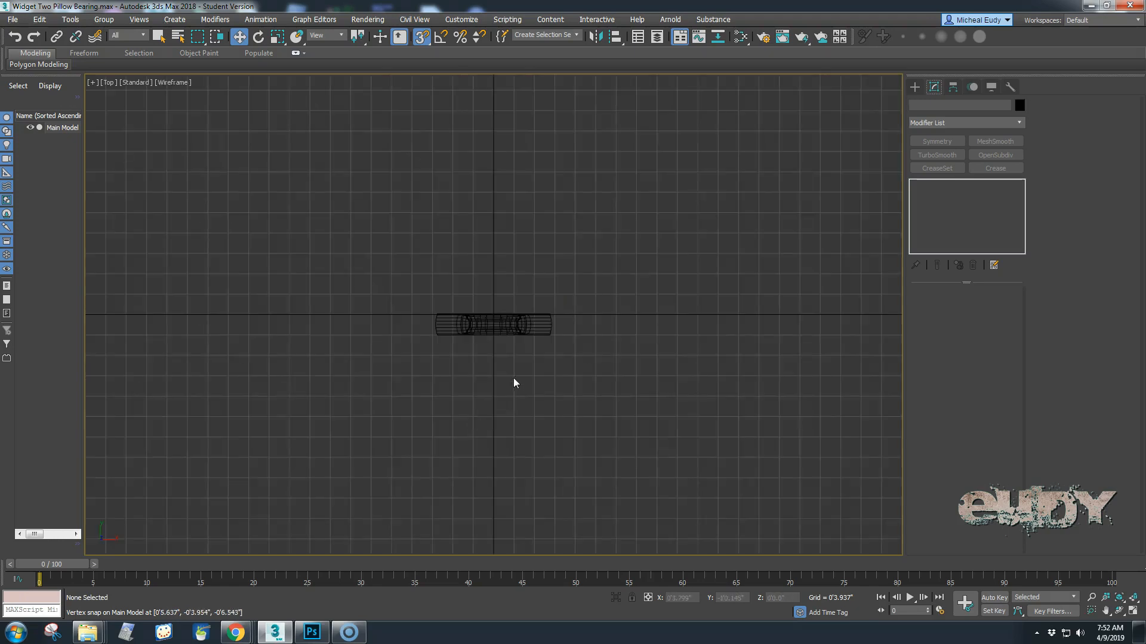
key(F3)
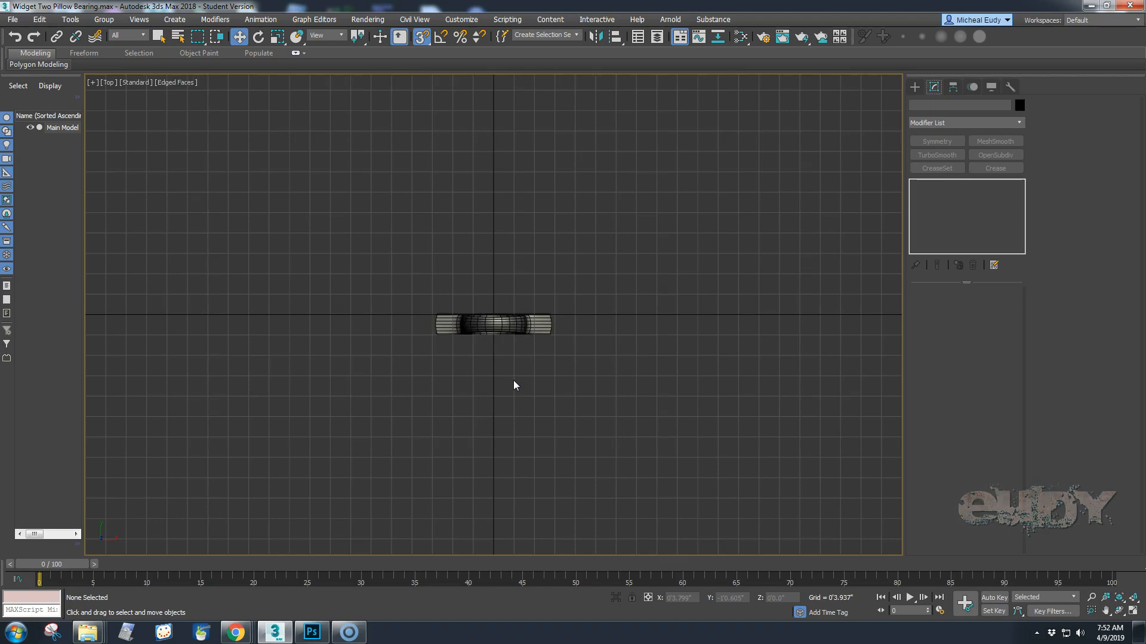
key(g)
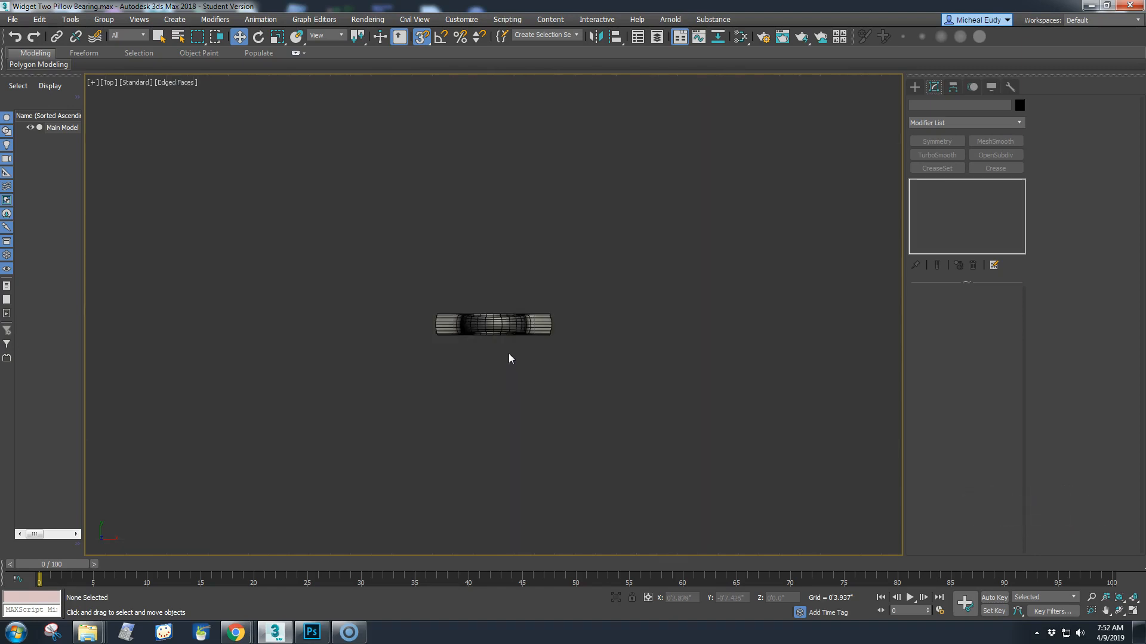
click(504, 328)
key(z)
click(678, 408)
middle_drag(754, 404, 469, 369)
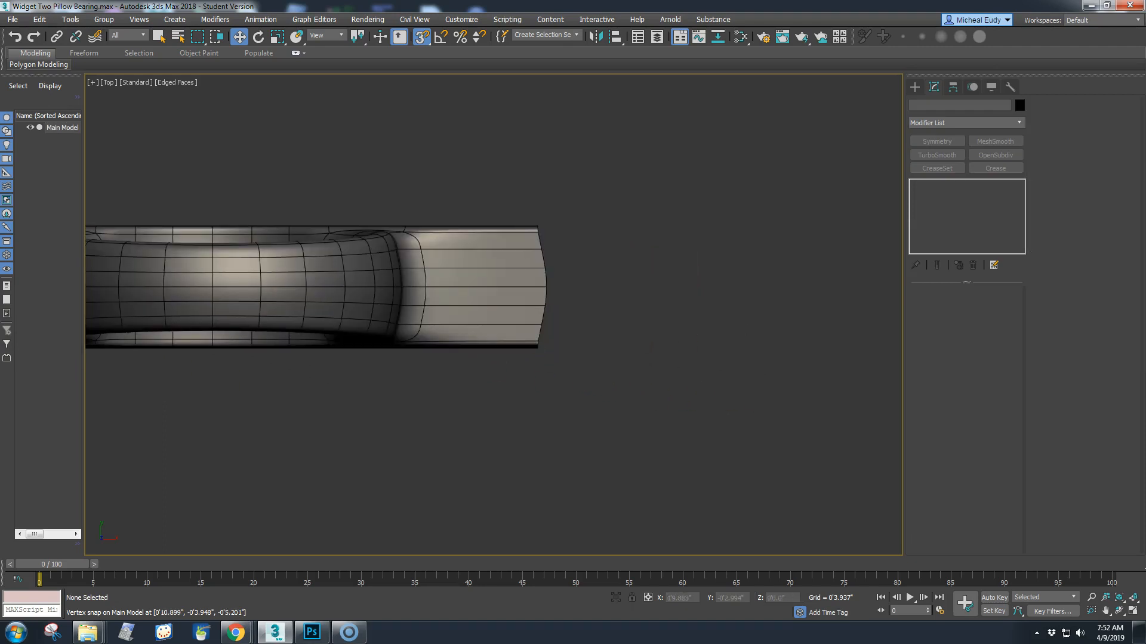
- Check the slotted foot in the reference photo and create a tube beside the model, radii about 0.958" and 0.469", height about 0.34"
drag(1145, 60, 615, 59)
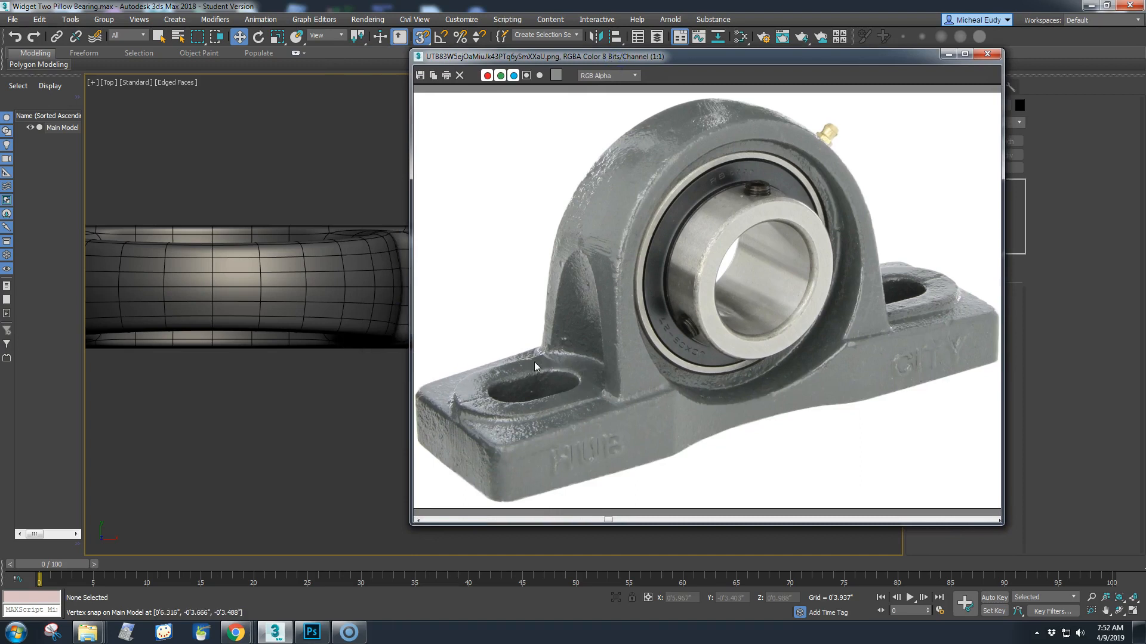
drag(604, 56, 1145, 90)
click(915, 88)
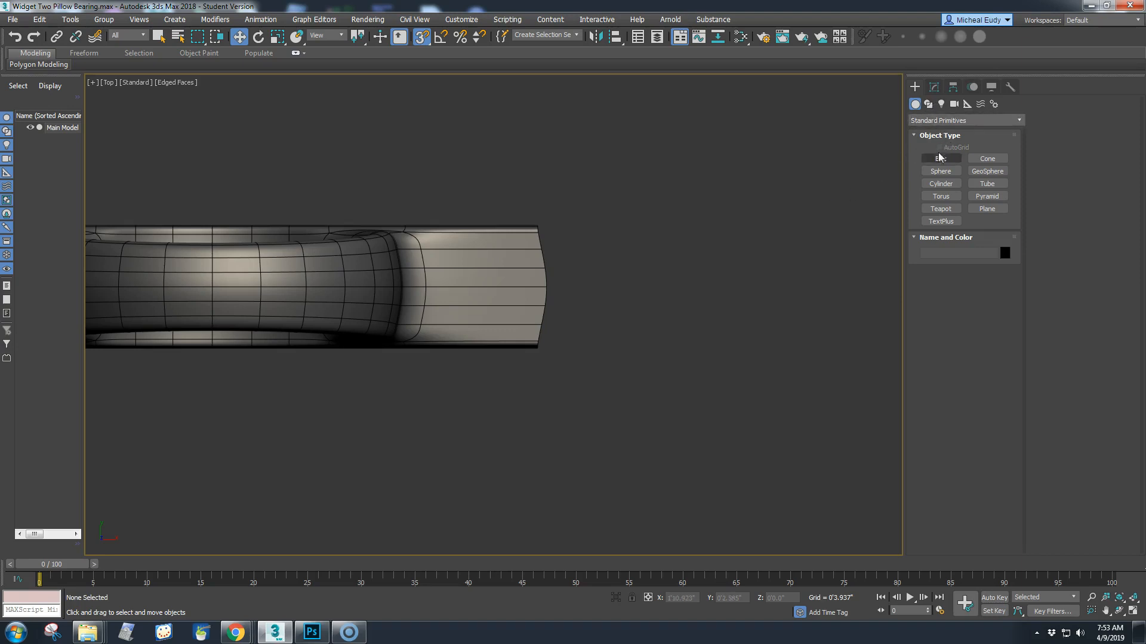
click(985, 184)
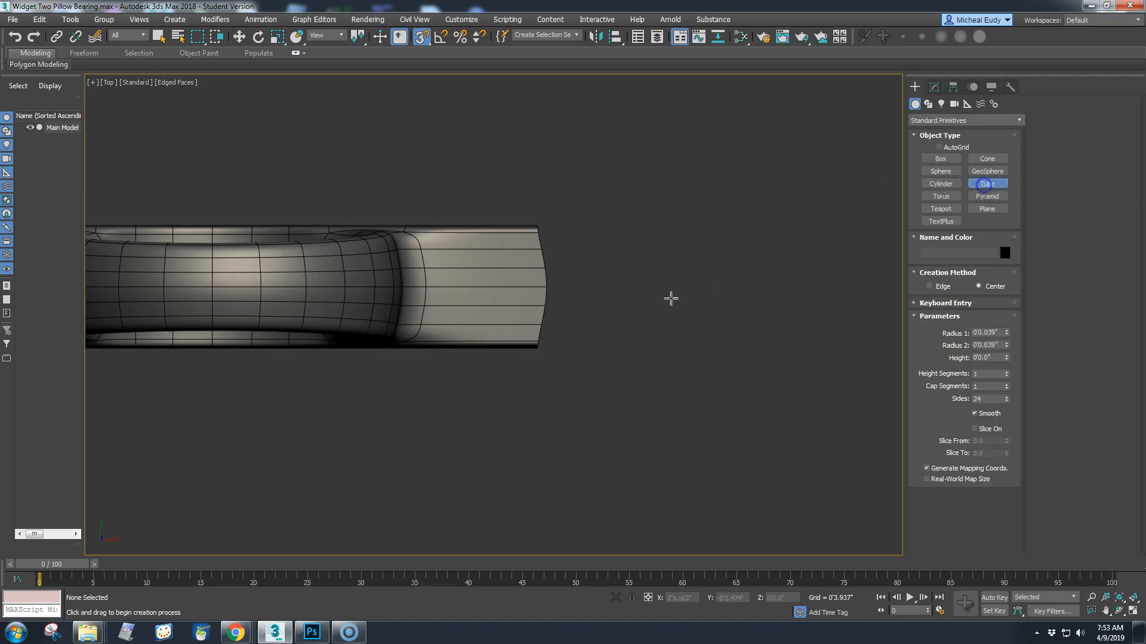
drag(637, 282, 650, 308)
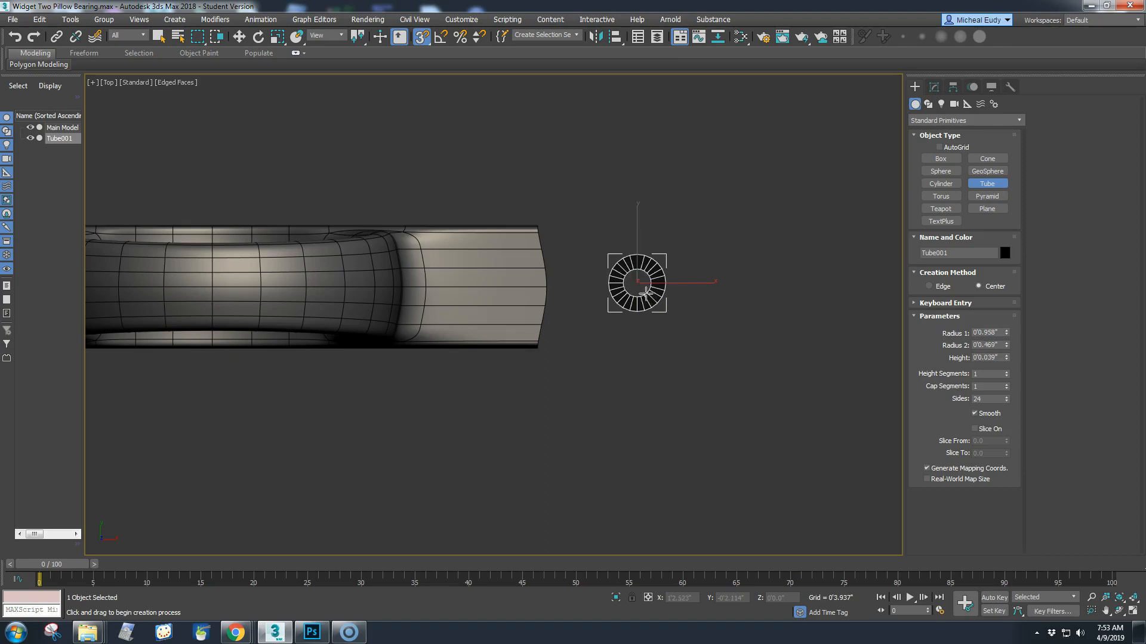
click(646, 293)
scroll(657, 308, up, 5)
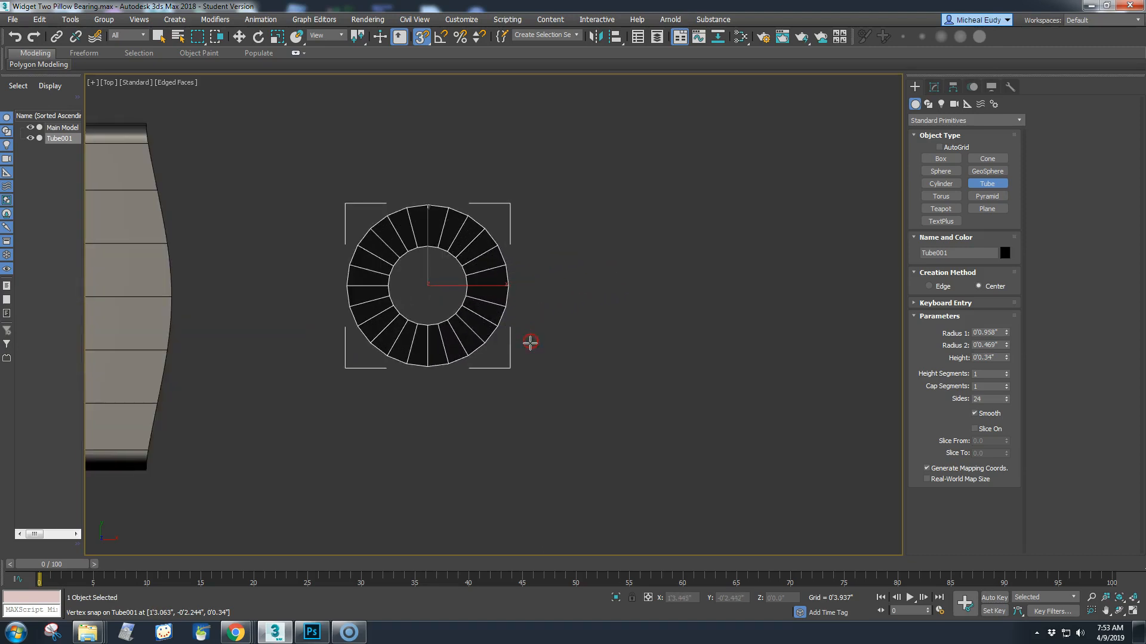
click(530, 348)
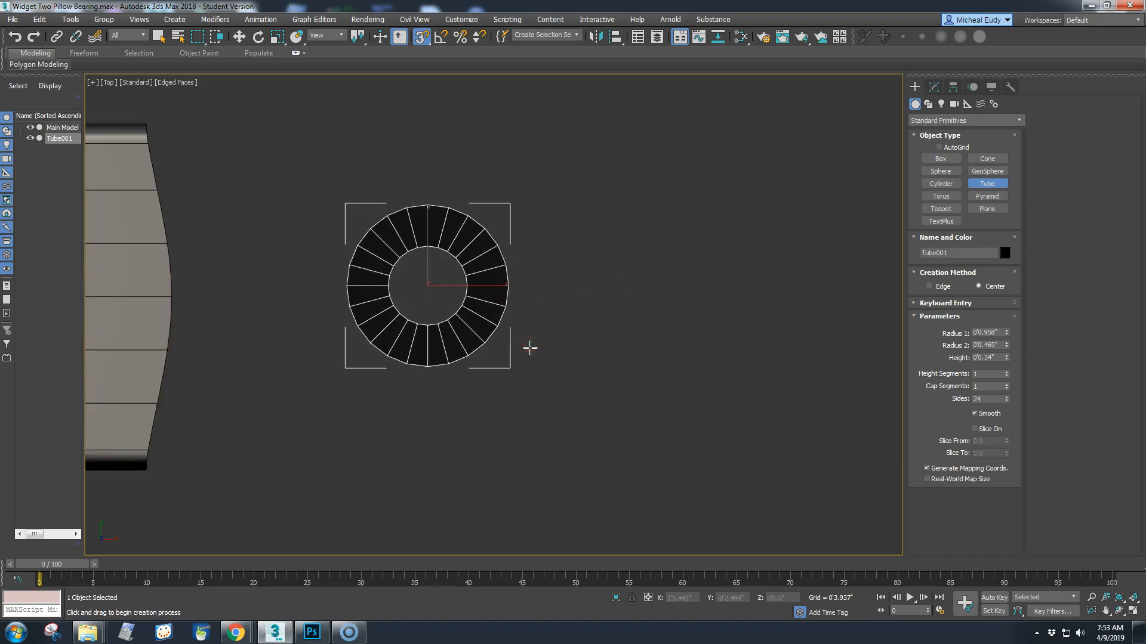
right_click(530, 348)
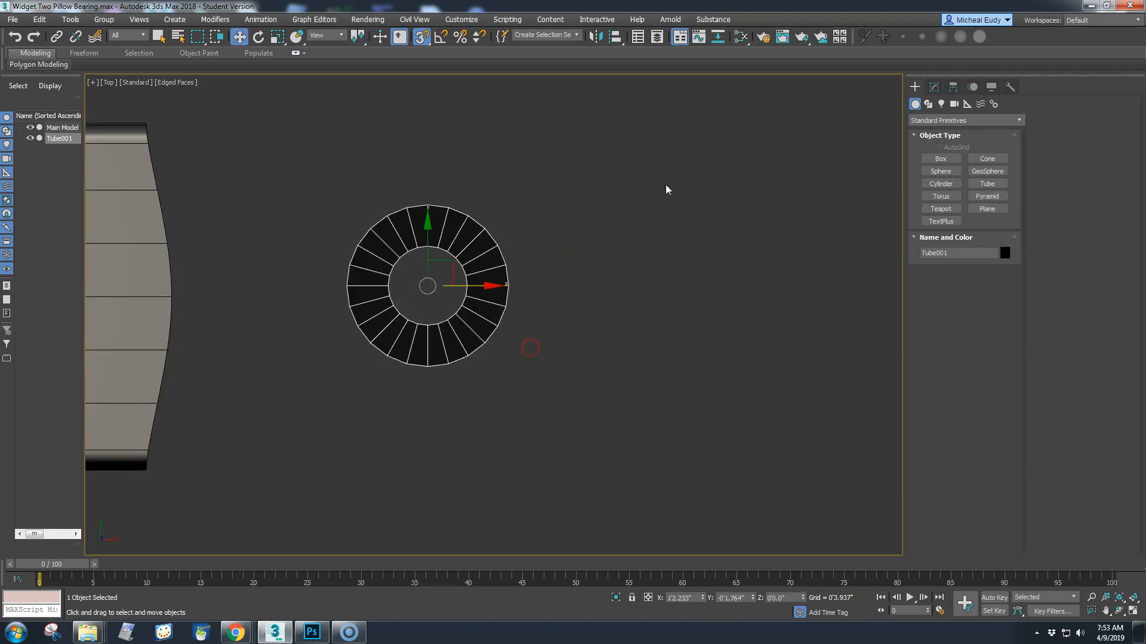
- Assign the model's gray material to the new tube
click(741, 37)
right_click(447, 192)
click(501, 208)
click(726, 8)
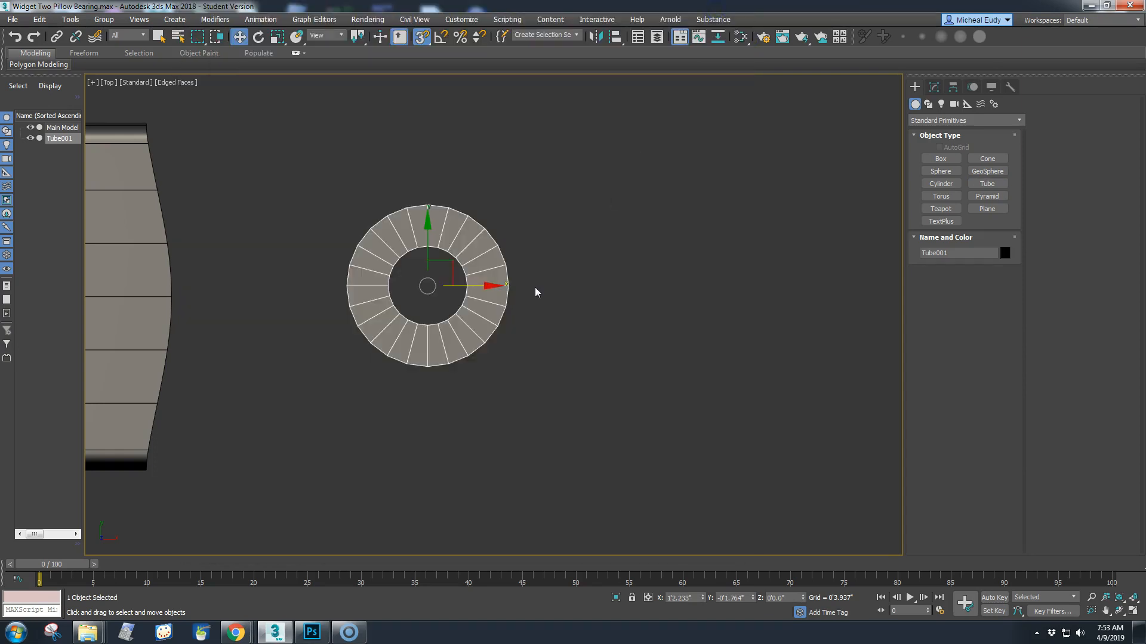
- Inspect the tube from the front and set its number of sides to 10 in the top view
key(f)
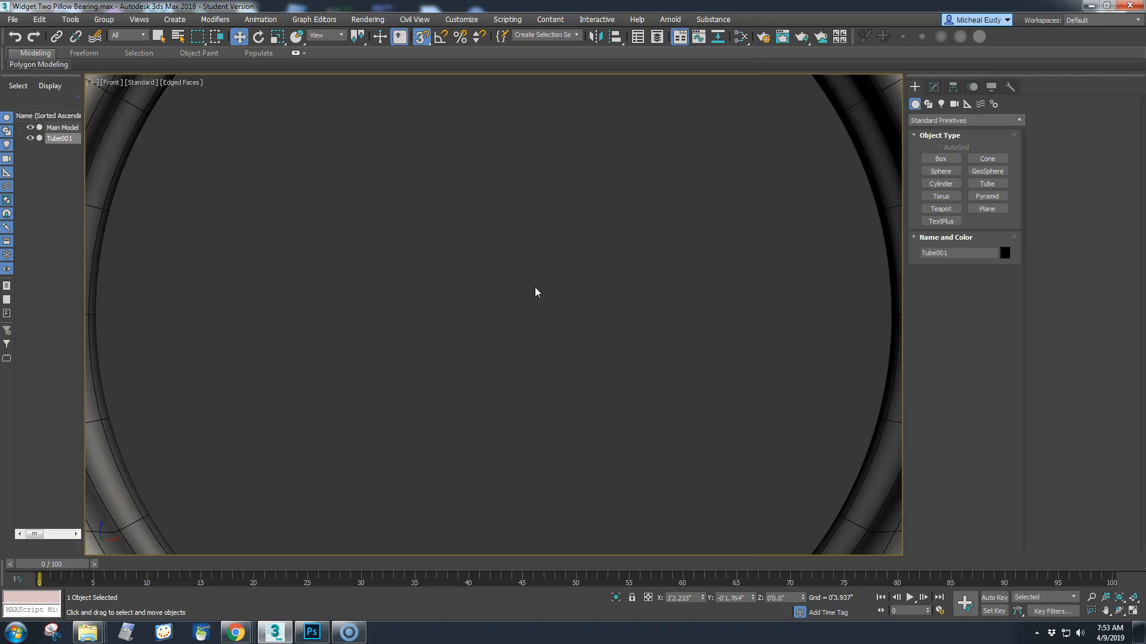
key(z)
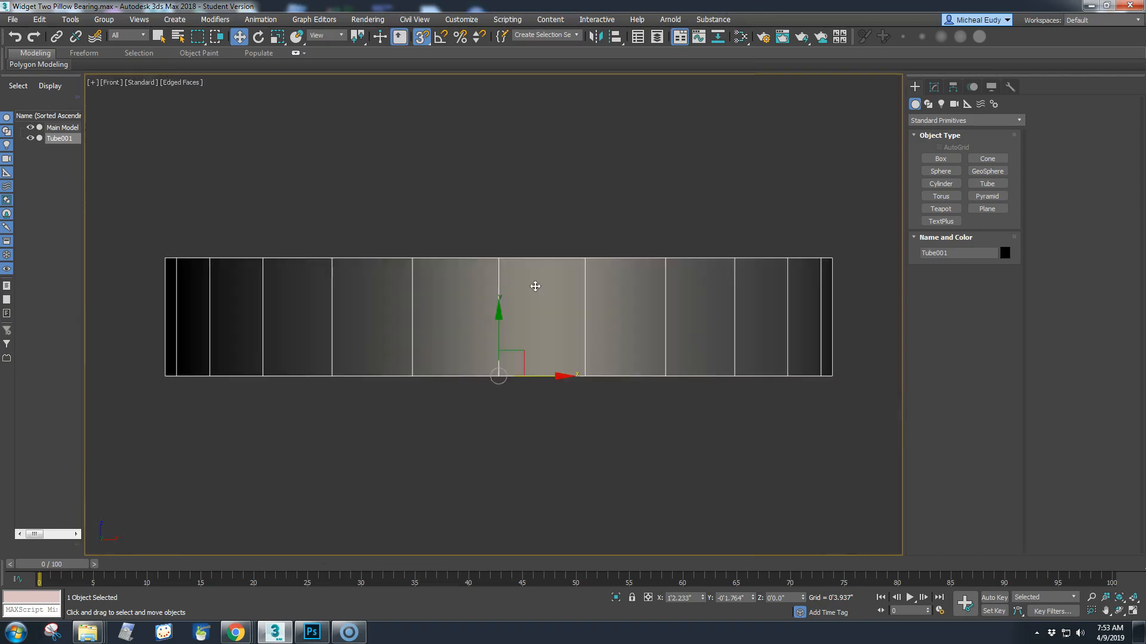
key(t)
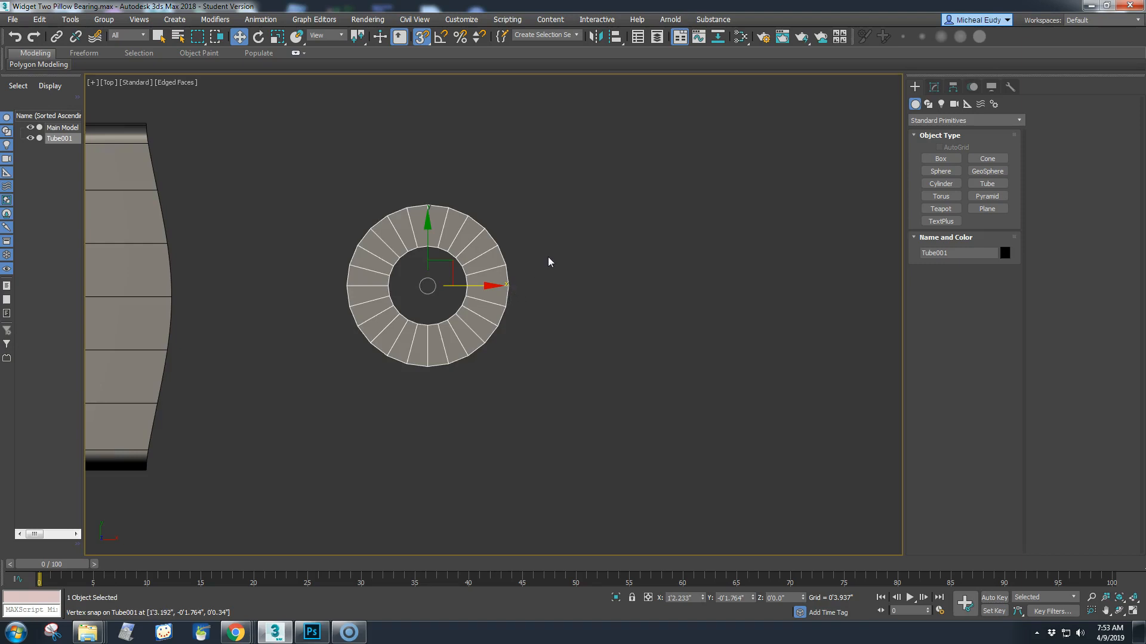
click(934, 88)
drag(1006, 376, 1008, 387)
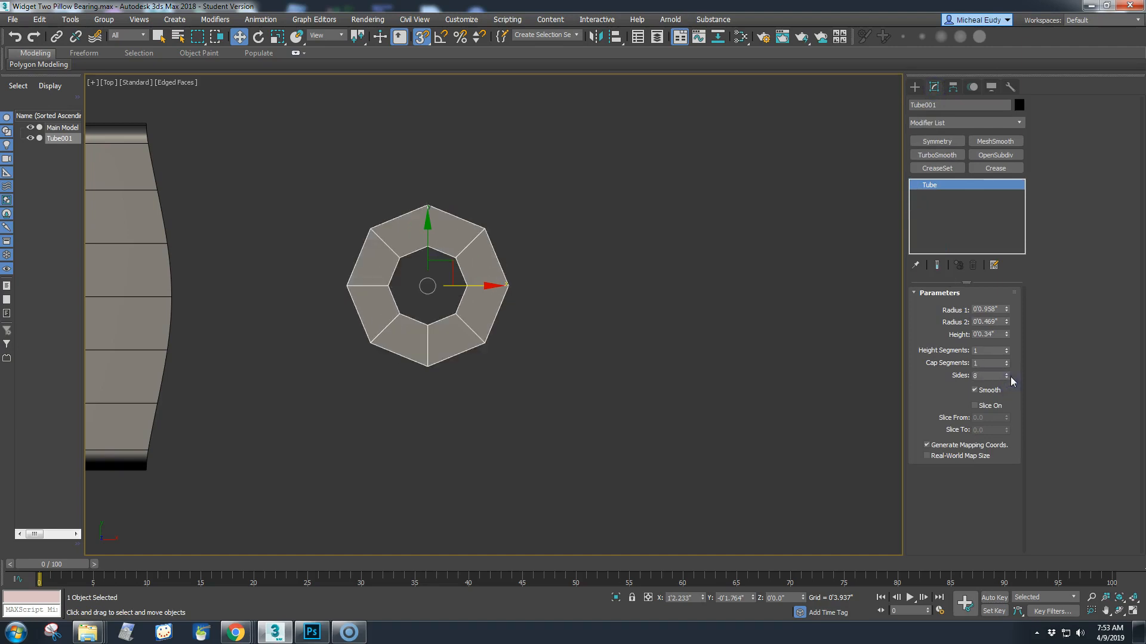
click(1006, 373)
click(1007, 373)
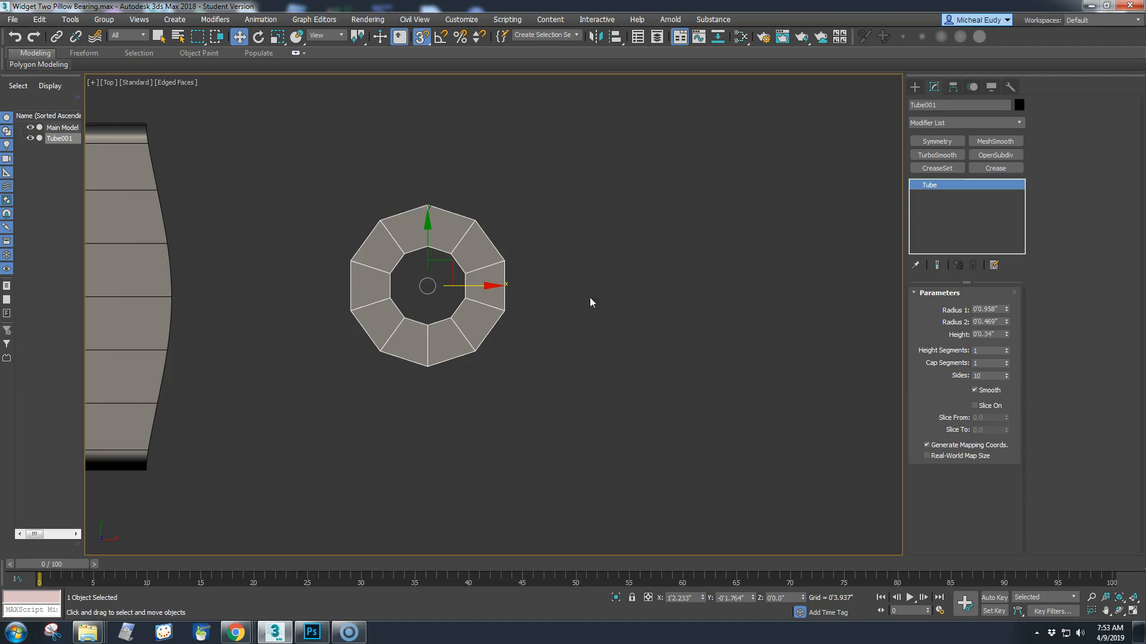
- Convert the ten-sided tube to an Editable Poly
right_click(469, 290)
mouse_move(496, 413)
click(598, 422)
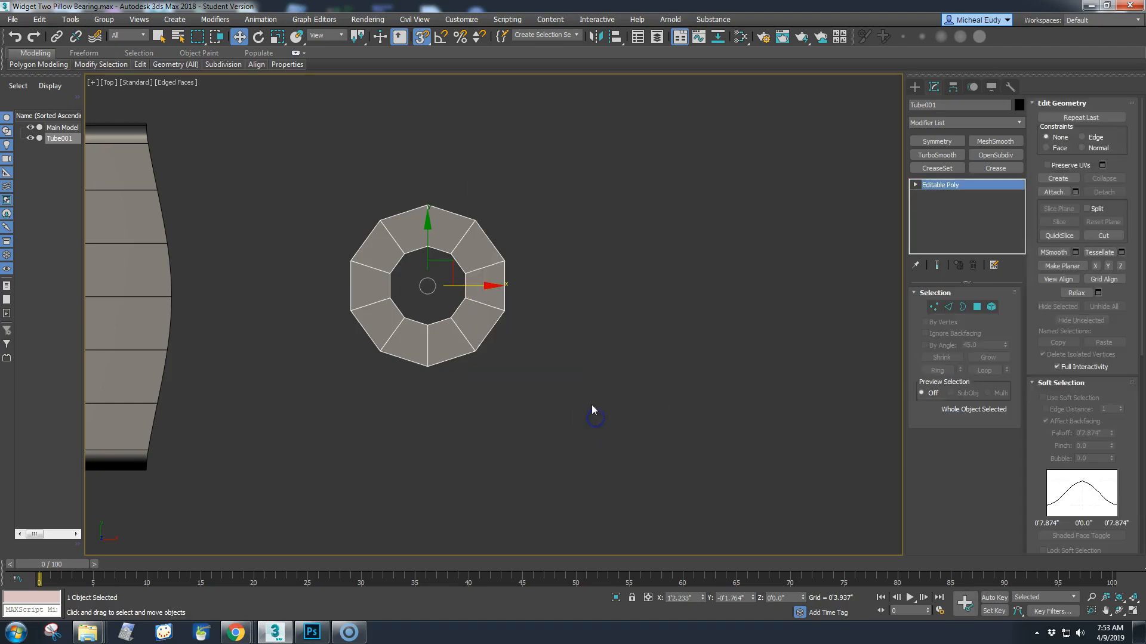
- Turn off snapping and delete the tube's lower row of vertices in the front view, keeping only the flat upper ring
key(v)
key(f)
key(s)
click(933, 306)
drag(844, 401, 177, 371)
key(Delete)
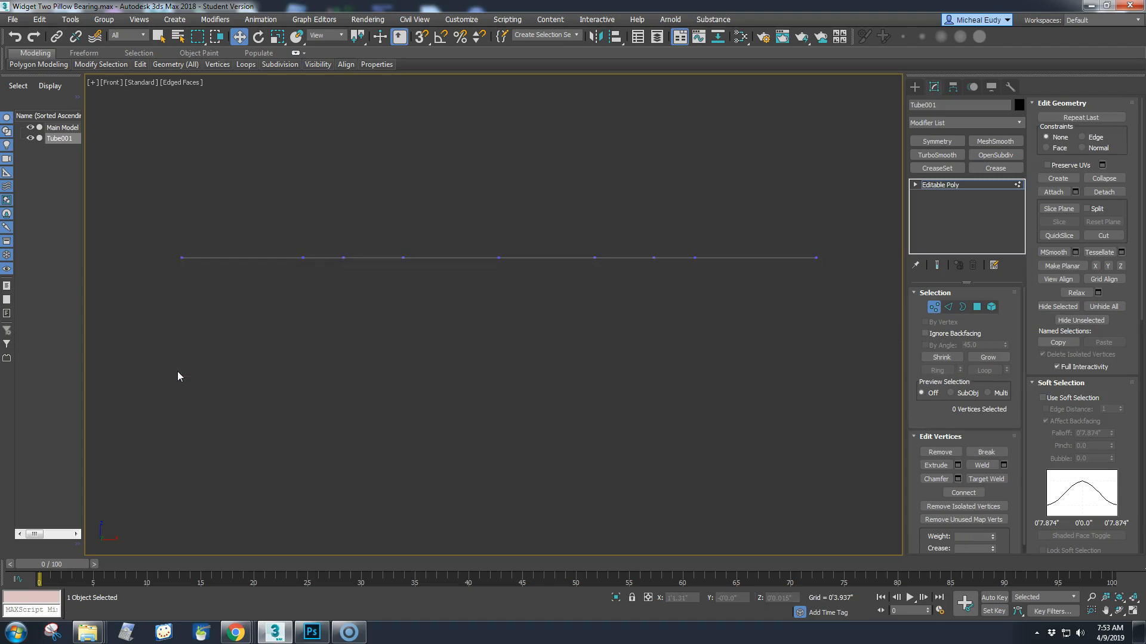
click(934, 306)
key(v)
key(t)
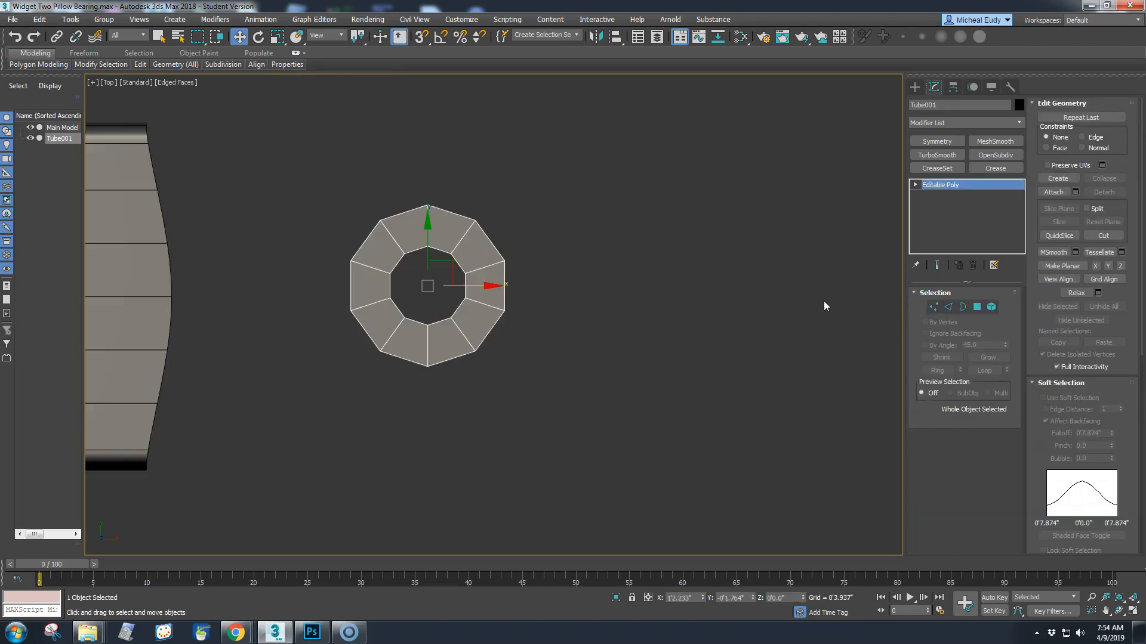
- Split the flat ring into two halves at its two edges on the vertical centerline
click(949, 307)
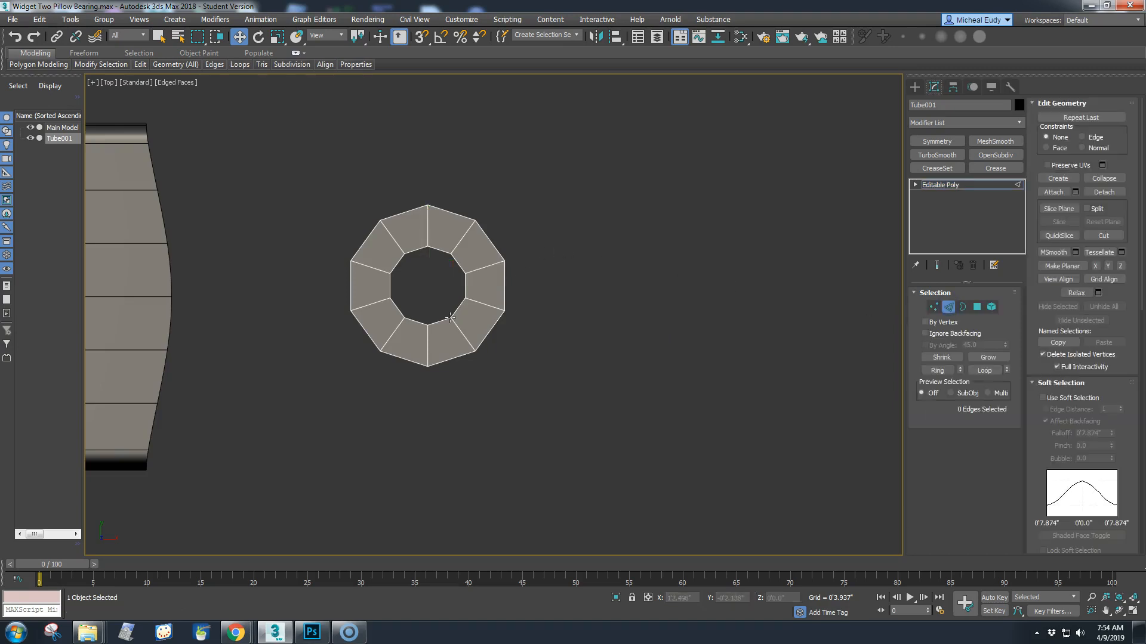
click(426, 332)
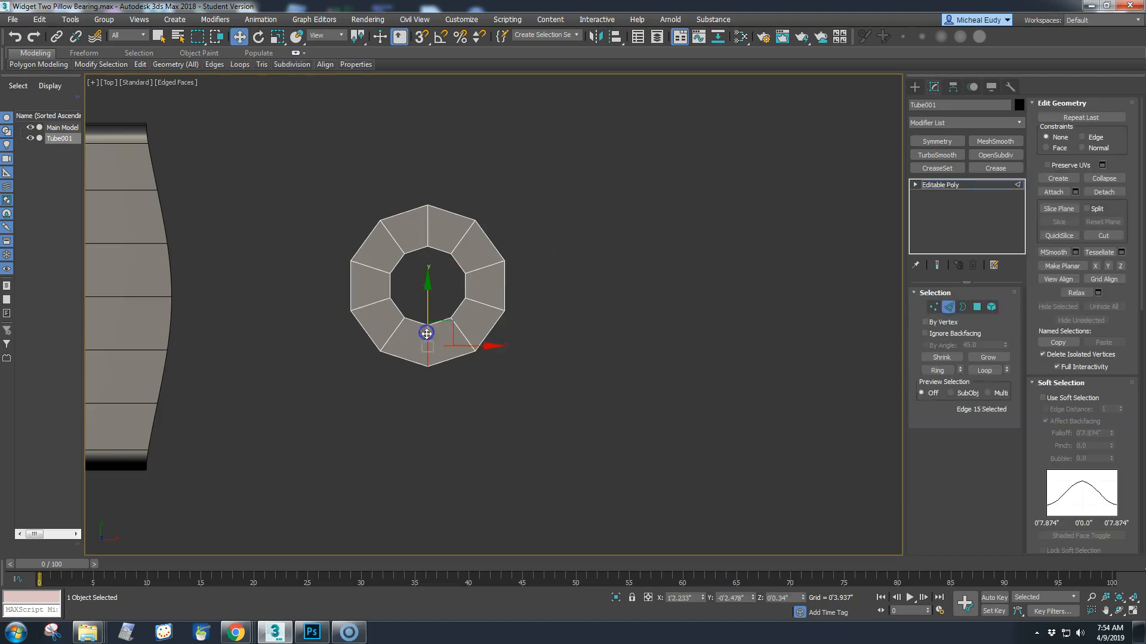
ctrl+click(429, 233)
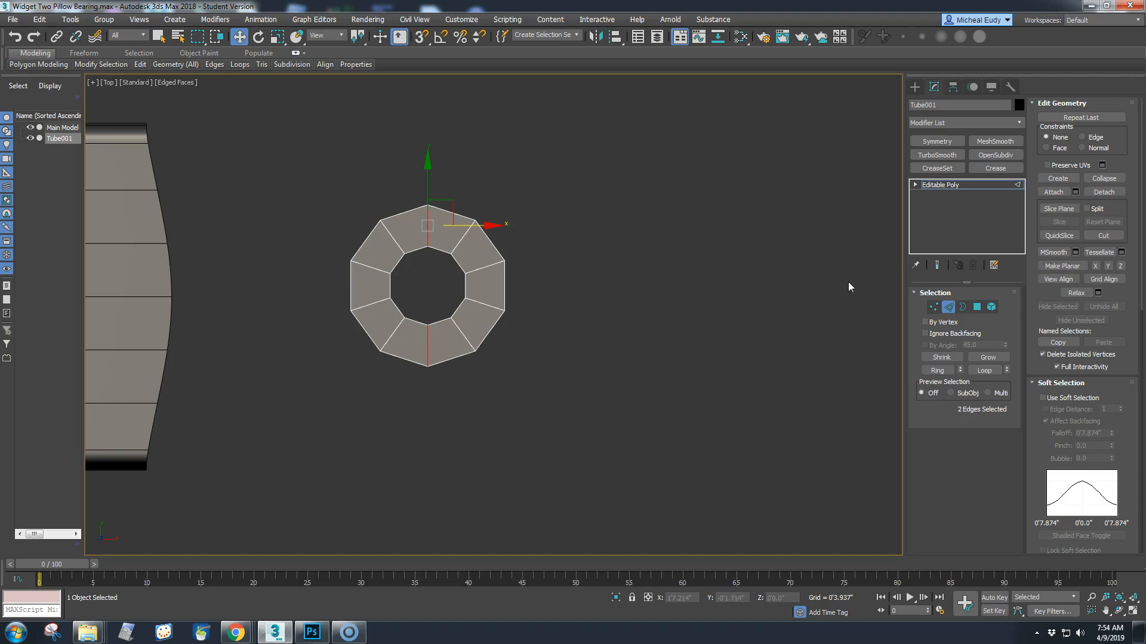
click(1041, 423)
click(1063, 383)
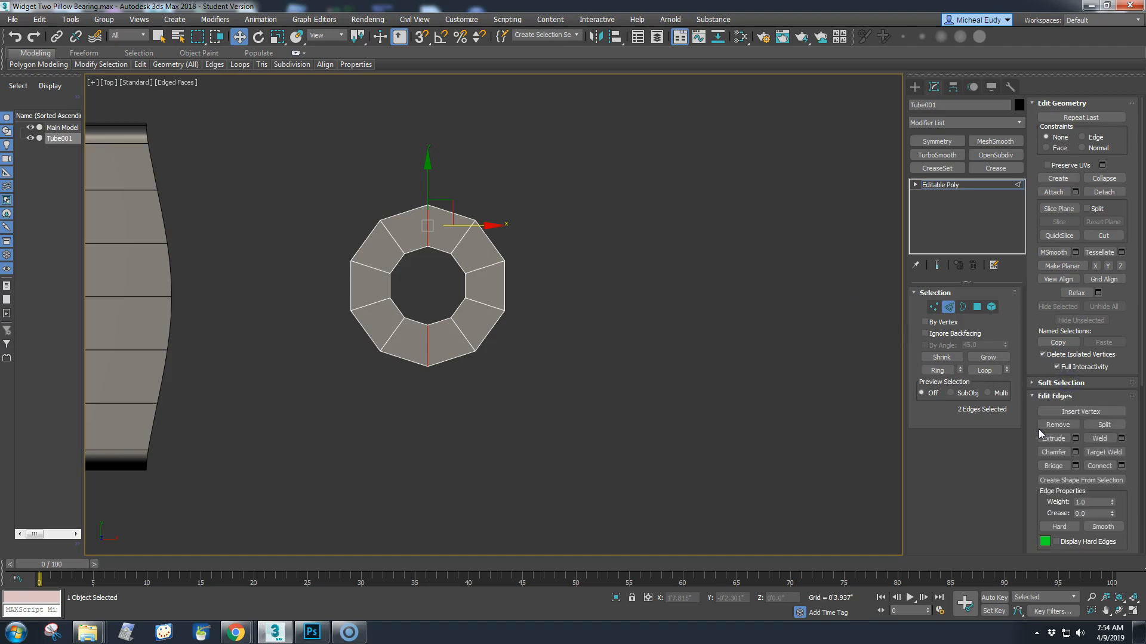
click(1104, 424)
- Move the ring's right half element along X to about 1'3.6", matching the slot length in the reference photo
click(991, 307)
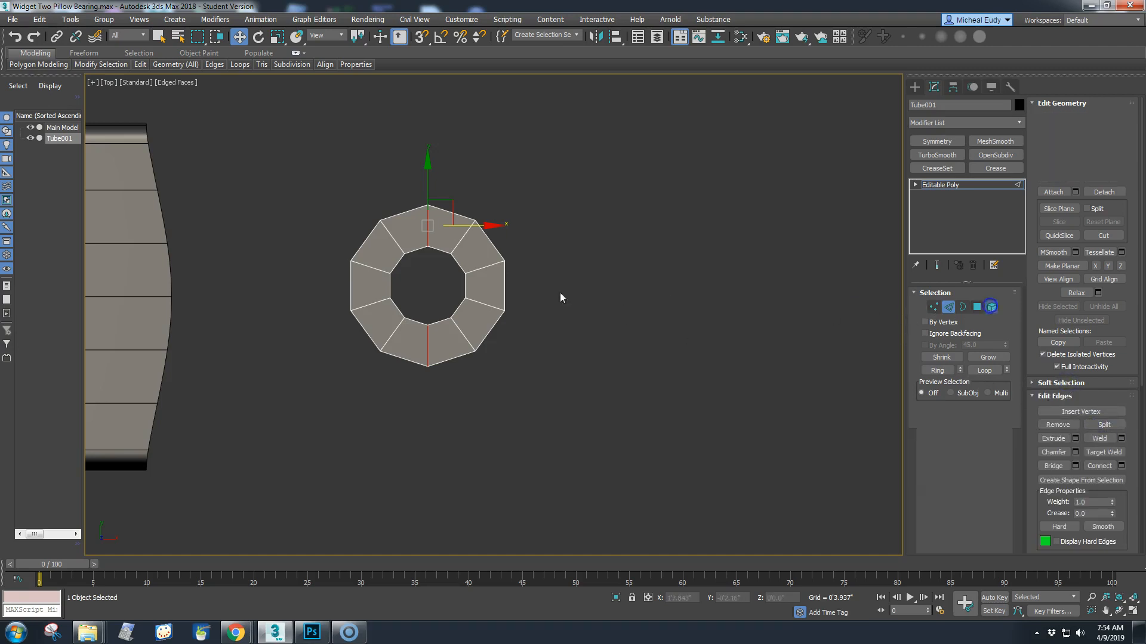
click(495, 291)
drag(518, 286, 649, 290)
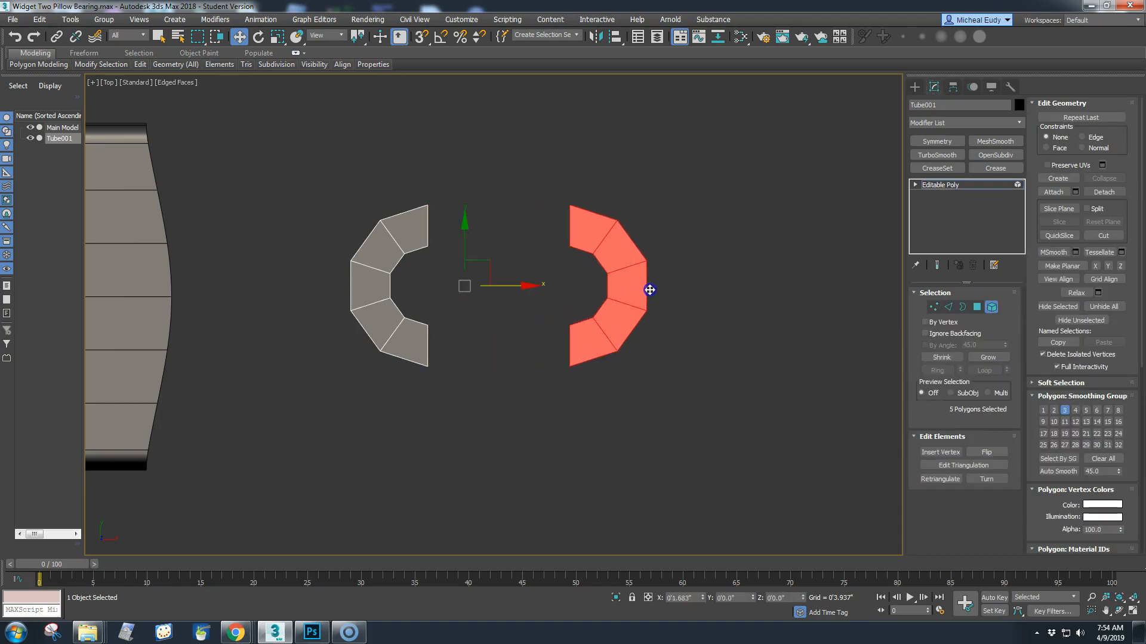
drag(649, 290, 601, 292)
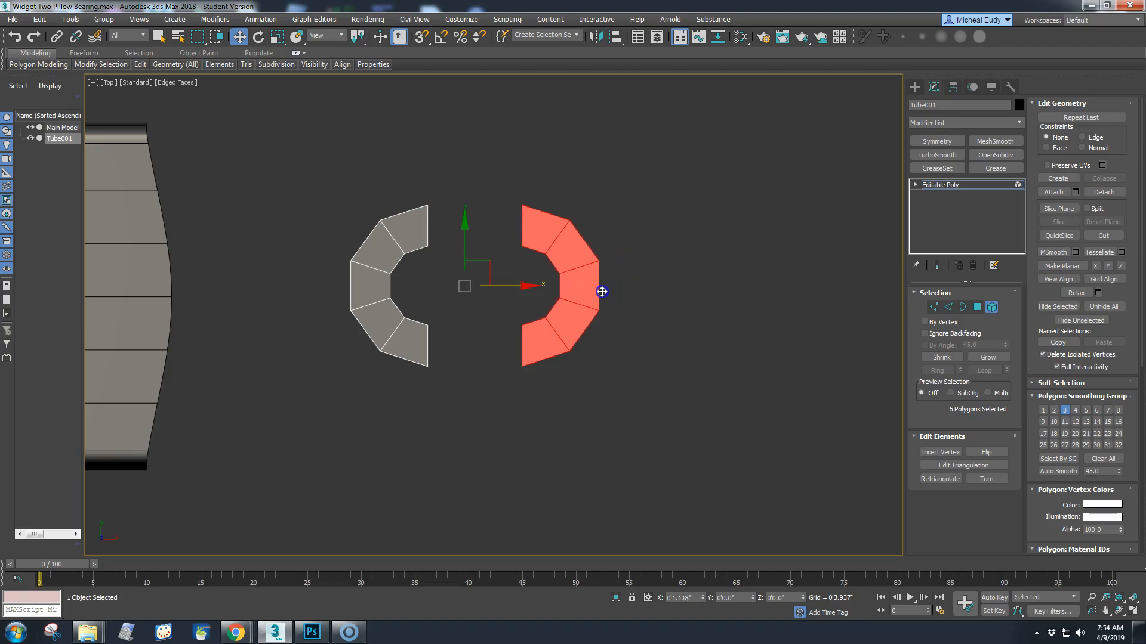
drag(1145, 51, 798, 56)
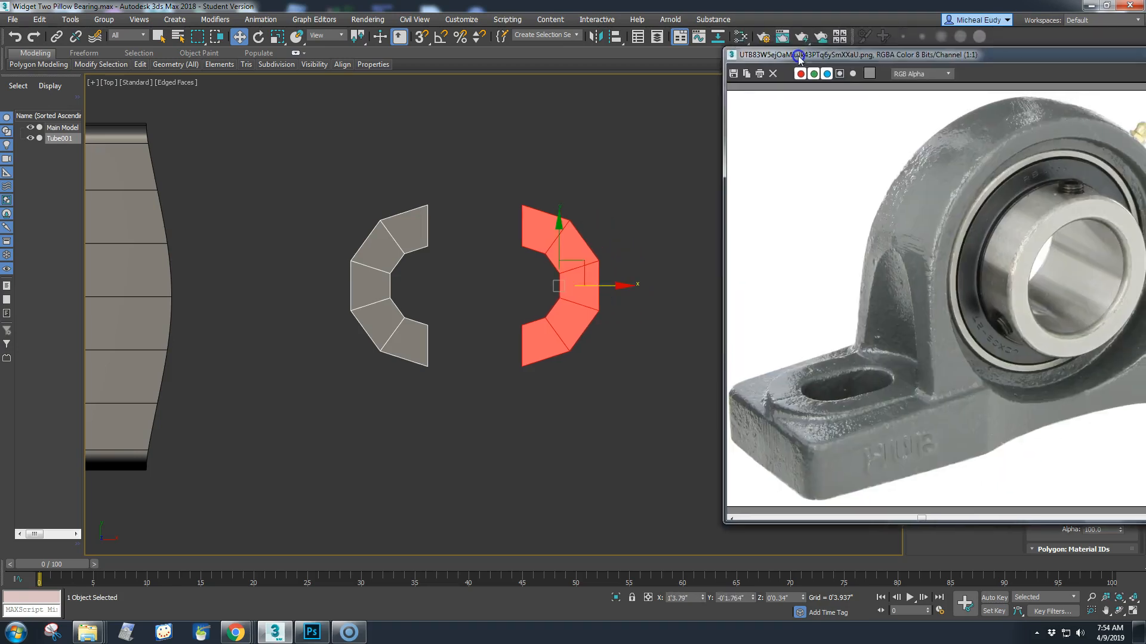
drag(612, 285, 596, 292)
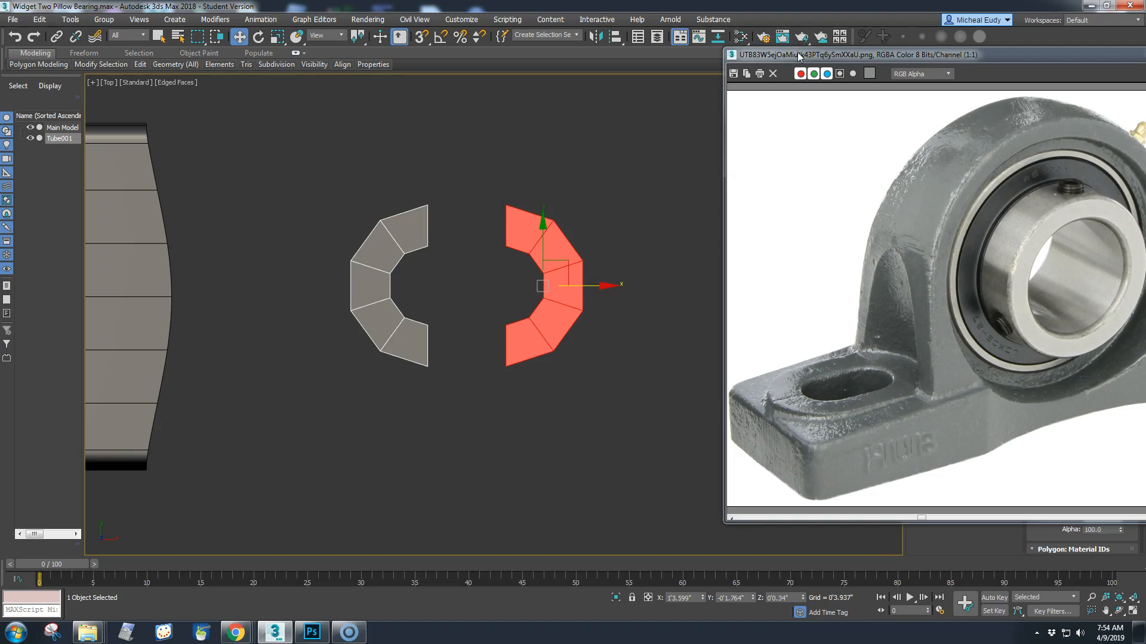
drag(797, 57, 1145, 55)
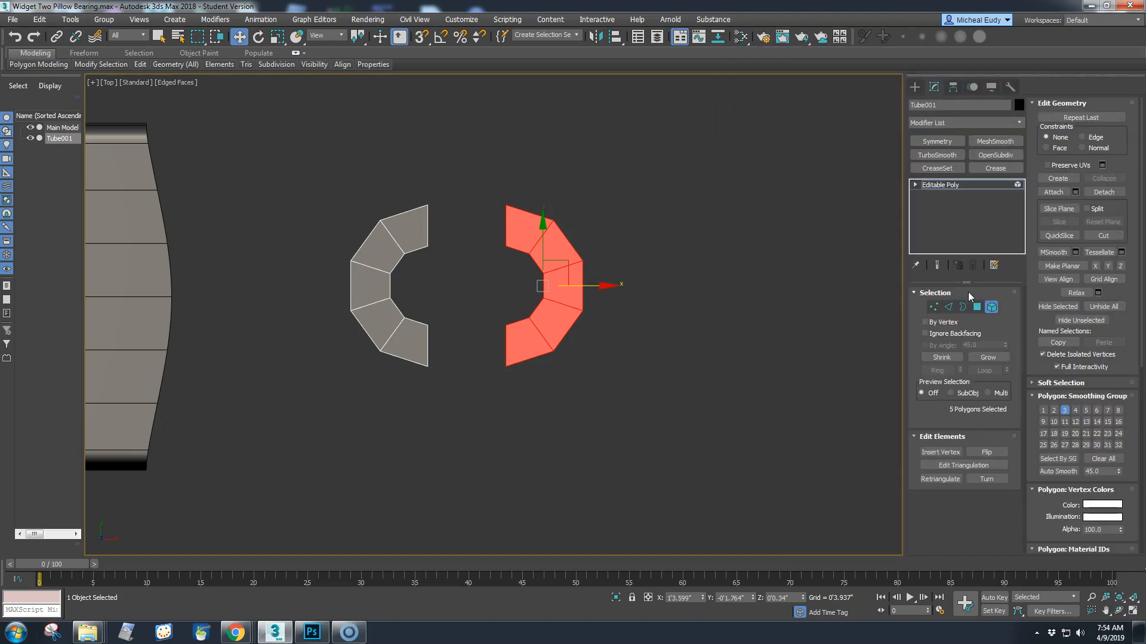
click(949, 307)
click(425, 235)
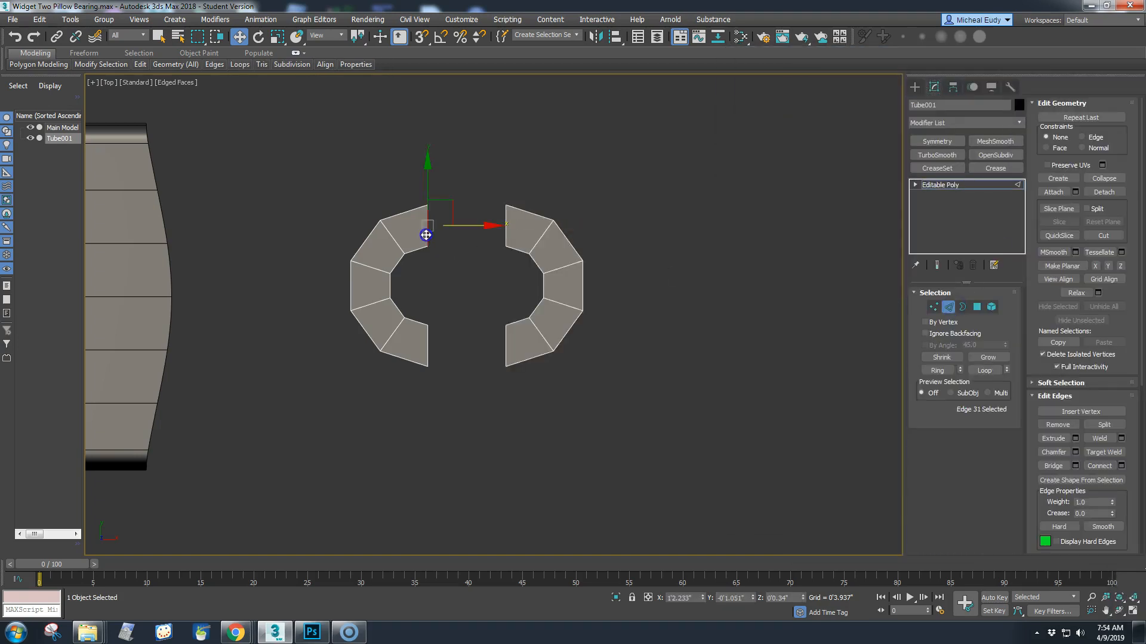
ctrl+click(506, 222)
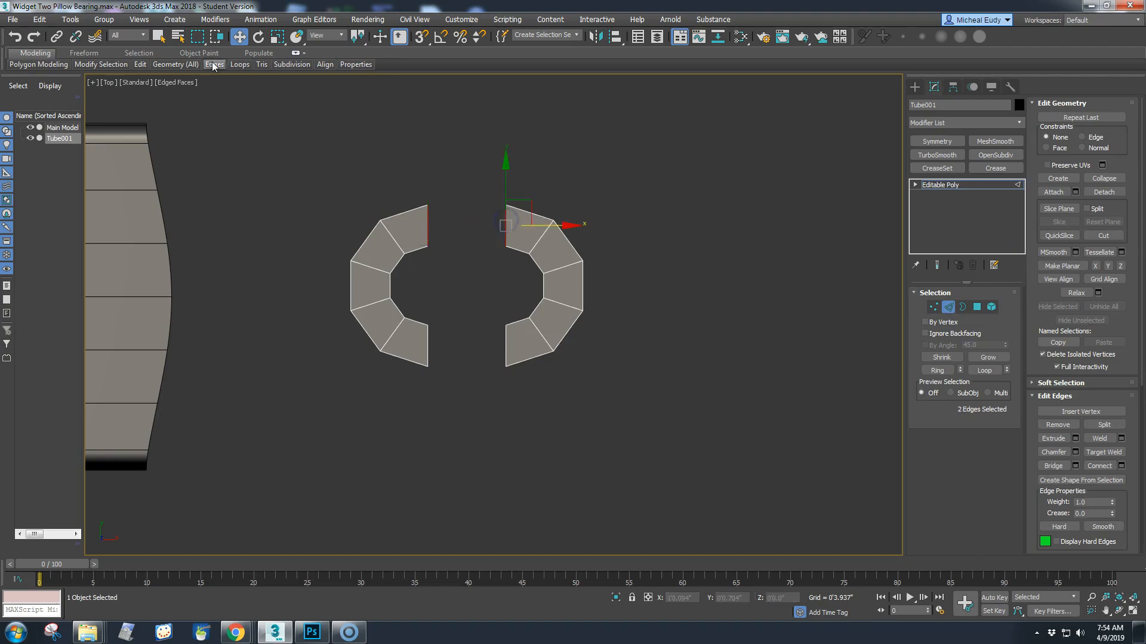
click(158, 37)
ctrl+click(429, 348)
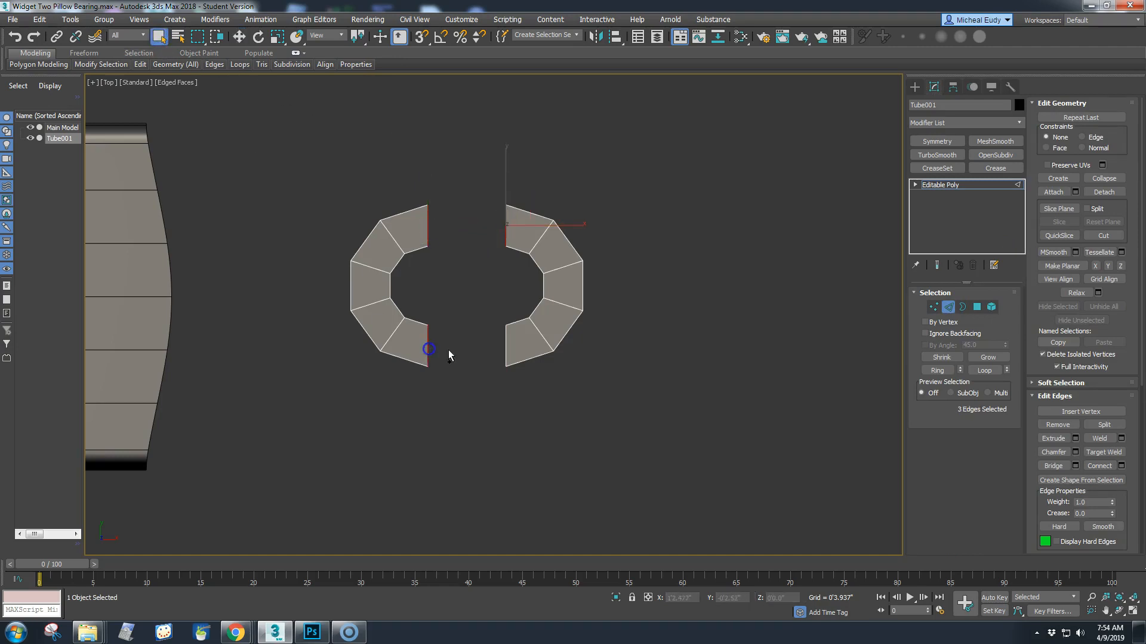
ctrl+click(507, 349)
click(1076, 466)
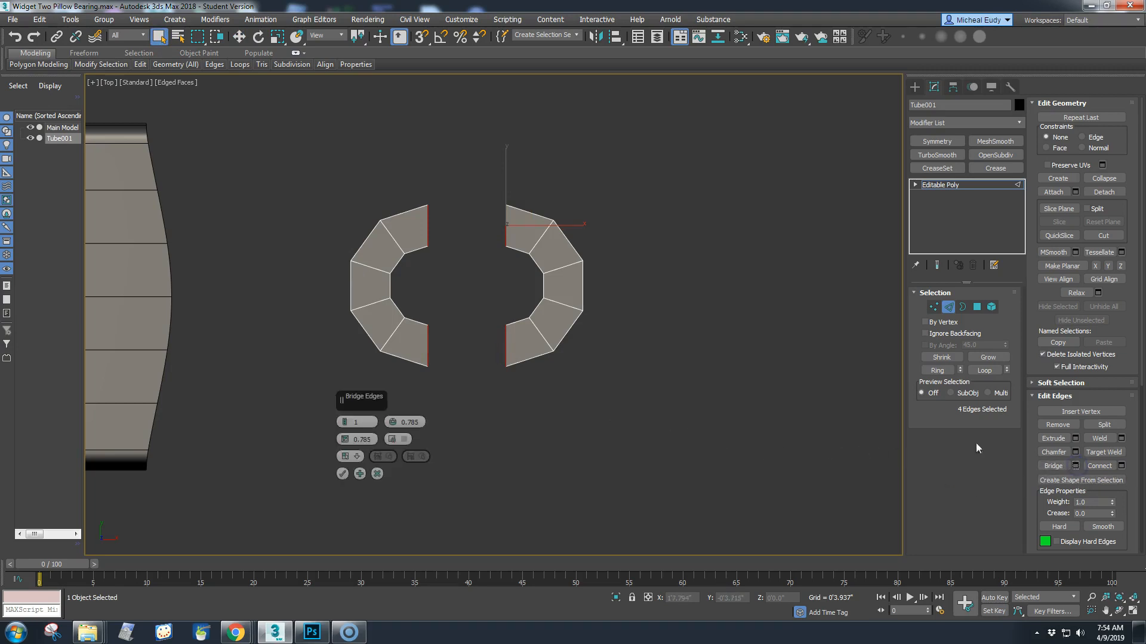
drag(555, 425, 631, 416)
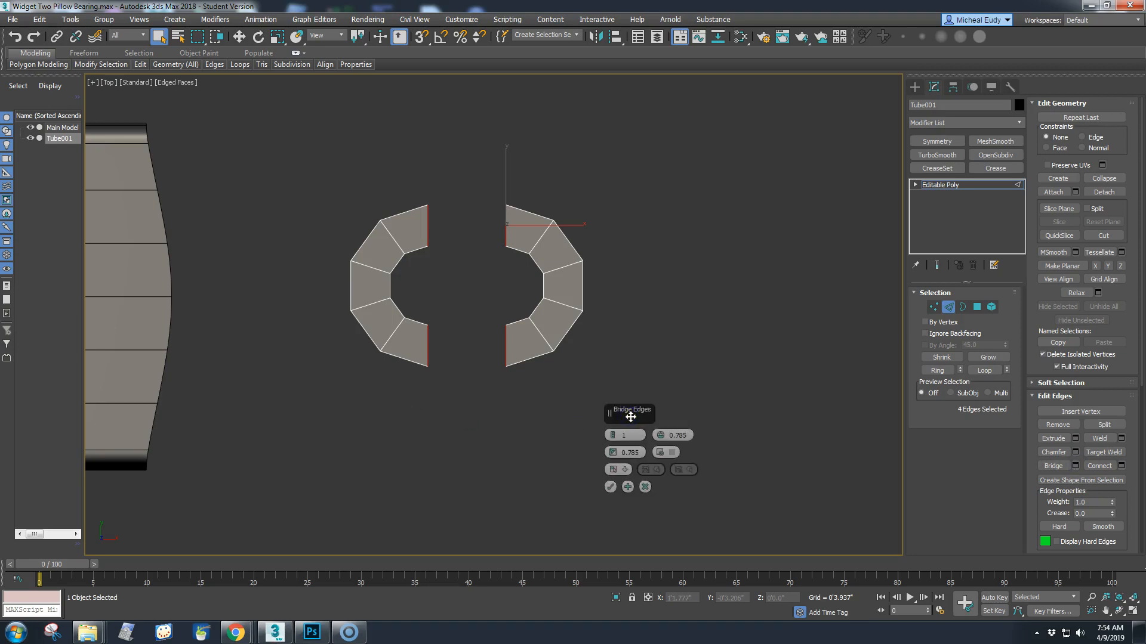
click(645, 487)
click(692, 321)
- Bridge the two upper open edges of the ring halves with a single segment
click(429, 233)
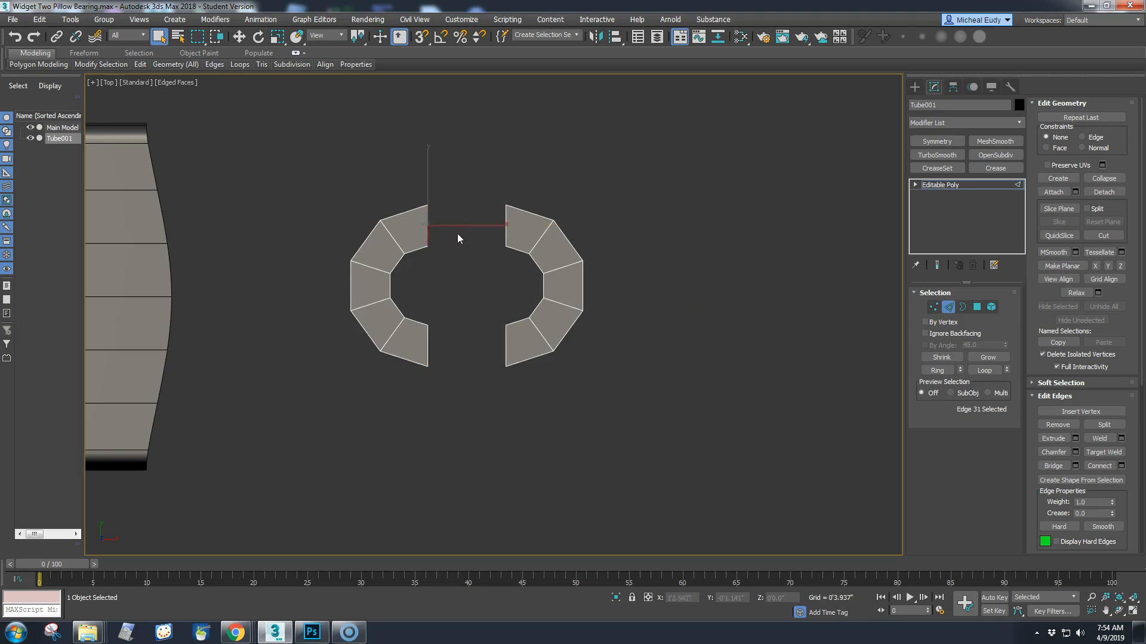
ctrl+click(506, 233)
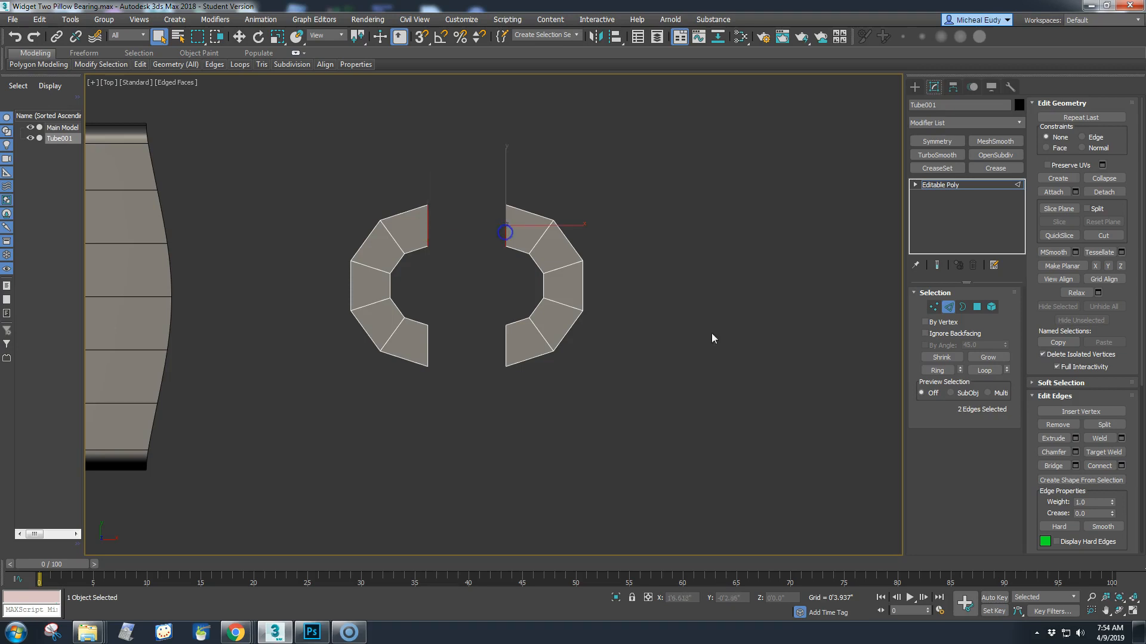
click(1075, 466)
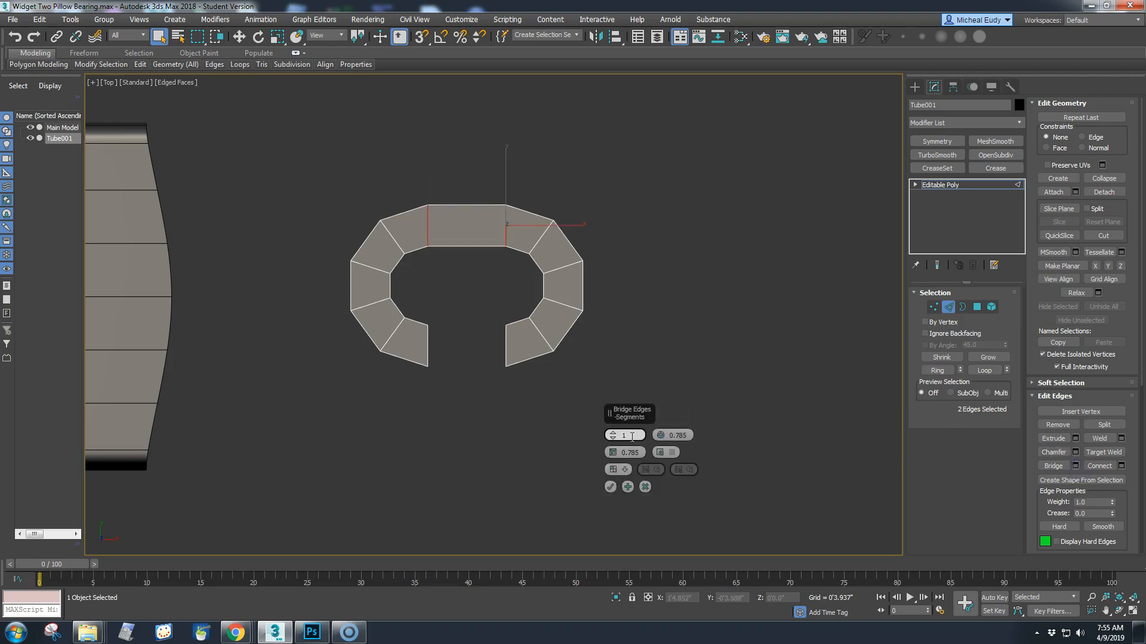
click(610, 487)
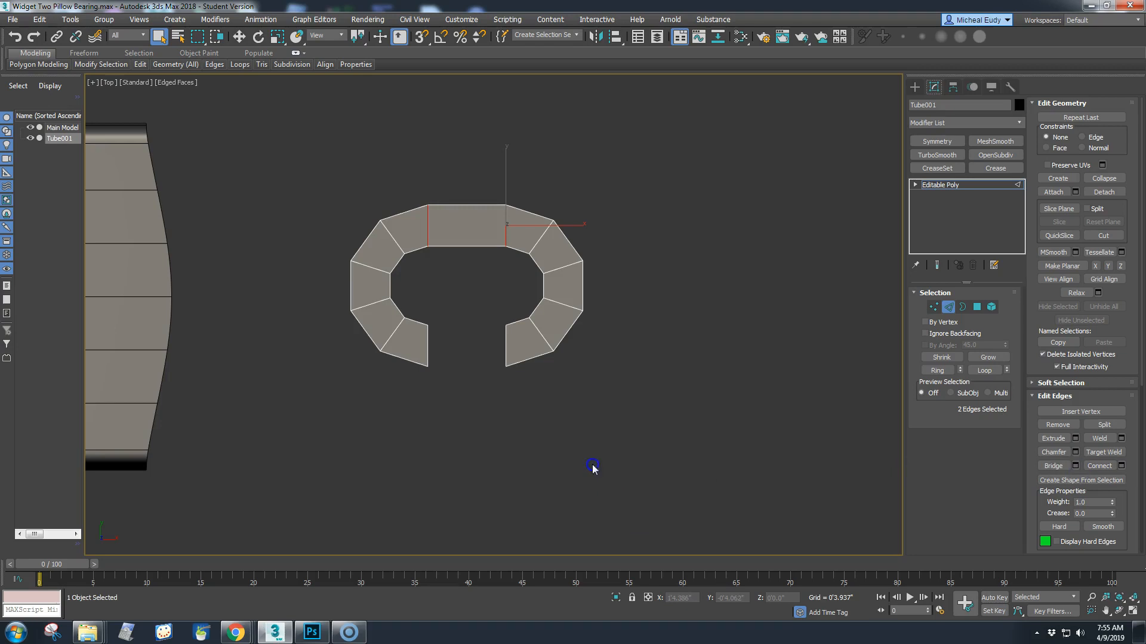
- Bridge the two lower open edges to close the slotted ring, and leave edge editing
click(428, 350)
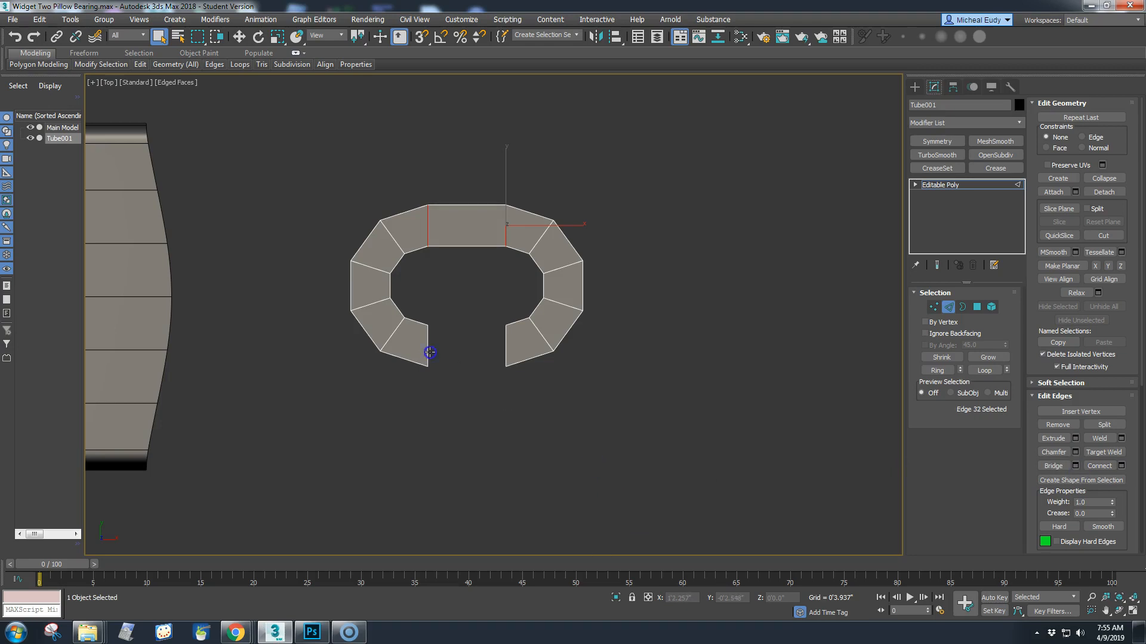
ctrl+click(505, 351)
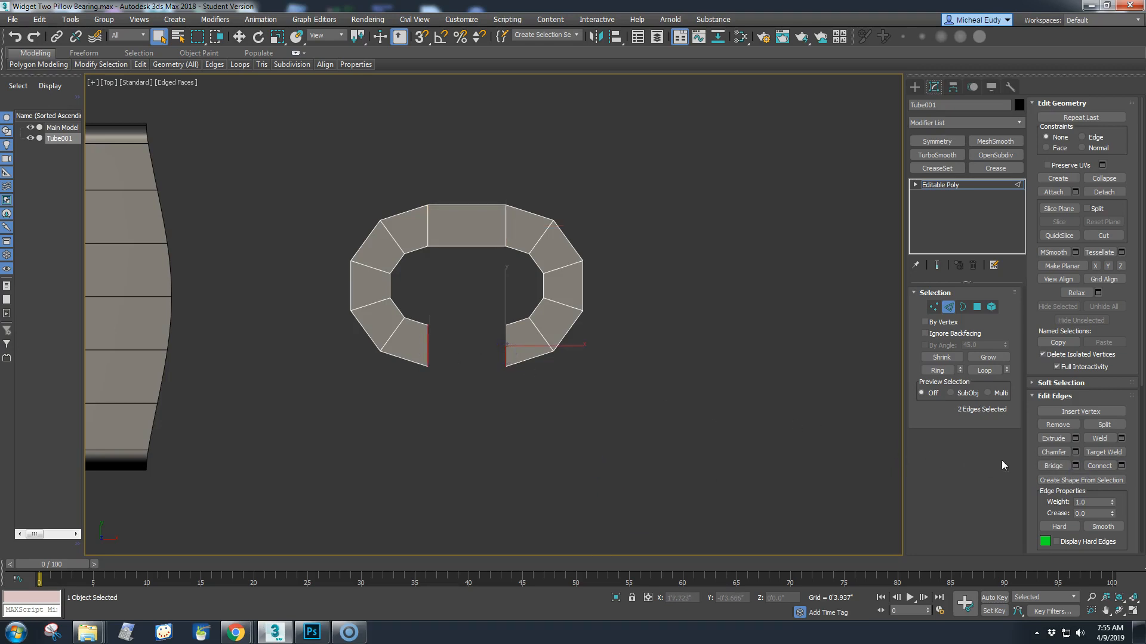
click(1051, 466)
click(614, 427)
scroll(478, 381, down, 4)
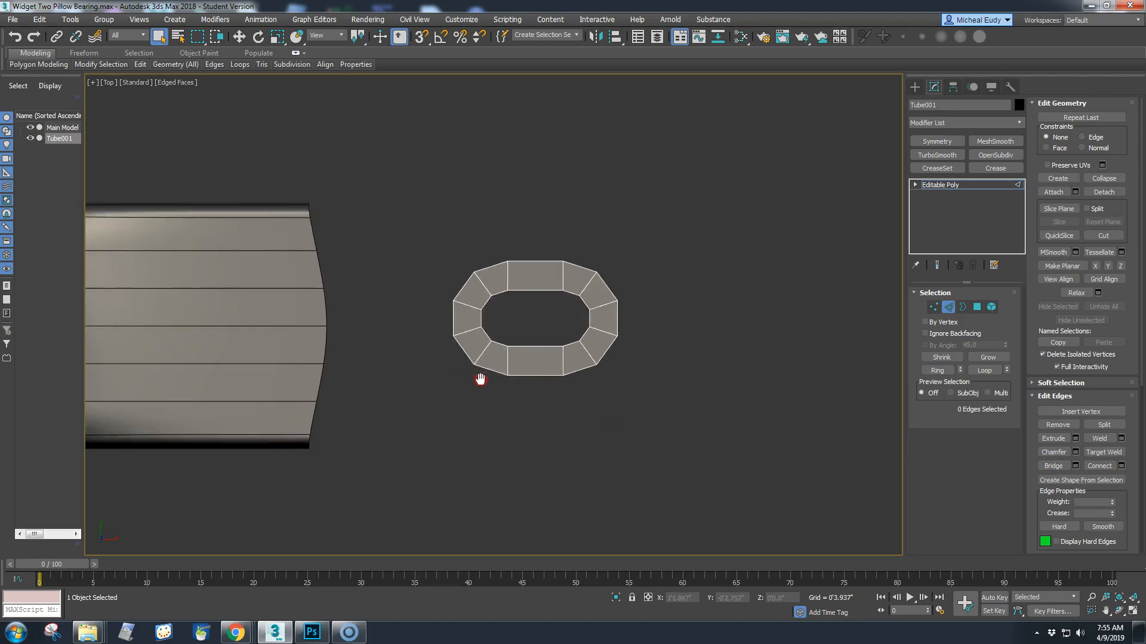
middle_drag(474, 377, 631, 300)
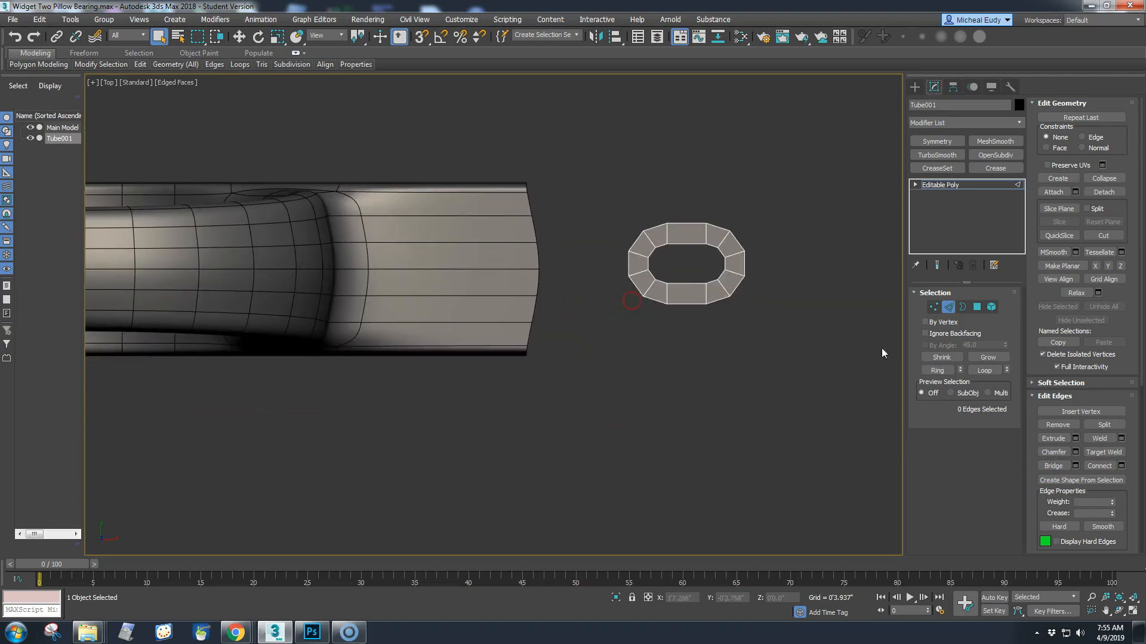
click(950, 309)
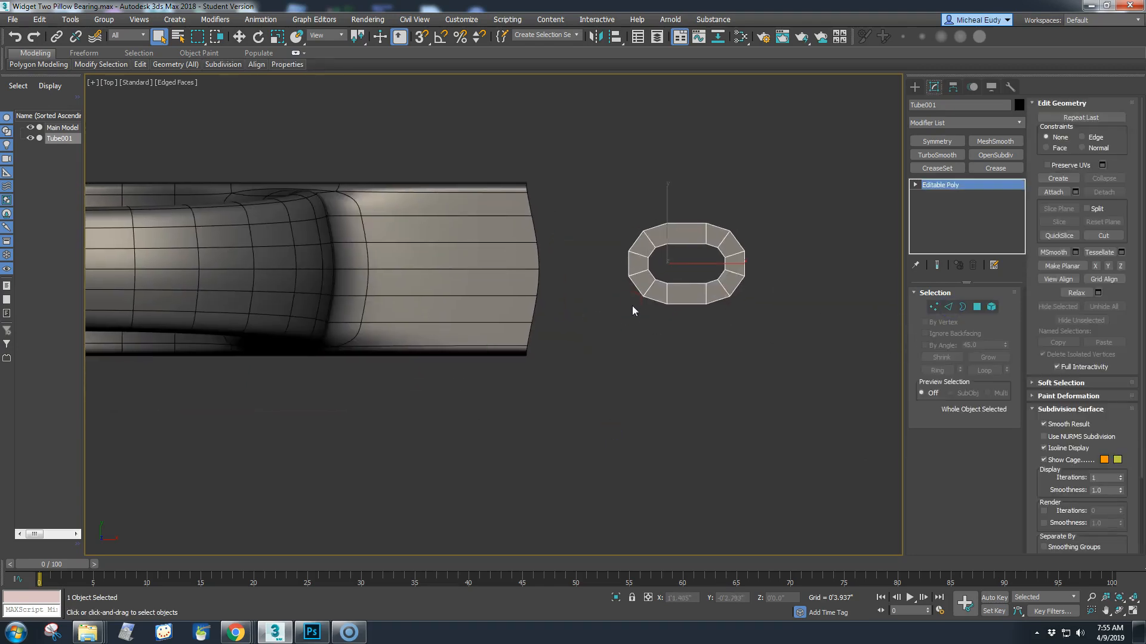
- Align the ring to the main model in Y position by pivot points, and move it along X onto the foot, to about 0'8.5"
key(f)
scroll(649, 305, down, 5)
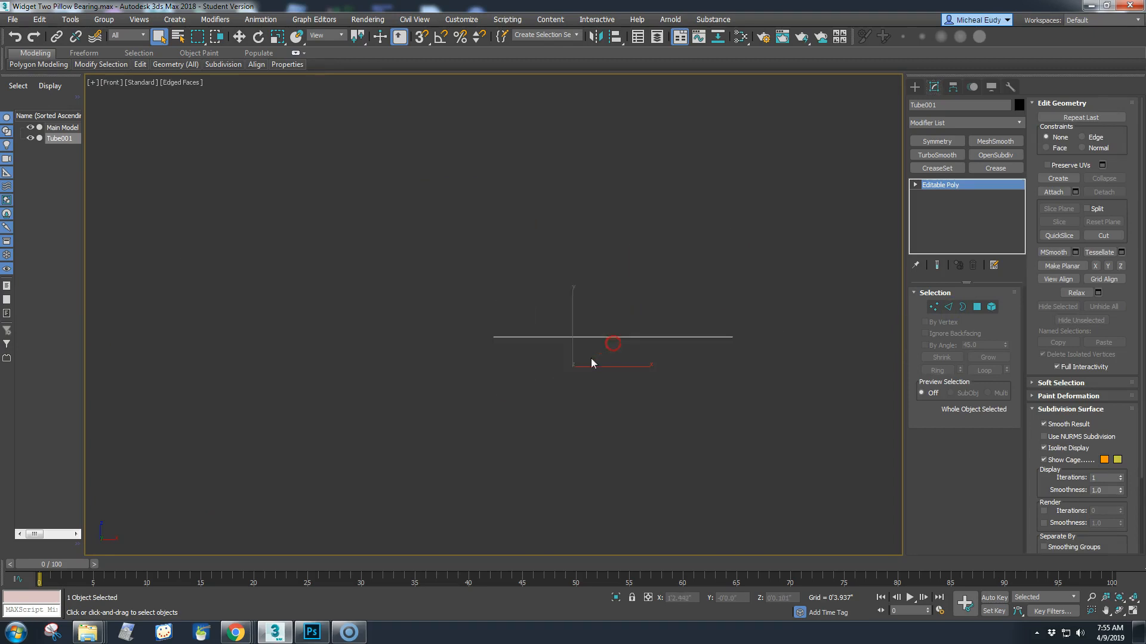
middle_drag(568, 404, 602, 323)
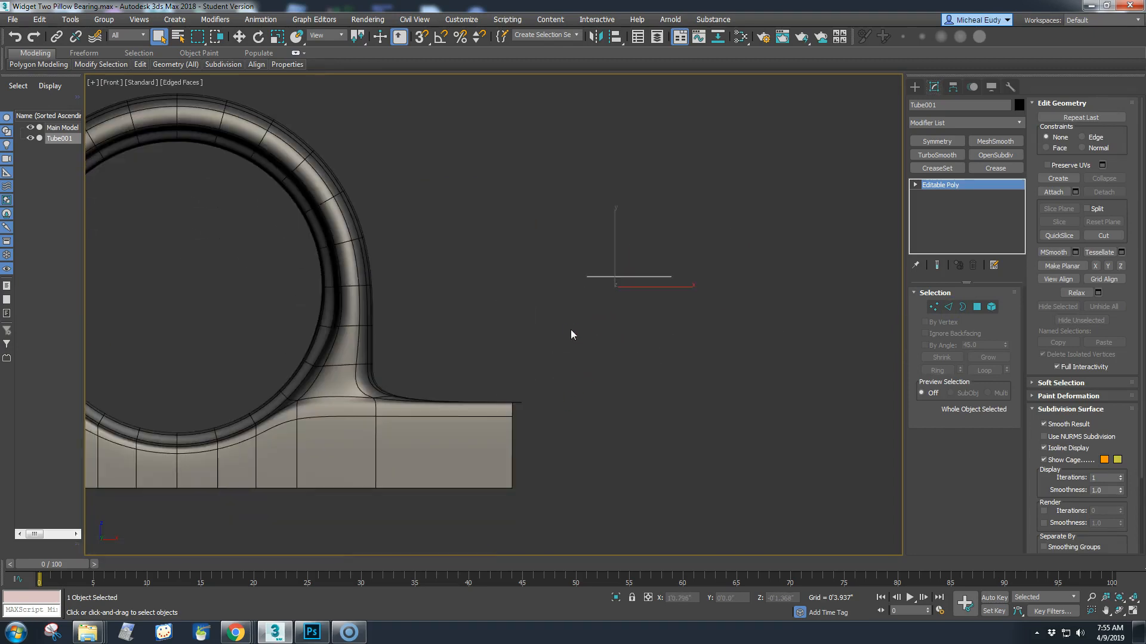
key(t)
right_click(709, 280)
click(719, 286)
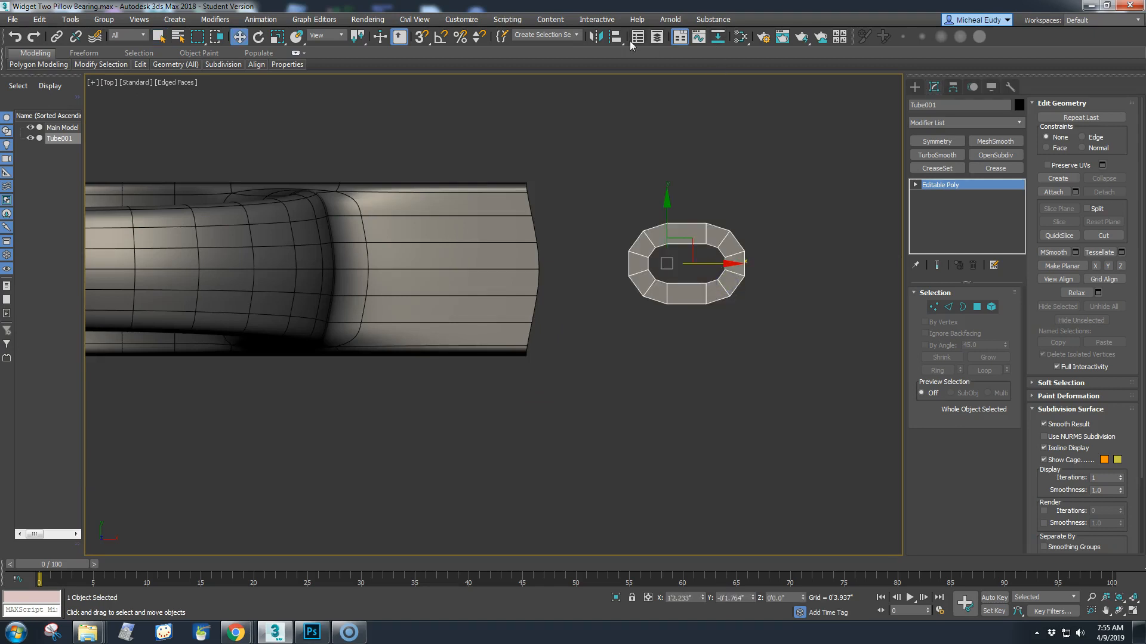
click(621, 39)
click(505, 210)
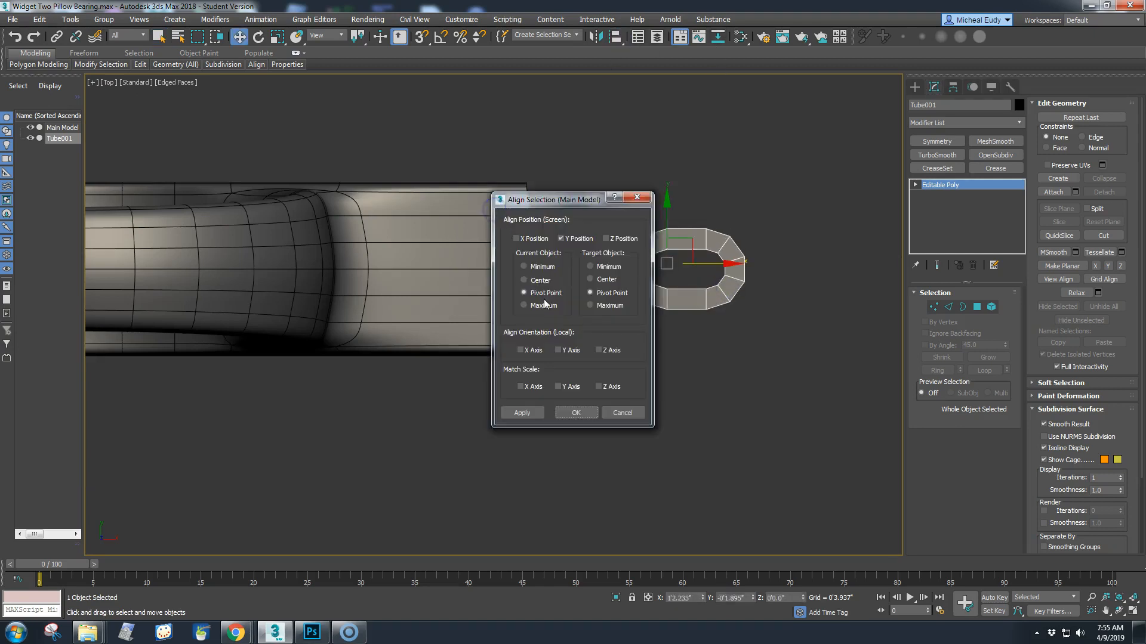
drag(550, 203, 382, 156)
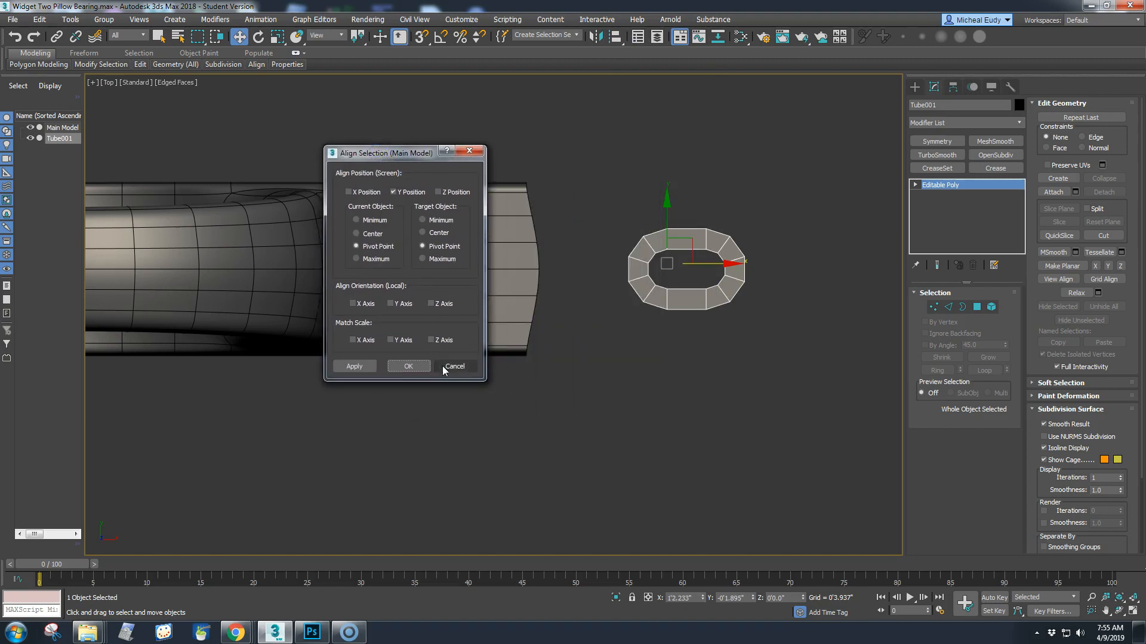
click(408, 366)
drag(719, 267, 476, 271)
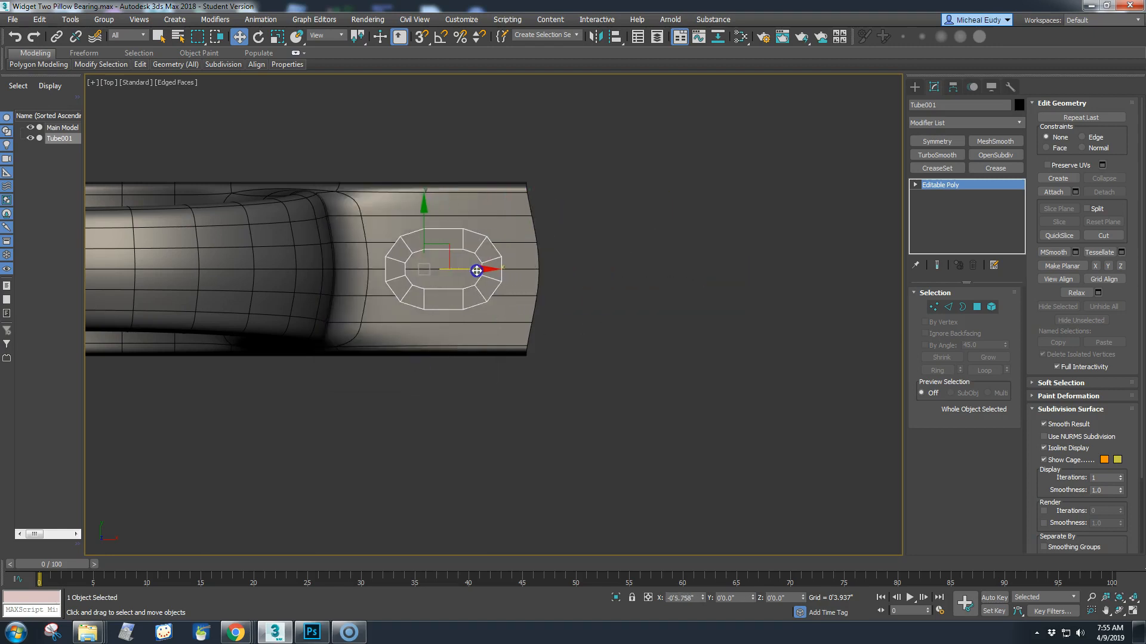
- Turn off the main model's MeshSmooth display and clone the model as one copy offset along positive Y
click(516, 253)
click(918, 185)
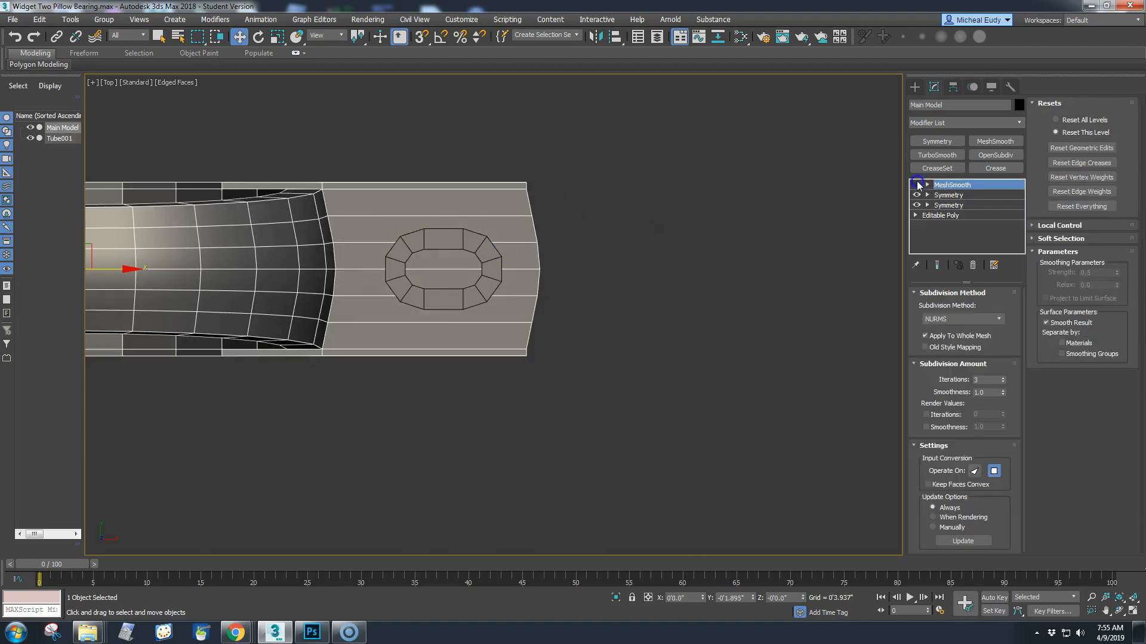
middle_drag(250, 290, 493, 299)
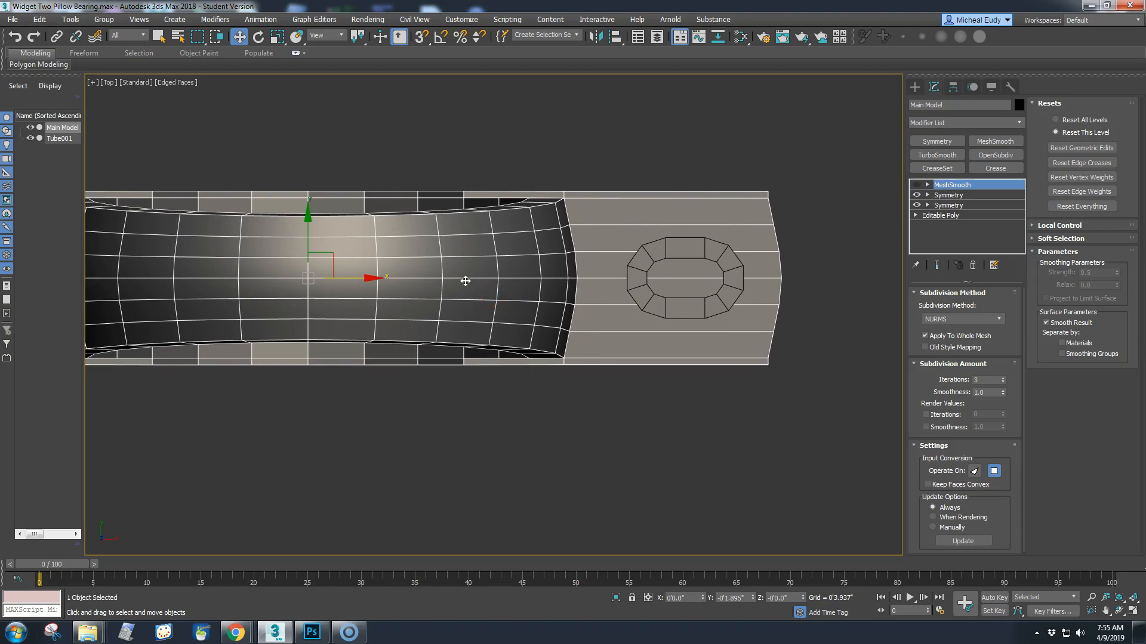
scroll(465, 282, down, 5)
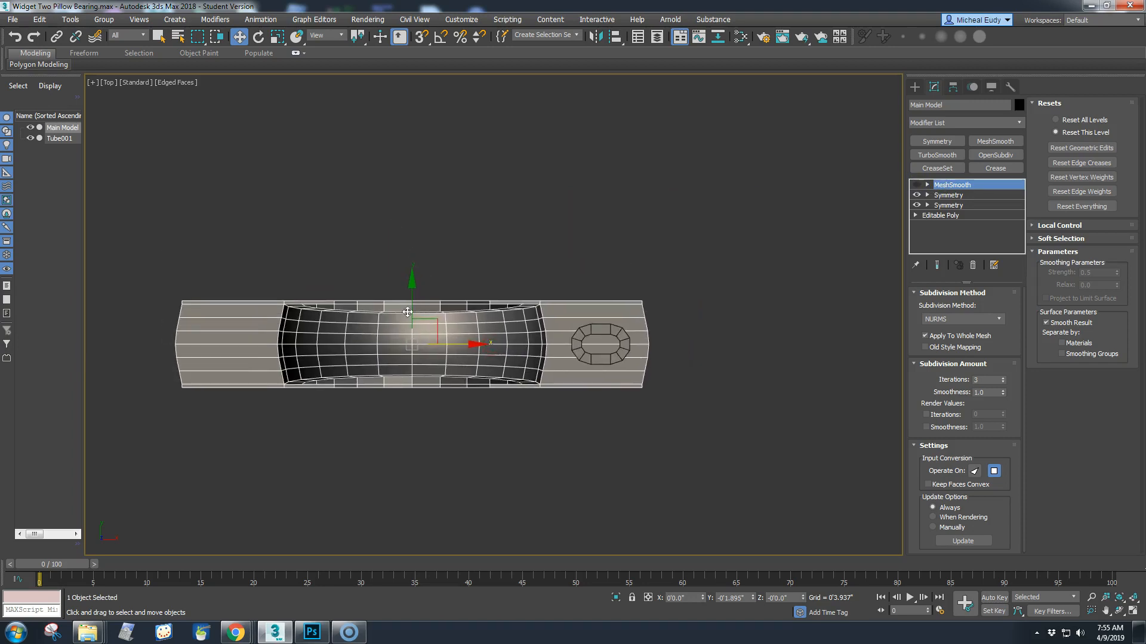
shift+drag(412, 311, 425, 148)
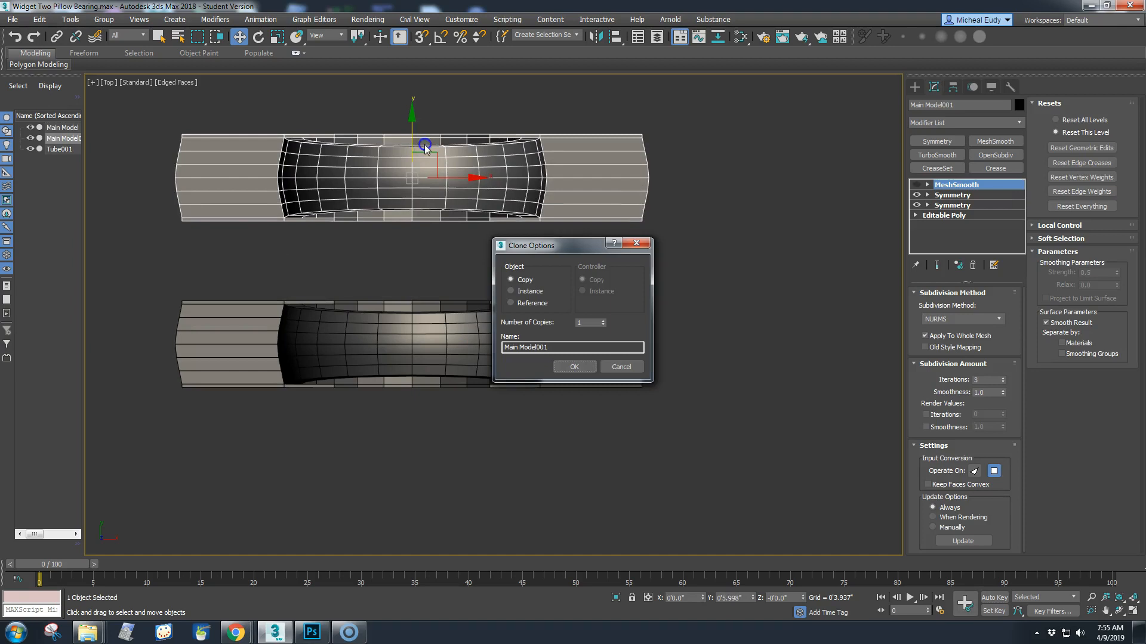
click(570, 366)
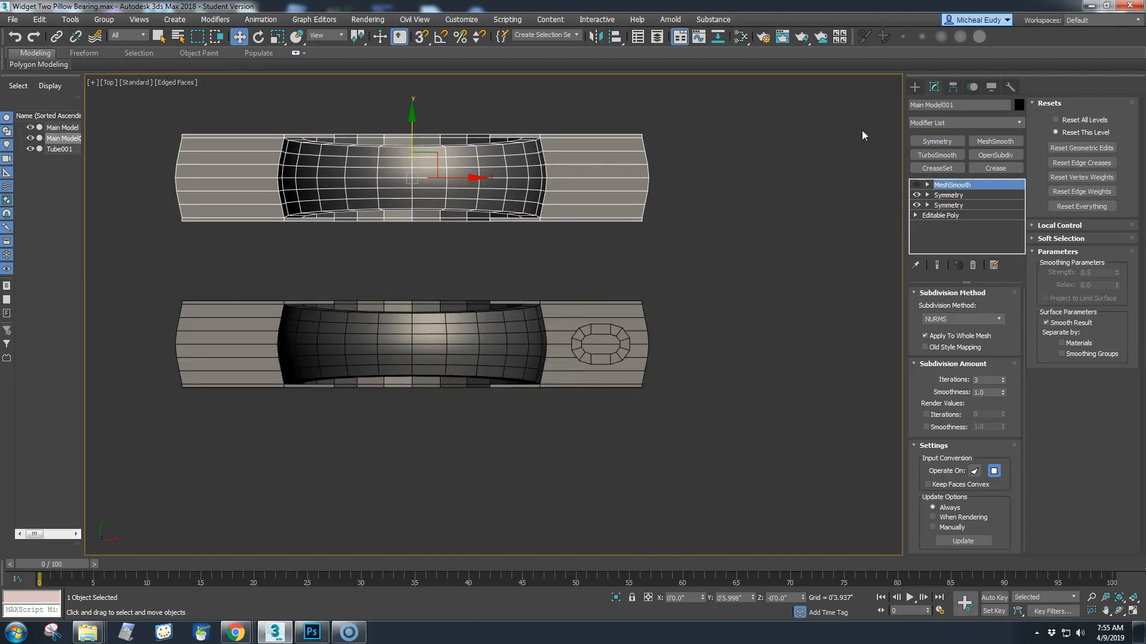
- Hide the cloned backup of the main model
click(960, 104)
right_click(523, 170)
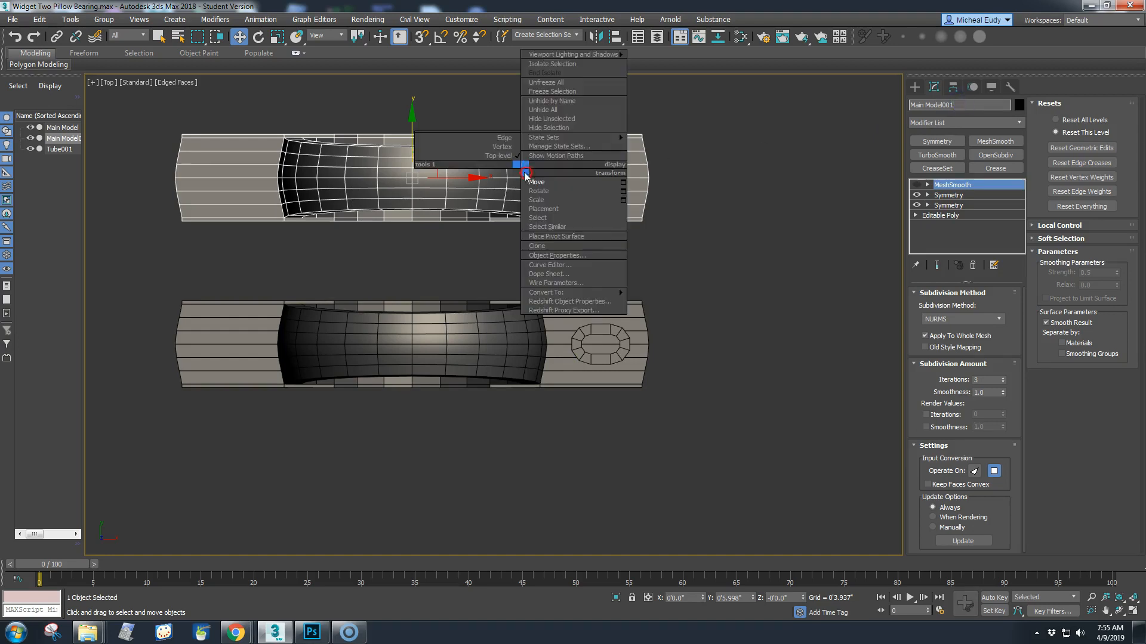
click(57, 155)
click(30, 137)
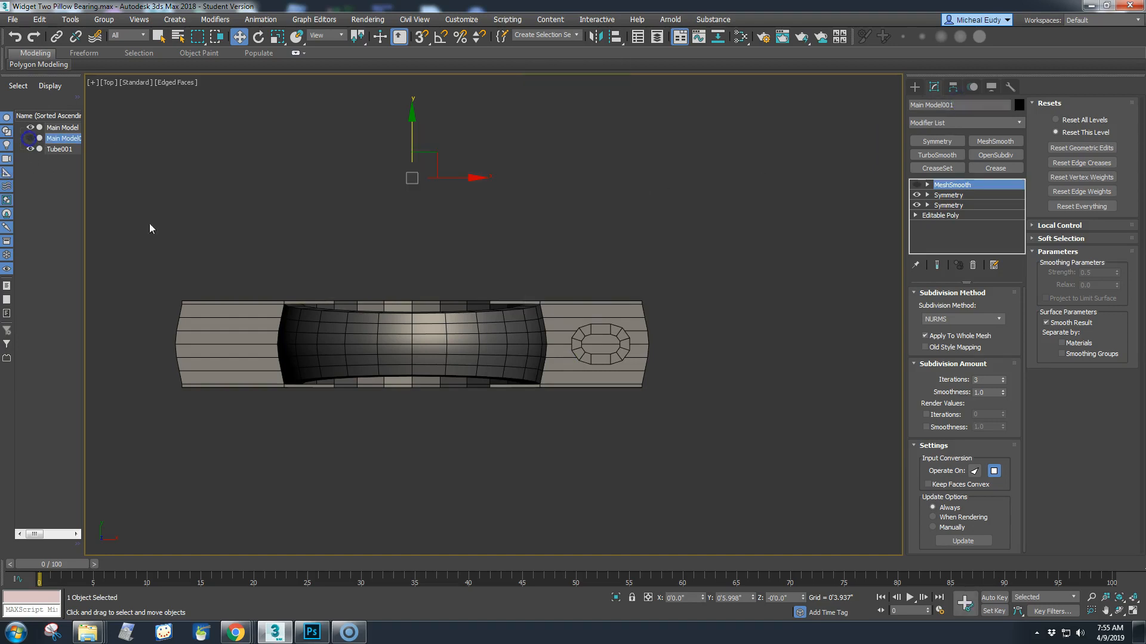
- Delete the MeshSmooth modifier from the original main model and convert the model to an Editable Poly
click(511, 356)
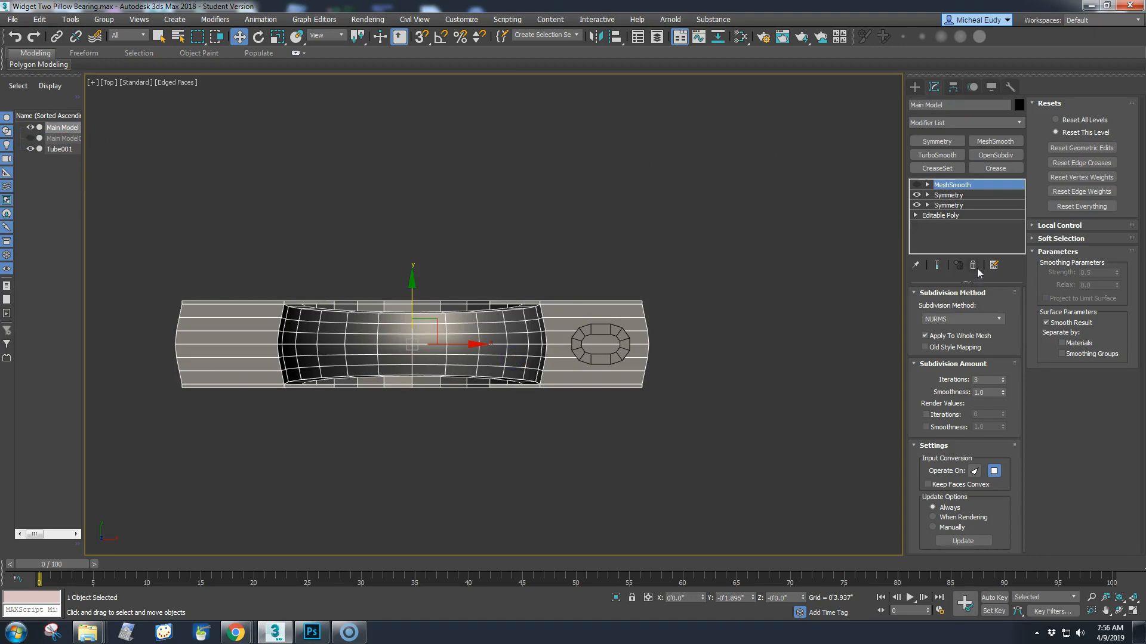
click(972, 265)
right_click(441, 330)
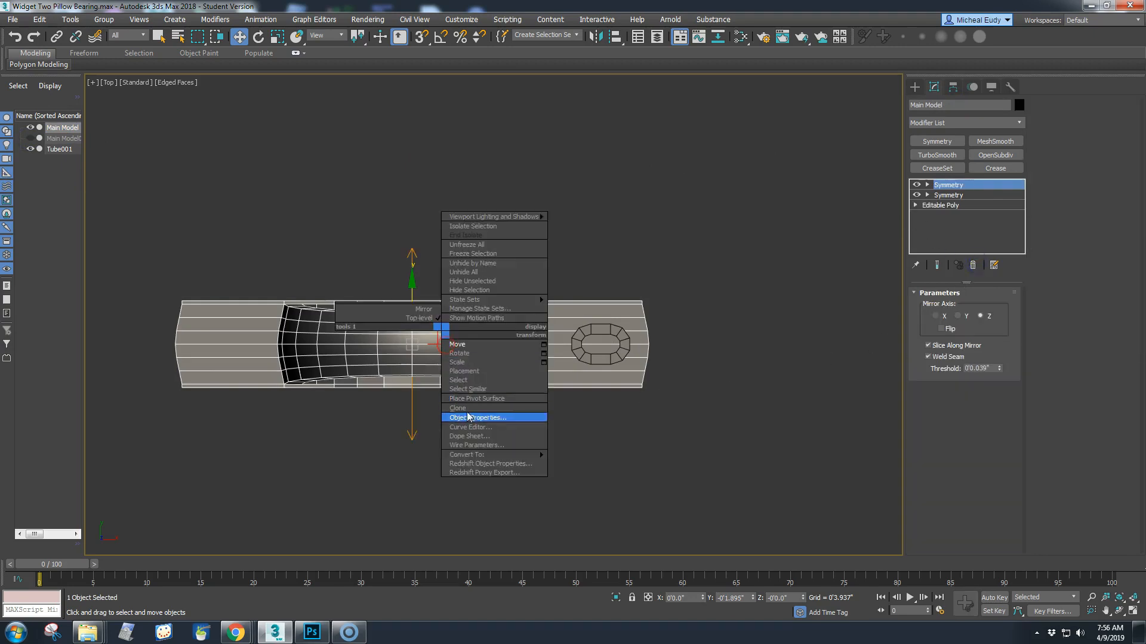
mouse_move(485, 457)
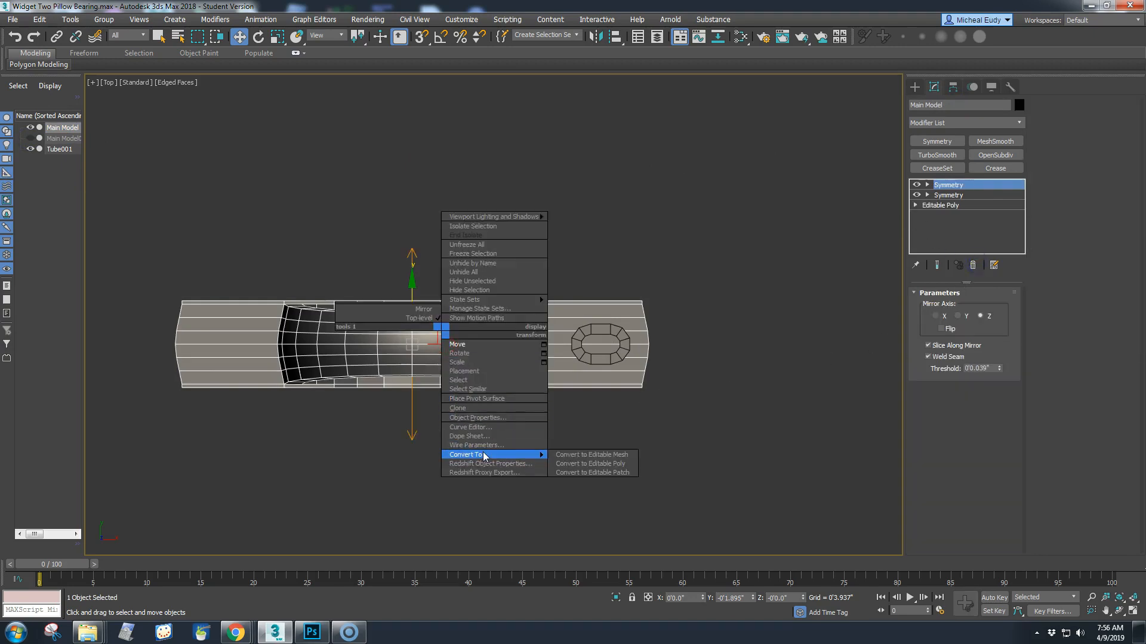
click(600, 467)
- Move the slotted ring about 0.74" along negative X on the foot, and check its height in the front view
scroll(652, 378, up, 4)
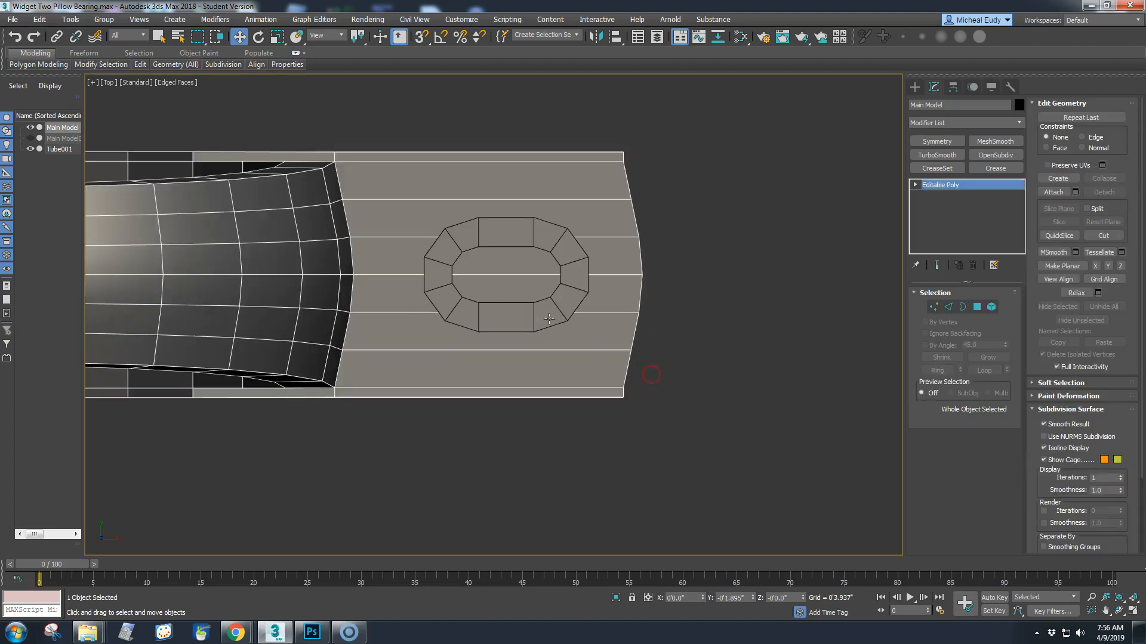
scroll(647, 310, up, 2)
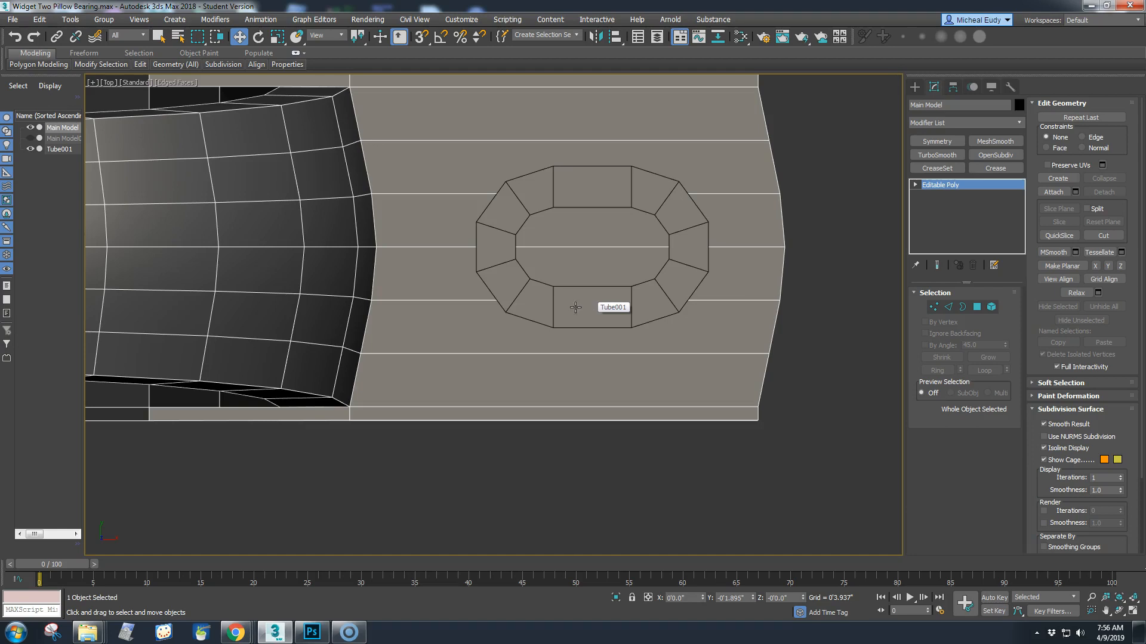
click(582, 303)
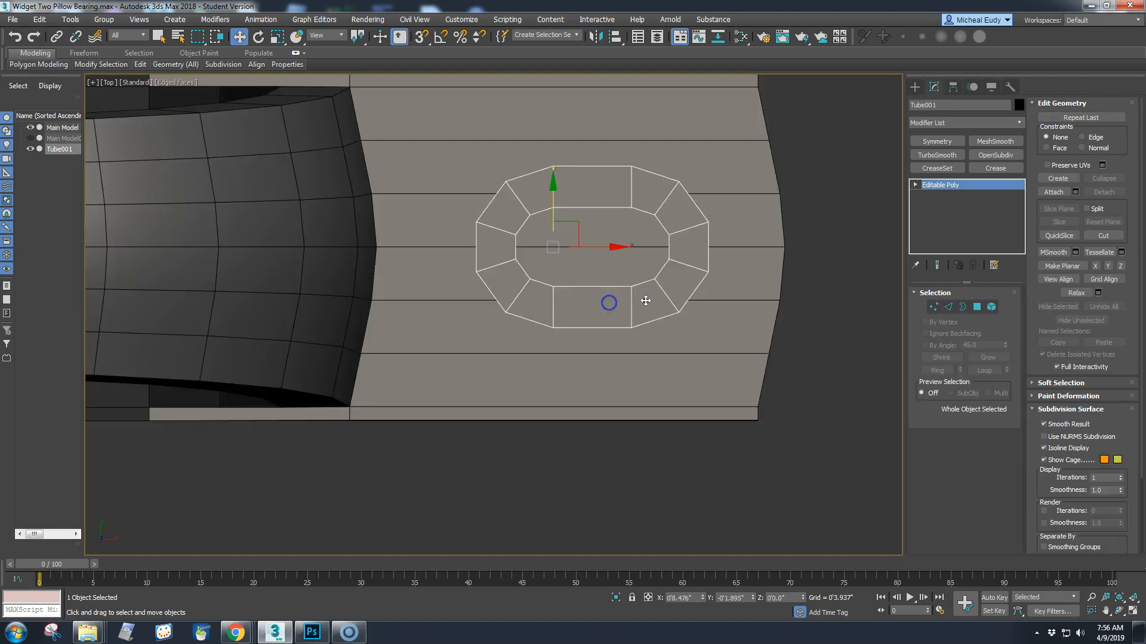
drag(615, 245, 553, 246)
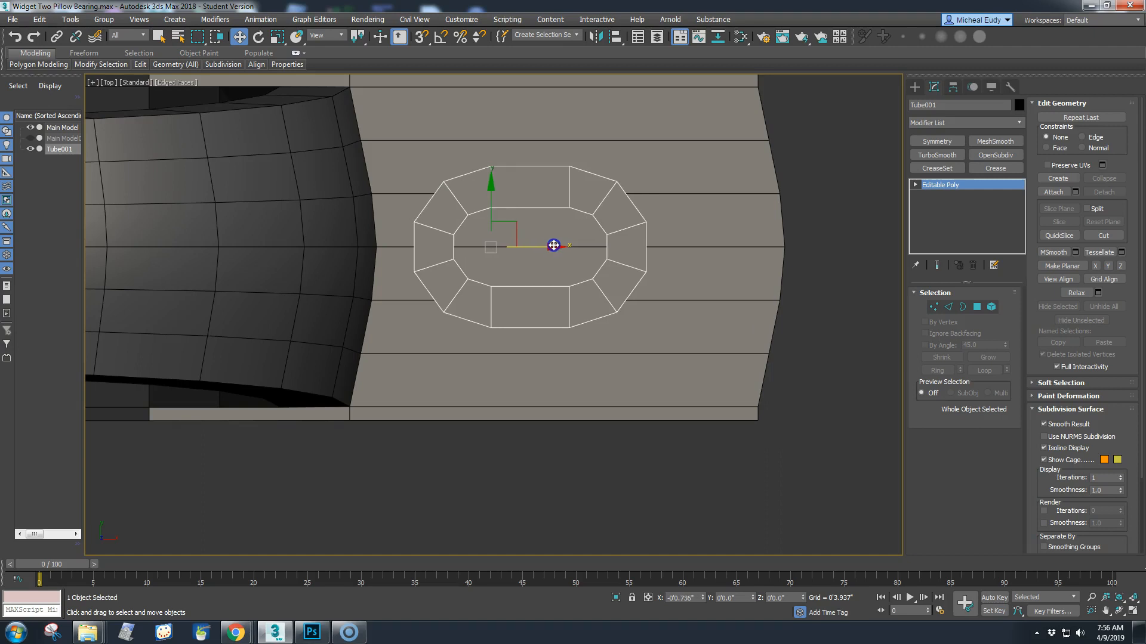
key(f)
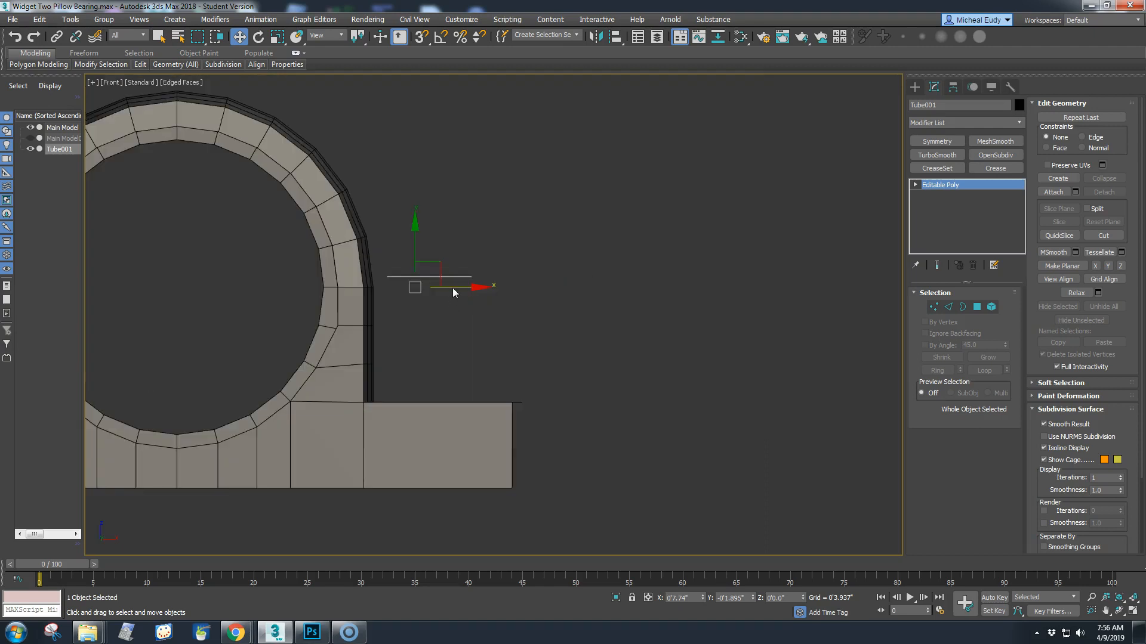
- Select the main model in the top view and start the Cut tool with 3D snapping to Vertex enabled
key(t)
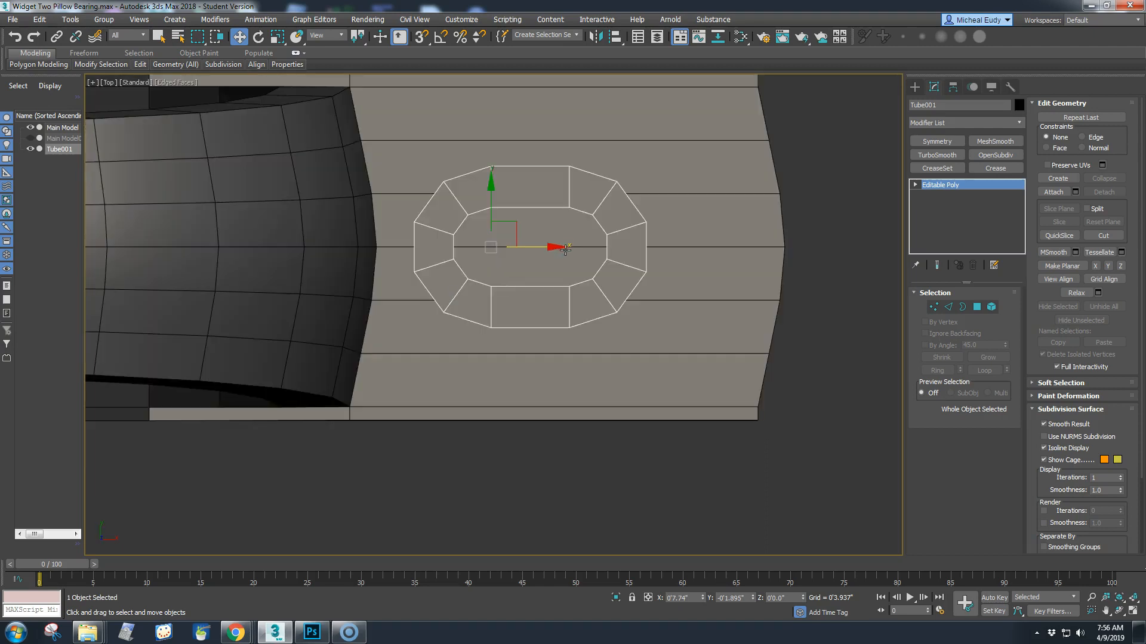
click(759, 225)
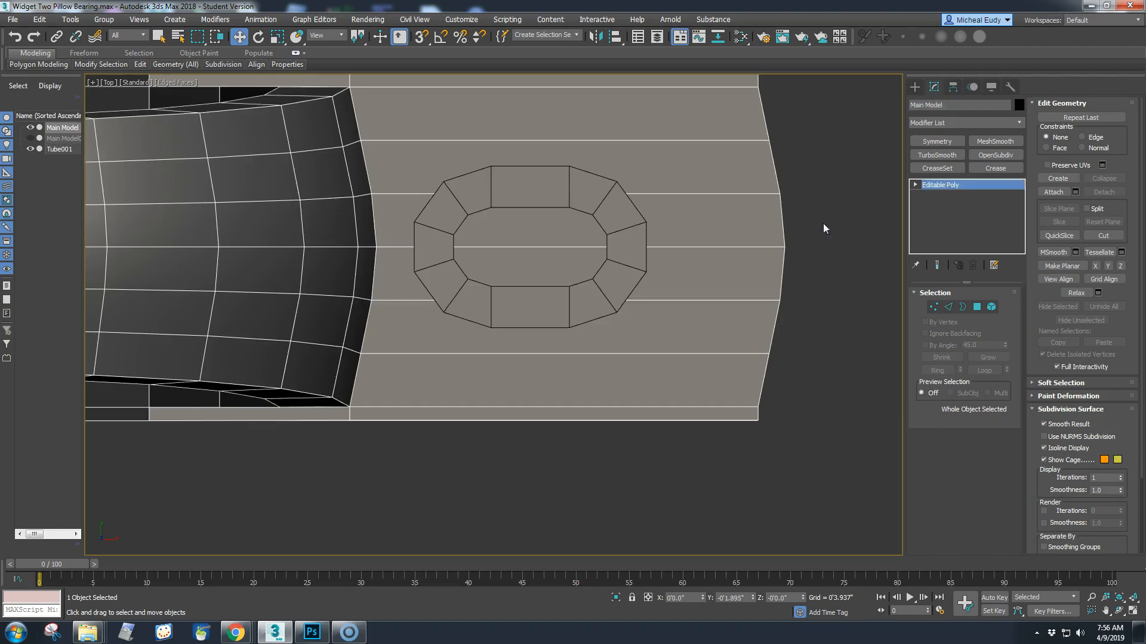
click(295, 54)
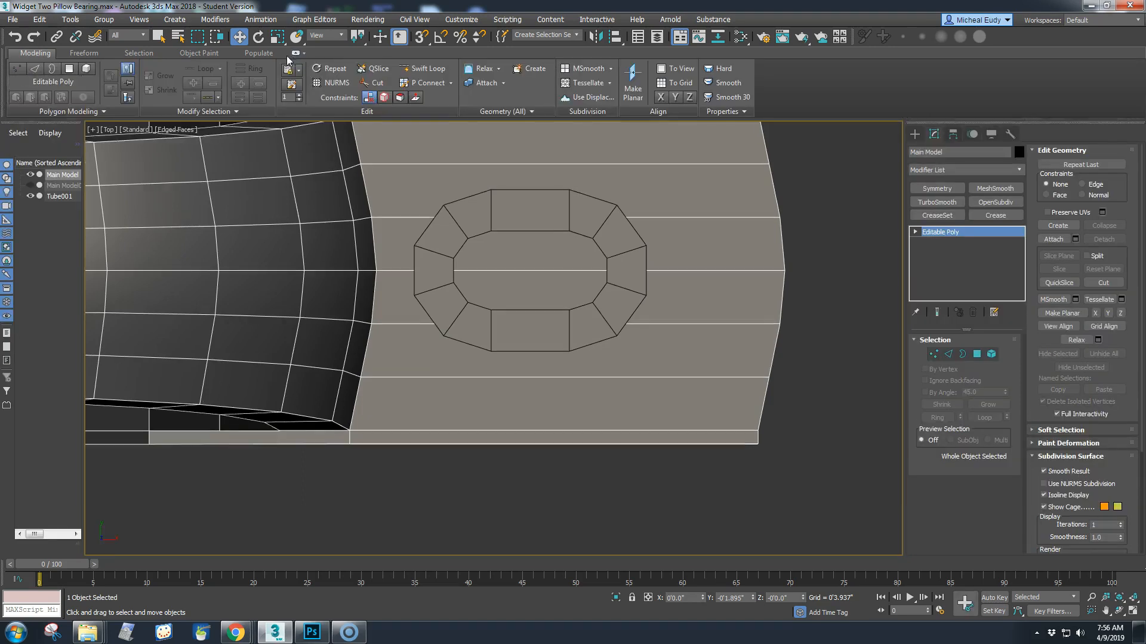
click(373, 82)
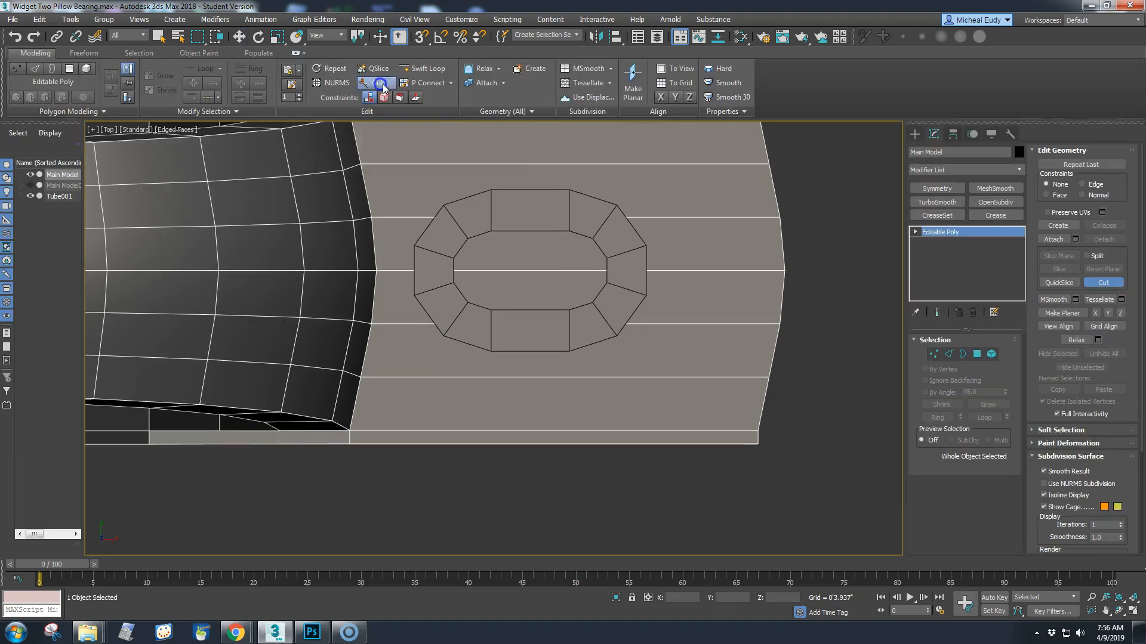
right_click(418, 40)
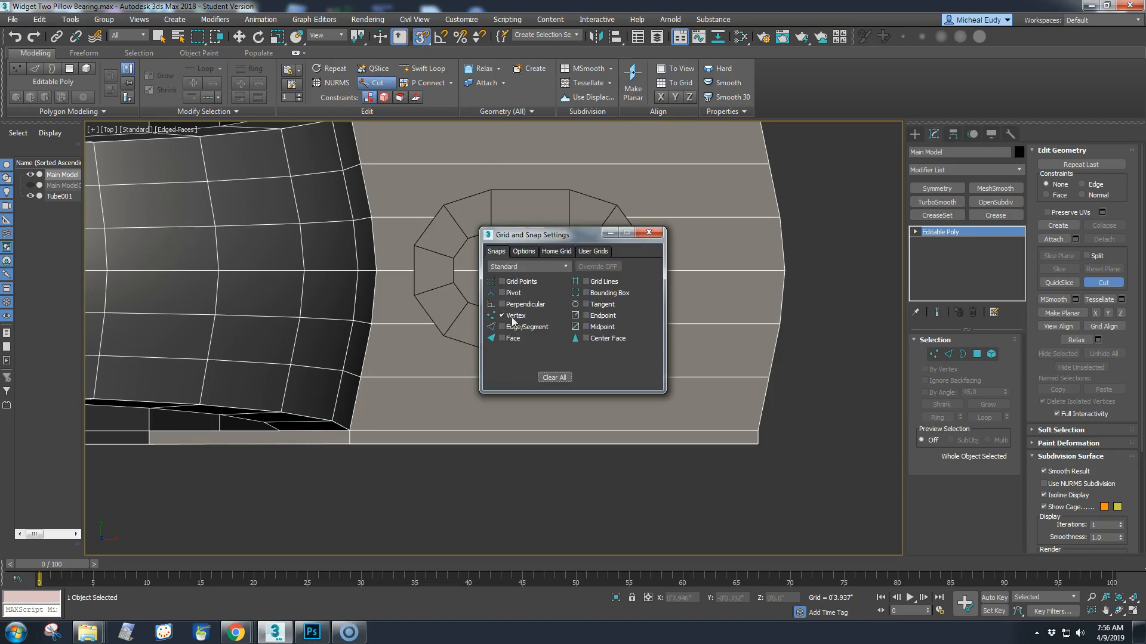
click(649, 233)
- Cut a closed loop into the top of the foot along the slotted ring's outer outline, snapping to the ring's vertices
click(444, 204)
click(491, 192)
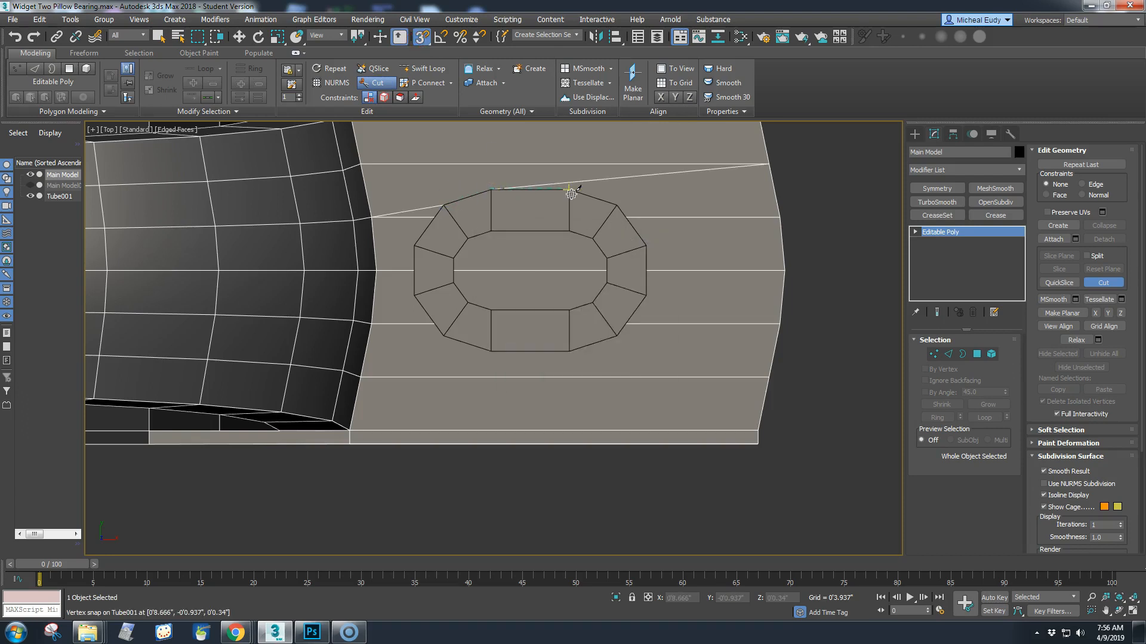
click(617, 205)
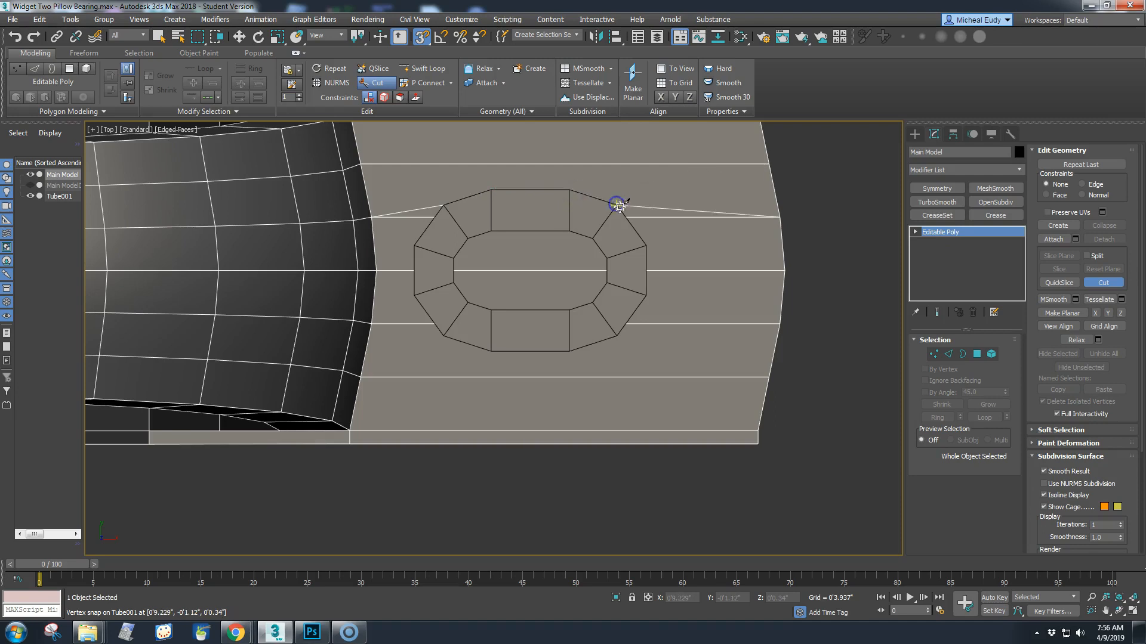
click(646, 244)
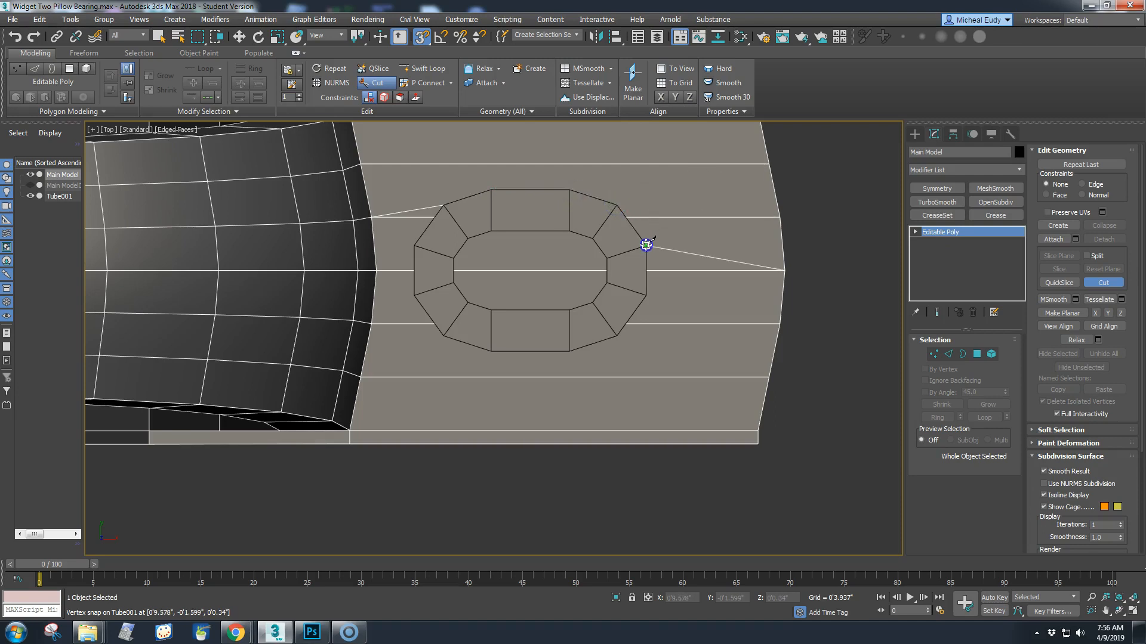
click(647, 294)
click(612, 336)
click(570, 350)
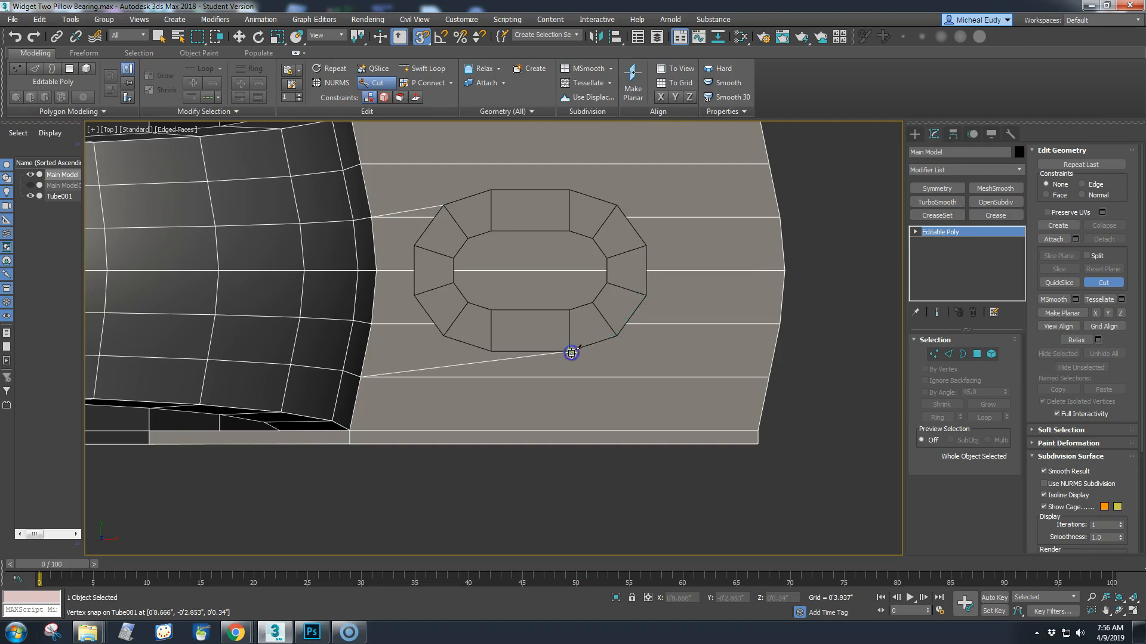
click(496, 349)
click(440, 329)
click(412, 296)
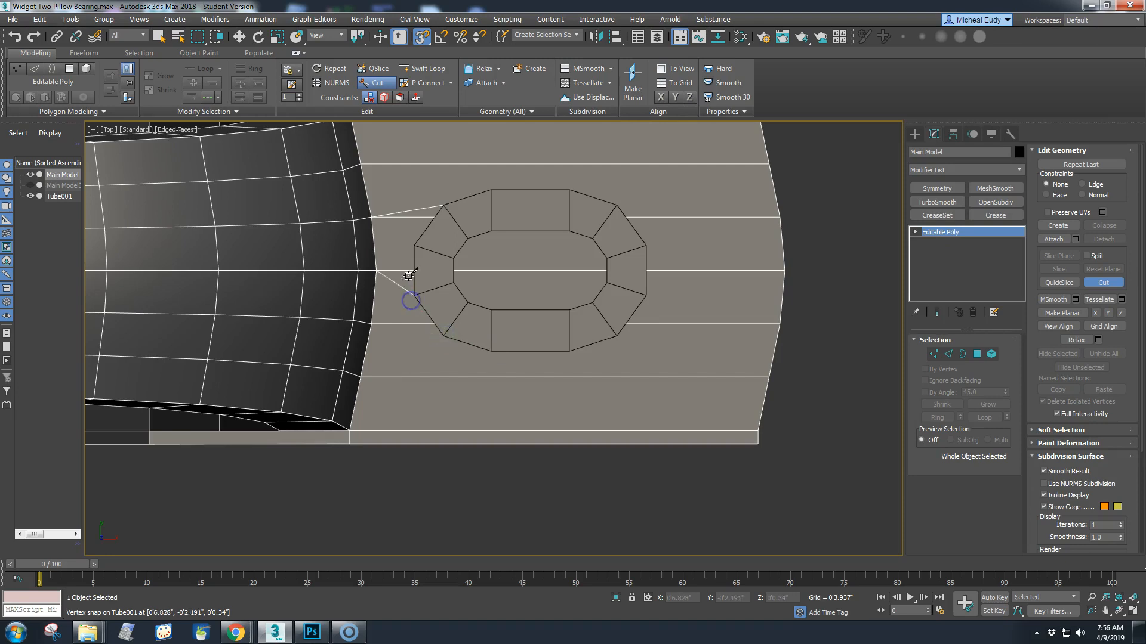
click(412, 250)
click(444, 207)
right_click(450, 210)
key(w)
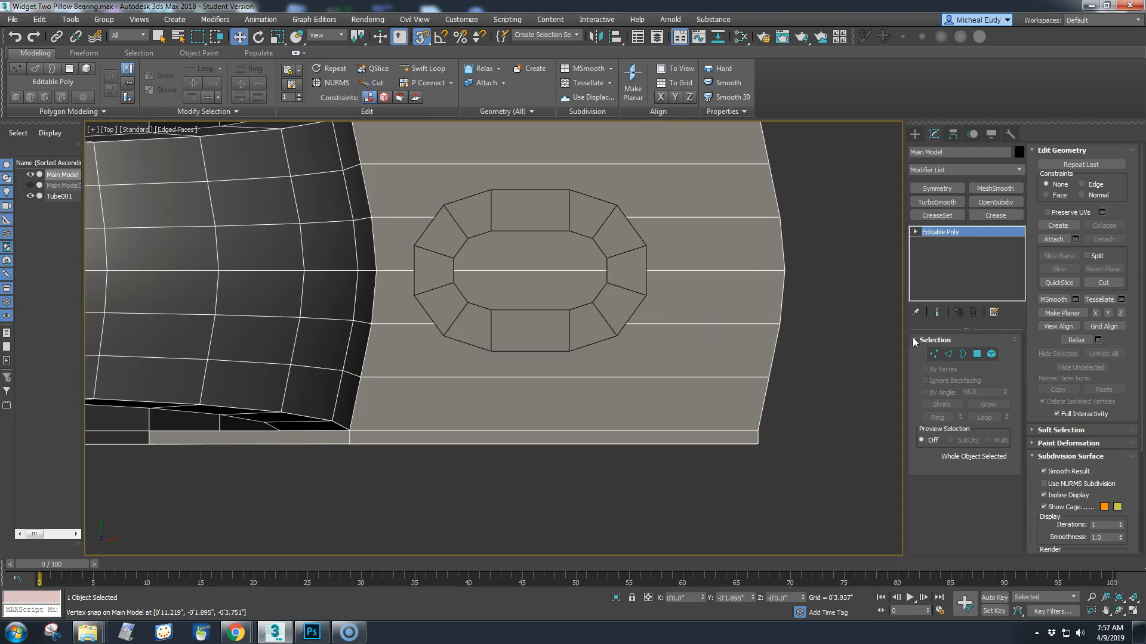
- Hide the slotted ring and delete the main model's polygons inside the cut outline to open the foot
click(619, 298)
click(30, 196)
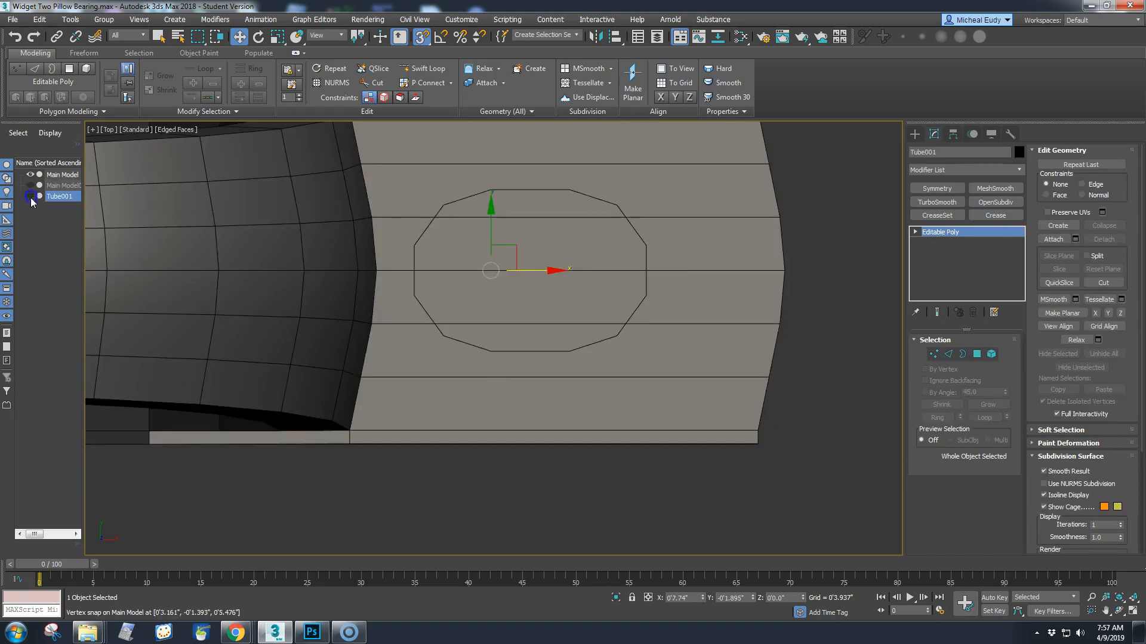
click(723, 316)
click(977, 354)
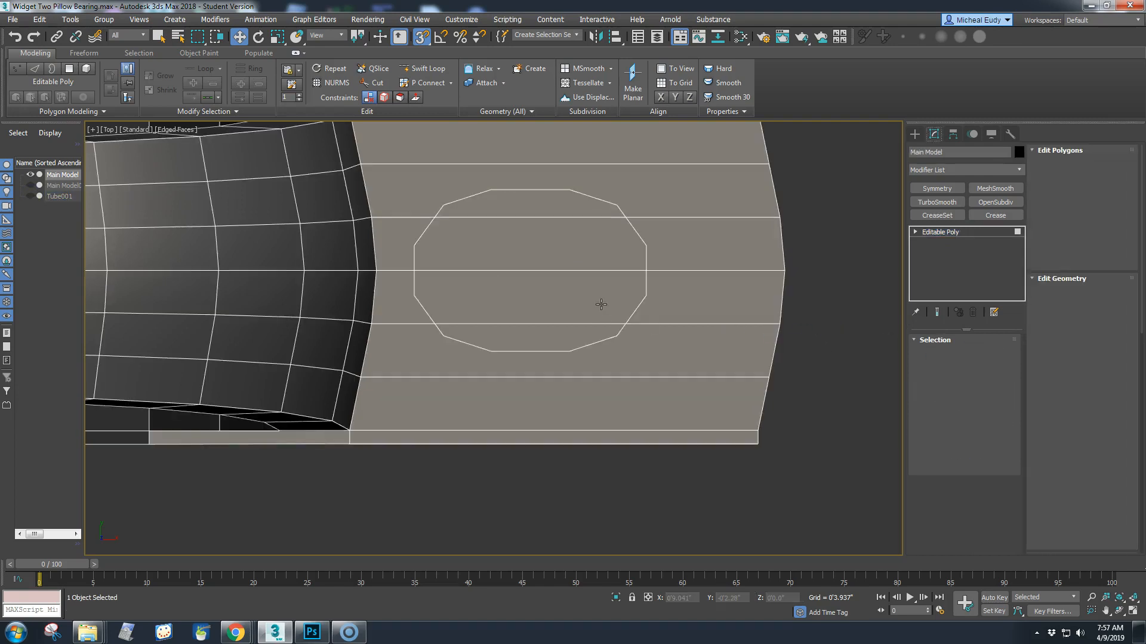
click(600, 305)
key(Delete)
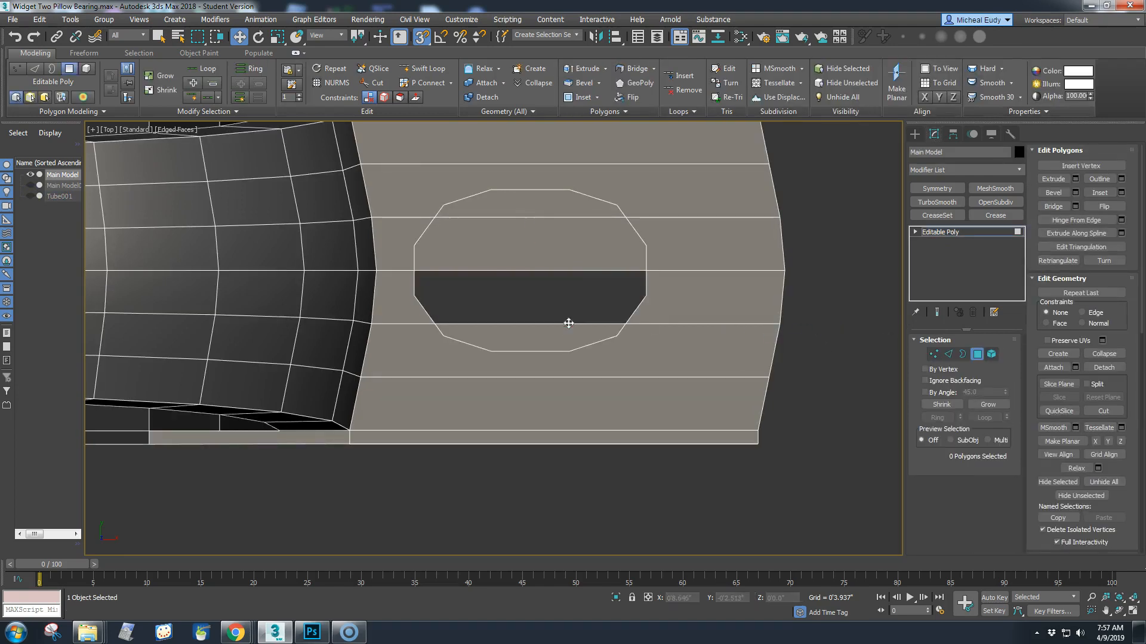
click(527, 259)
key(Delete)
click(513, 207)
key(Delete)
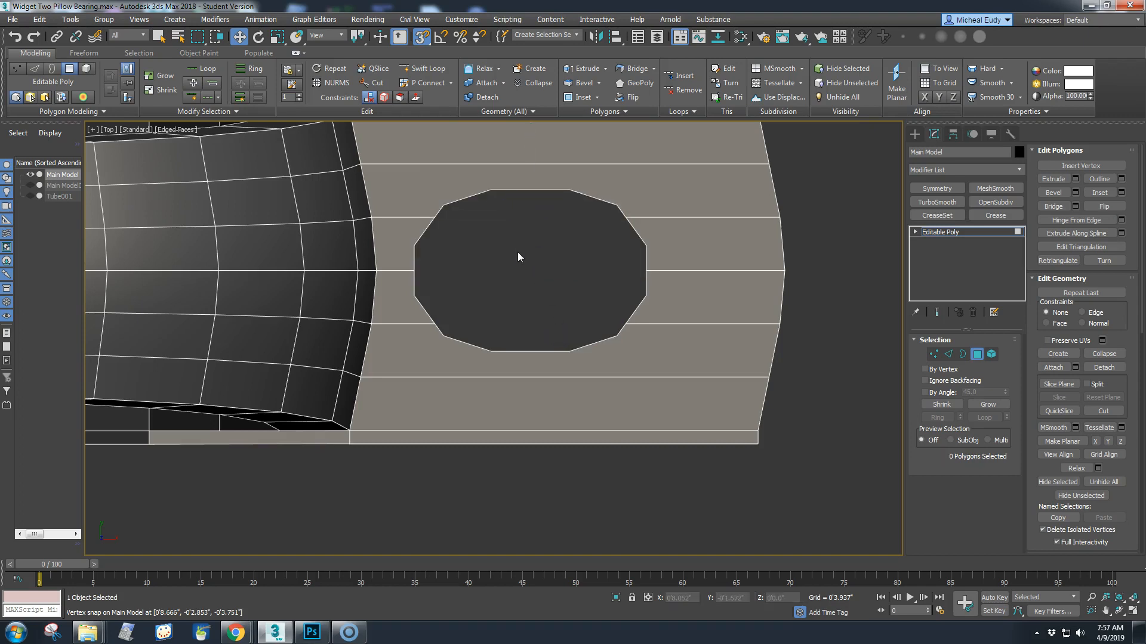
- Target-weld the stray rim vertices to the adjacent outline corners at both bearing-side corners and the outer positive-Y corner of the opening
click(933, 354)
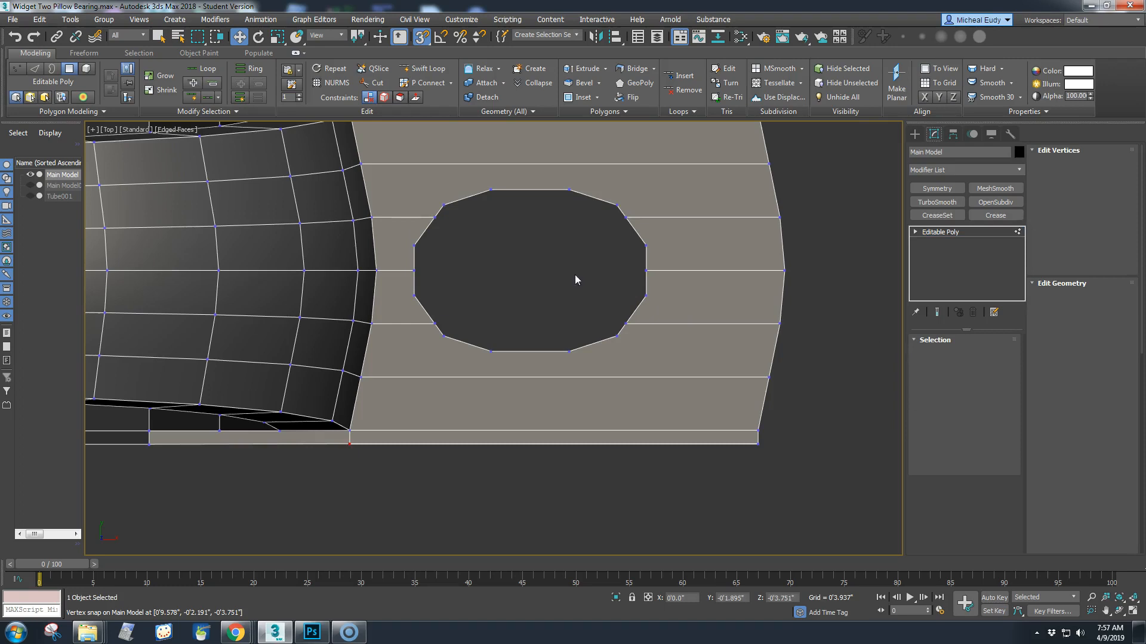
middle_drag(514, 248, 515, 301)
scroll(516, 301, up, 2)
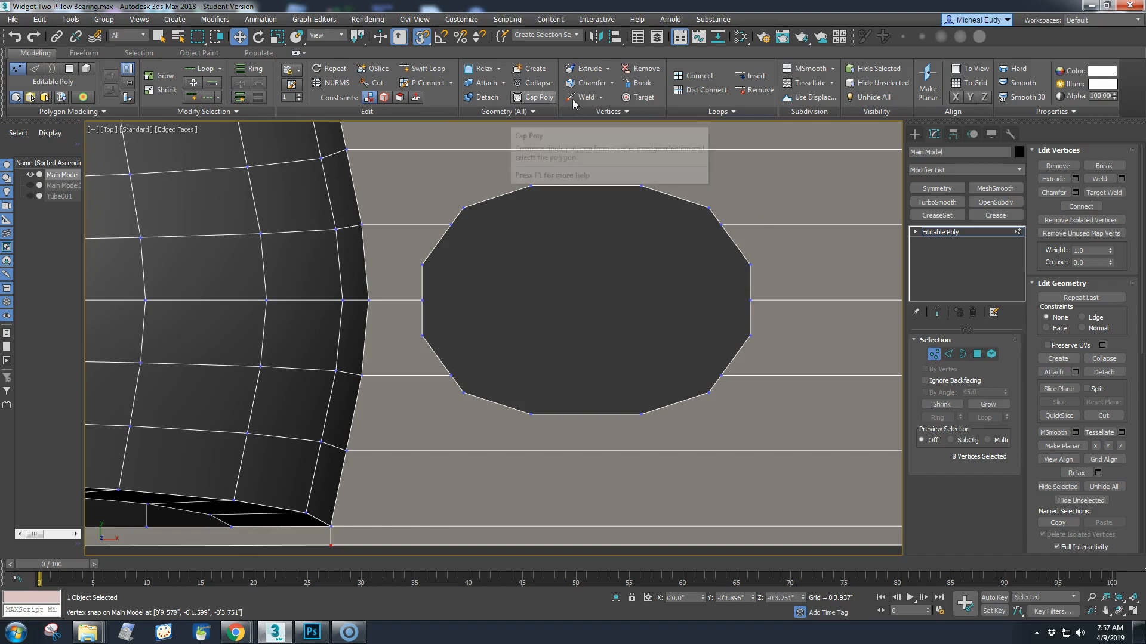
click(647, 97)
click(453, 226)
click(462, 210)
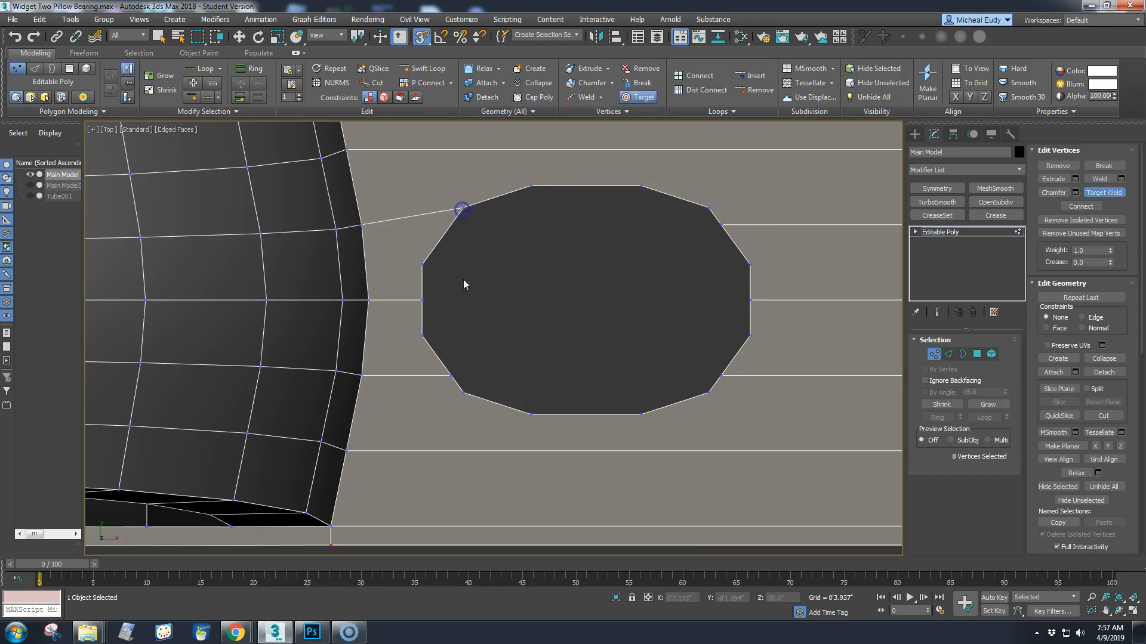
click(450, 376)
click(463, 393)
middle_drag(626, 313, 479, 325)
click(577, 236)
click(562, 221)
- Try target-welding the middle vertex of the opening's outer edge to the outline corner on its negative-Y side, and undo it
click(604, 313)
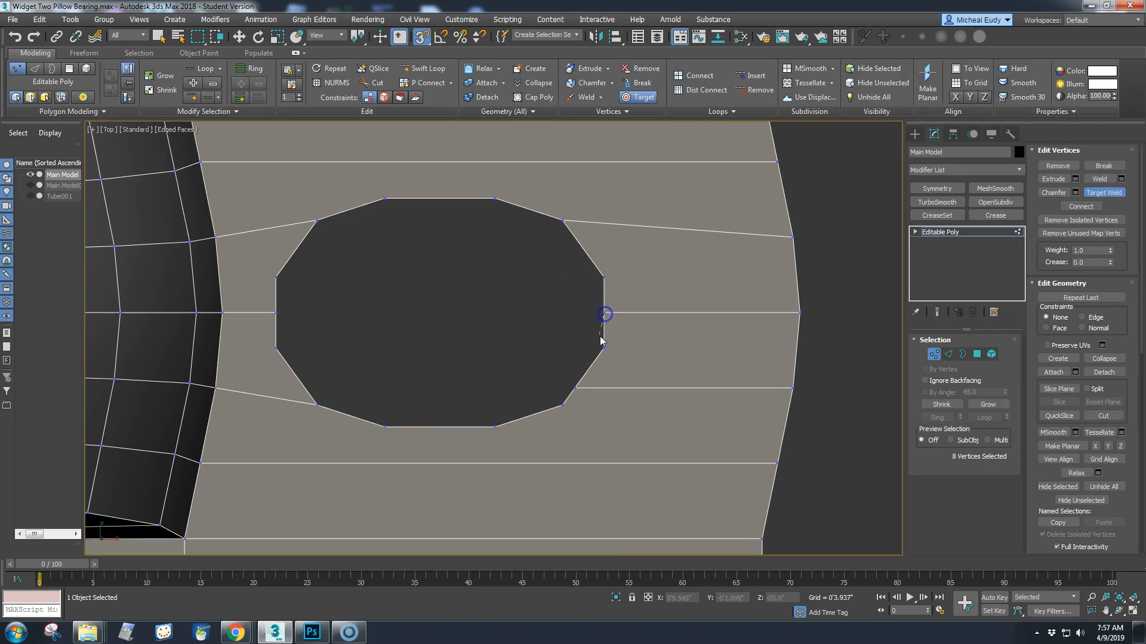
click(604, 348)
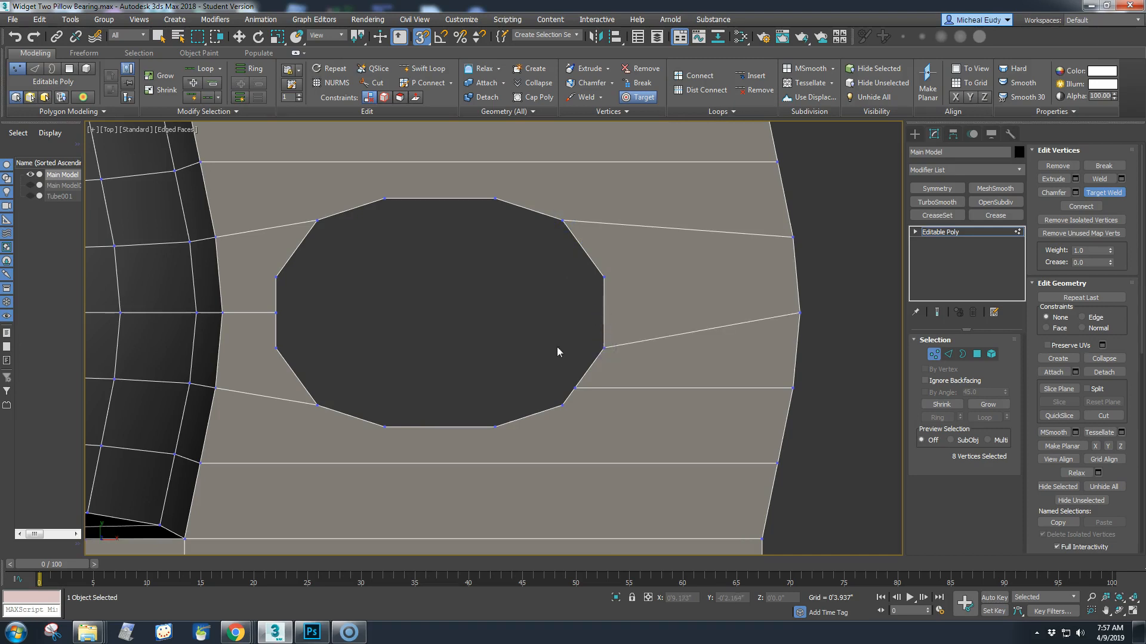
key(ctrl+z)
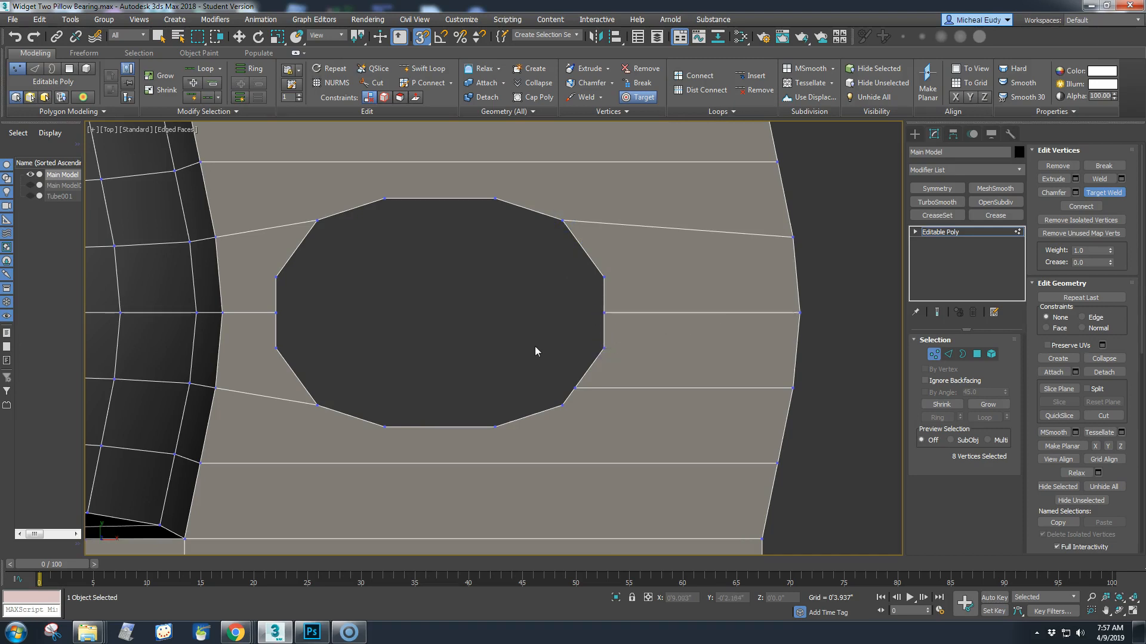
- Target-weld the stray vertex near the opening's outer negative-Y corner to the adjacent outline corner
click(575, 388)
click(563, 407)
scroll(529, 396, down, 2)
middle_drag(529, 397, 475, 356)
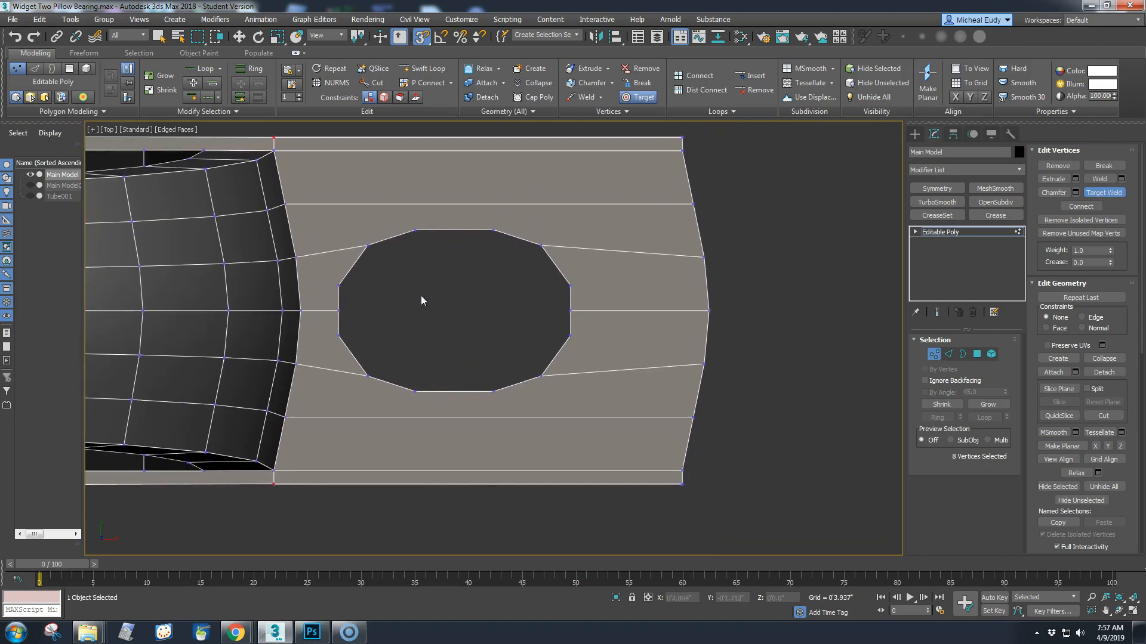
middle_drag(421, 300, 432, 335)
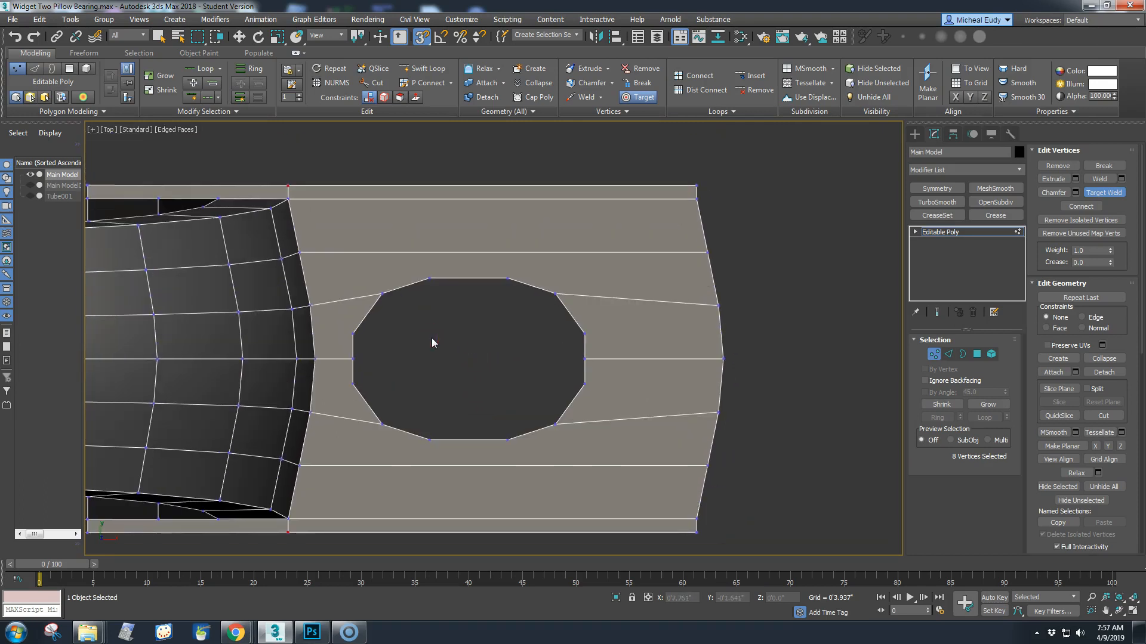
middle_drag(455, 329, 491, 316)
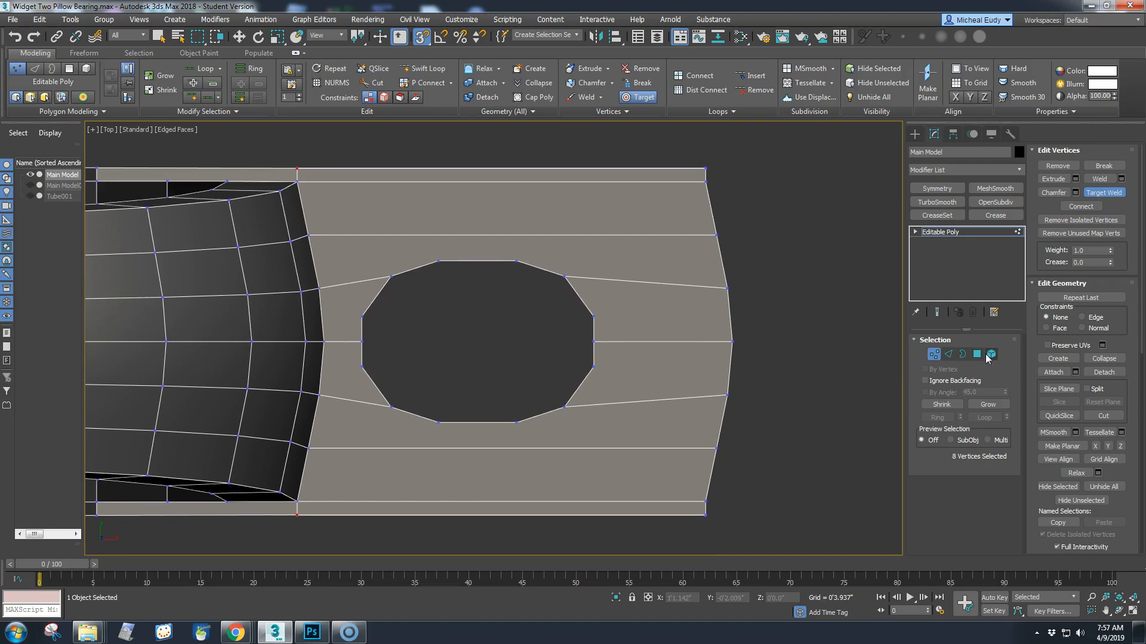
- Select all polygons of the foot surrounding the opening and activate Slice Plane
click(977, 353)
drag(390, 143, 567, 528)
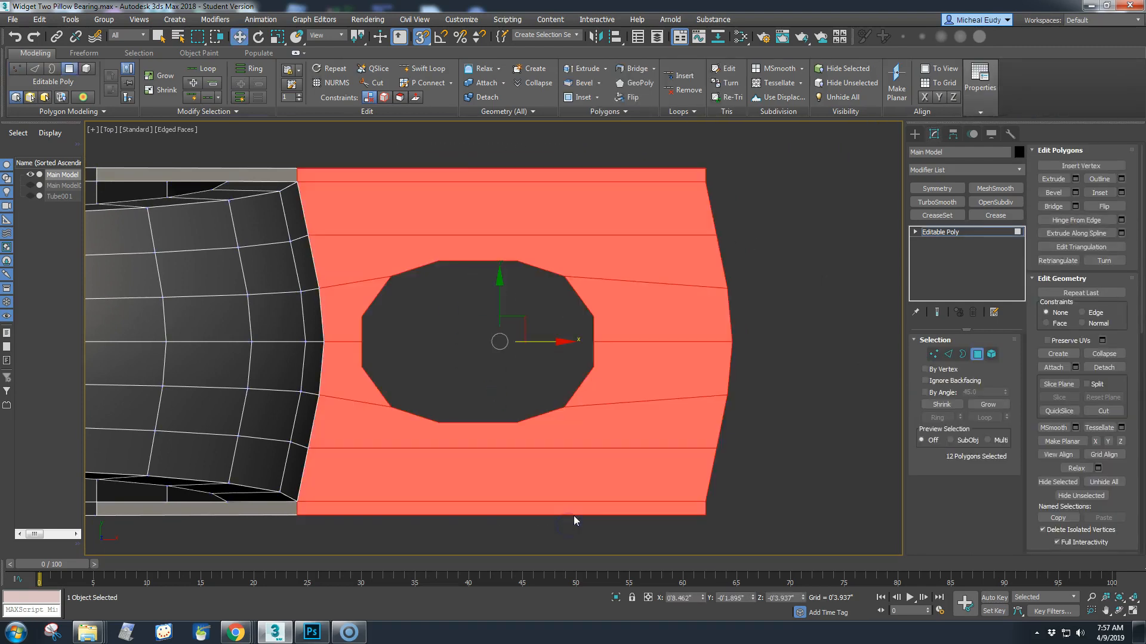
click(1051, 386)
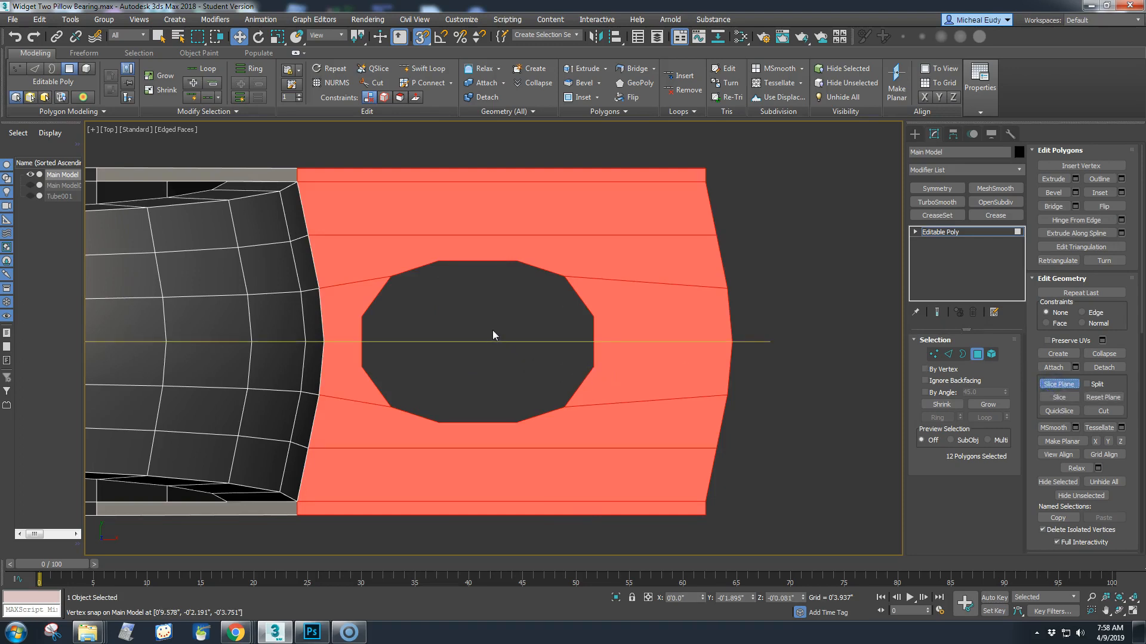
- Turn off 3D snap, turn on angle snap, and rotate the slice plane 90 degrees so it runs across the foot
click(421, 41)
click(422, 41)
click(489, 299)
right_click(490, 301)
click(441, 36)
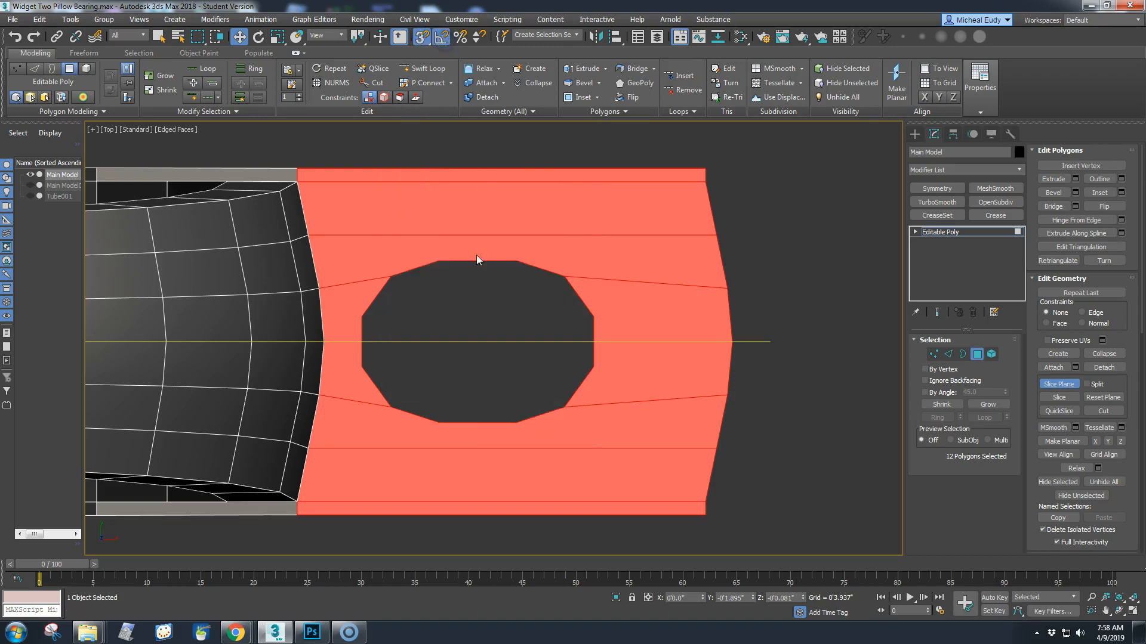
right_click(454, 299)
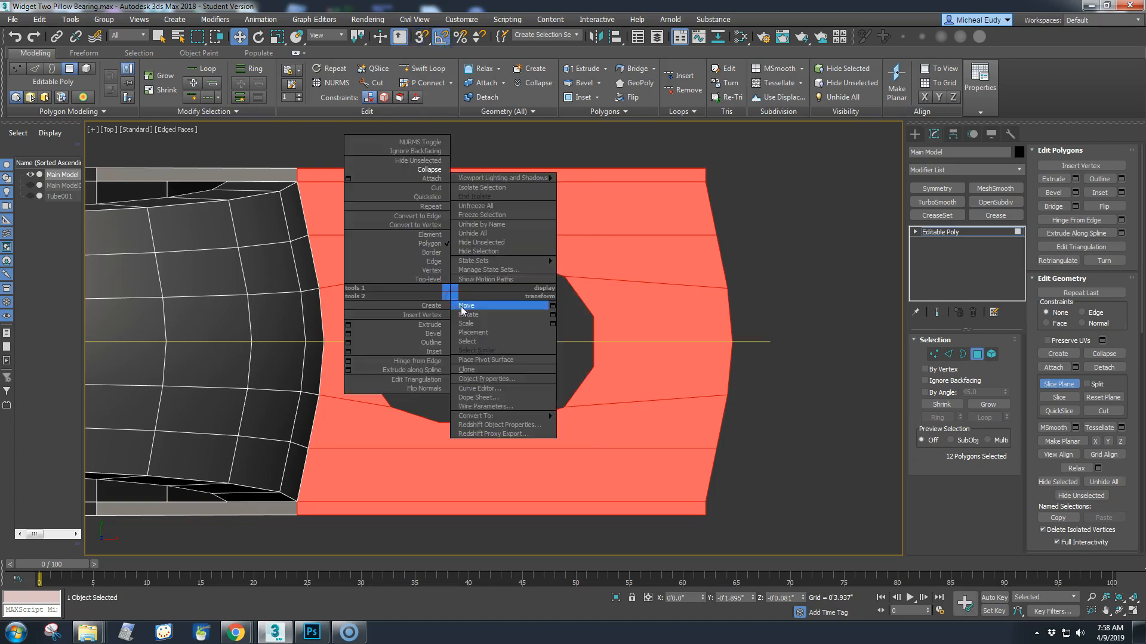
click(464, 315)
scroll(463, 311, down, 5)
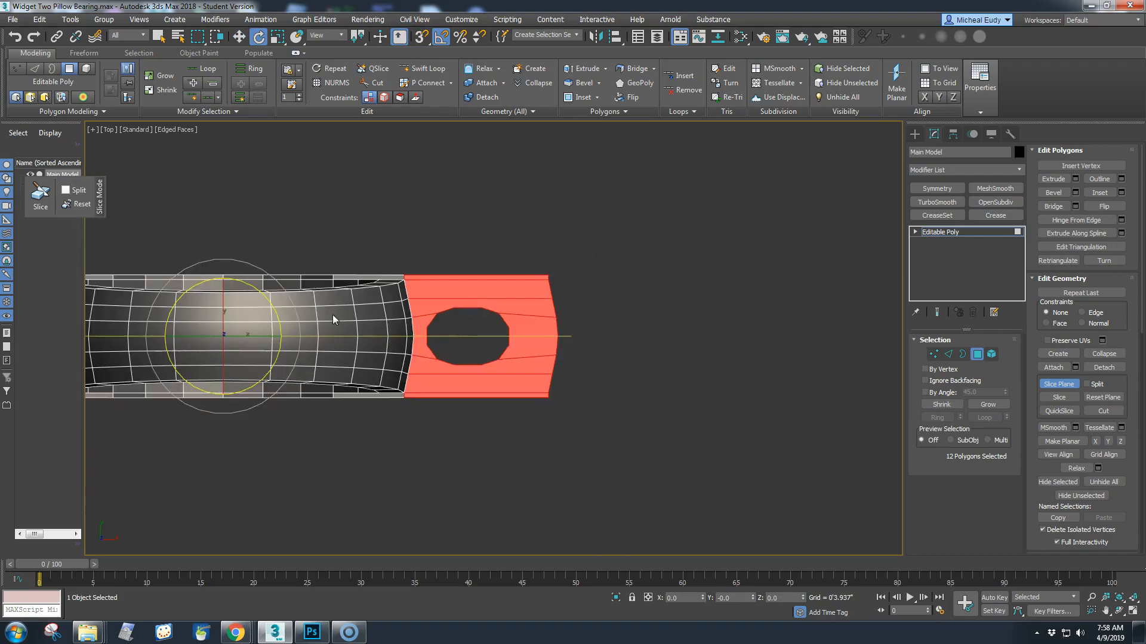
drag(265, 270, 307, 297)
- Move the slice plane to about X 7.74", in line with the bearing-side end of the opening's straight edge, and slice the foot
right_click(214, 316)
click(233, 330)
drag(257, 336, 481, 335)
scroll(472, 340, up, 10)
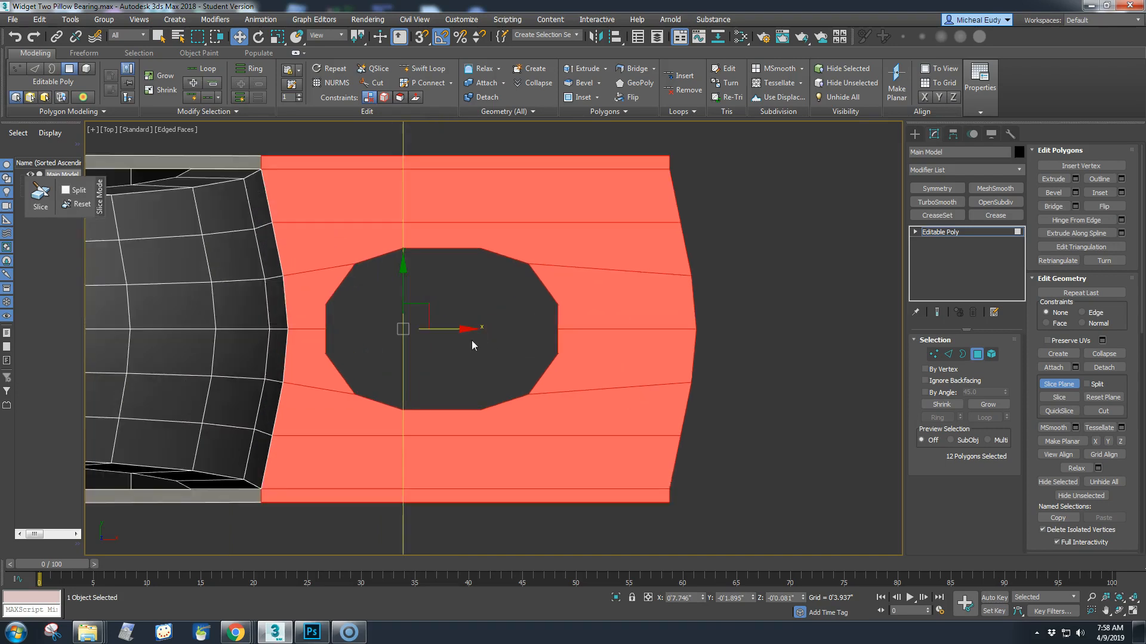
scroll(358, 212, up, 2)
middle_drag(376, 261, 444, 333)
drag(498, 519, 494, 519)
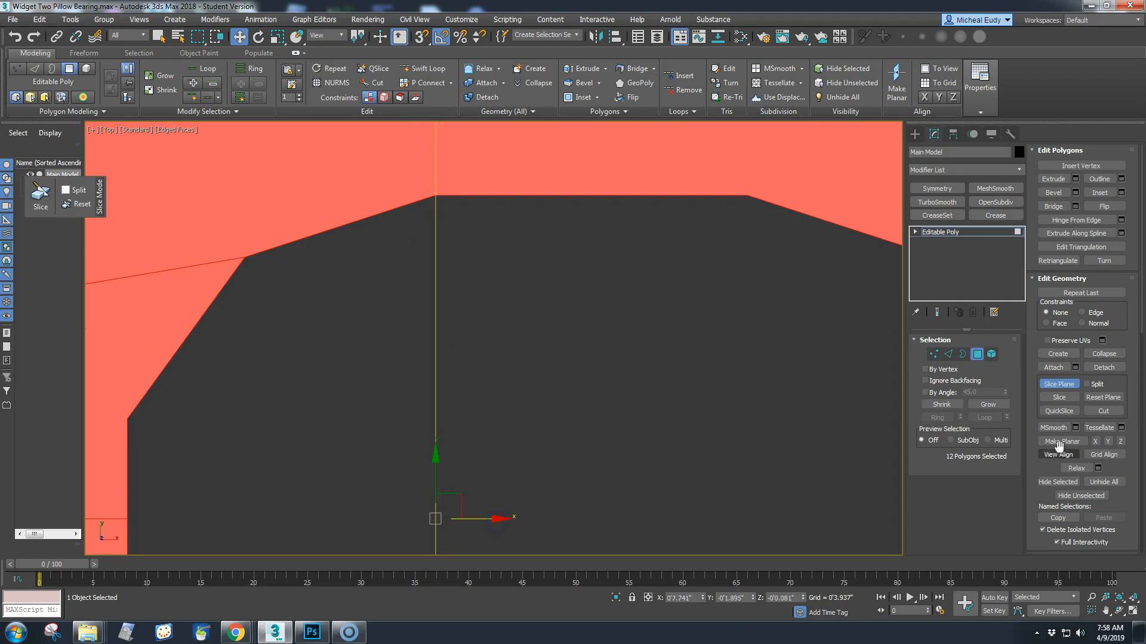
click(1063, 396)
- Move the slice plane to about X 8.67", in line with the outer end of the opening's straight edge, and slice again
drag(499, 519, 810, 512)
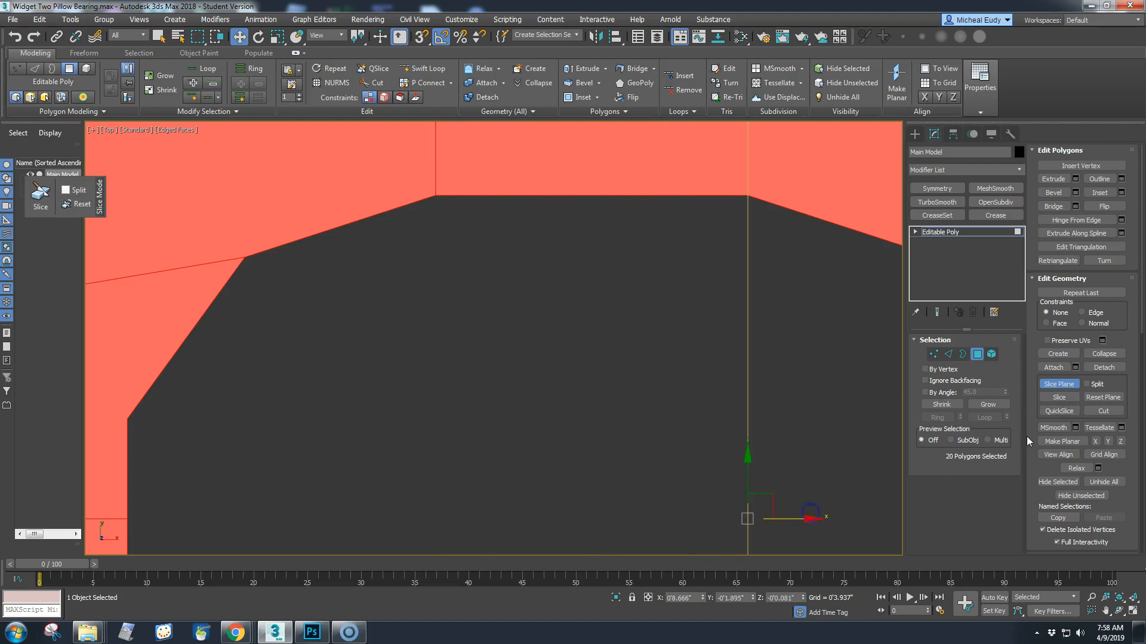
click(1058, 397)
scroll(585, 376, down, 5)
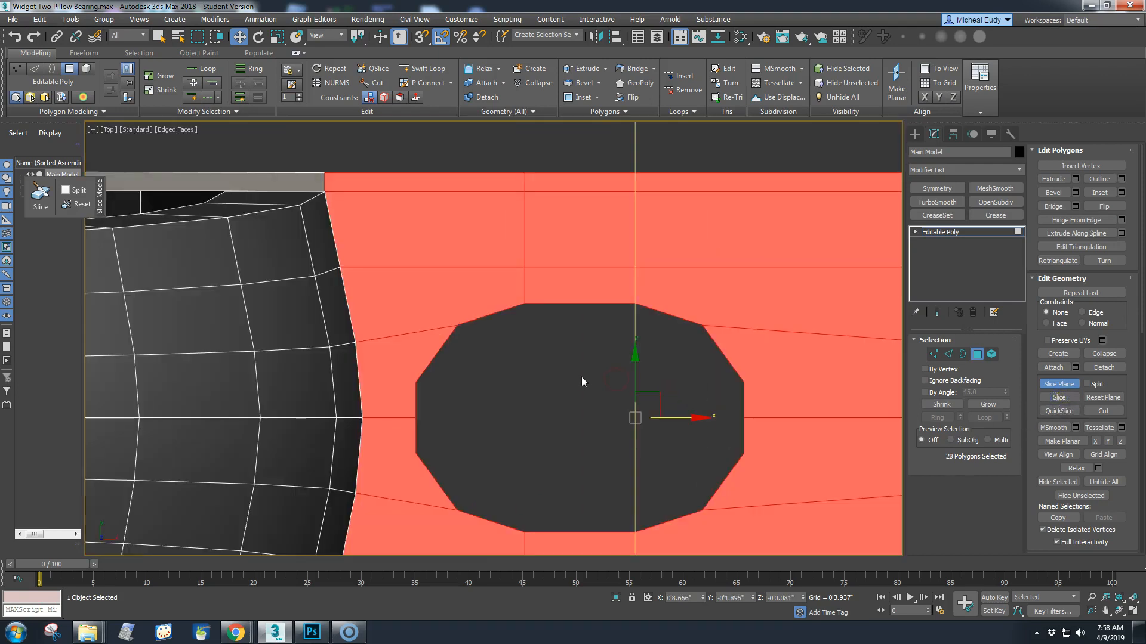
scroll(583, 382, down, 3)
middle_drag(503, 376, 291, 354)
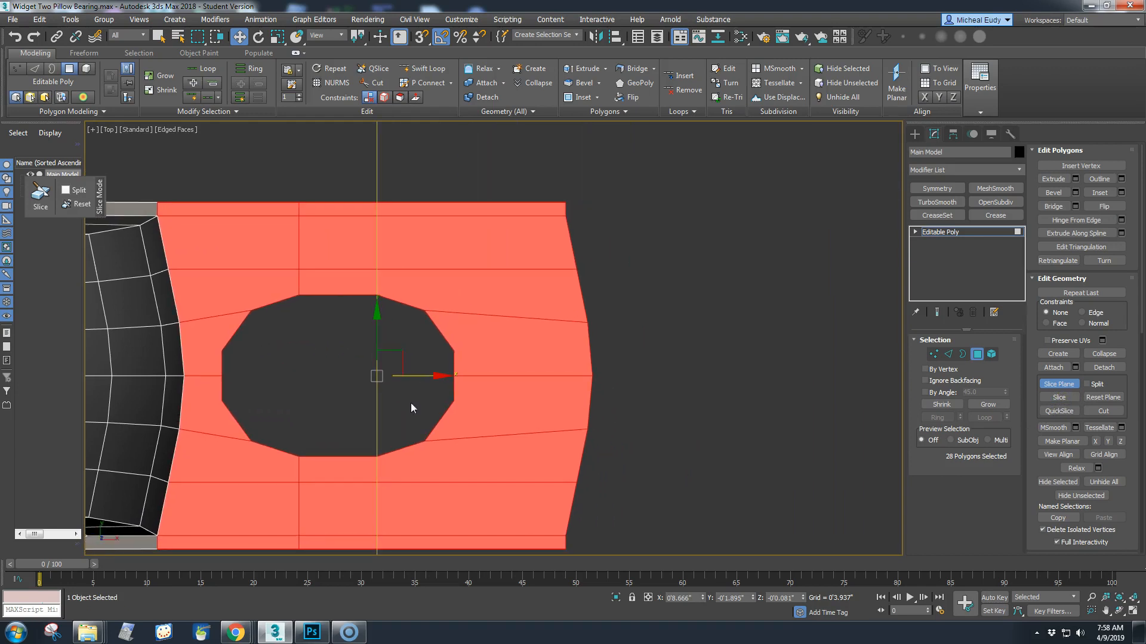
scroll(411, 406, up, 4)
scroll(360, 447, up, 2)
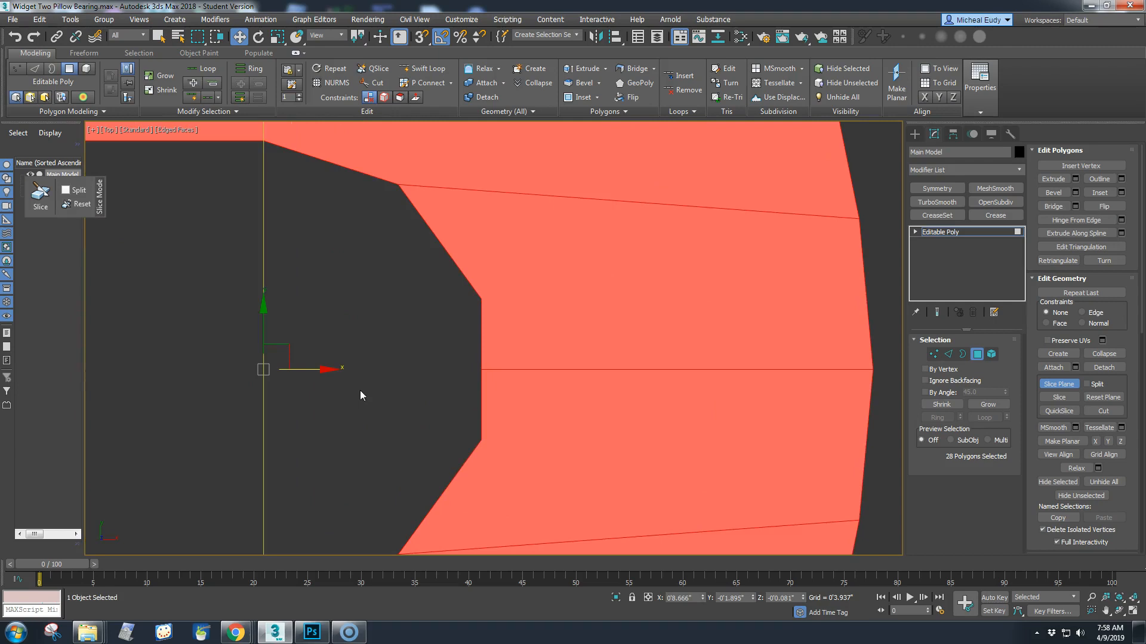
- Move the slice plane to about X 9.23", in line with the opening's outer corner vertices, and slice the foot
scroll(360, 395, up, 2)
drag(280, 367, 466, 395)
scroll(435, 376, down, 2)
scroll(435, 389, up, 2)
click(1054, 397)
scroll(461, 346, down, 3)
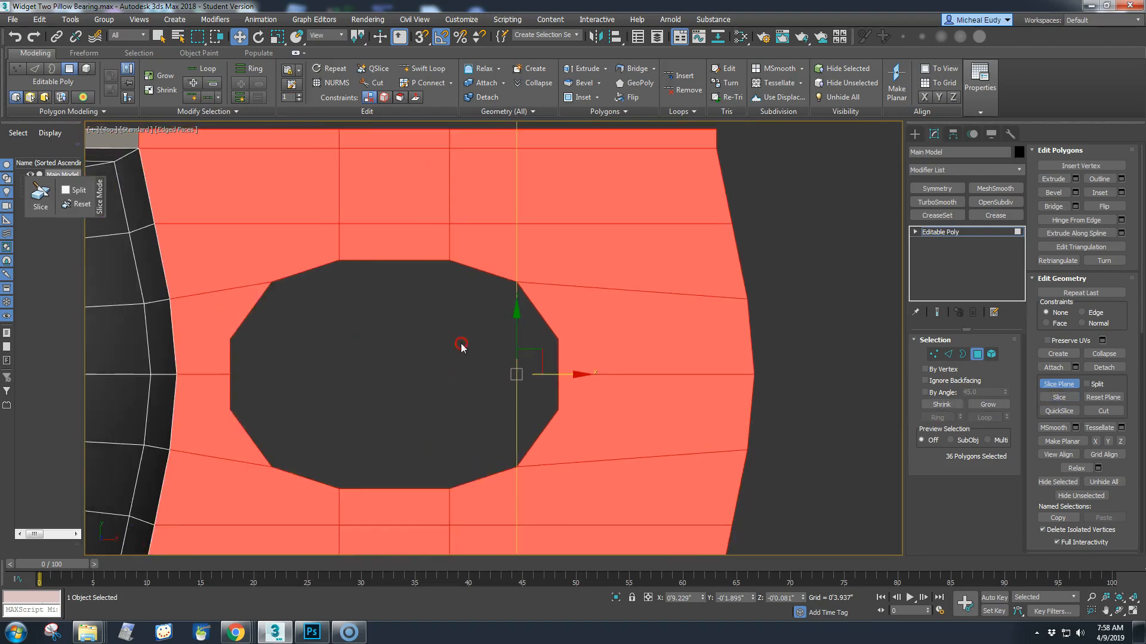
- Move the slice plane to about X 7.17", in line with the opening's bearing-side corner vertices, slice, and leave Slice Plane with nothing selected
drag(572, 377, 322, 379)
scroll(320, 364, up, 4)
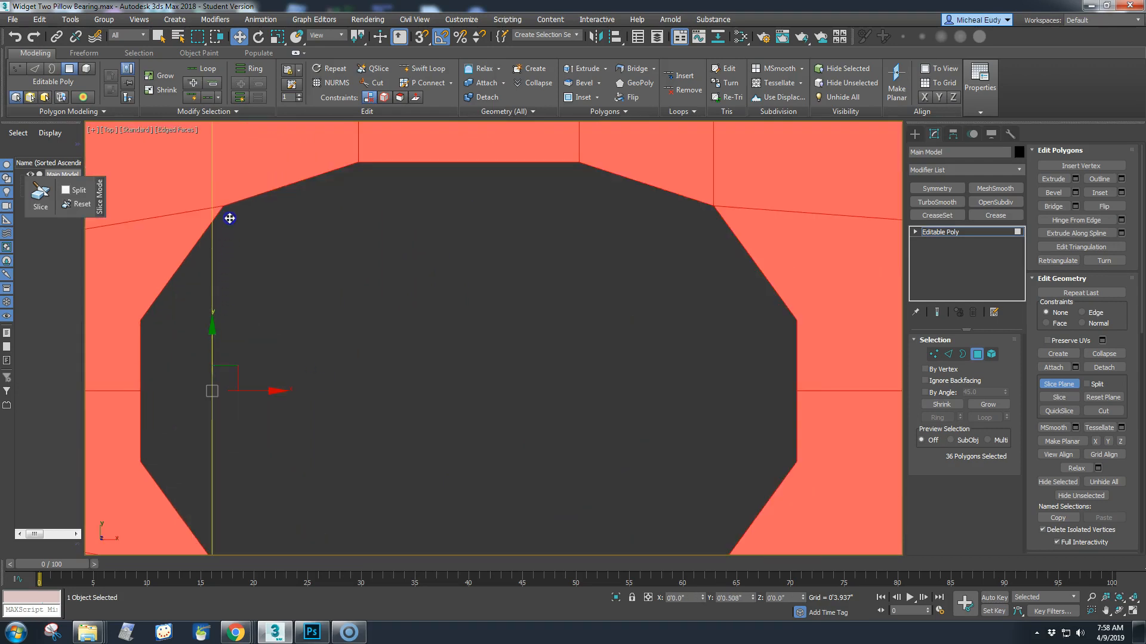
scroll(236, 280, up, 4)
middle_drag(252, 251, 281, 337)
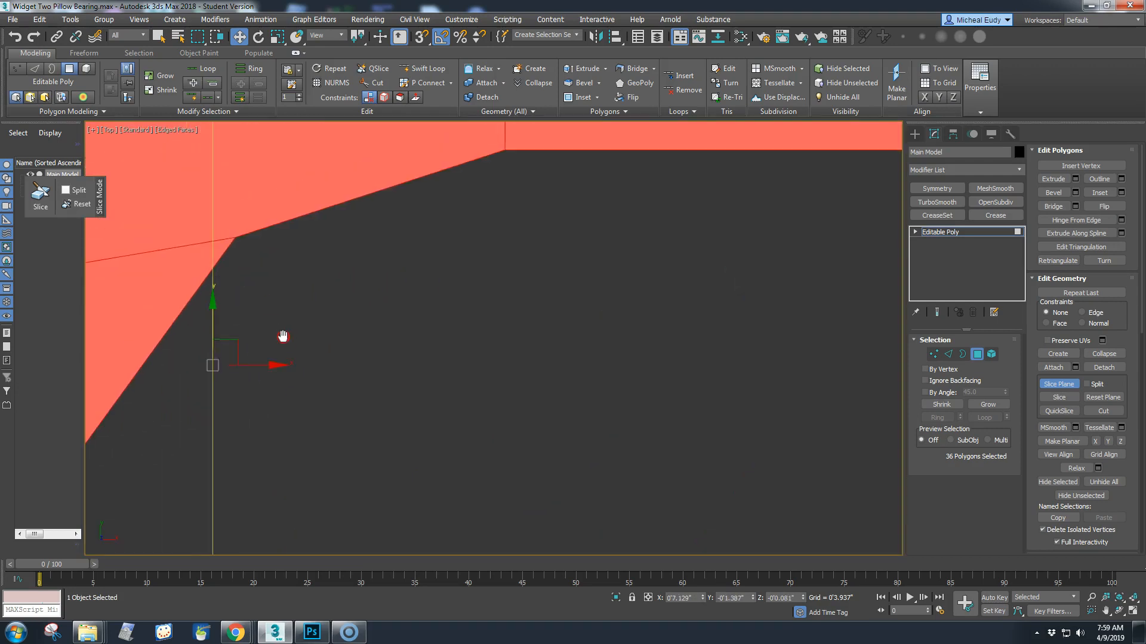
drag(280, 367, 295, 375)
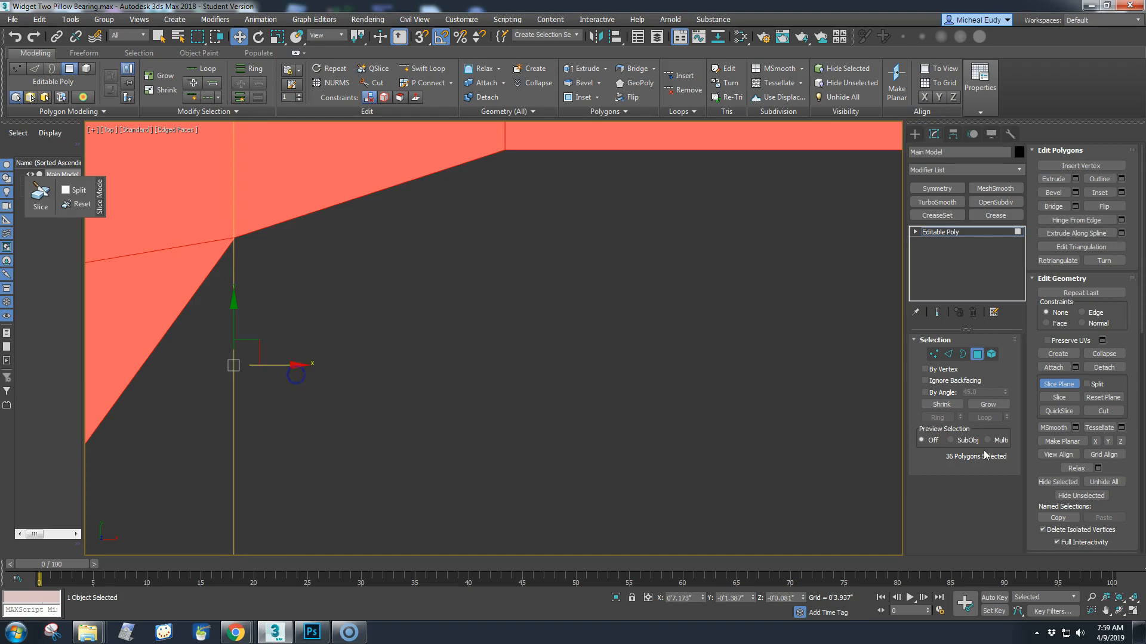
click(1057, 398)
click(1058, 384)
click(584, 386)
- Add a MeshSmooth modifier to the main model and return to the Editable Poly's vertex level
scroll(584, 386, down, 10)
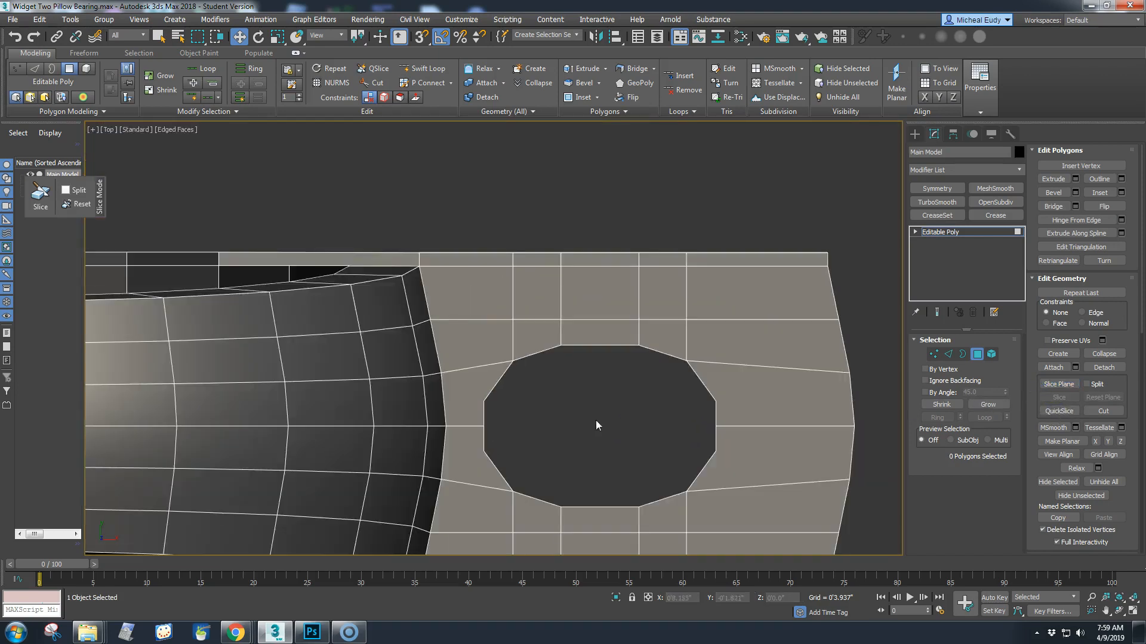
scroll(558, 374, up, 5)
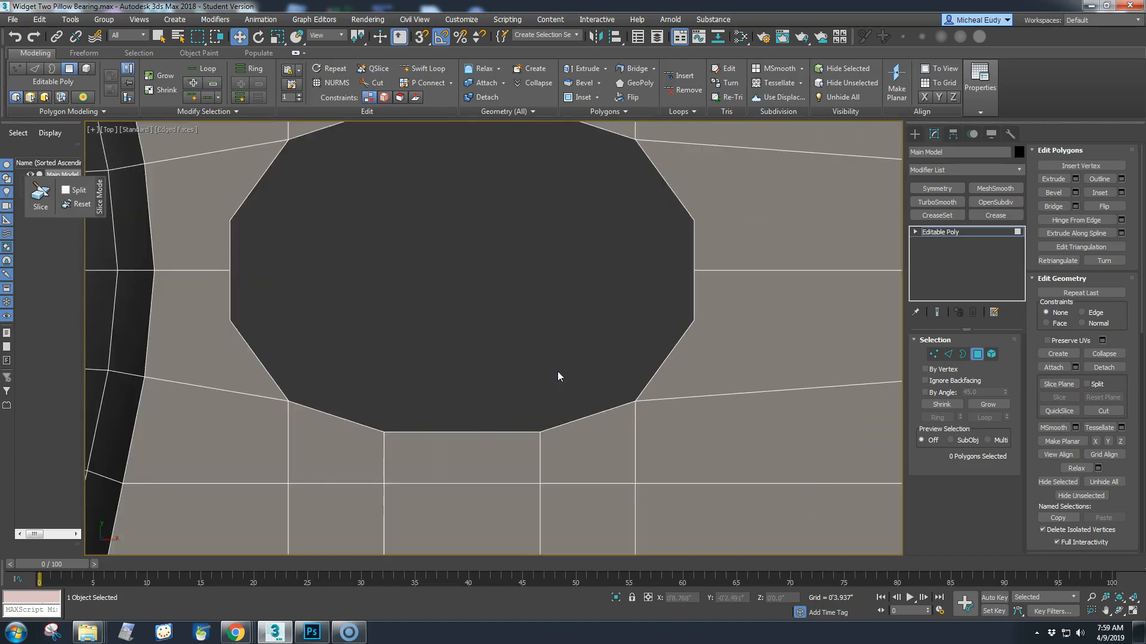
click(995, 188)
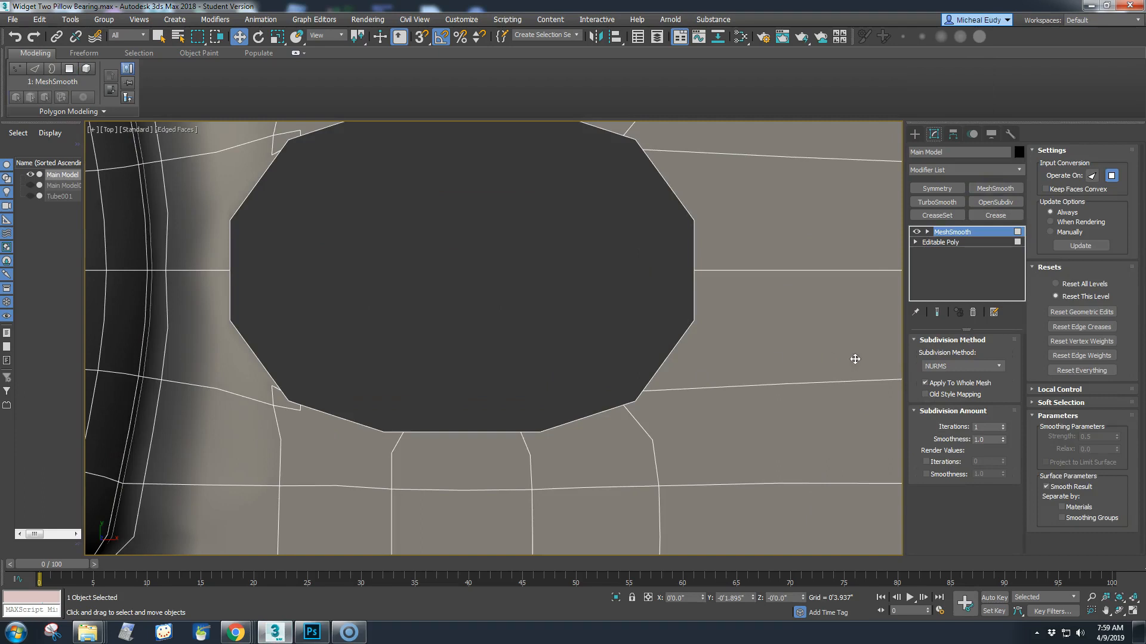
click(916, 242)
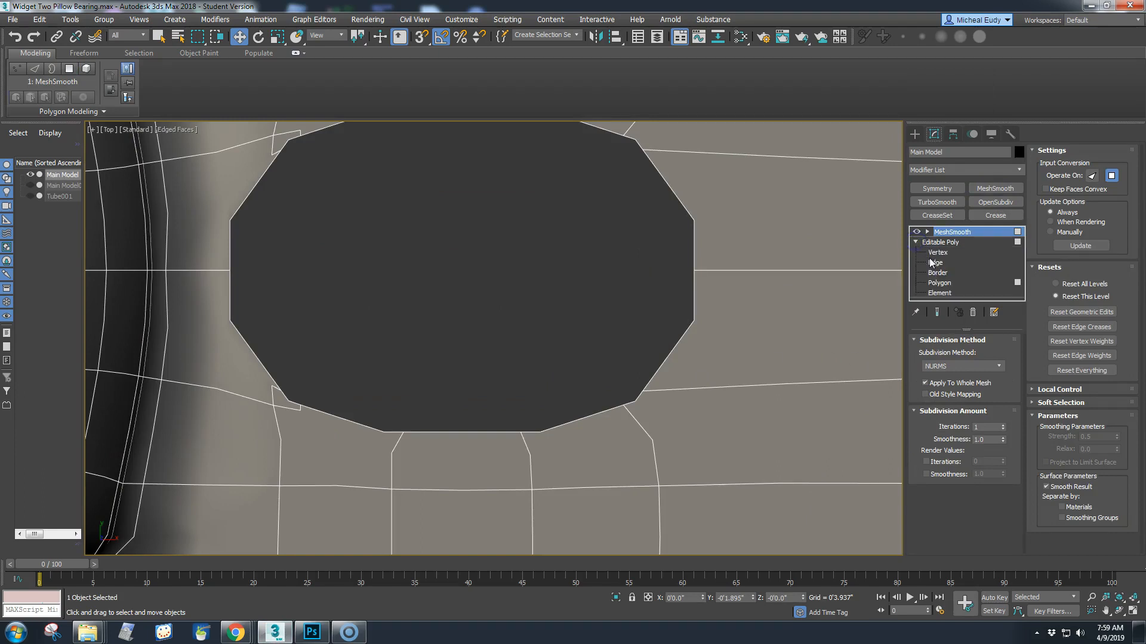
click(934, 253)
- Target Weld the stray slice vertices into the corner vertex at the opening's lower bearing-side corner
scroll(363, 369, up, 2)
middle_drag(362, 370, 441, 310)
scroll(429, 322, up, 2)
middle_drag(338, 346, 456, 458)
scroll(470, 466, up, 2)
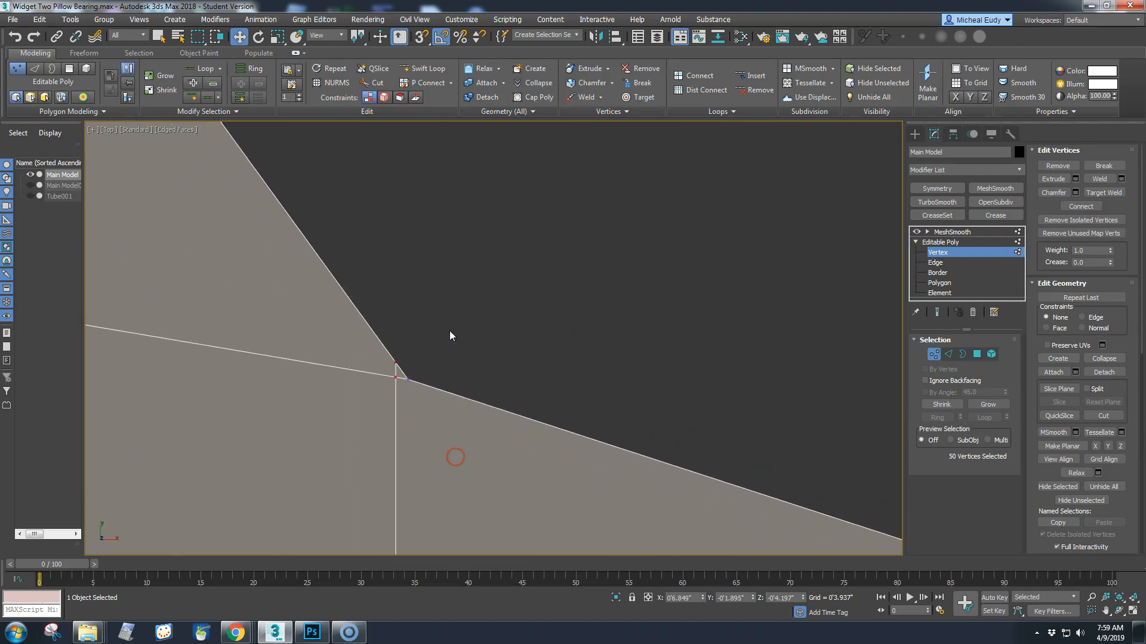
click(638, 97)
click(404, 381)
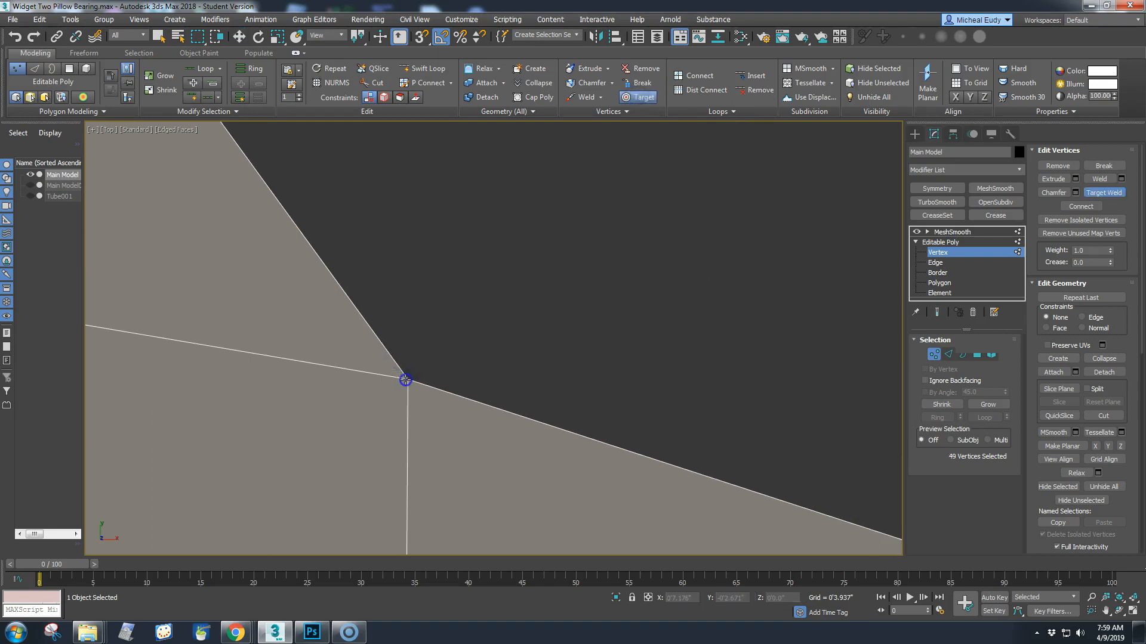
middle_drag(465, 317, 582, 361)
scroll(597, 316, down, 3)
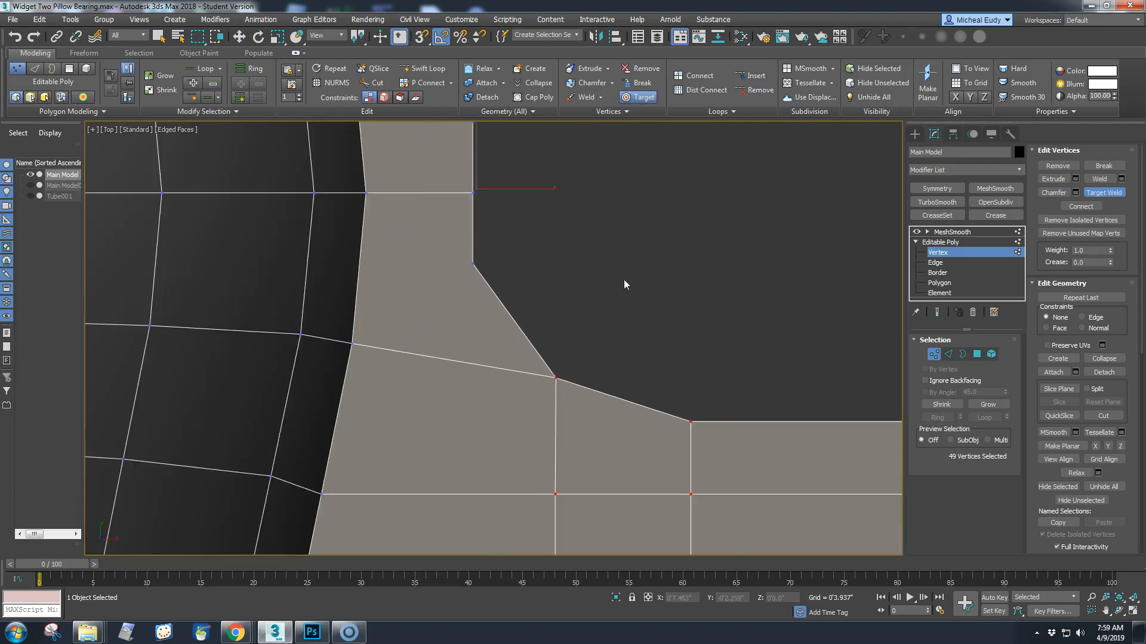
- Target Weld the stray slice vertices into the corner vertex at the opening's upper bearing-side corner
middle_drag(624, 280, 475, 475)
scroll(414, 230, up, 3)
middle_drag(413, 230, 476, 362)
scroll(471, 367, up, 2)
scroll(358, 388, up, 2)
middle_drag(351, 390, 442, 407)
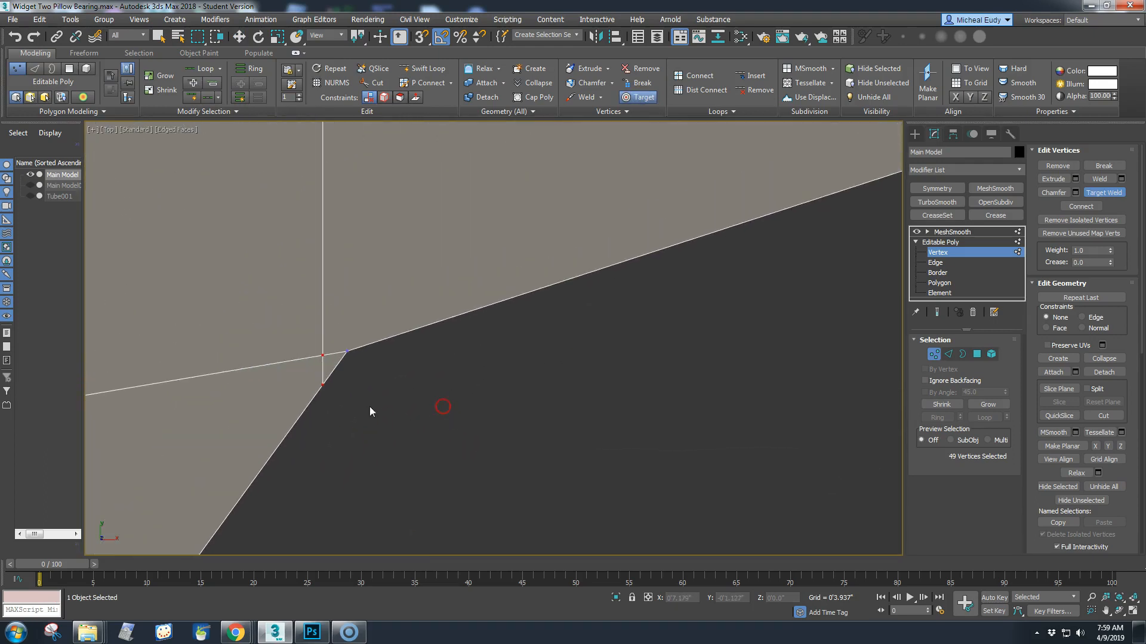
click(326, 387)
click(347, 352)
- Weld the stray slice vertices into the corner vertices at both ends of the opening's upper straight edge
middle_drag(391, 373, 581, 400)
middle_drag(790, 414, 154, 380)
middle_drag(243, 246, 477, 411)
click(475, 336)
middle_drag(644, 421, 316, 399)
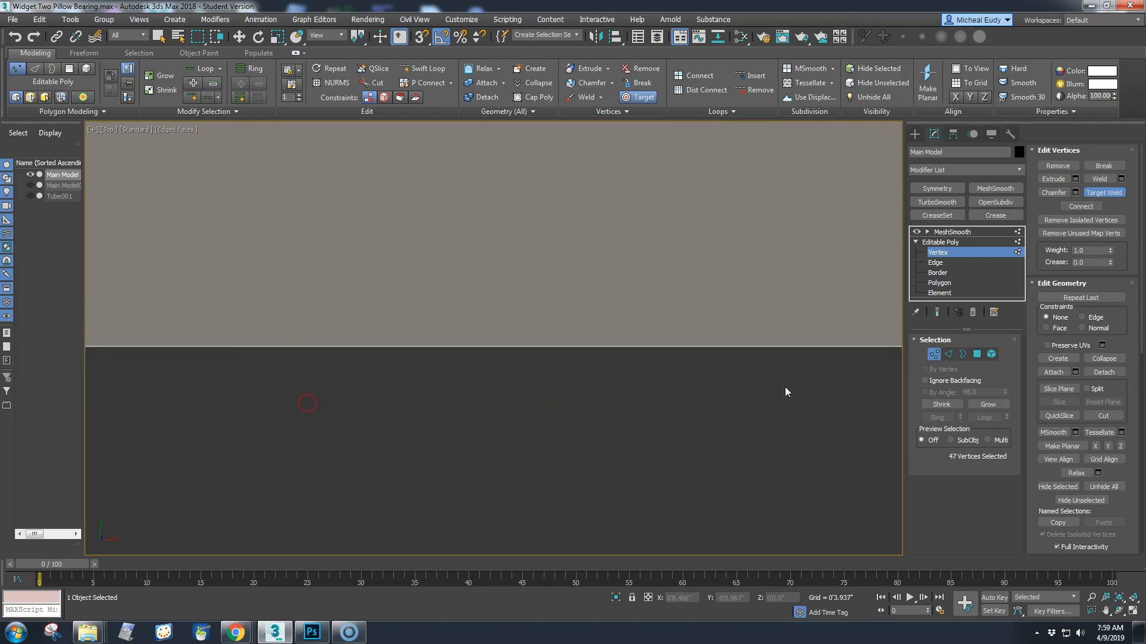
middle_drag(785, 392, 843, 421)
middle_drag(627, 439, 397, 436)
middle_drag(582, 445, 411, 377)
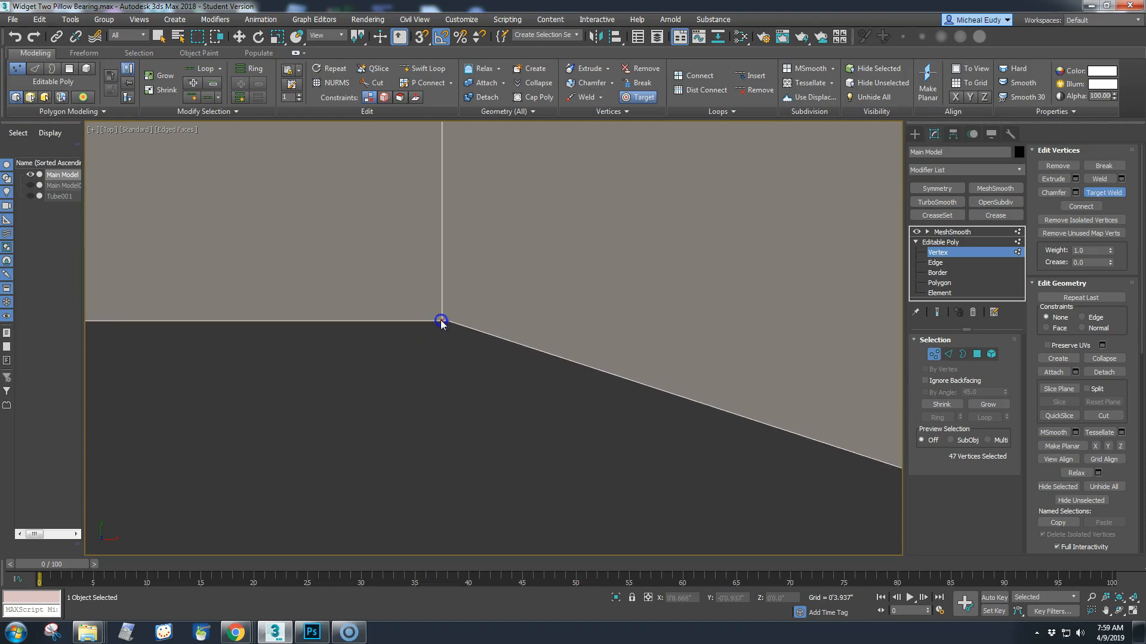
- Weld the stray slice vertex into the corner vertex at the opening's upper outer corner
middle_drag(527, 374, 696, 470)
middle_drag(783, 496, 200, 308)
middle_drag(824, 514, 229, 321)
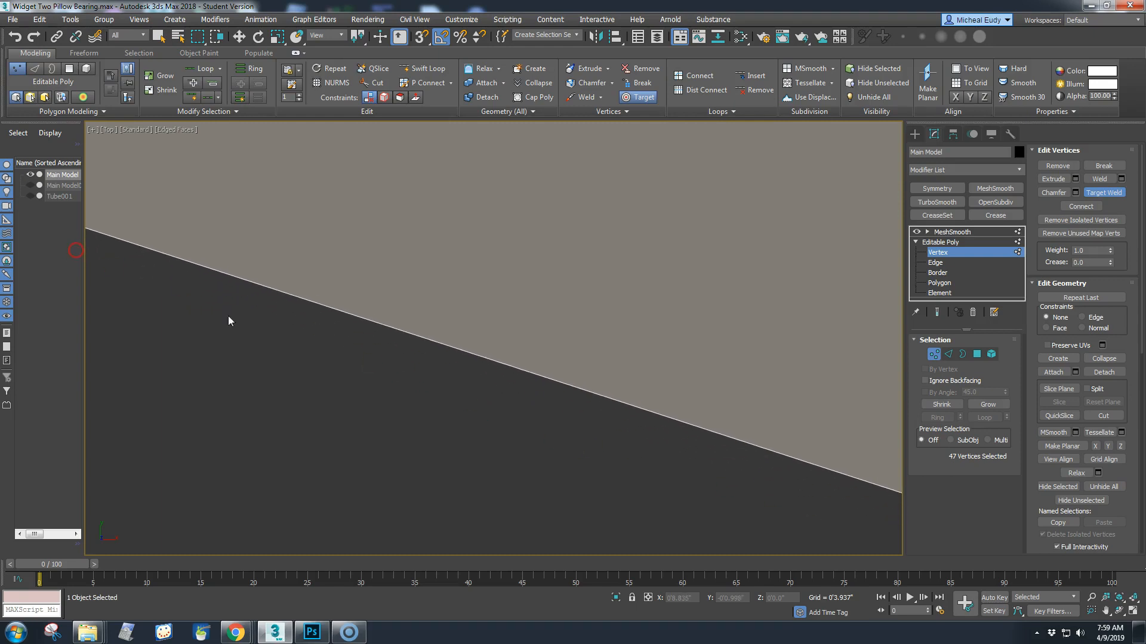
middle_drag(737, 476, 209, 332)
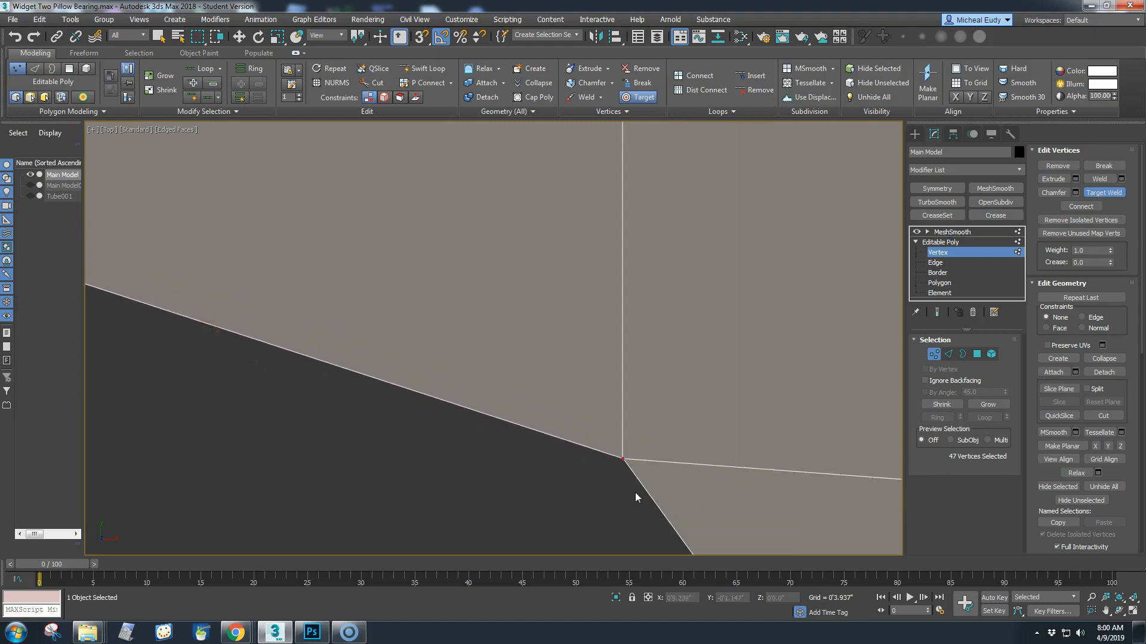
scroll(635, 493, up, 5)
middle_drag(636, 493, 634, 481)
scroll(553, 392, up, 4)
scroll(598, 308, up, 3)
middle_drag(598, 308, 447, 418)
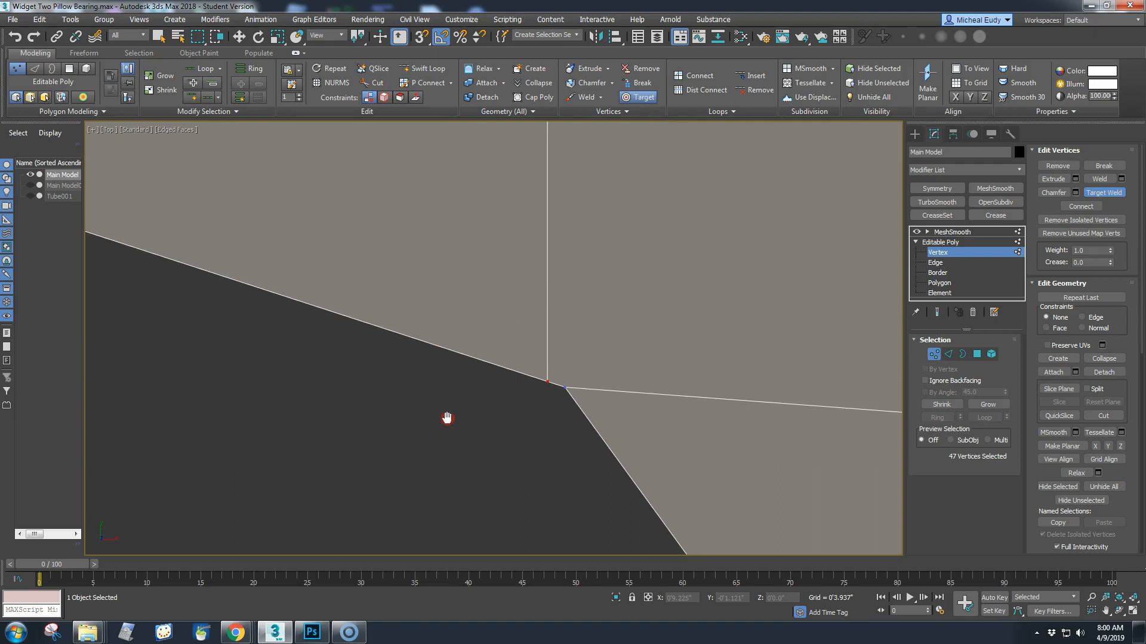
click(561, 387)
- Weld the stray slice vertex into the corner vertex at the opening's lower outer corner
middle_drag(531, 407, 508, 208)
scroll(518, 418, down, 3)
middle_drag(525, 464, 513, 250)
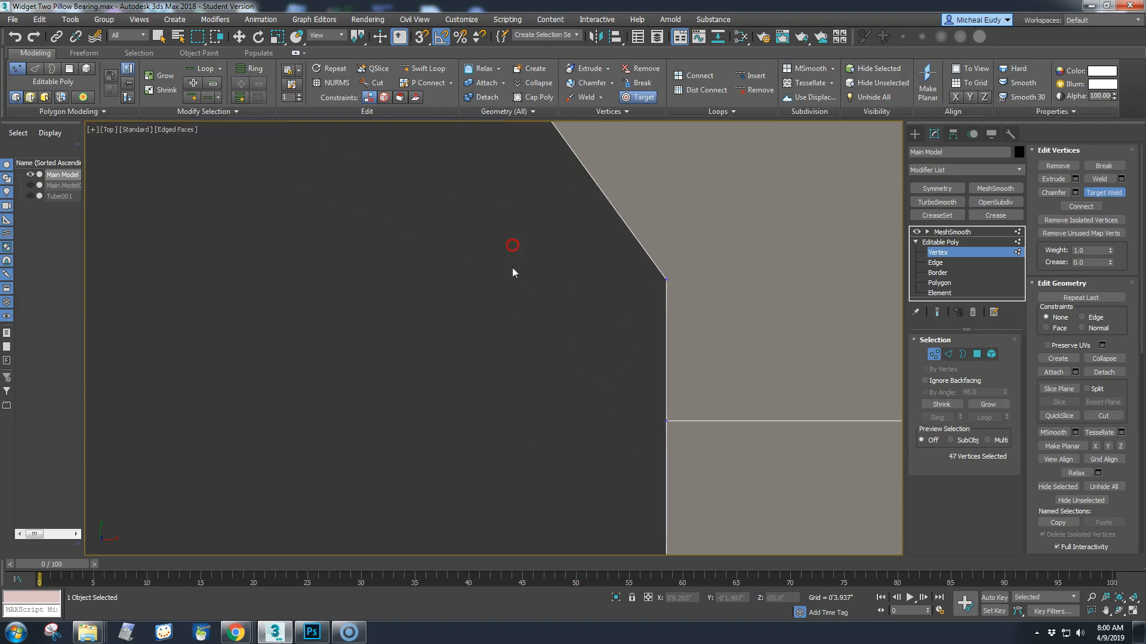
middle_drag(546, 446, 506, 425)
scroll(525, 242, down, 3)
scroll(463, 322, up, 5)
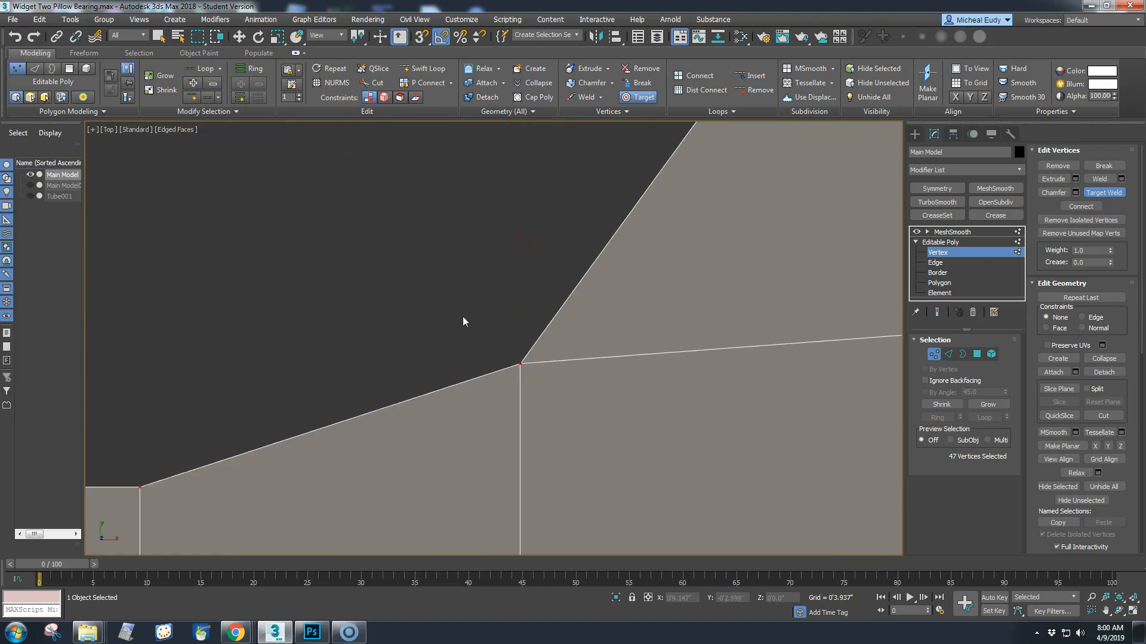
scroll(696, 457, up, 8)
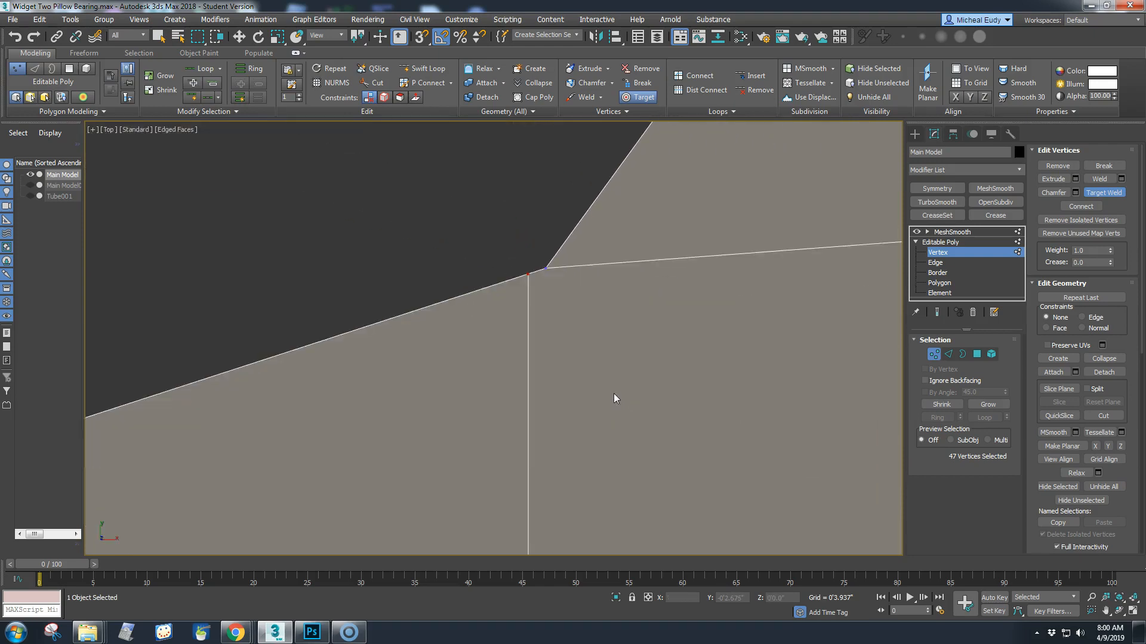
scroll(479, 200, down, 3)
middle_drag(485, 222, 529, 334)
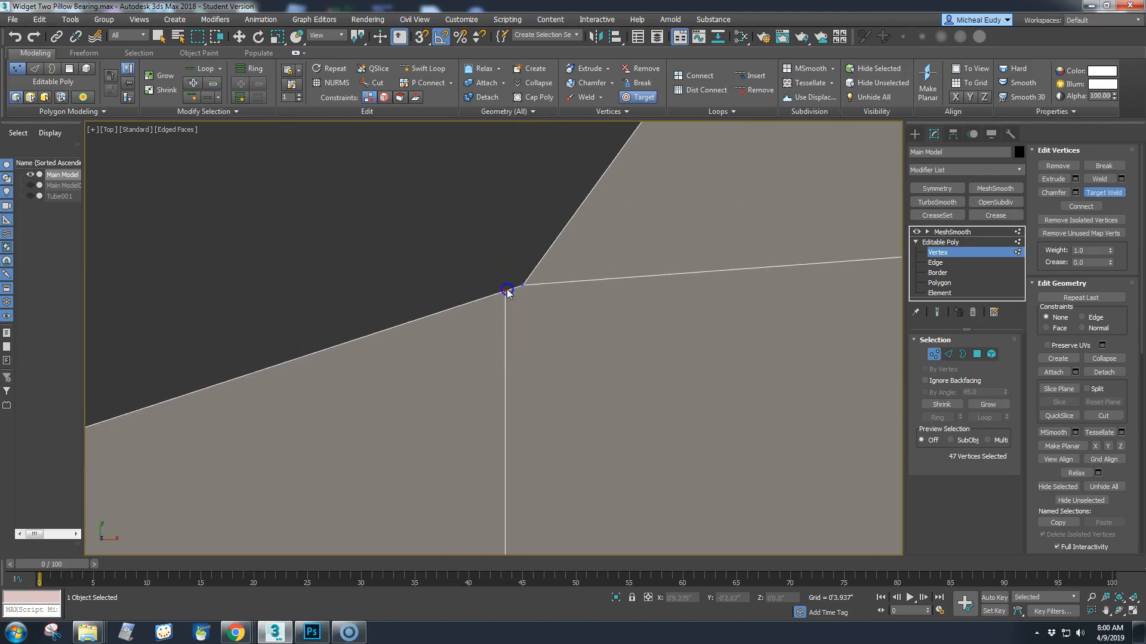
click(522, 287)
- Weld the stray slice vertex into the vertex at the outer end of the opening's lower straight edge
scroll(370, 308, down, 2)
scroll(237, 401, down, 1)
middle_drag(237, 401, 576, 332)
scroll(576, 332, down, 3)
middle_drag(274, 389, 653, 288)
scroll(500, 335, down, 6)
middle_drag(180, 457, 656, 401)
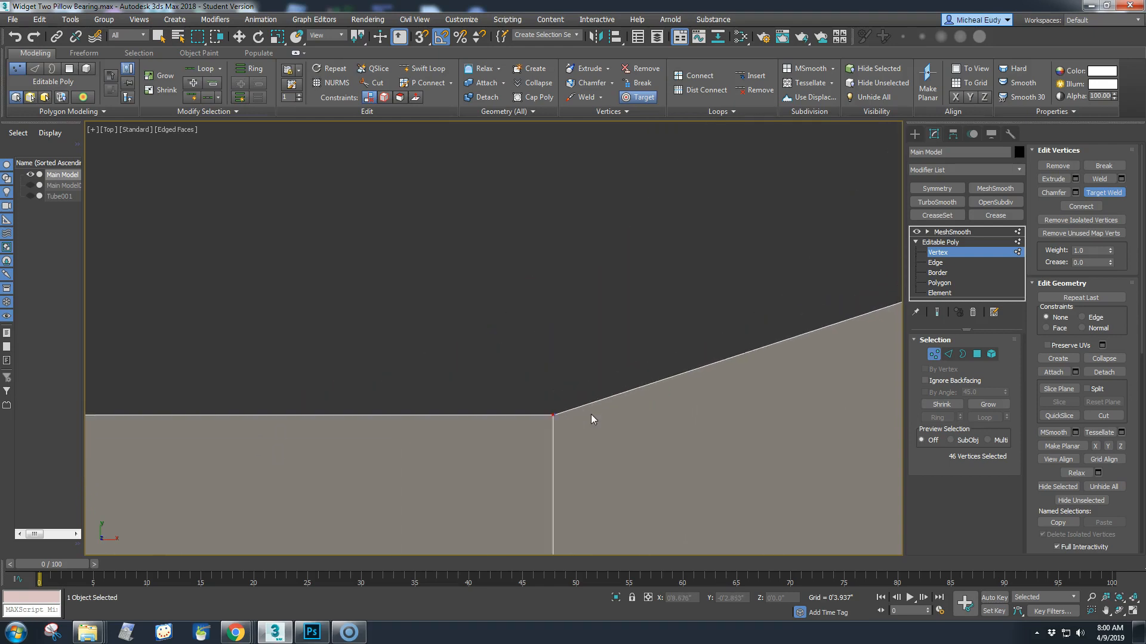
scroll(541, 429, up, 5)
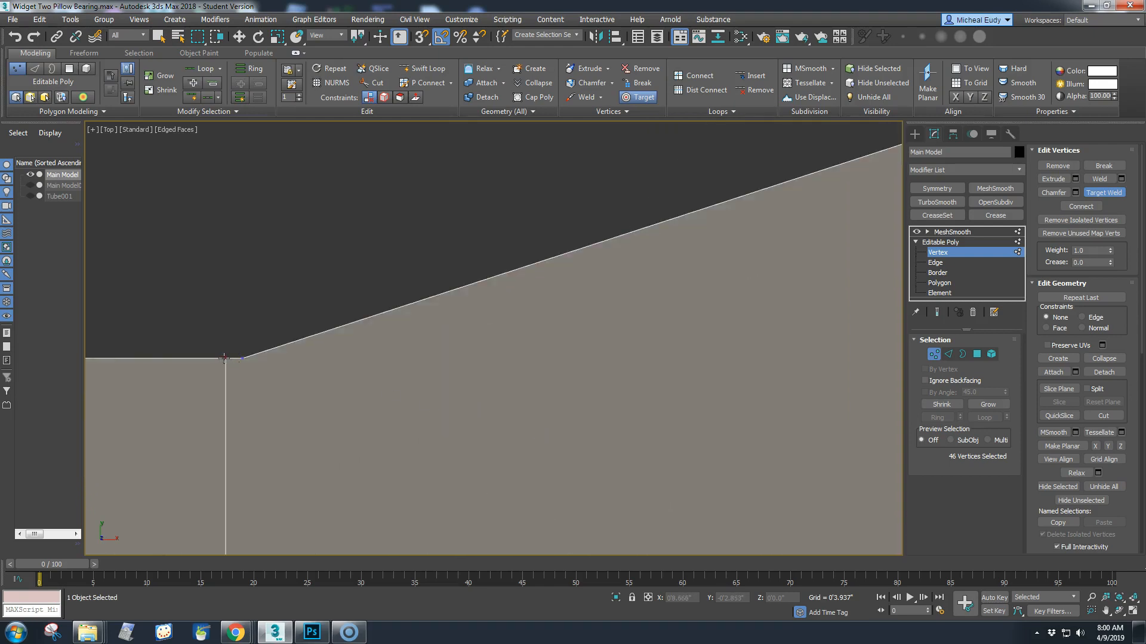
click(227, 358)
click(241, 358)
- Weld the stray slice vertex at the bearing-side end of the opening's lower straight edge
scroll(235, 365, down, 4)
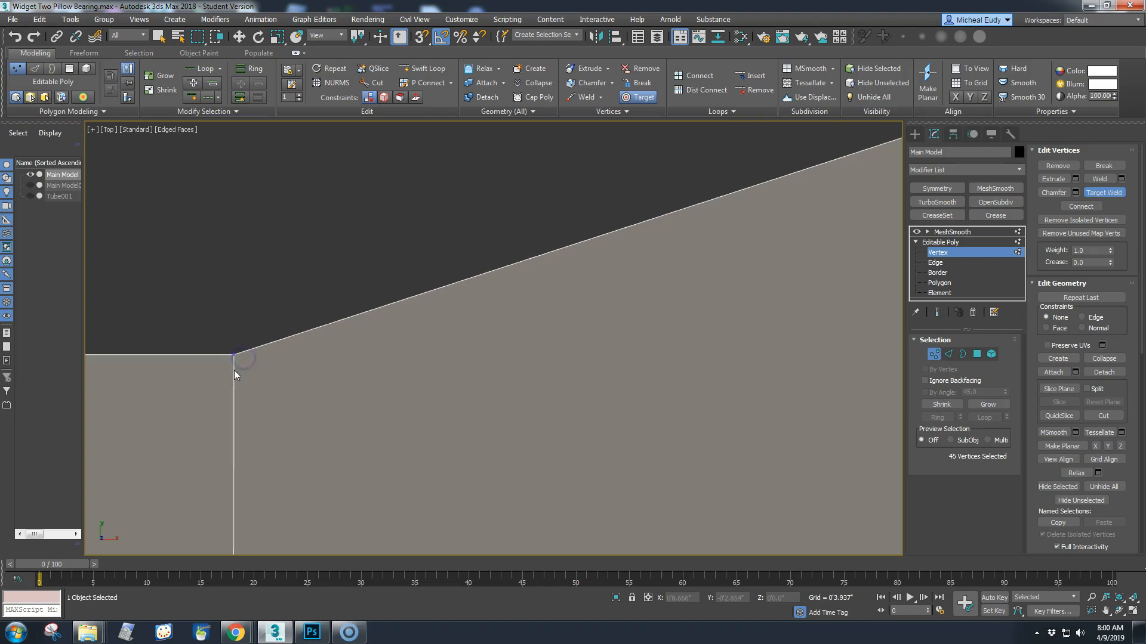
scroll(234, 415, down, 1)
scroll(186, 425, down, 4)
middle_drag(186, 425, 397, 414)
scroll(288, 426, down, 1)
middle_drag(288, 426, 619, 346)
scroll(384, 351, up, 5)
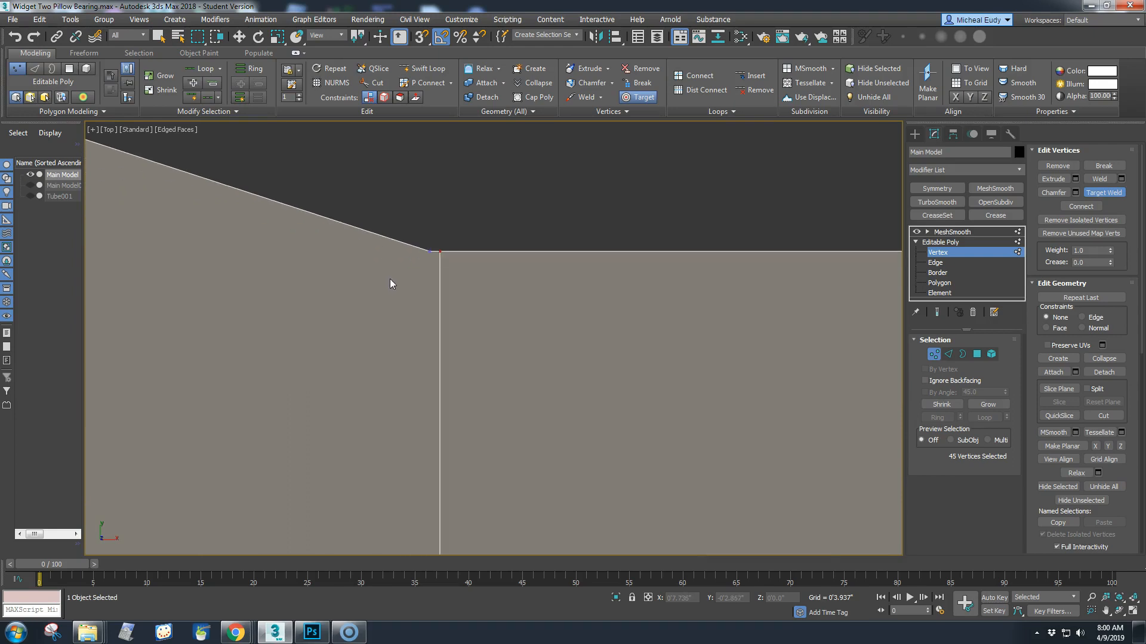
click(448, 232)
- Leave vertex level, show the smoothed end result, and set the MeshSmooth iterations to 3
scroll(396, 236, down, 4)
middle_drag(281, 256, 575, 392)
scroll(438, 318, down, 4)
scroll(432, 320, up, 5)
scroll(425, 320, down, 2)
scroll(447, 322, down, 8)
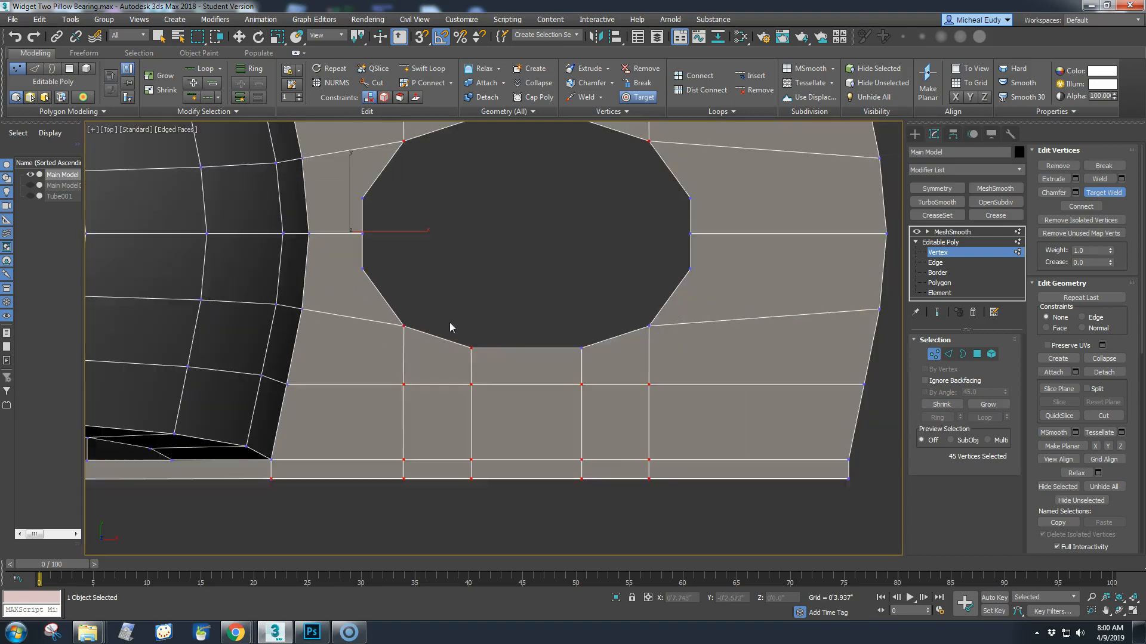
middle_drag(591, 261, 506, 323)
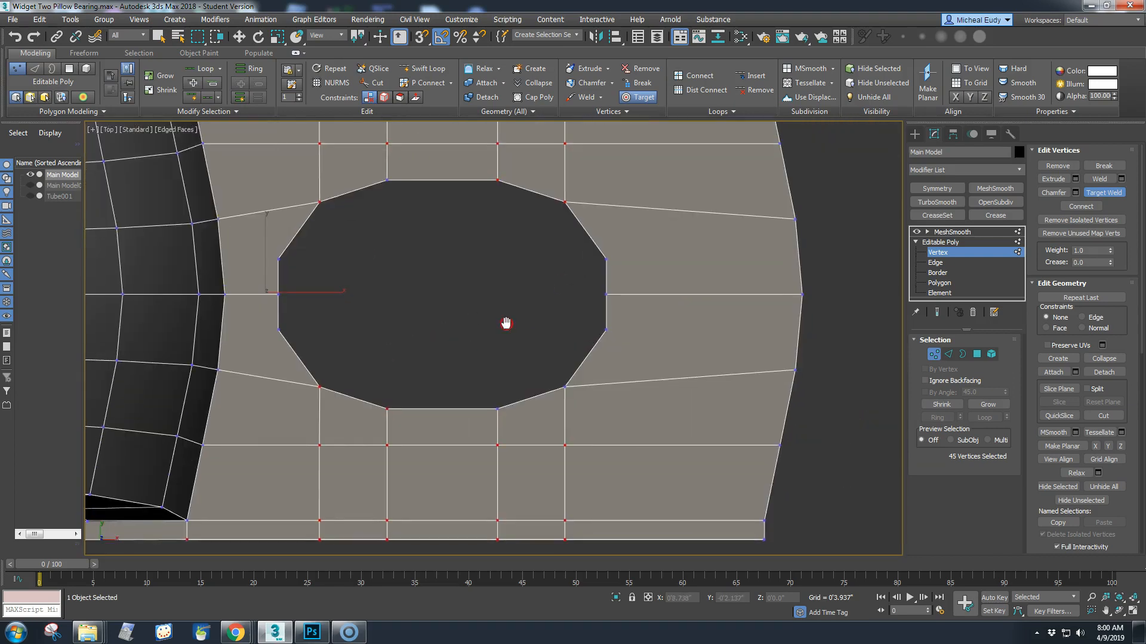
click(934, 354)
click(937, 312)
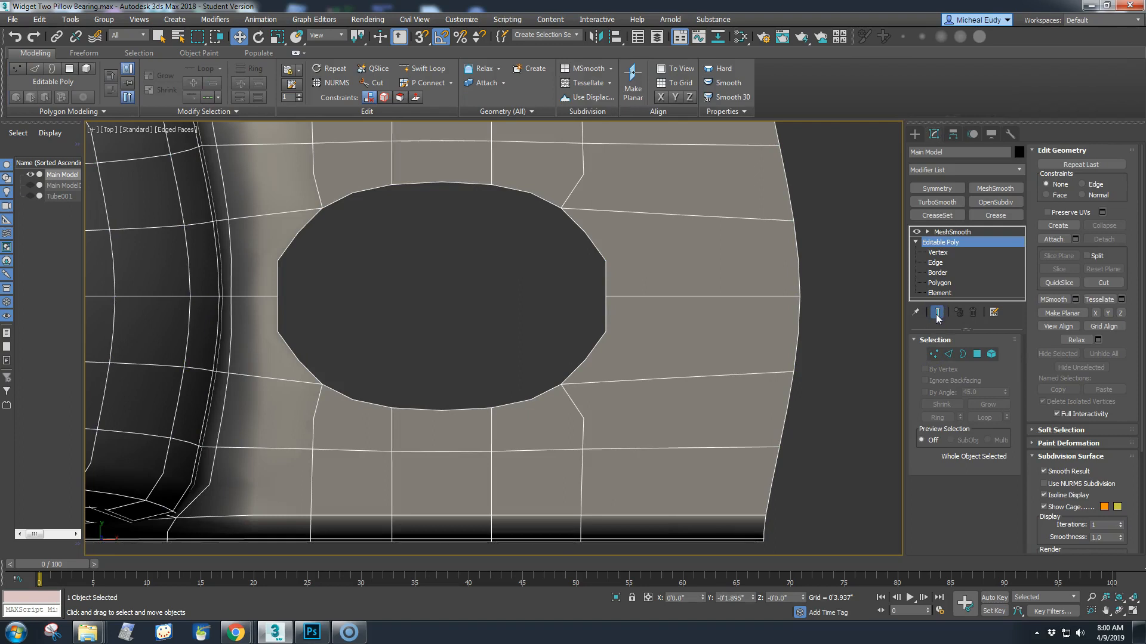
click(961, 233)
click(1003, 425)
click(1003, 424)
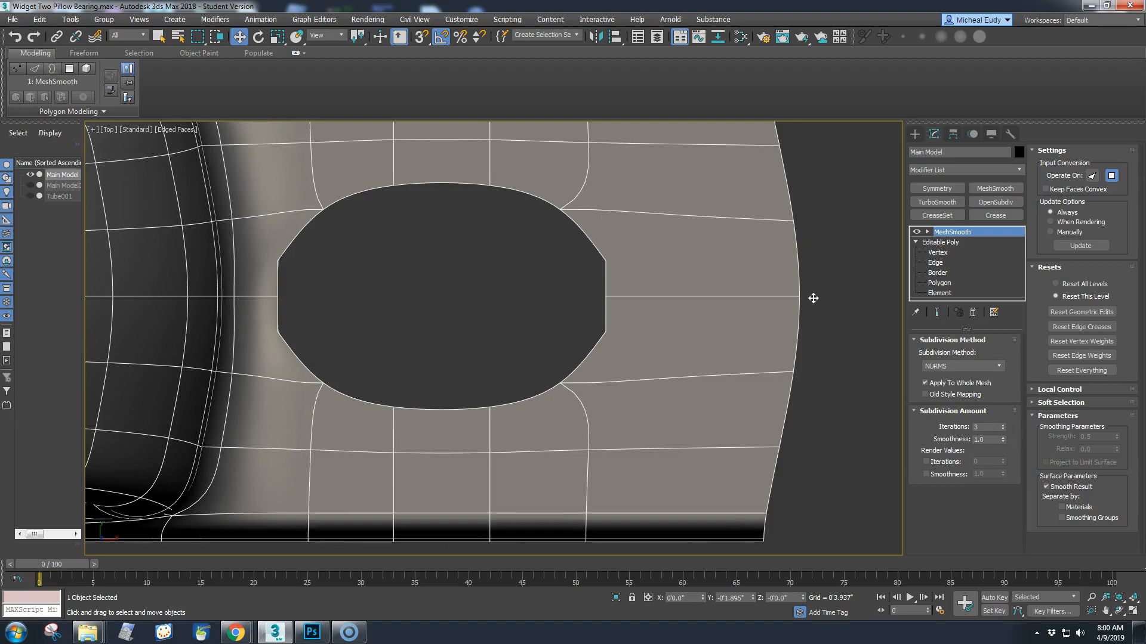
- Return to vertex level with the end result hidden, clear the vertex selection, and examine the foot's unsmoothed mesh in an angled view
click(937, 253)
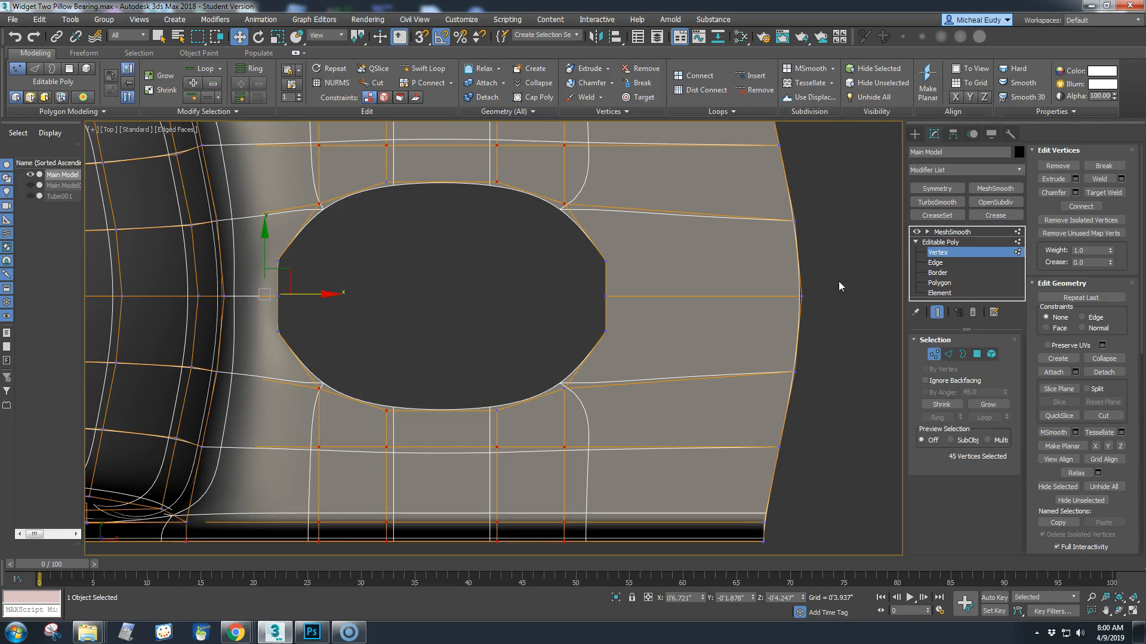
click(938, 312)
scroll(522, 312, down, 2)
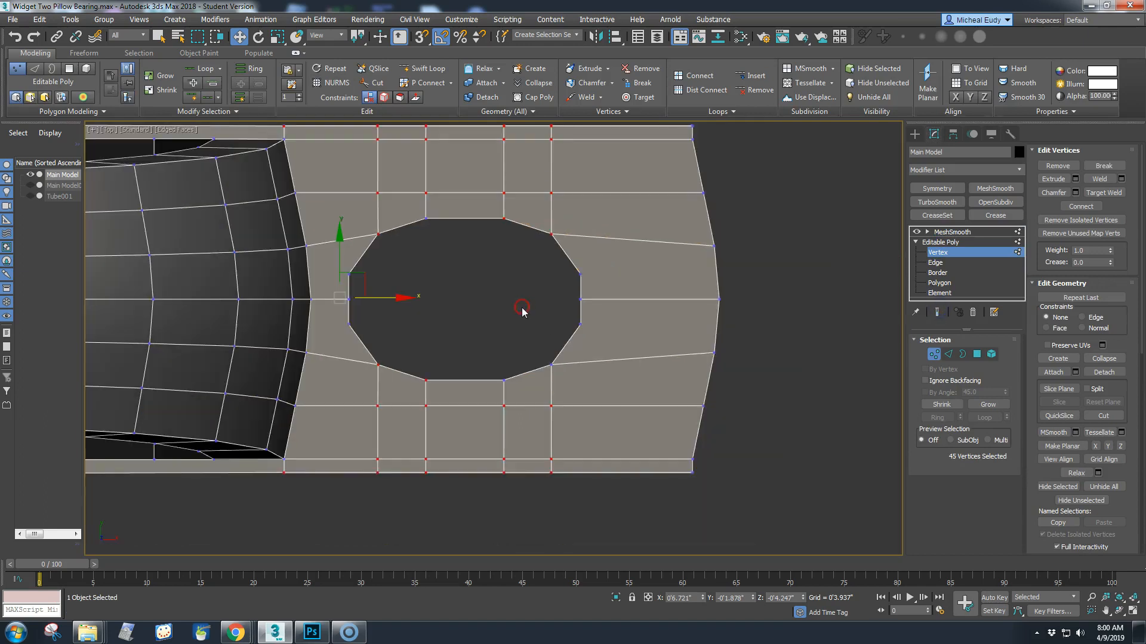
alt+middle_drag(535, 317, 504, 257)
click(355, 291)
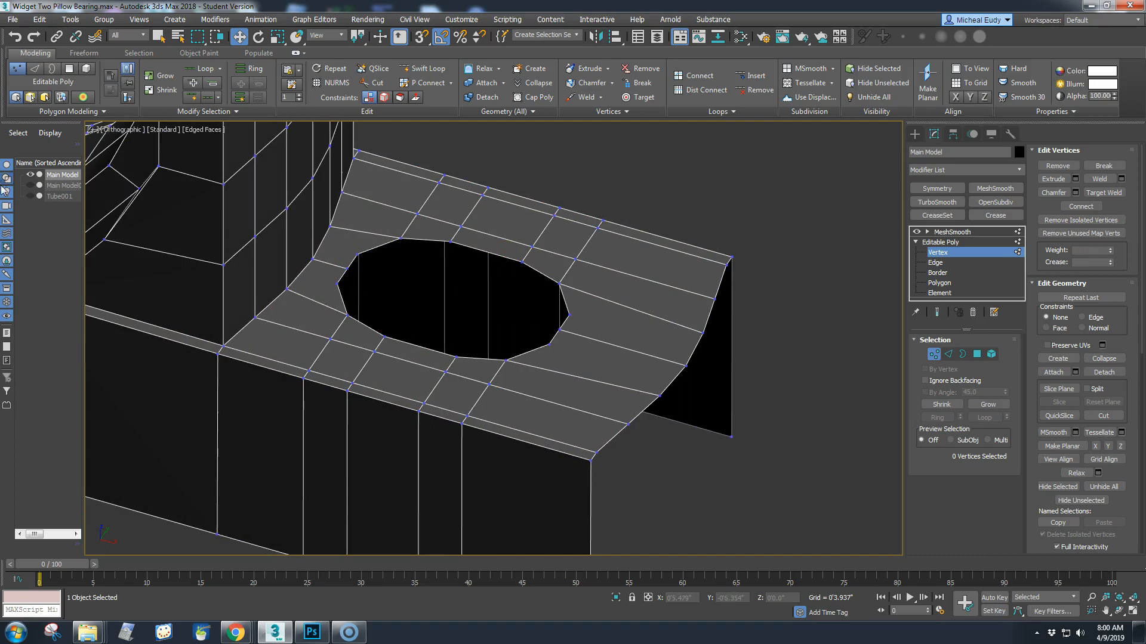
- Unhide Tube001, leave the main model's vertex level, and select Tube001 above the foot
click(30, 196)
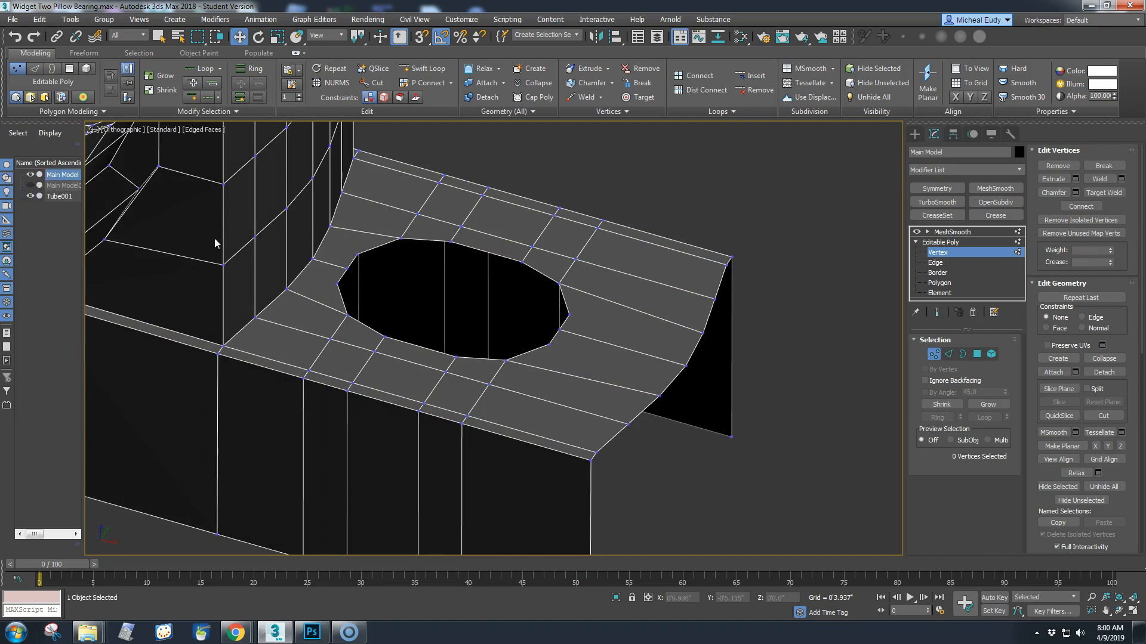
scroll(371, 281, down, 2)
click(935, 354)
click(468, 189)
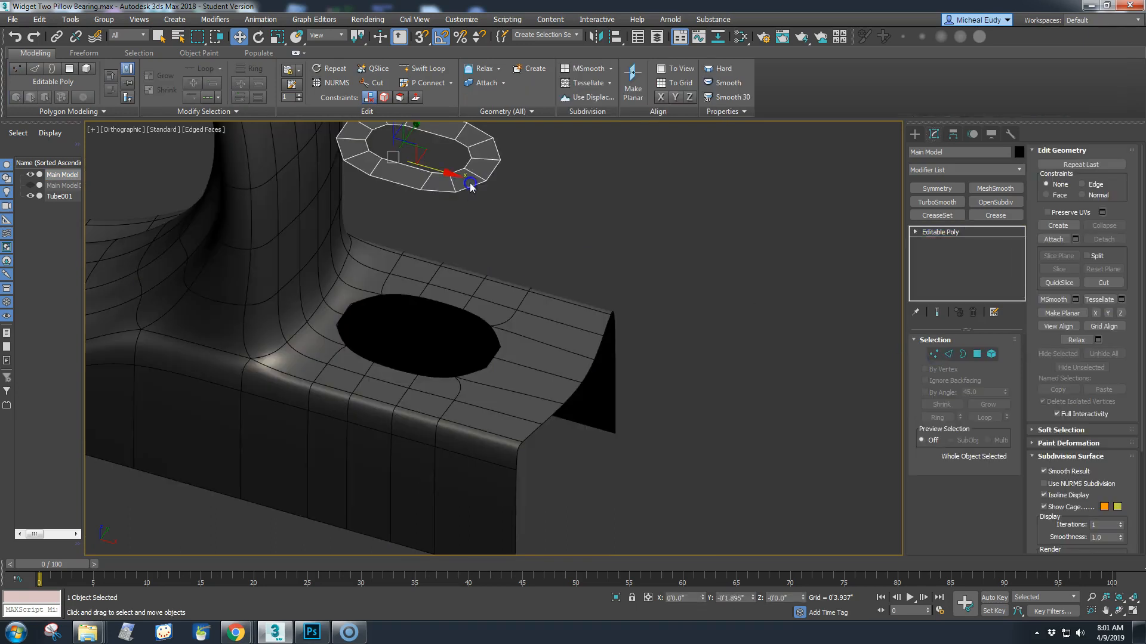
scroll(410, 200, down, 2)
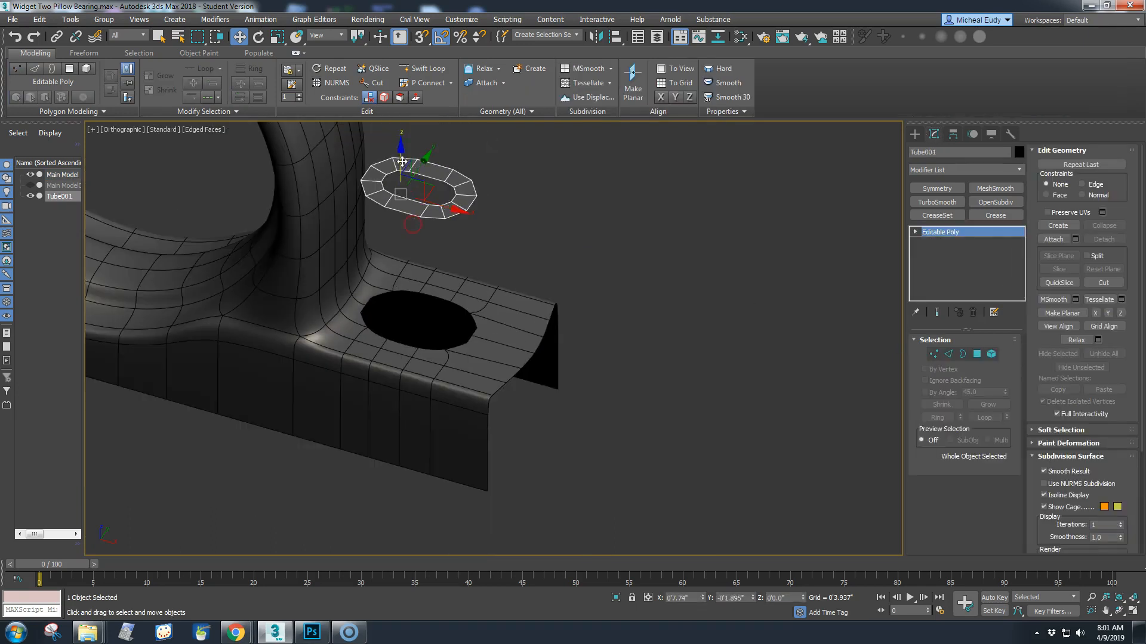
- Lower Tube001 to just above the foot's opening, then select the main model and hide its MeshSmooth result
drag(399, 155, 398, 277)
scroll(399, 308, up, 5)
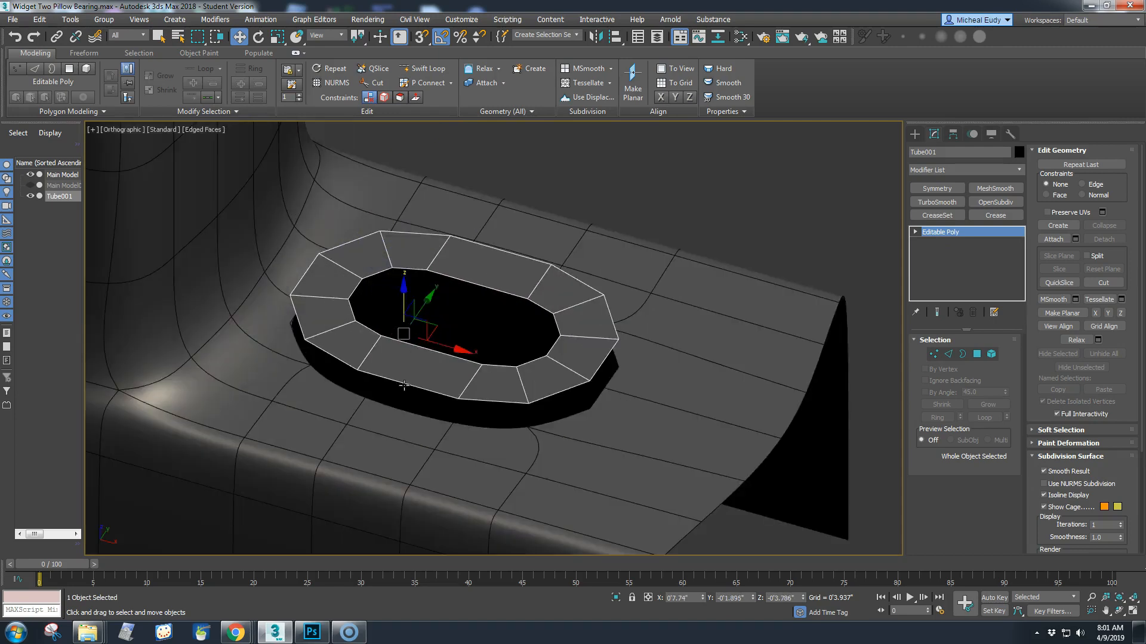
click(573, 320)
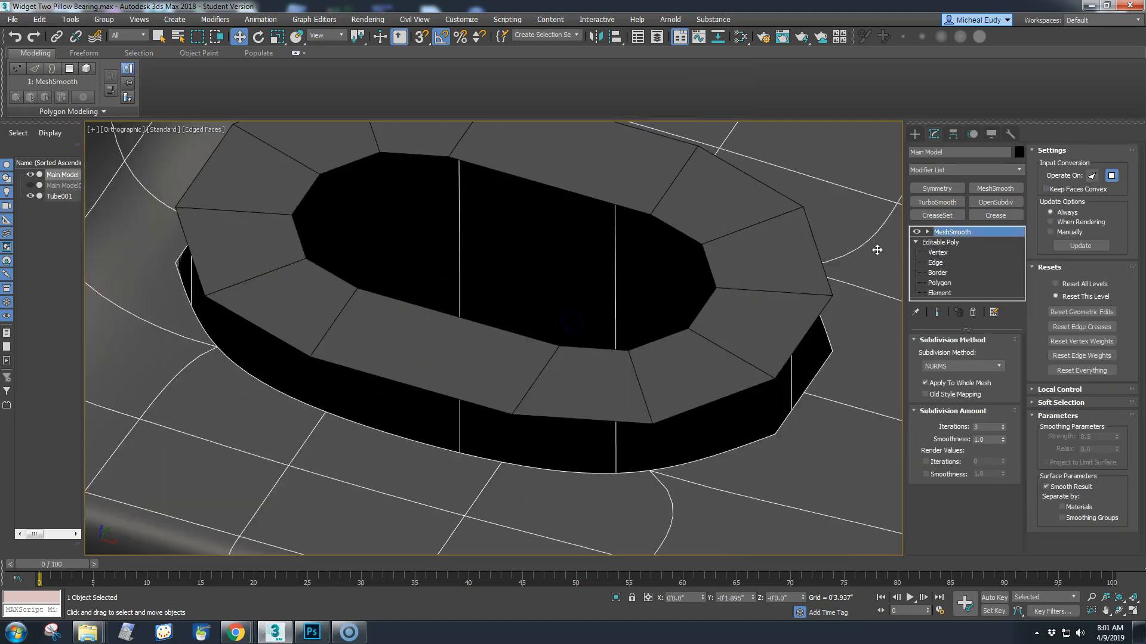
click(917, 232)
scroll(450, 417, down, 3)
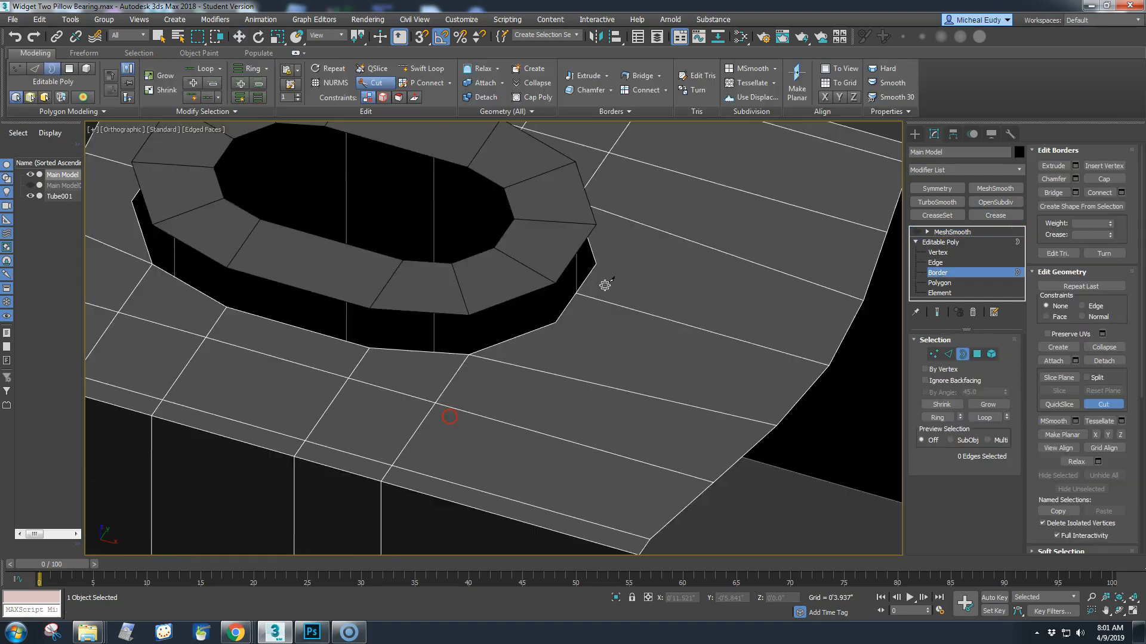
- Using vertex snap, cut two edges from the vertices at the opening's outer end to the foot's outer edge
key(s)
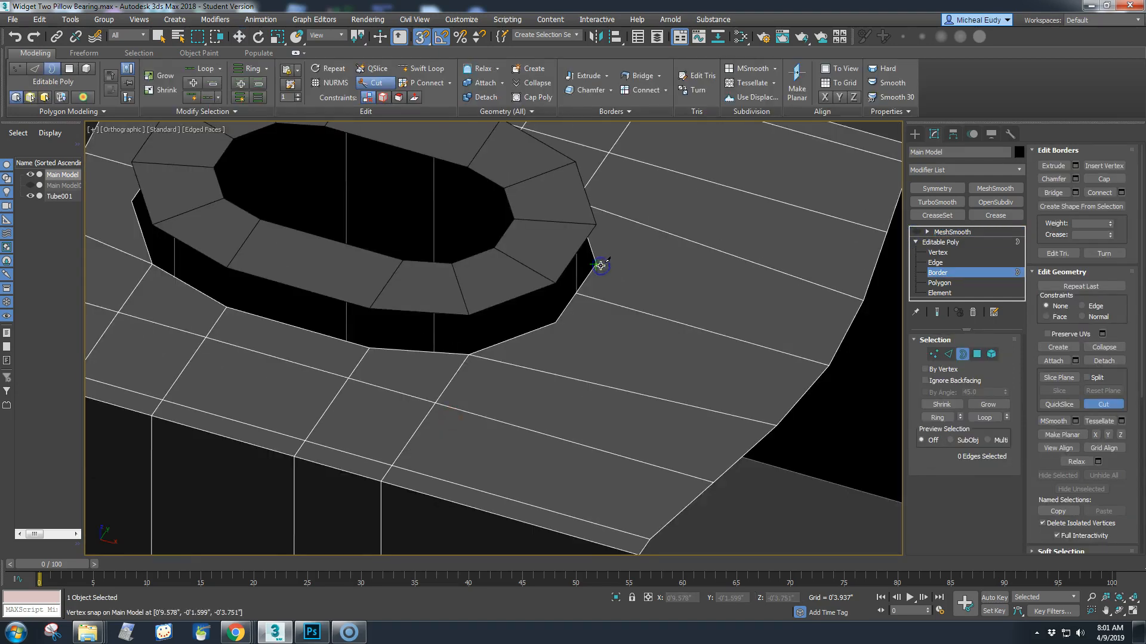
click(608, 270)
key(s)
click(839, 343)
key(s)
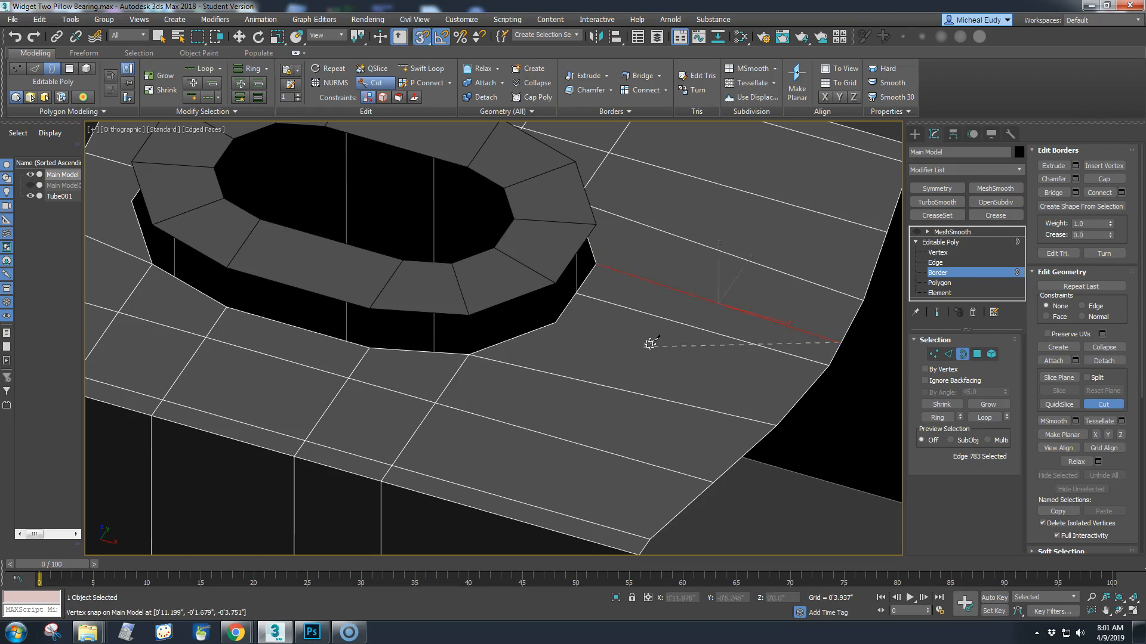
click(555, 324)
key(s)
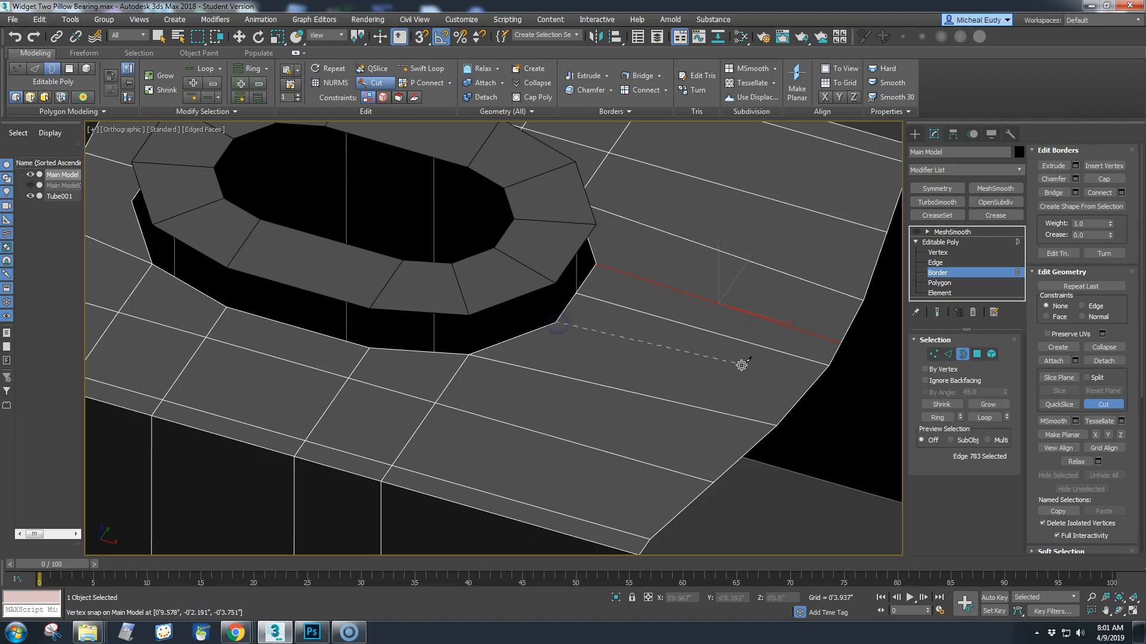
key(s)
click(808, 392)
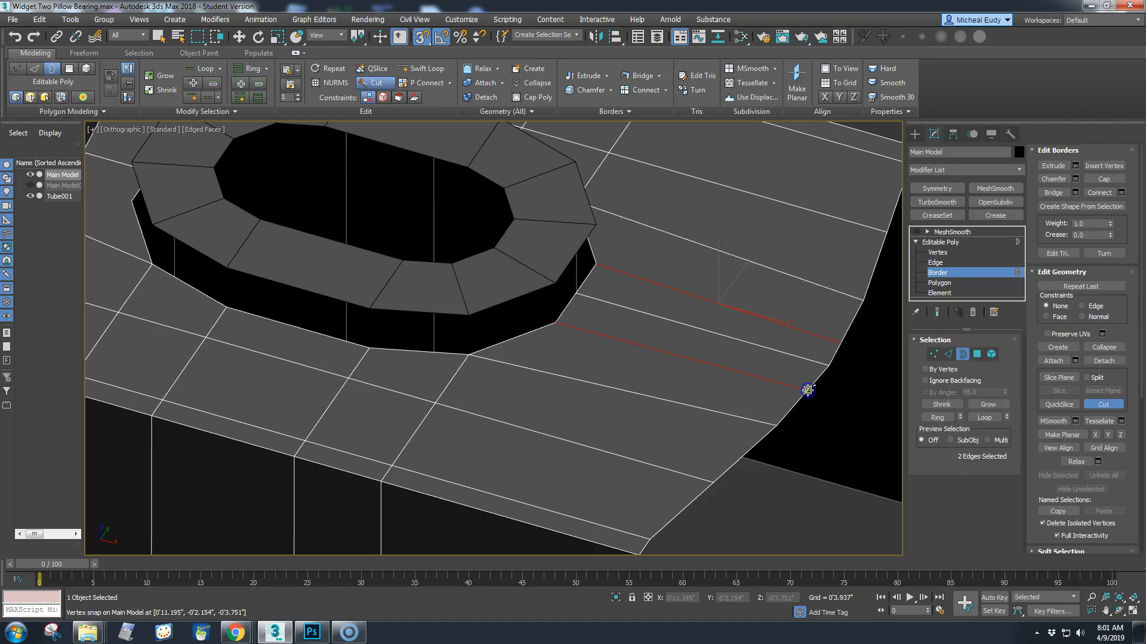
- Remove the original edge lying between the two new cuts at the opening's outer end
click(948, 354)
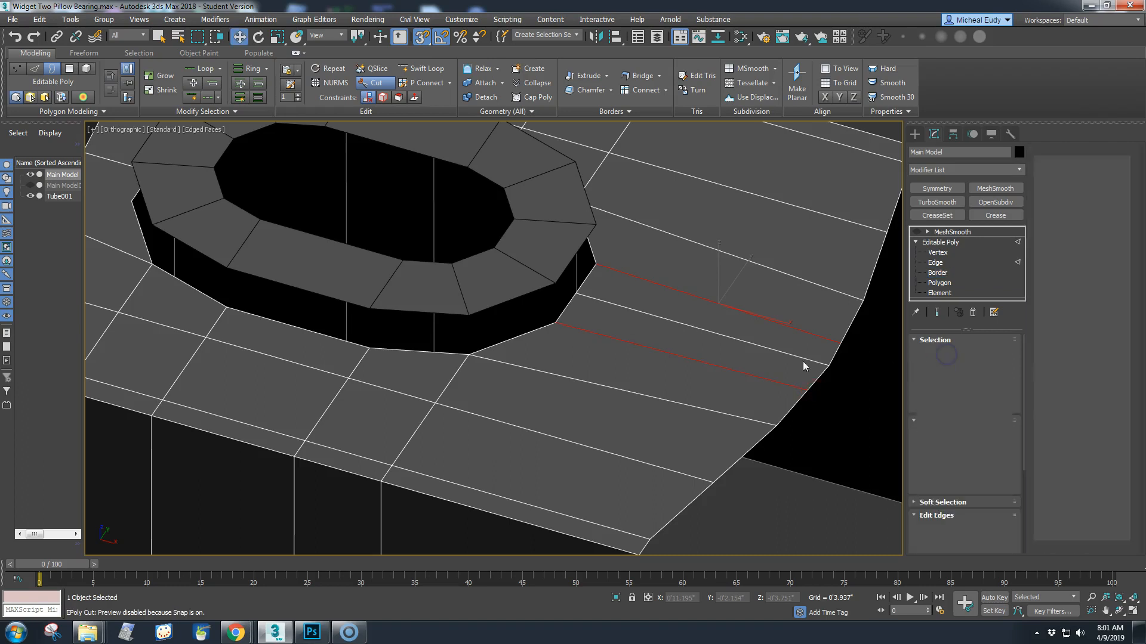
right_click(792, 354)
click(792, 355)
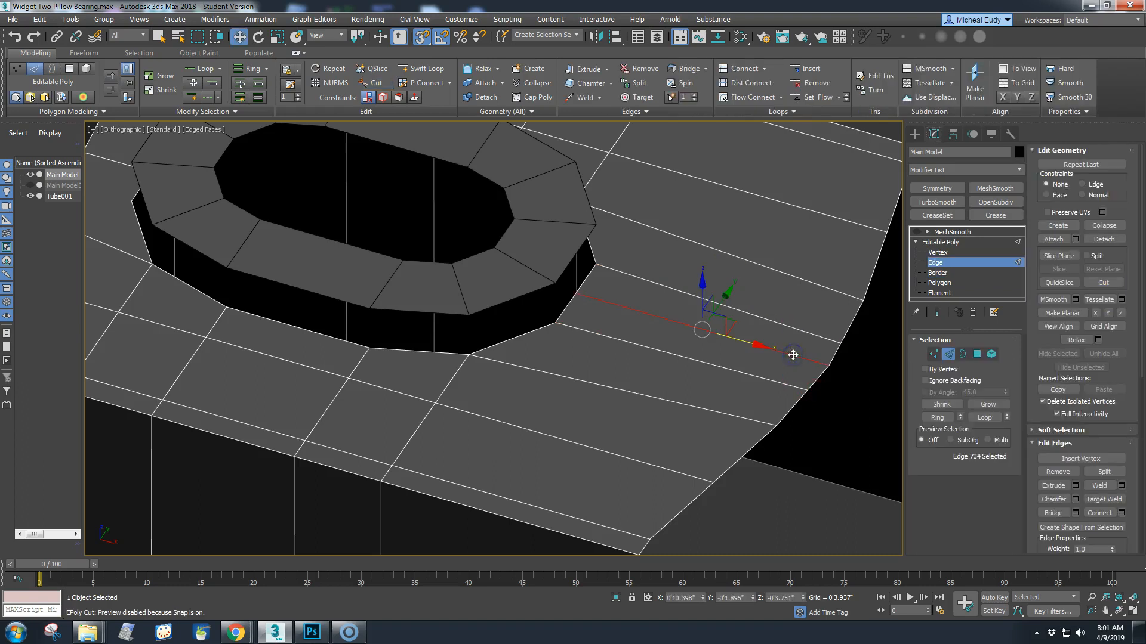
key(BackSpace)
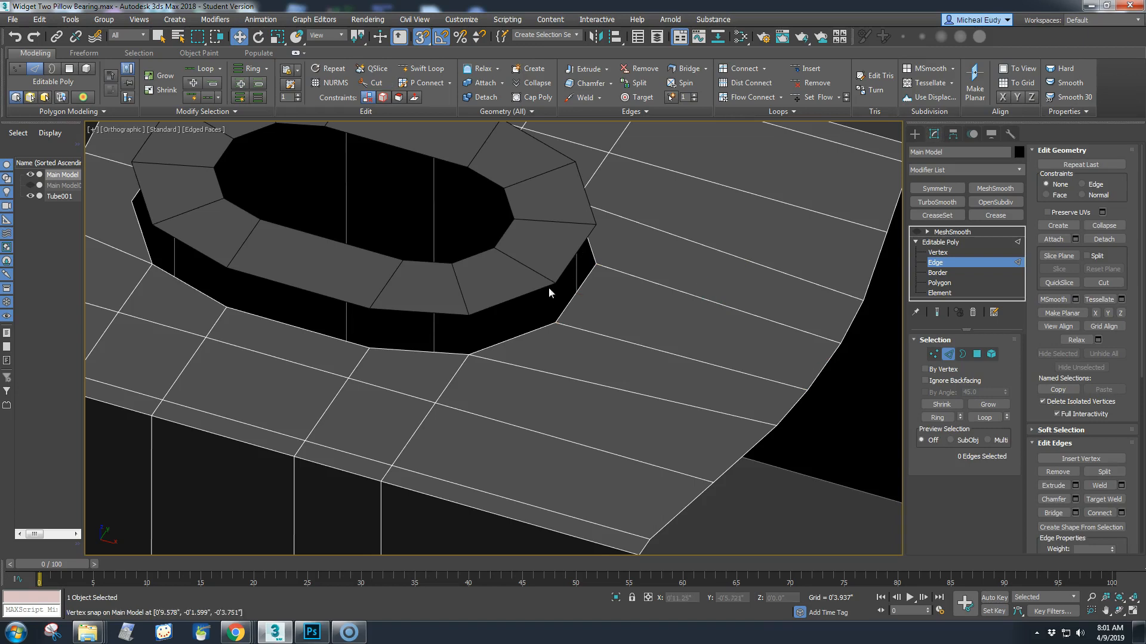
- At vertex level, cut an edge from the bearing wall's base vertex to the near vertex at the opening's bearing-side end
middle_drag(257, 218, 335, 282)
scroll(318, 310, up, 5)
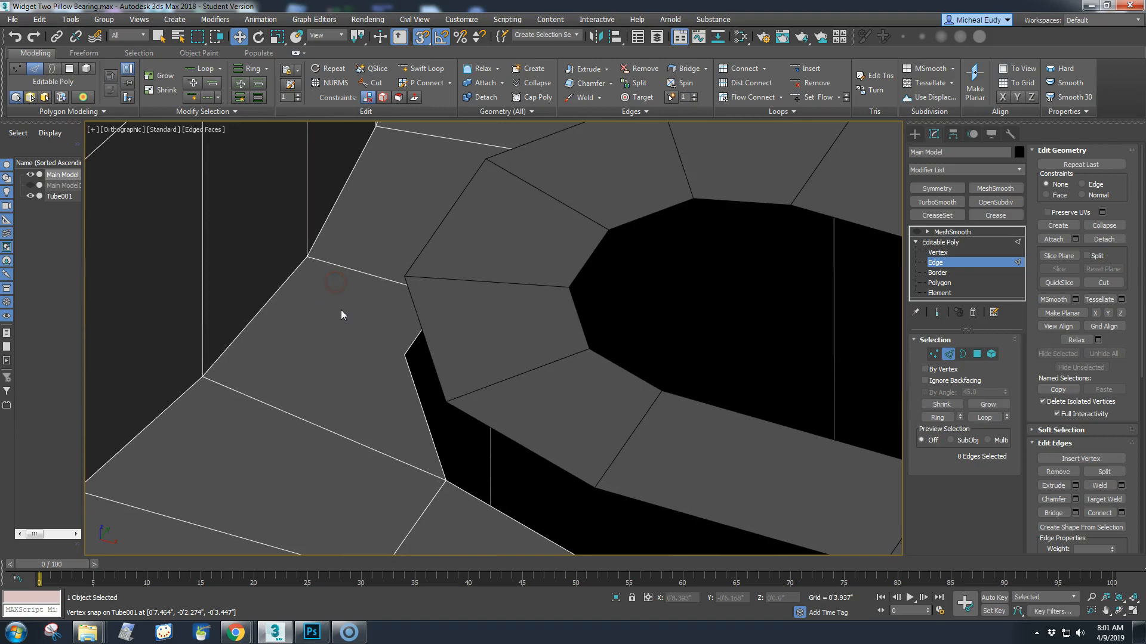
scroll(338, 308, down, 6)
key(alt+c)
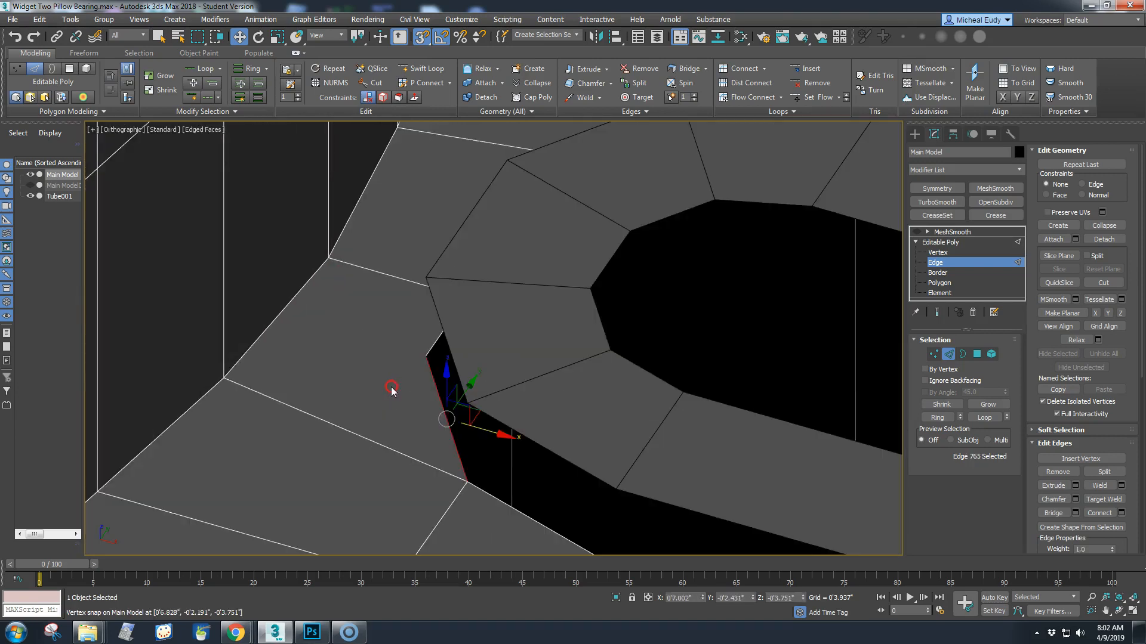
mouse_move(391, 389)
alt+middle_down()
mouse_move(410, 396)
mouse_move(424, 374)
mouse_move(410, 382)
alt+middle_up()
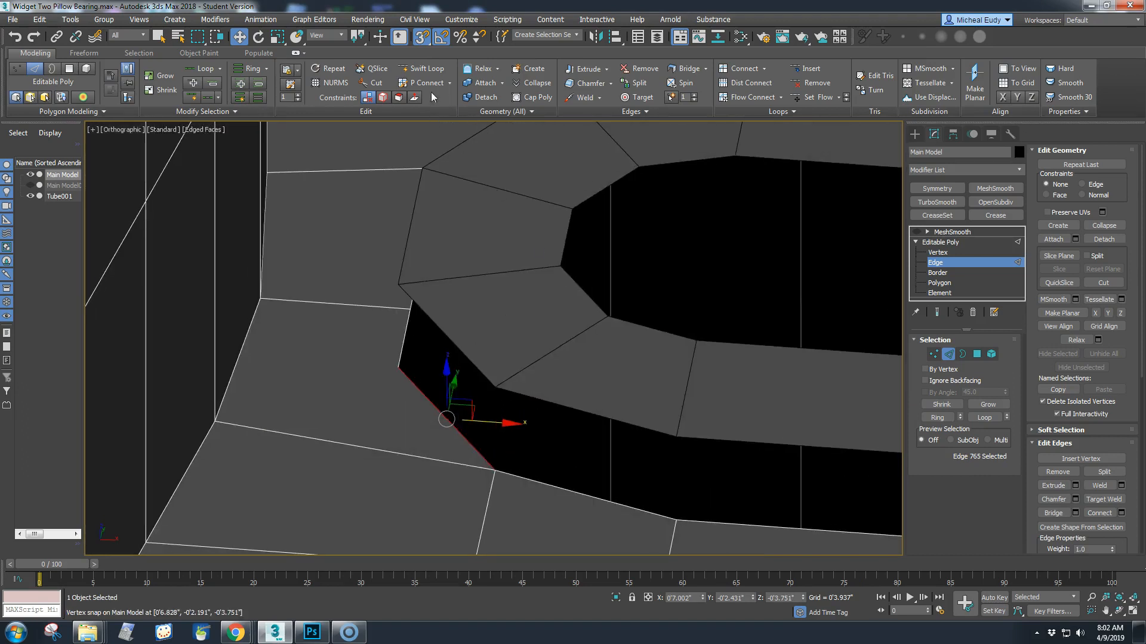
click(373, 82)
click(934, 354)
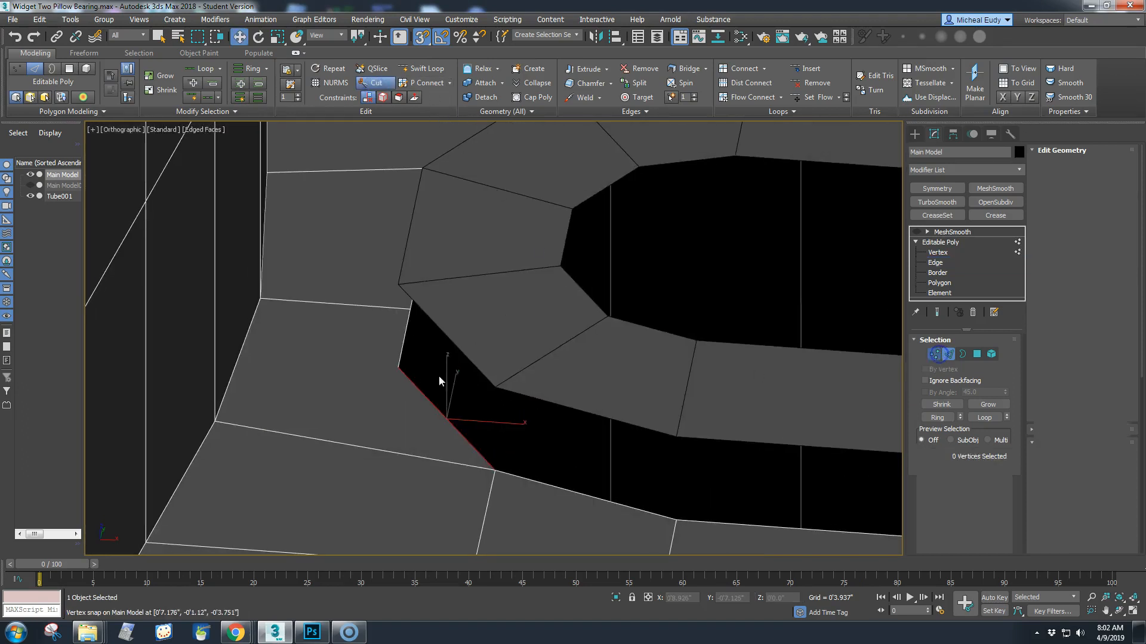
click(261, 299)
click(393, 366)
- Hide Tube001 and cut a second edge from the same wall-base vertex to the far vertex at the opening's bearing-side end
alt+middle_drag(339, 276, 342, 293)
middle_drag(435, 195, 409, 480)
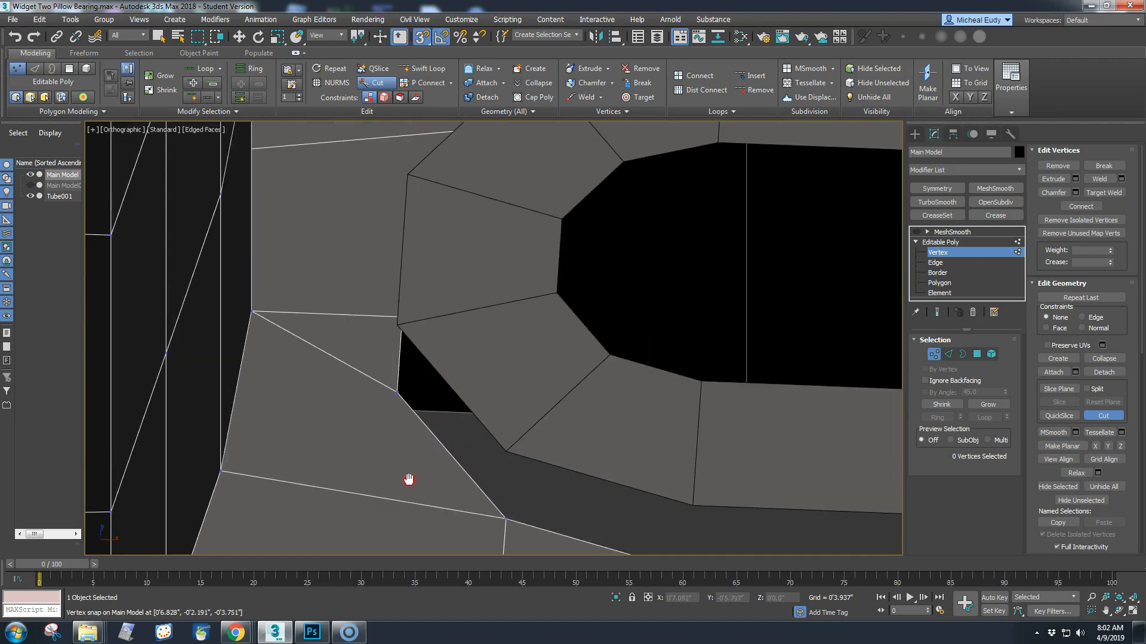
mouse_move(473, 354)
middle_down()
mouse_move(484, 413)
mouse_move(500, 416)
middle_up()
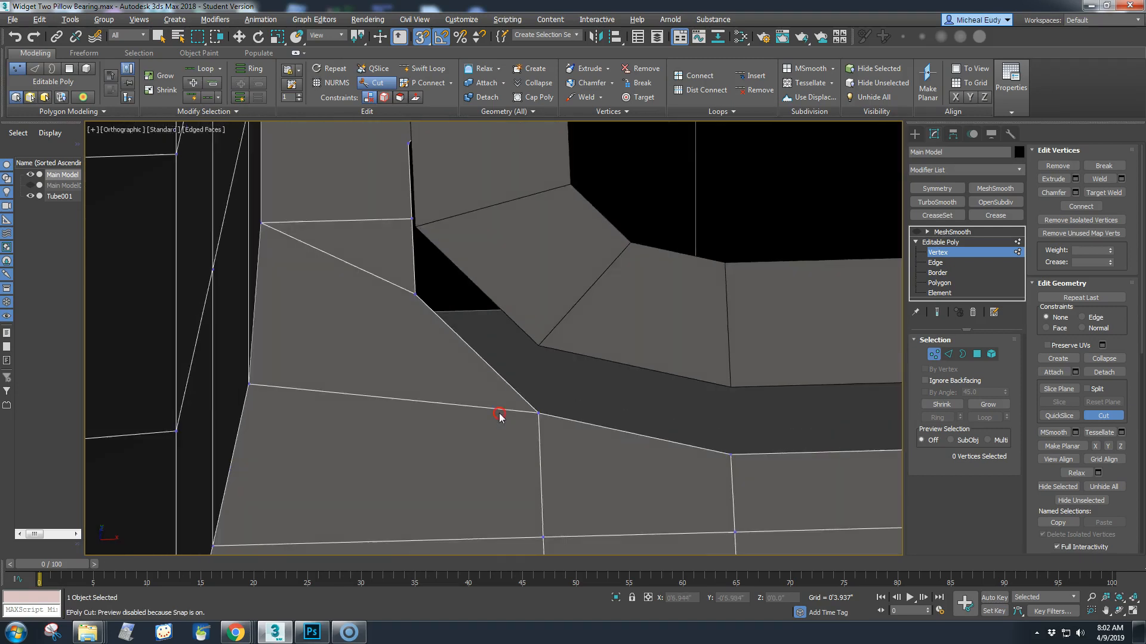
click(32, 197)
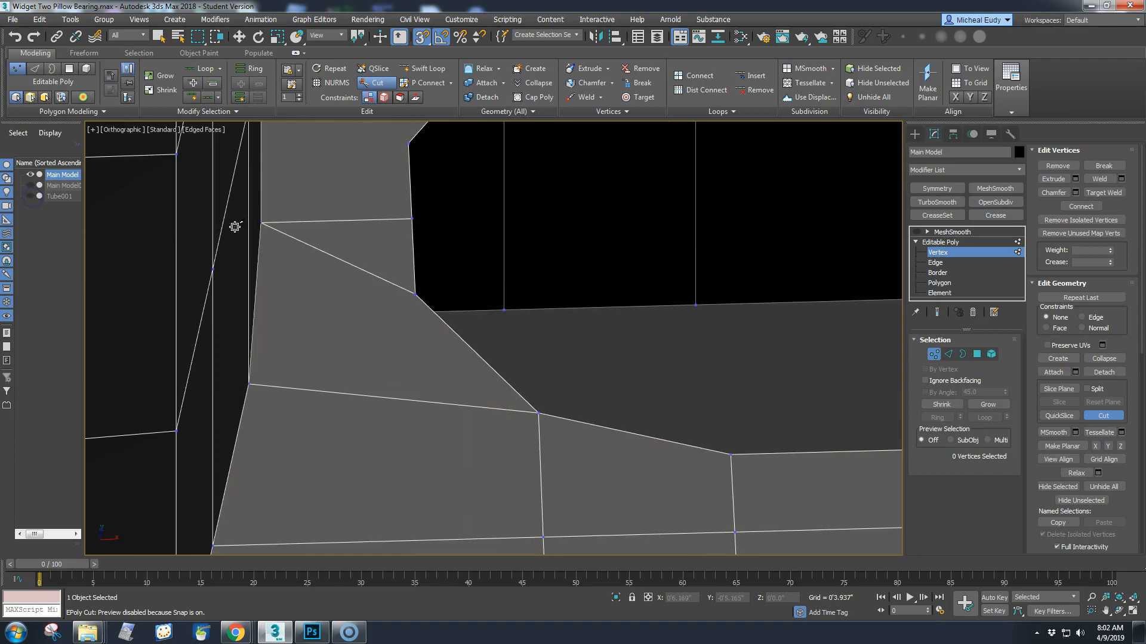
click(409, 144)
right_click(367, 189)
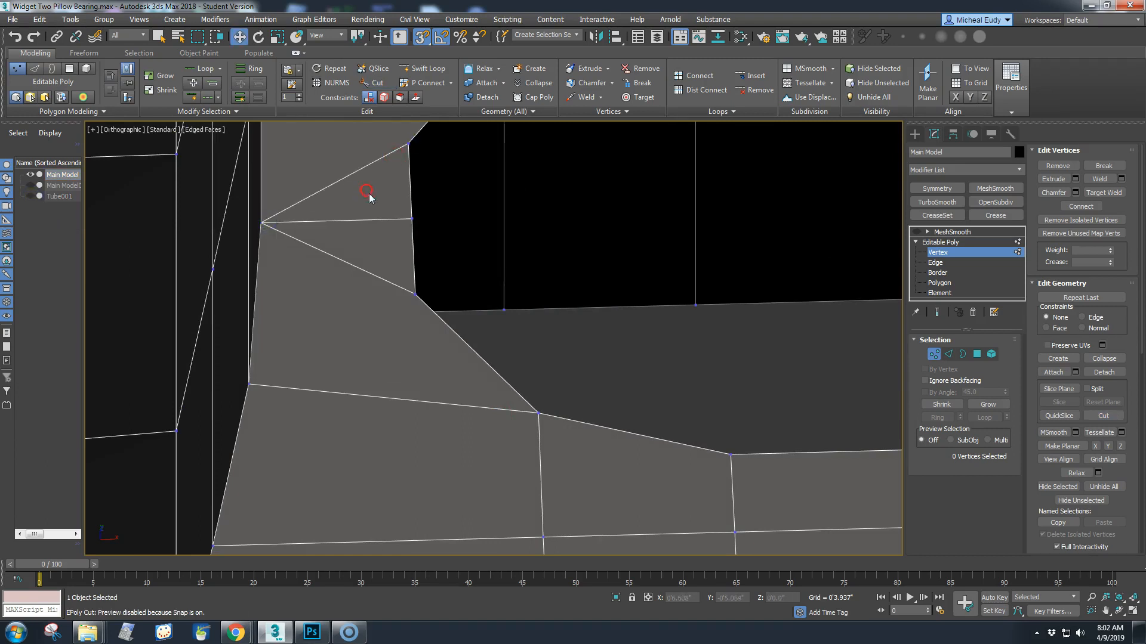
- Remove the middle edge between the two bearing-side cuts and unhide Tube001
click(947, 357)
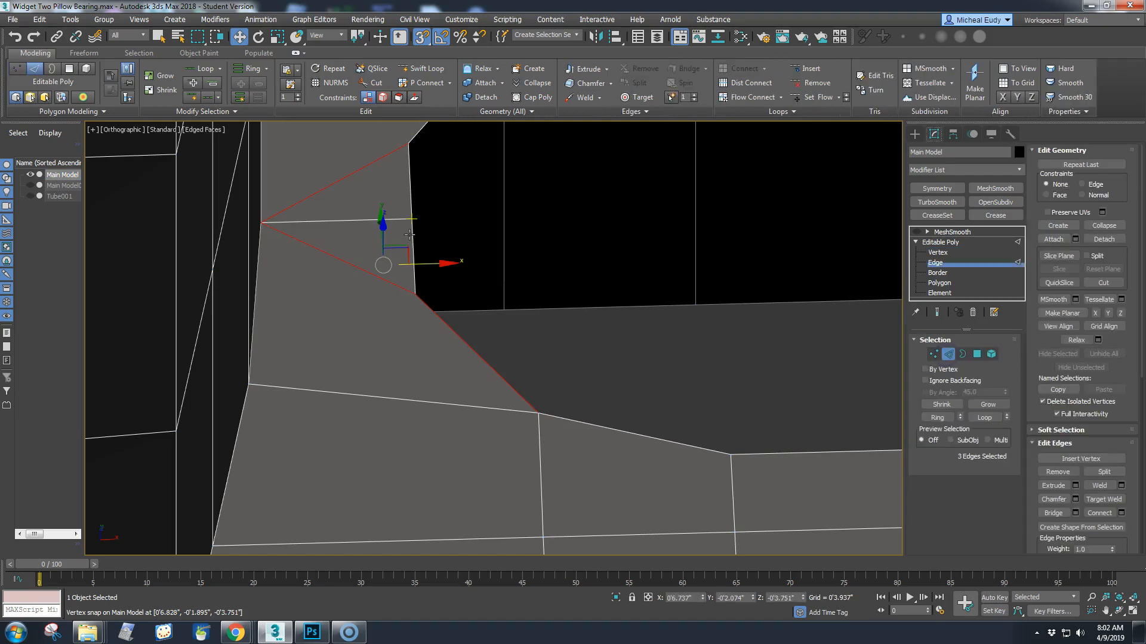
click(395, 221)
key(BackSpace)
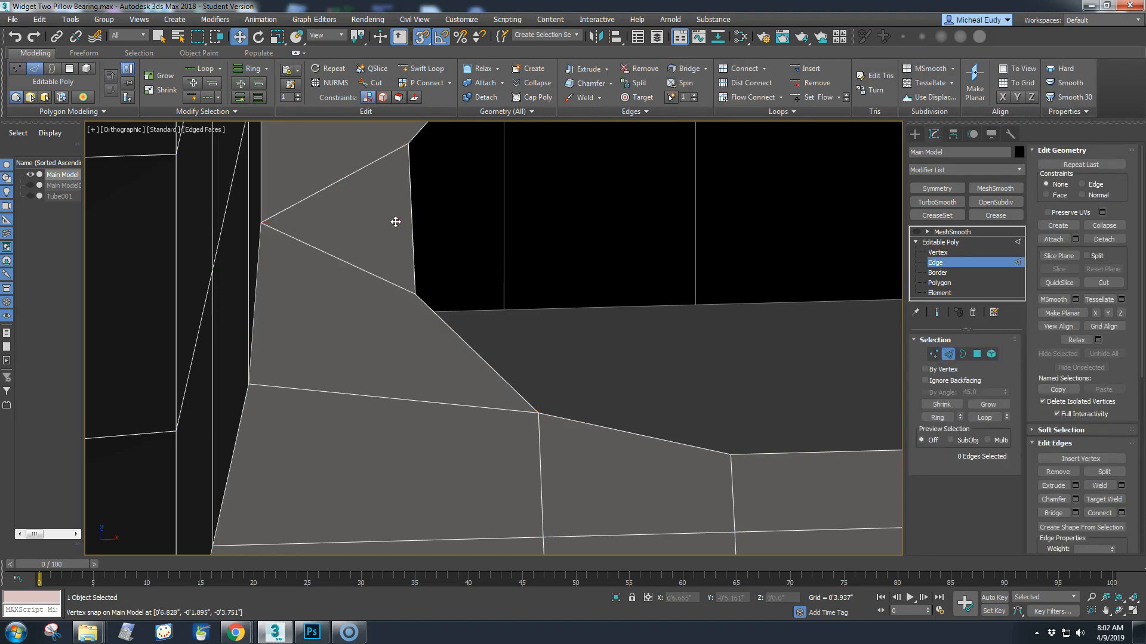
key(alt+c)
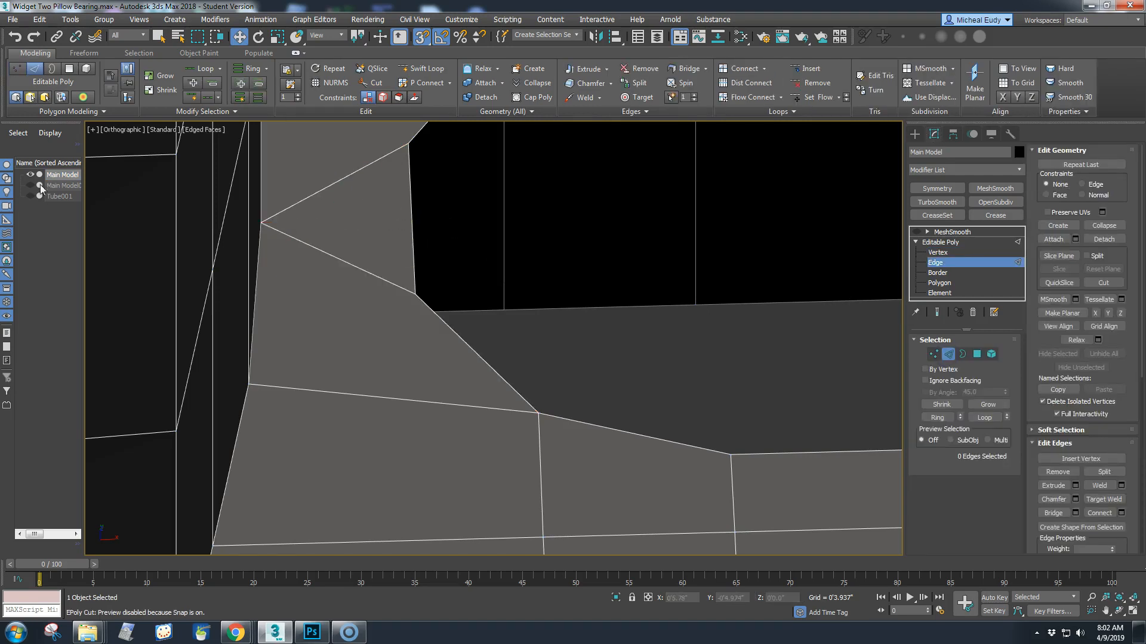
click(30, 196)
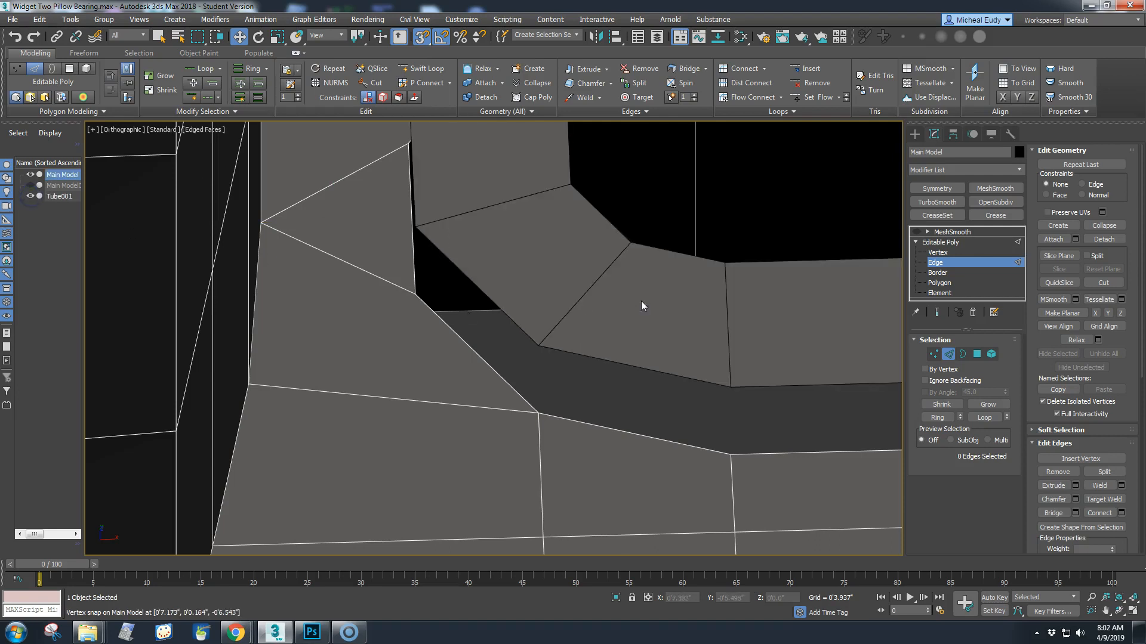
- Attach Tube001 to the main model at object level
scroll(643, 304, down, 2)
scroll(592, 397, down, 4)
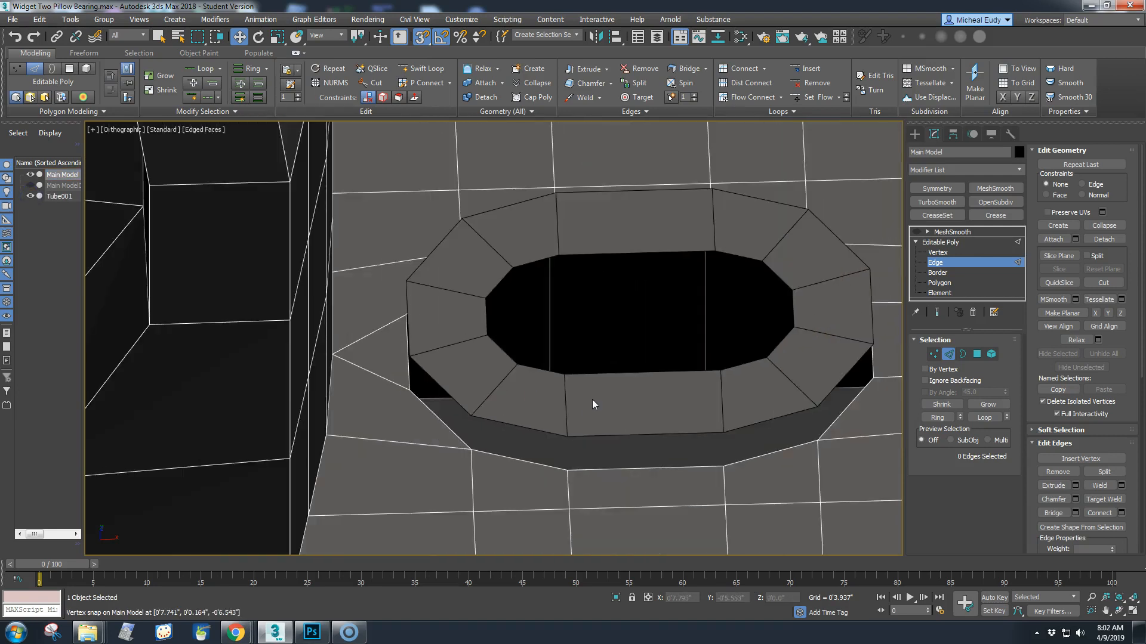
alt+middle_drag(593, 402, 593, 384)
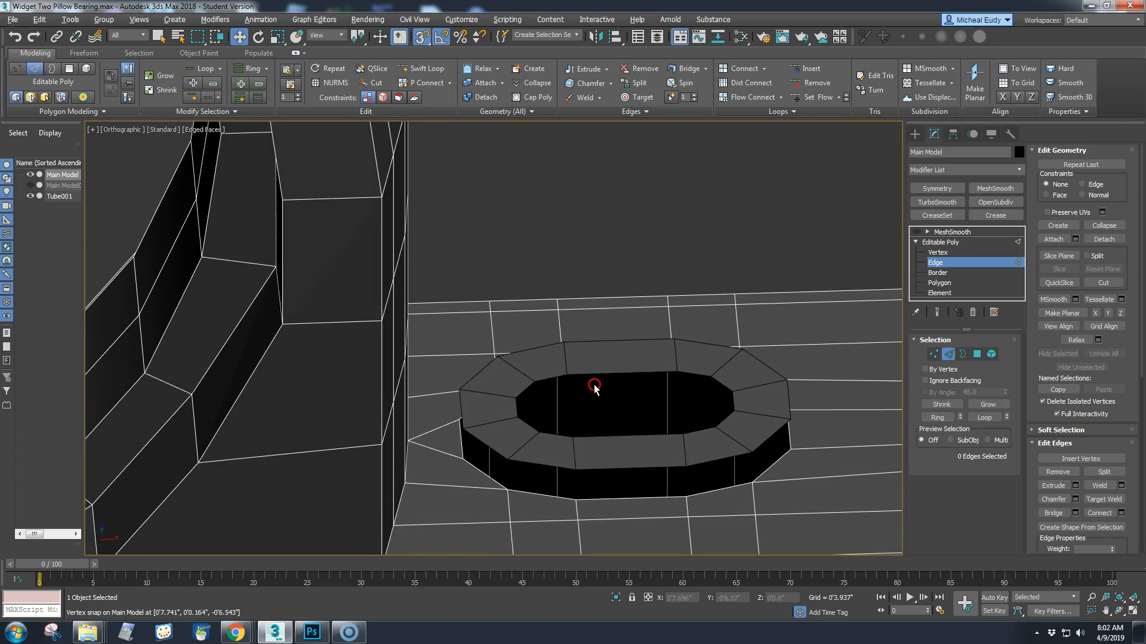
click(962, 355)
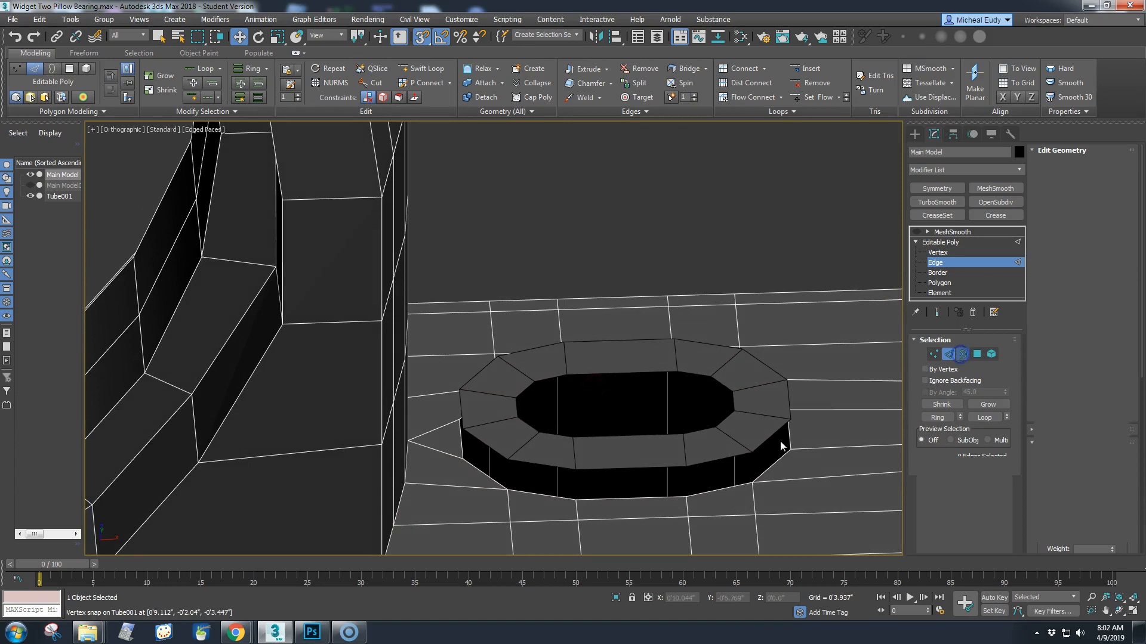
click(965, 355)
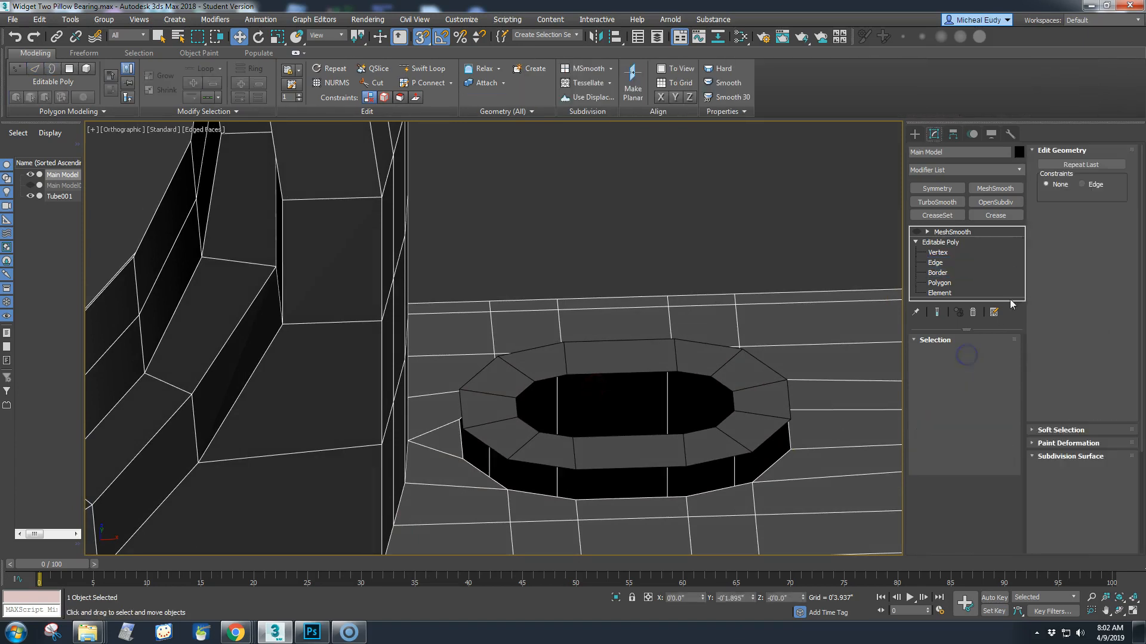
click(1053, 238)
click(729, 381)
click(1053, 239)
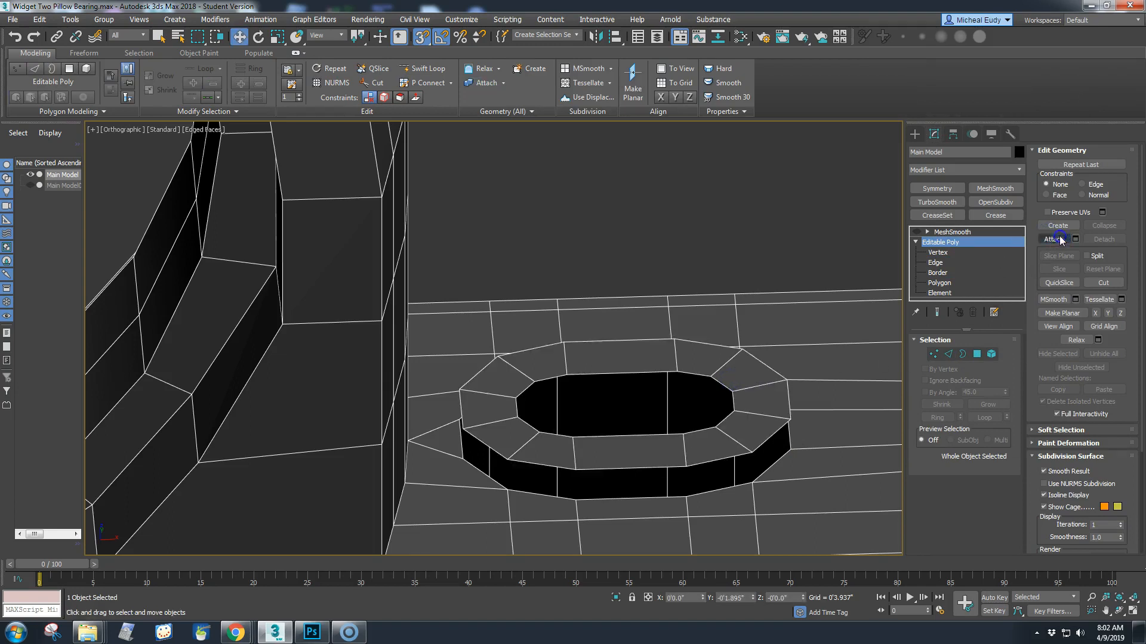
- Bridge the attached tube's outer border to the border of the foot's opening
click(960, 355)
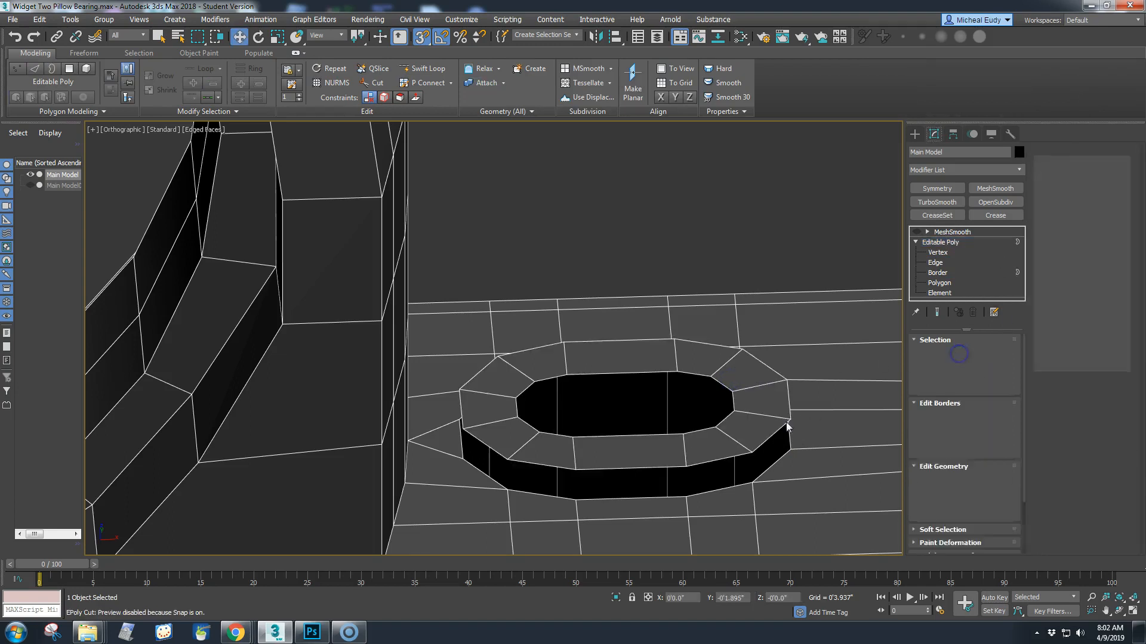
click(783, 431)
ctrl+click(779, 457)
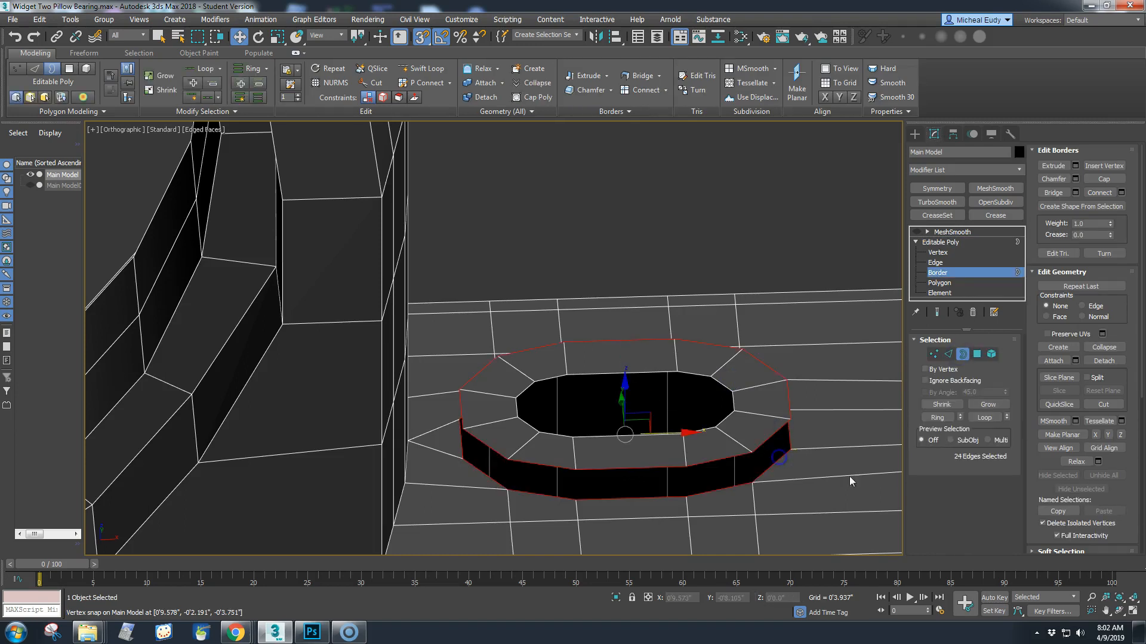
drag(1032, 456, 1031, 454)
click(1053, 190)
alt+middle_drag(726, 177, 691, 335)
scroll(704, 348, up, 2)
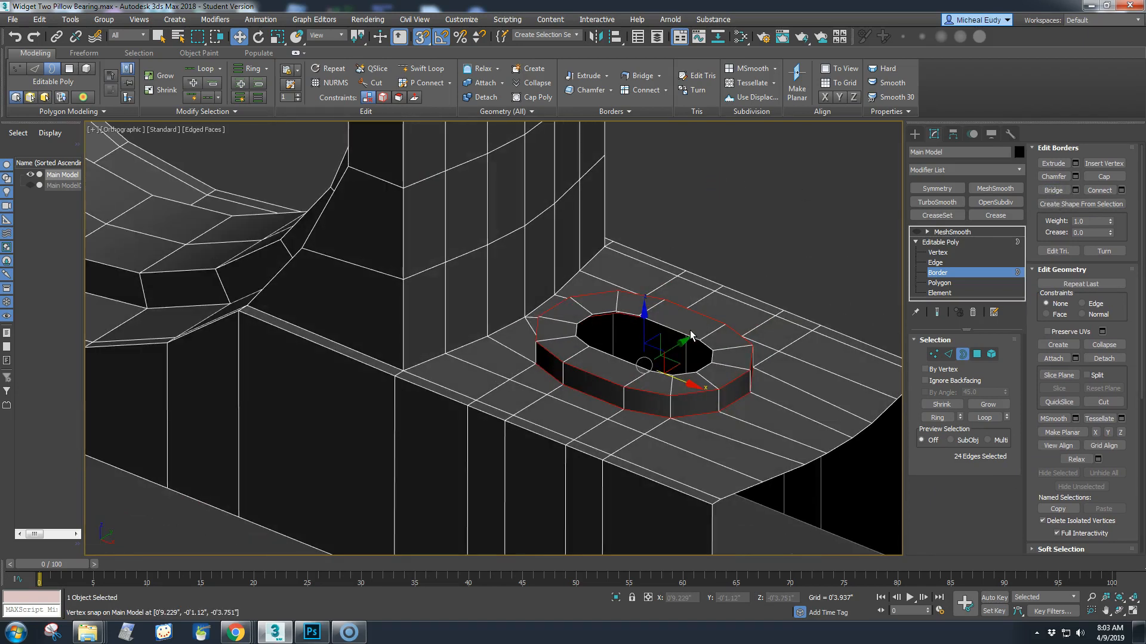
- With snapping off, extrude the slot's inner border downward to about Z -6.75 inches to form the bolt hole's walls
click(707, 347)
key(s)
drag(643, 299, 650, 545)
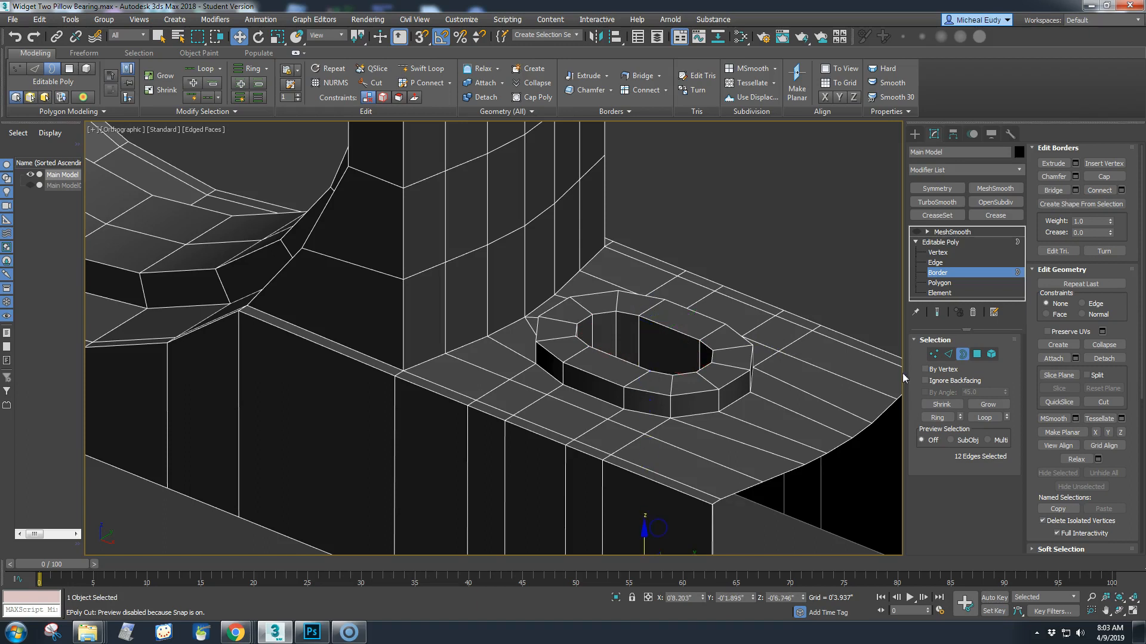
- Show the MeshSmooth result, examine the smoothed boss and bolt hole, and hide the smoothing again
click(962, 355)
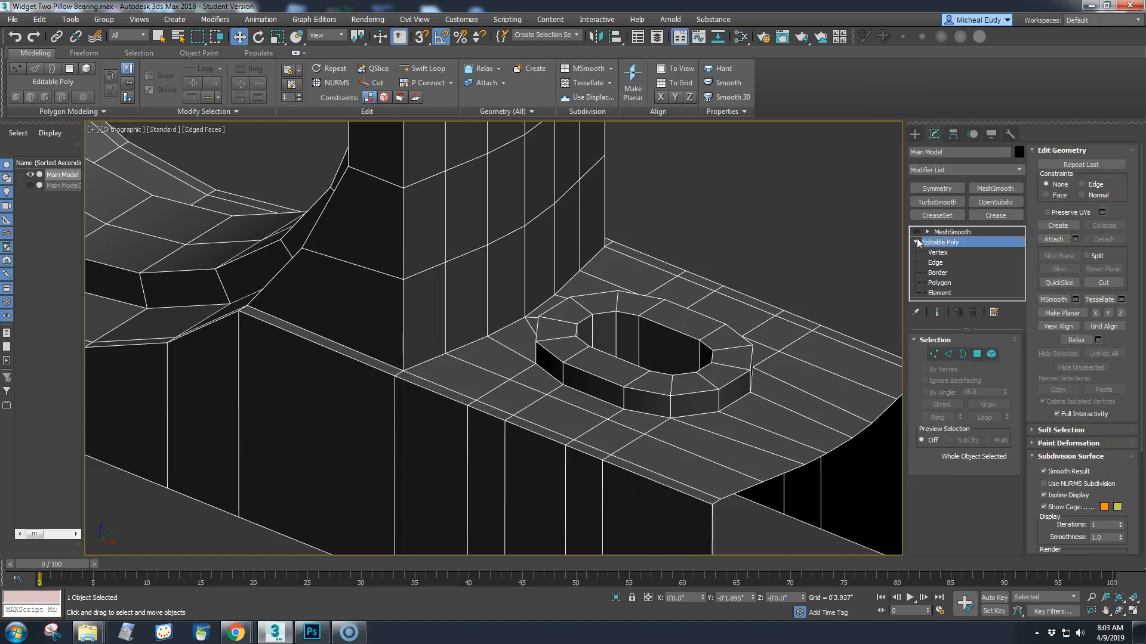
click(934, 233)
scroll(657, 352, up, 3)
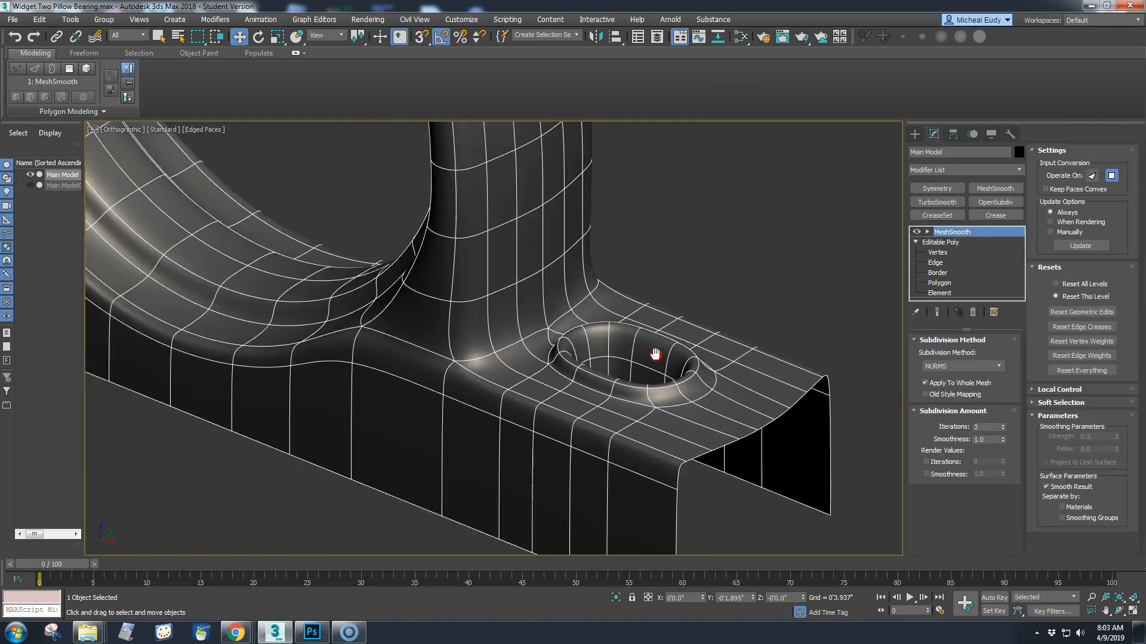
mouse_move(636, 389)
alt+middle_down()
mouse_move(670, 360)
mouse_move(617, 399)
mouse_move(601, 389)
mouse_move(634, 393)
alt+middle_up()
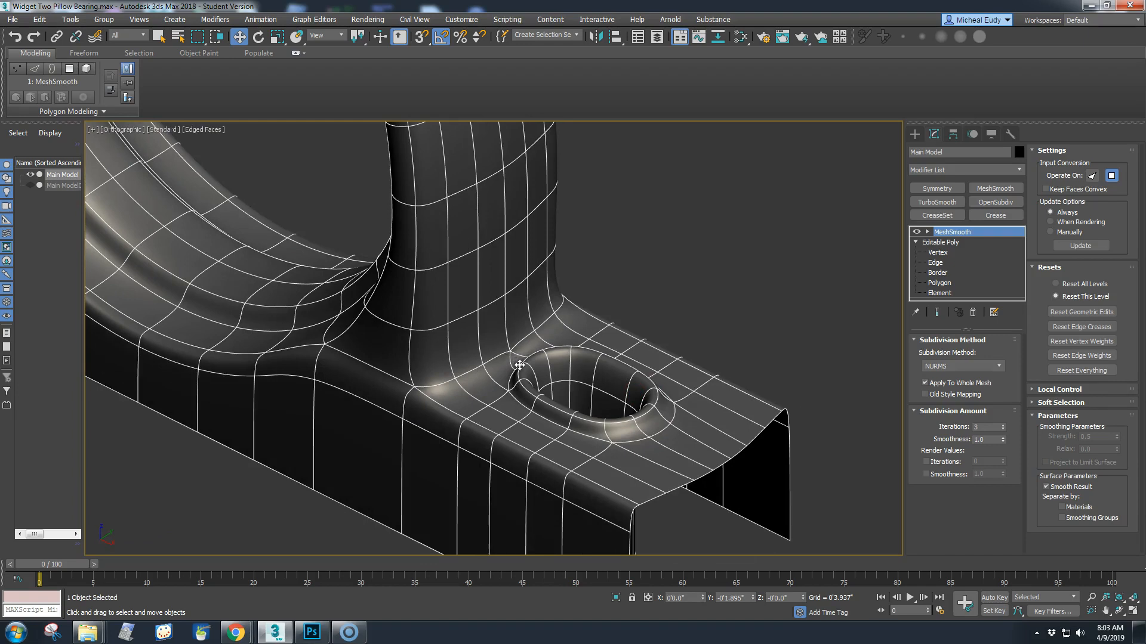
scroll(520, 362, down, 4)
scroll(519, 363, up, 3)
scroll(596, 364, up, 3)
click(917, 232)
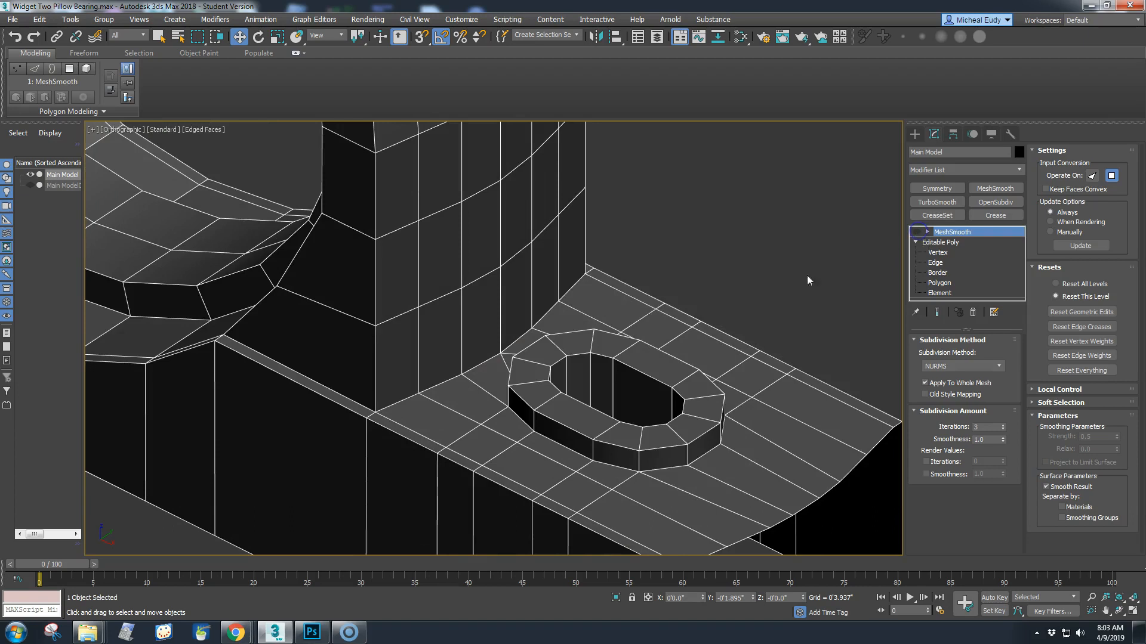
- Extrude the slot's inner border downward again past the foot's underside to rebuild the bolt hole's walls
scroll(537, 340, up, 2)
key(4)
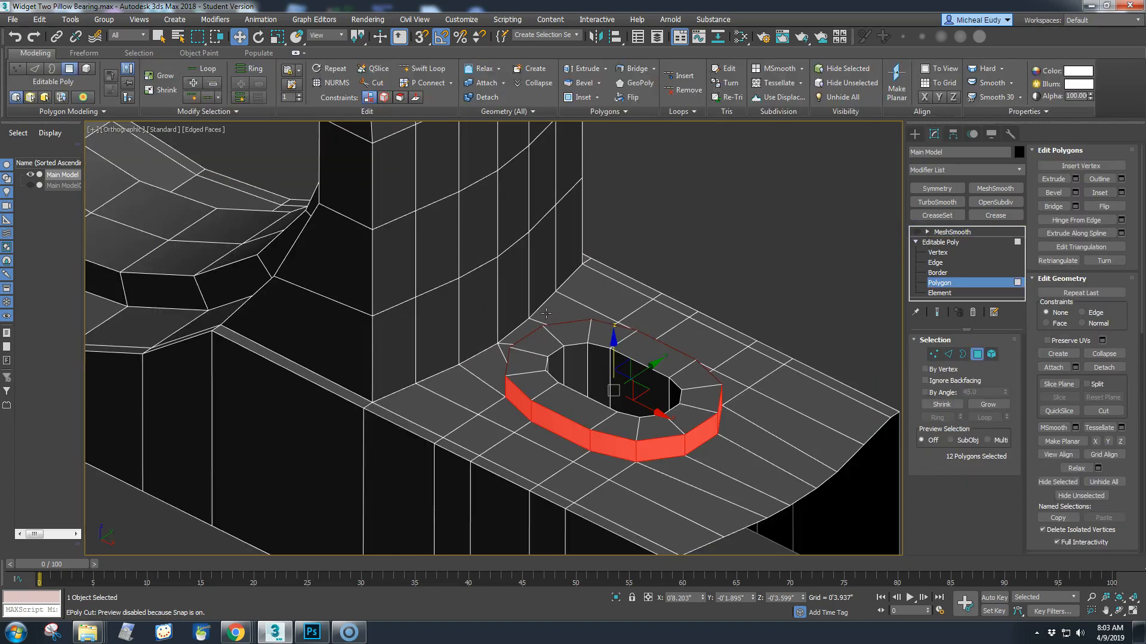
click(677, 248)
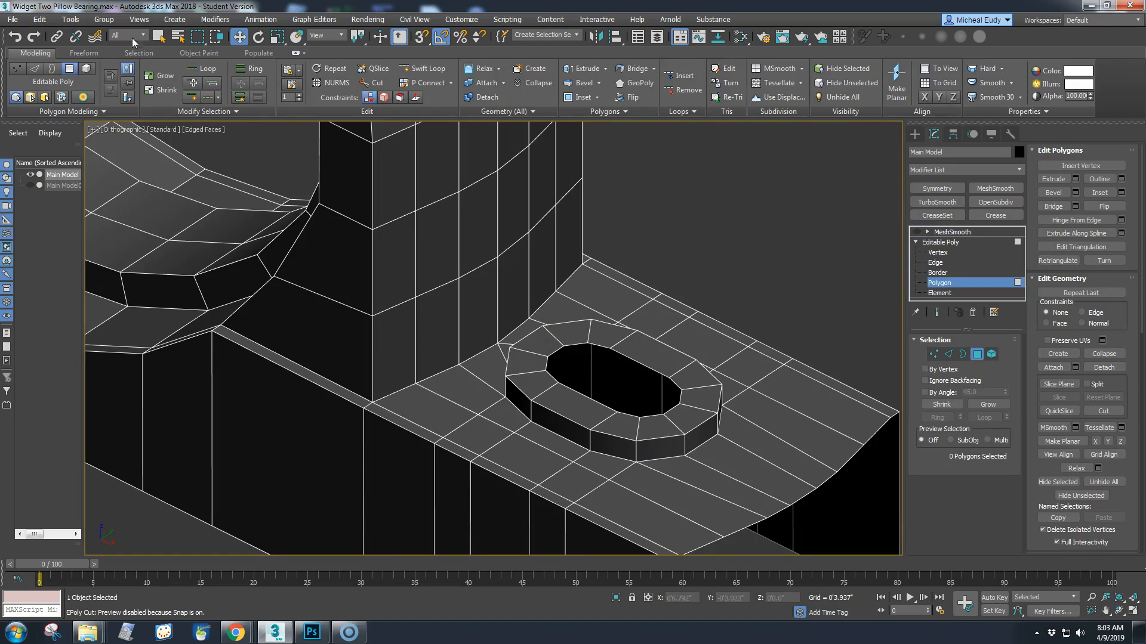
click(36, 39)
click(37, 40)
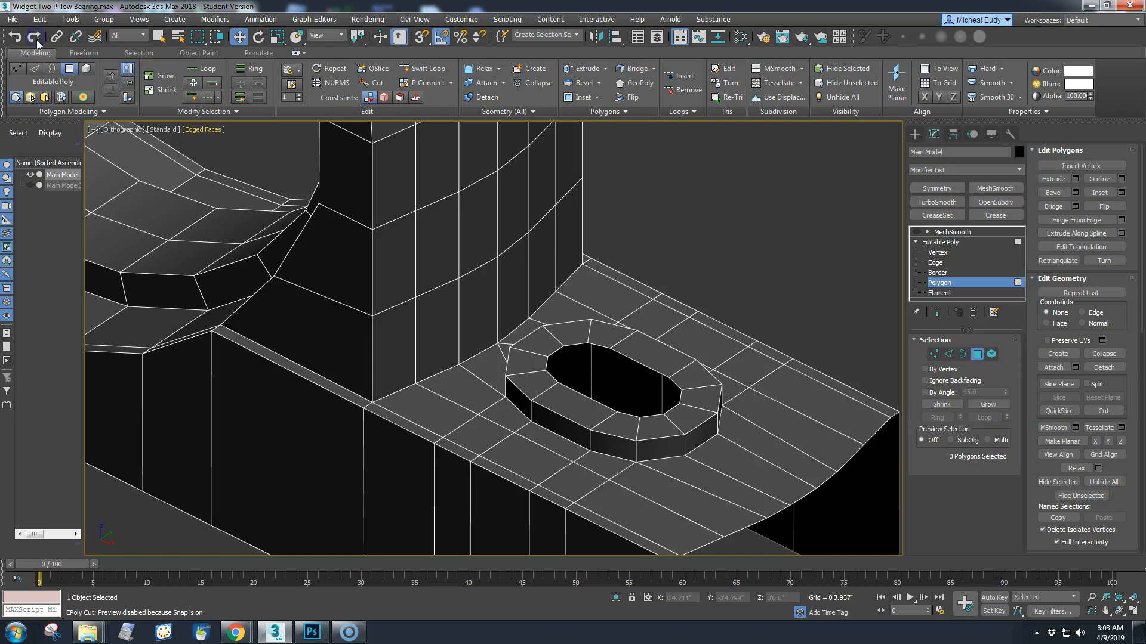
click(962, 353)
click(641, 360)
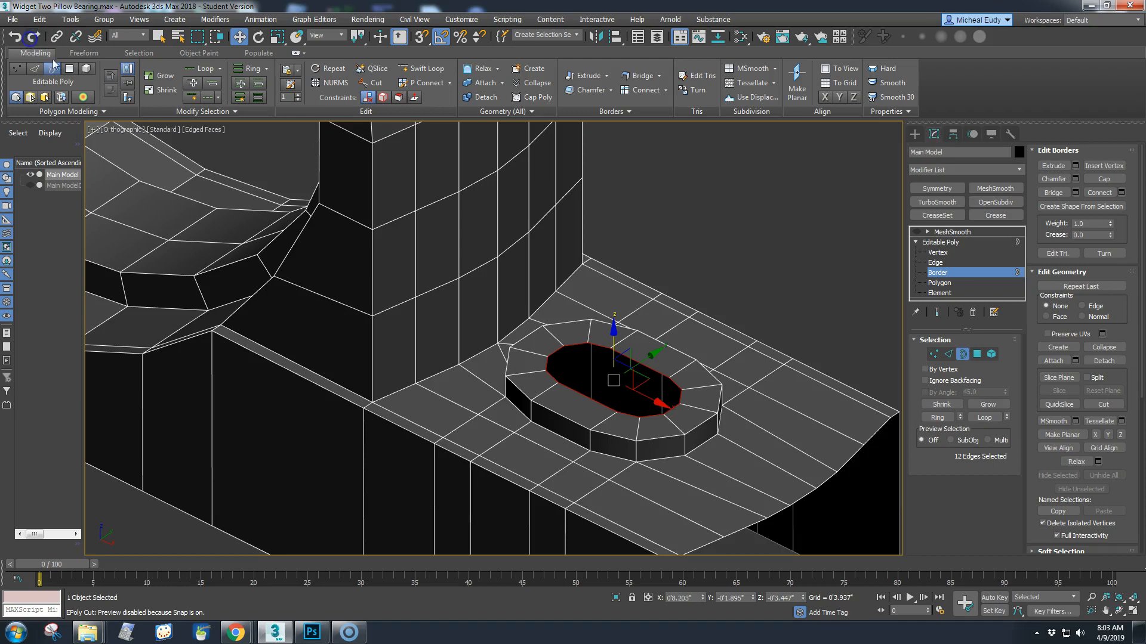
shift+drag(613, 331, 639, 600)
click(964, 356)
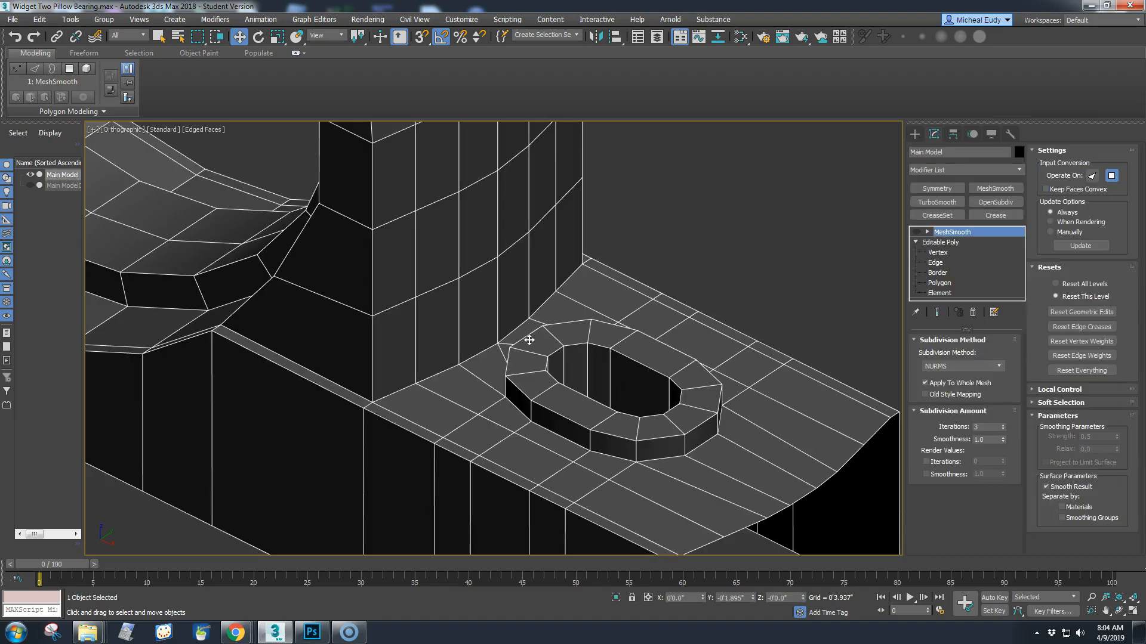
- Delete the three polygons on the foot's top surface between the boss and the base of the upright housing
middle_drag(529, 337, 537, 391)
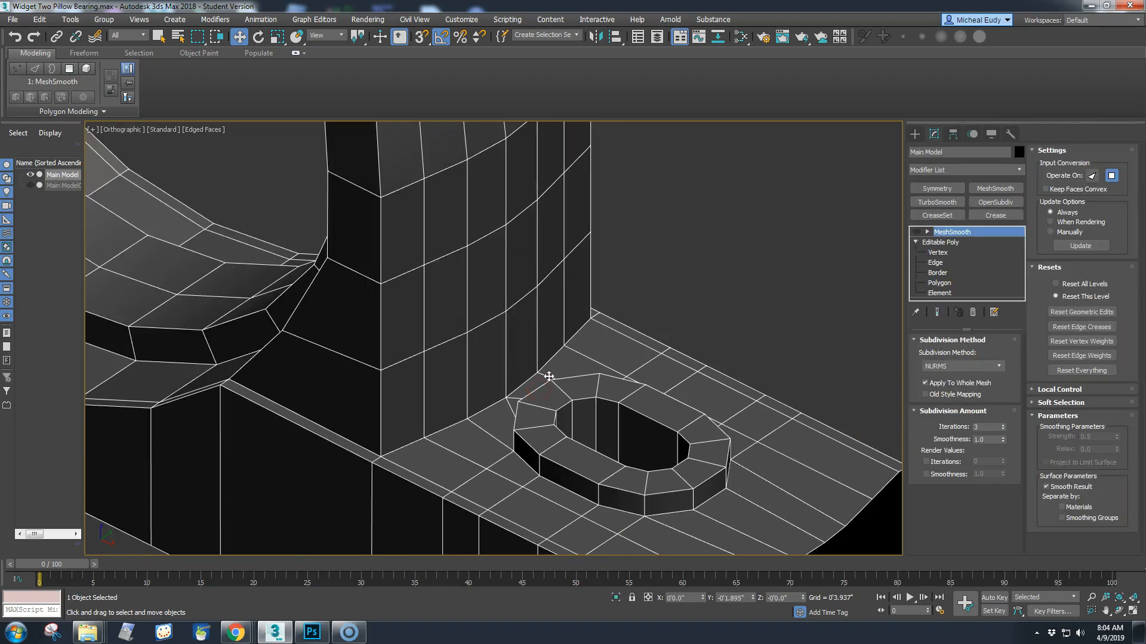
scroll(543, 343, up, 3)
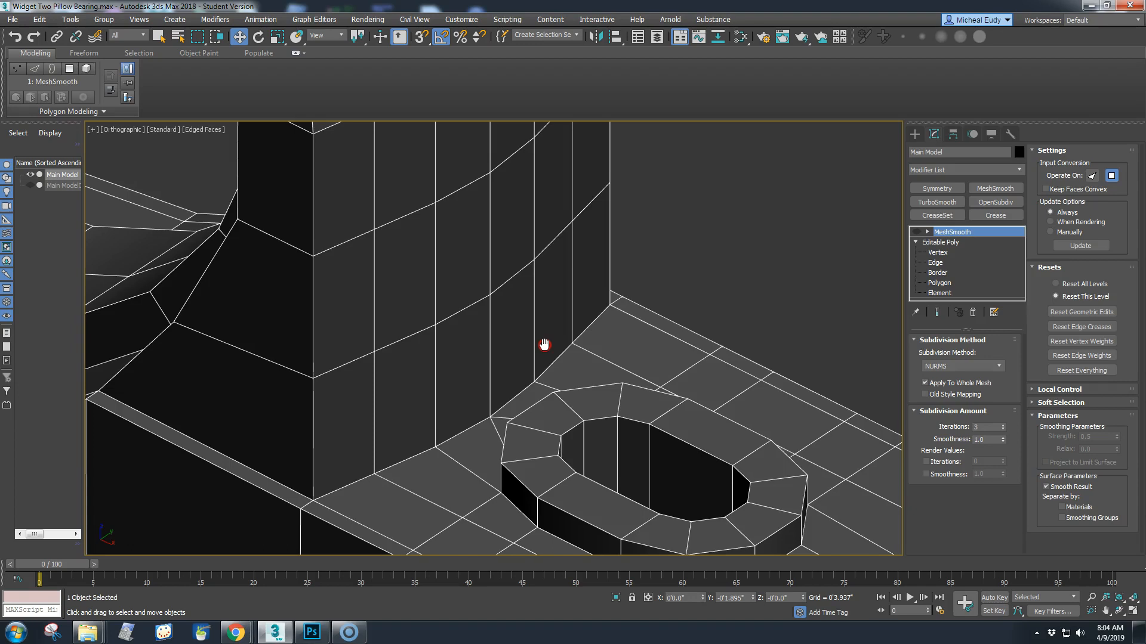
click(939, 283)
key(alt+c)
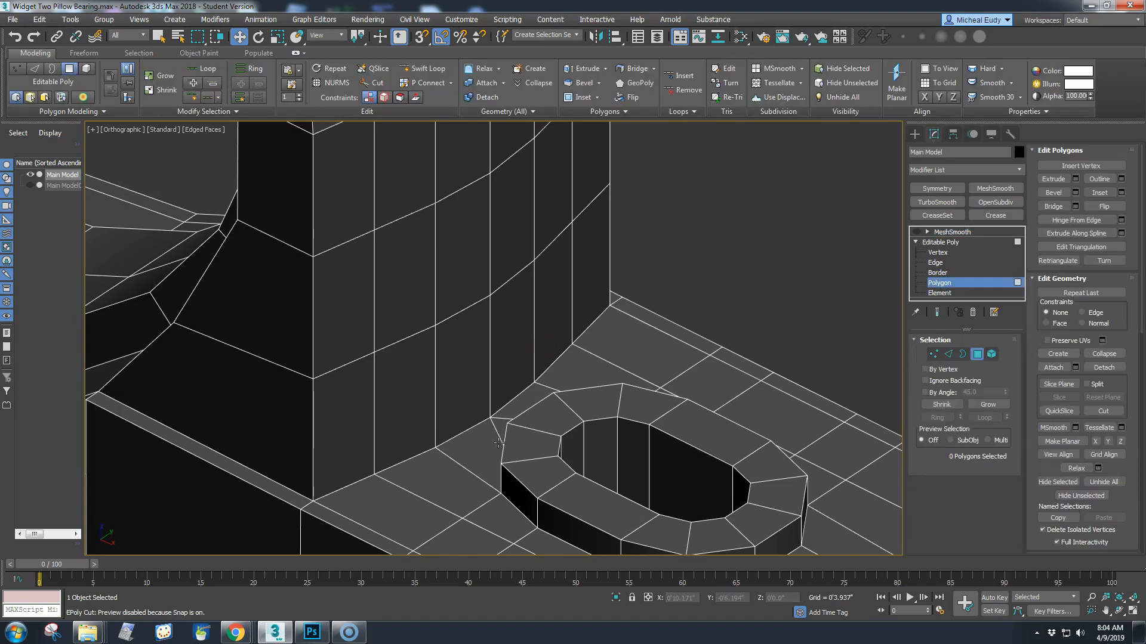
click(499, 443)
ctrl+click(501, 431)
ctrl+click(509, 407)
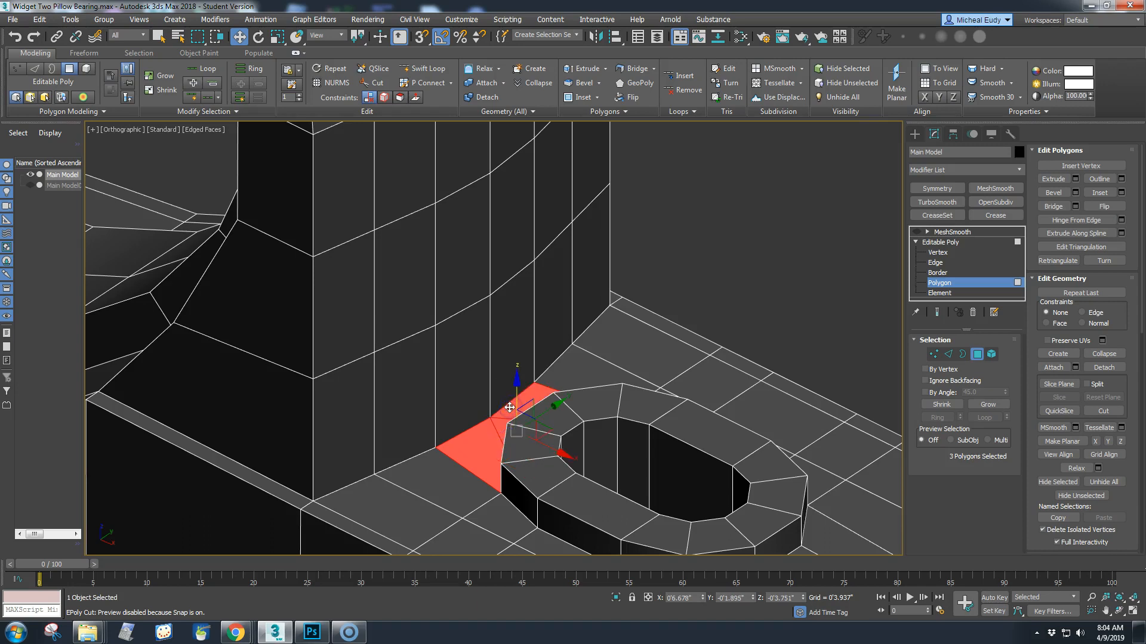
key(Delete)
- Select the foot's connected top polygons by angle at 45.0 with backfacing polygons ignored
scroll(516, 440, down, 2)
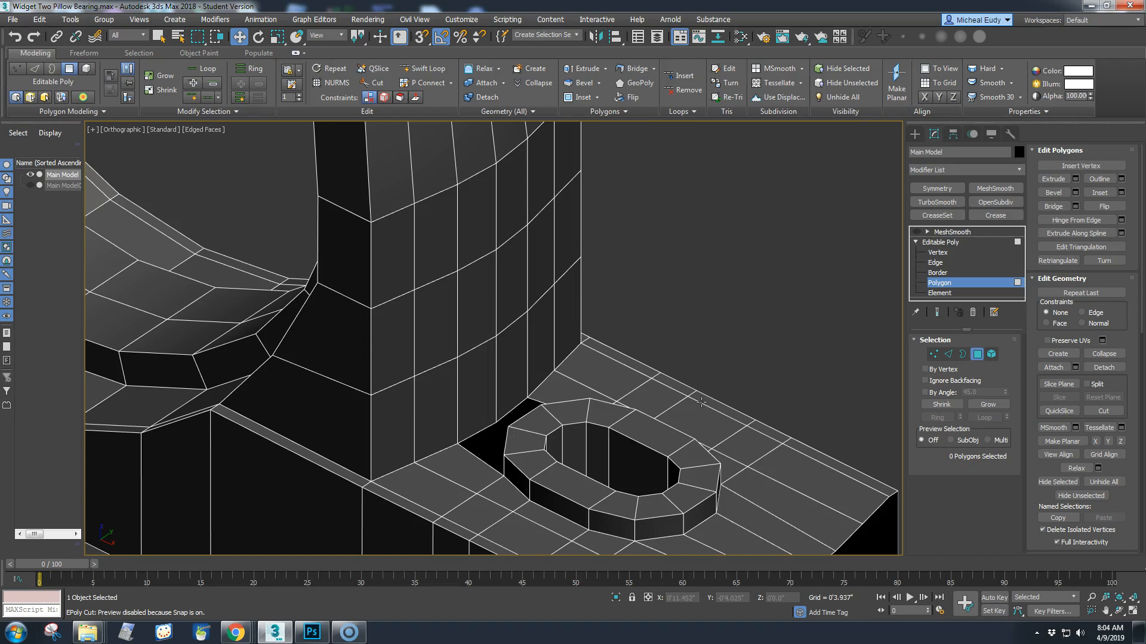
click(724, 425)
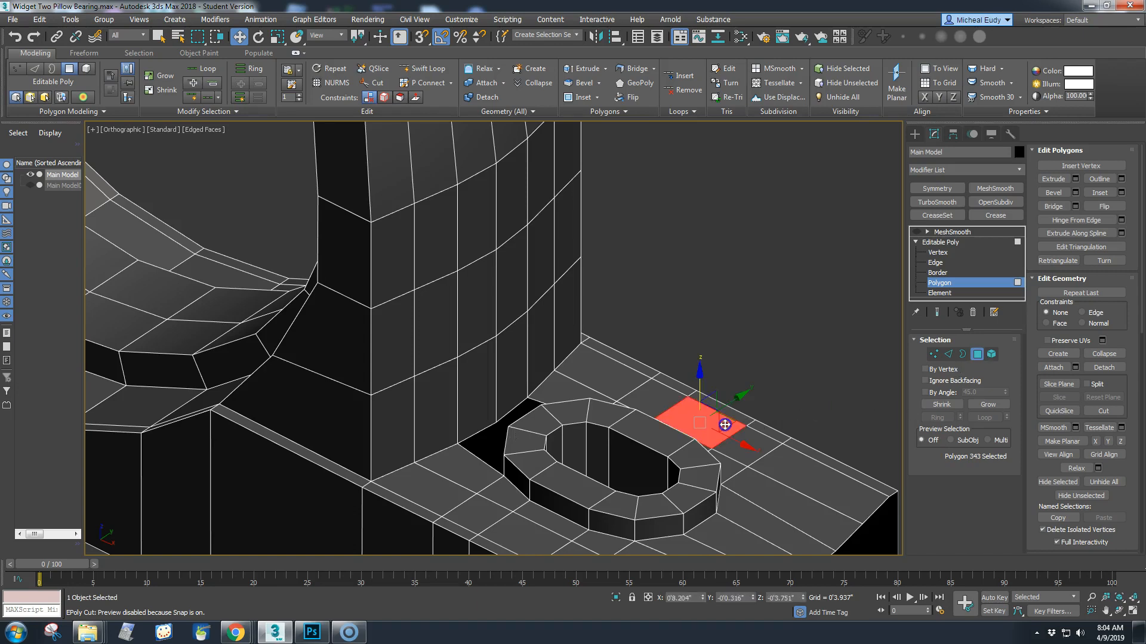
click(925, 381)
click(925, 392)
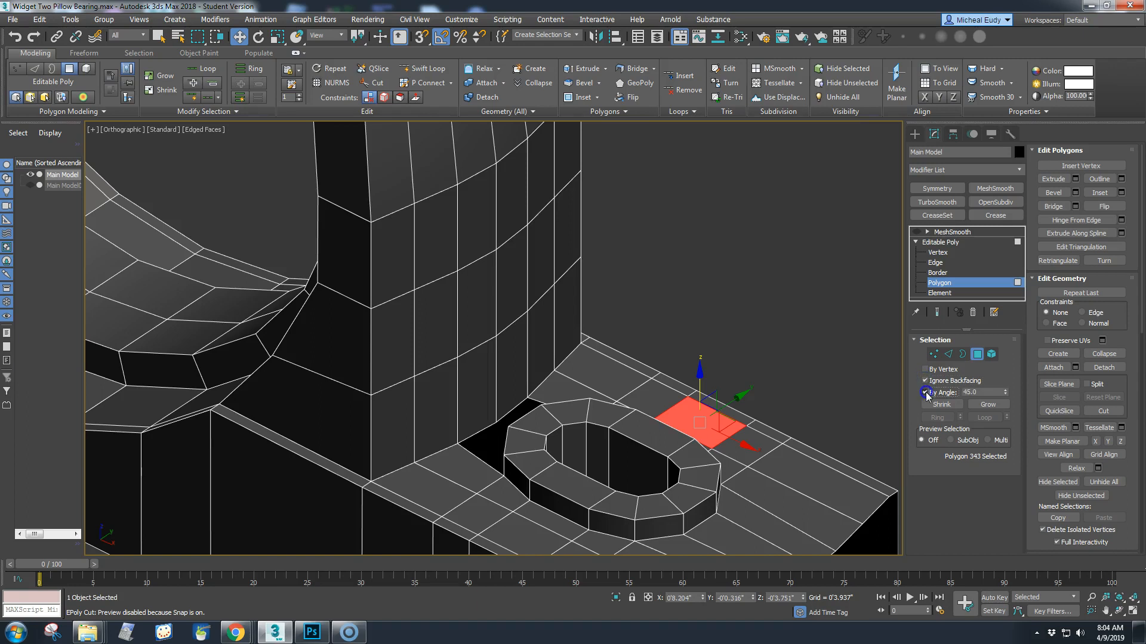
click(761, 460)
middle_drag(644, 373, 650, 333)
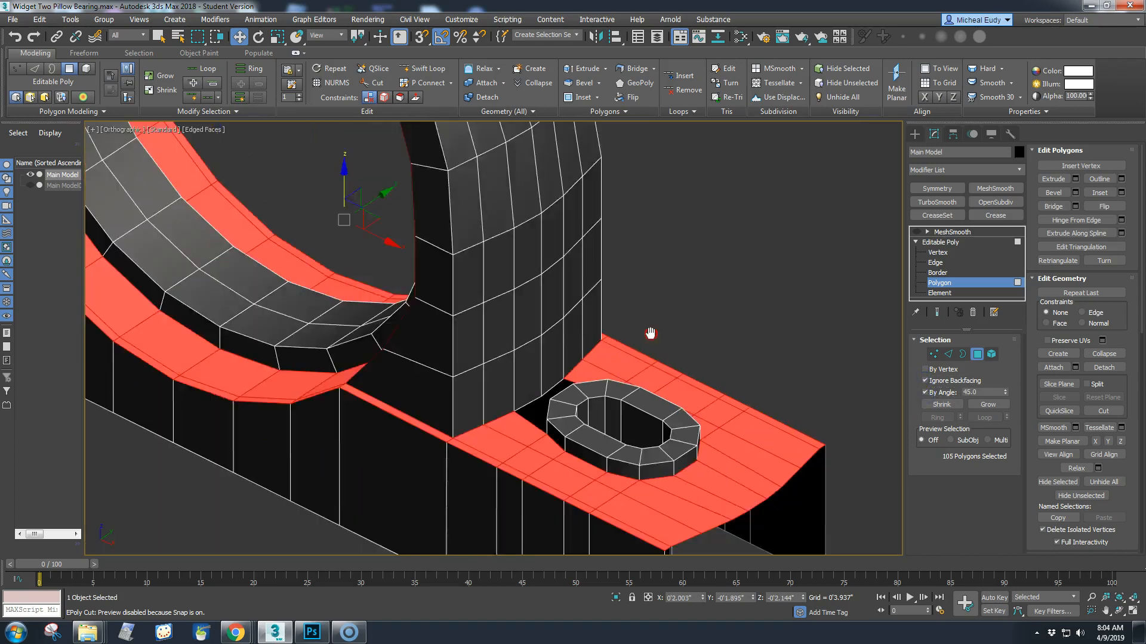
scroll(651, 335, down, 3)
scroll(465, 410, down, 3)
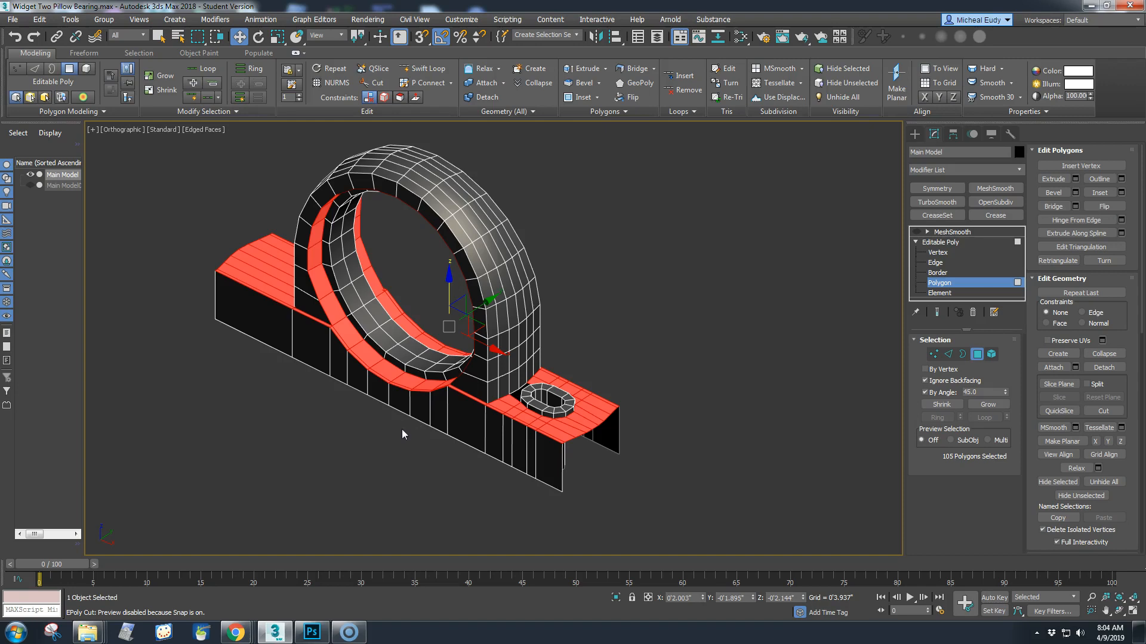
- Turn off Ignore Backfacing and By Angle, and deselect everything except the top polygons of the foot around the boss
click(924, 381)
click(925, 392)
alt+drag(212, 159, 458, 464)
alt+middle_drag(439, 490, 527, 450)
alt+drag(479, 301, 542, 367)
alt+middle_drag(500, 477, 227, 504)
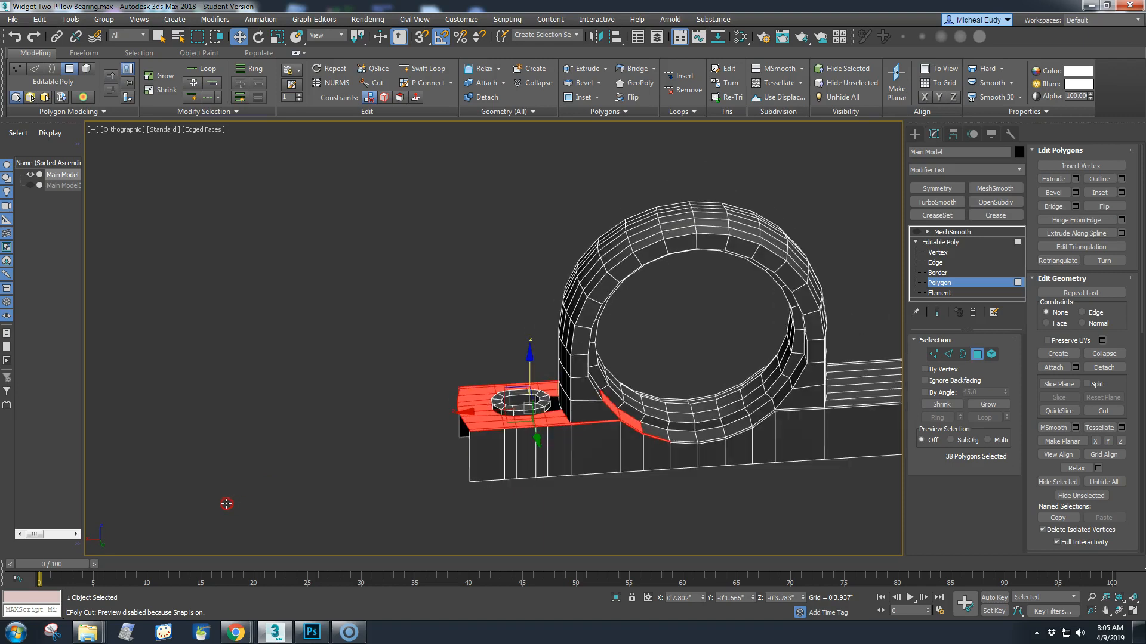
alt+drag(704, 507, 597, 370)
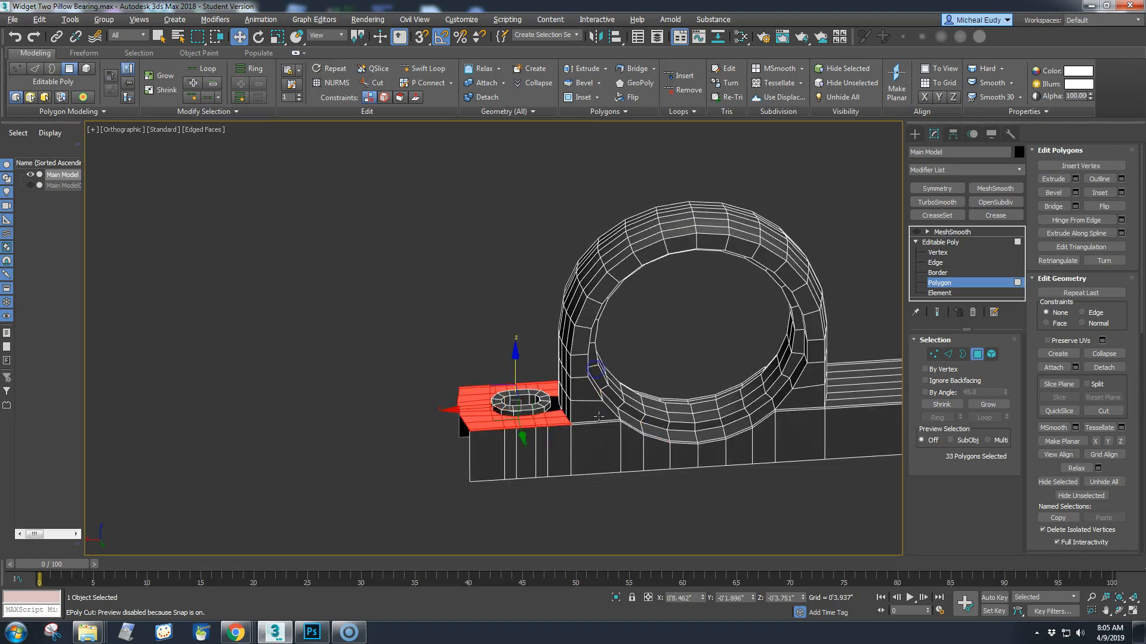
alt+middle_drag(333, 442, 536, 456)
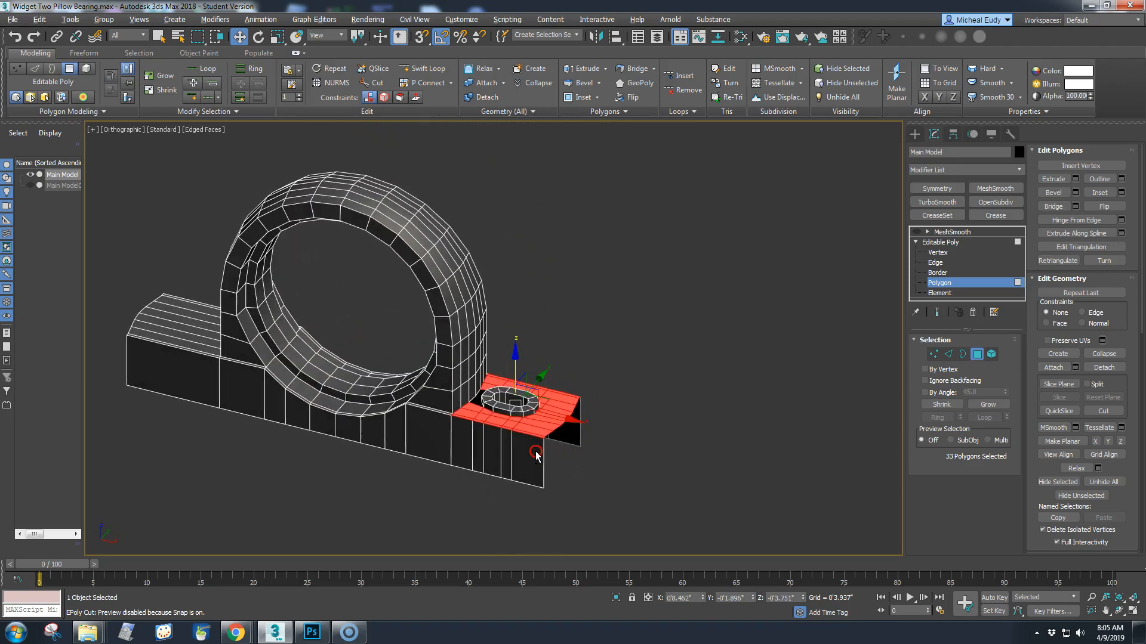
- Add the narrow top strip polygons beside the upright on both the front and back edges to the selection
alt+middle_drag(536, 456, 507, 466)
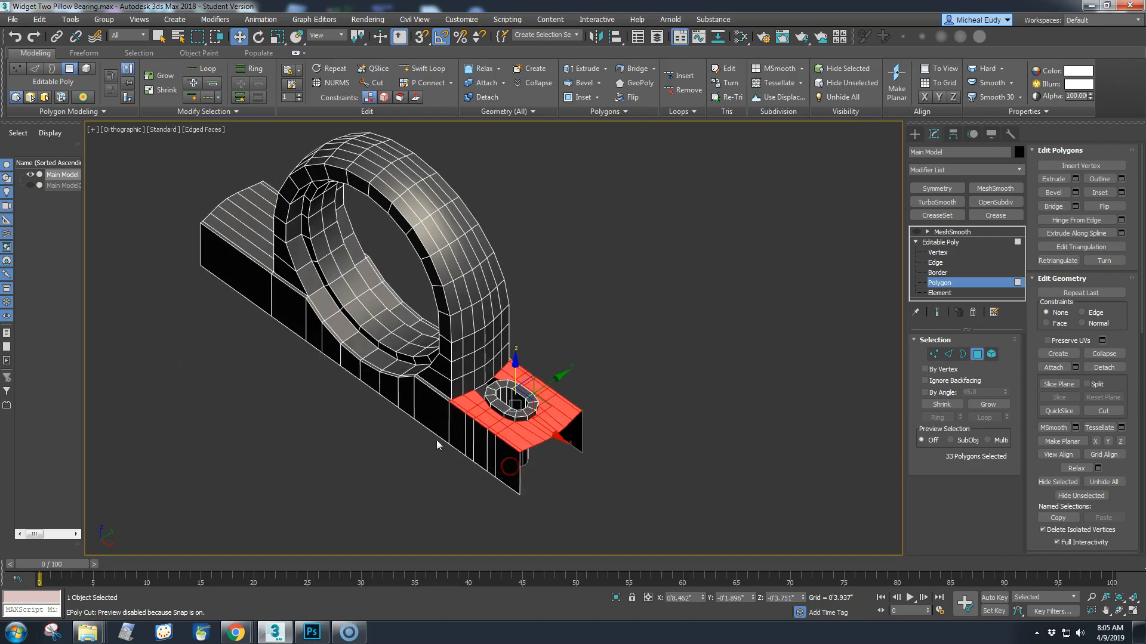
ctrl+click(440, 394)
alt+middle_drag(622, 370, 586, 389)
ctrl+click(588, 385)
alt+middle_drag(310, 493, 443, 478)
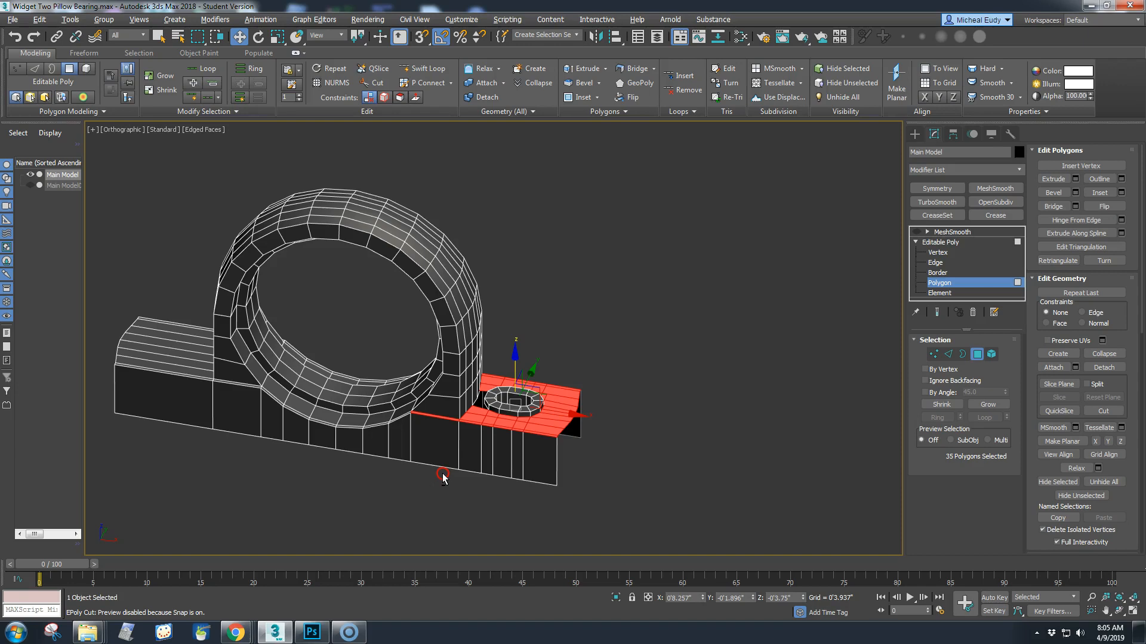
- Add the foot's front and back side walls to the selection and deselect the bolt hole's wall polygons
alt+middle_drag(443, 478, 463, 493)
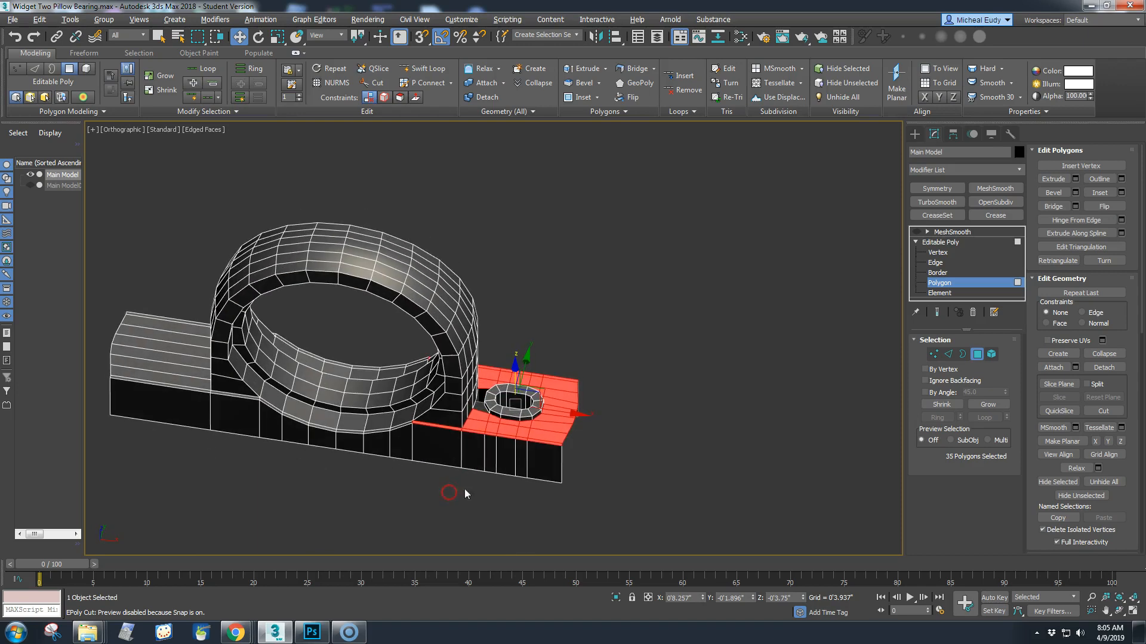
drag(586, 489, 457, 457)
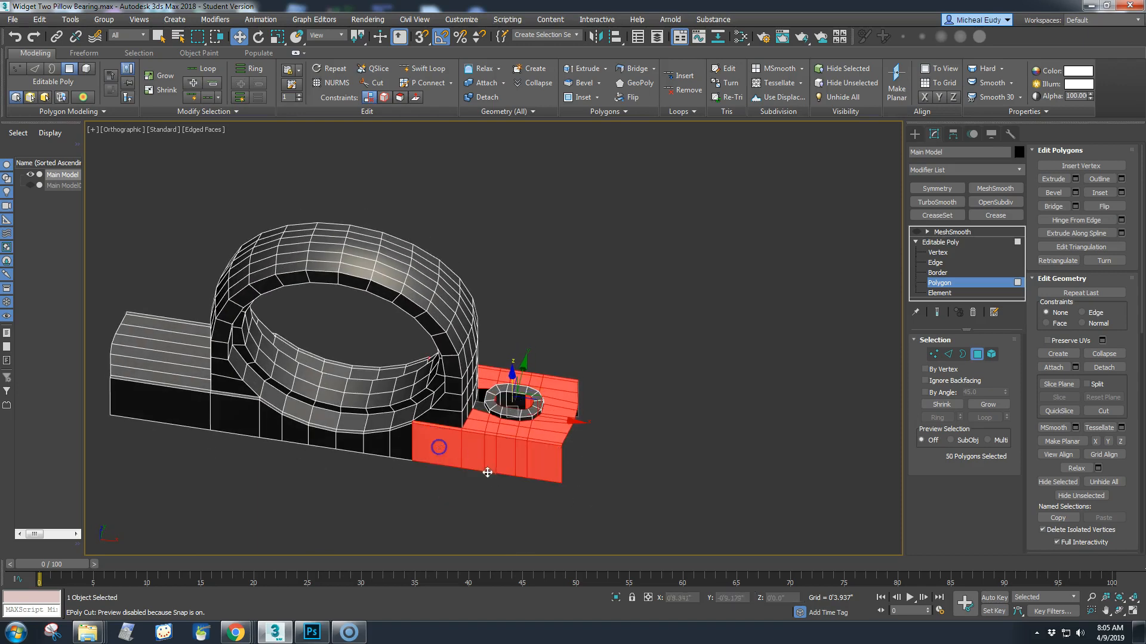
alt+middle_drag(635, 447, 601, 508)
ctrl+drag(595, 505, 468, 472)
alt+middle_drag(438, 485, 592, 455)
alt+click(523, 468)
alt+drag(480, 471, 547, 503)
alt+middle_drag(631, 476, 565, 516)
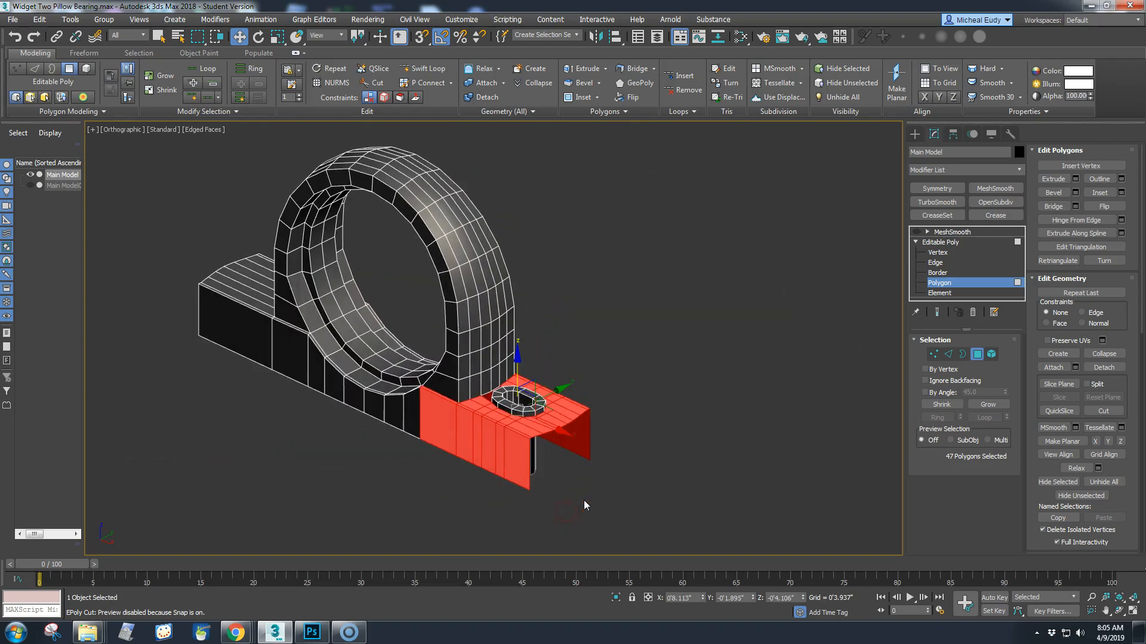
- Apply an FFD 2x2x2 modifier to the selected foot polygons in the front view and activate its Control Points
key(f)
middle_drag(621, 427, 765, 362)
scroll(729, 396, up, 3)
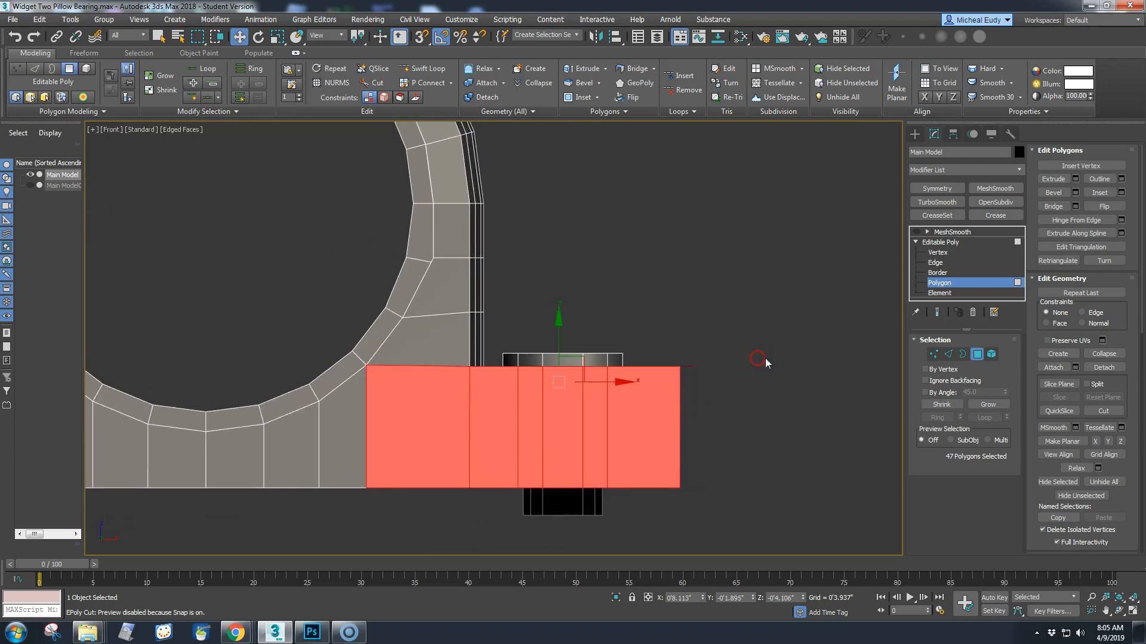
click(1020, 170)
drag(1019, 185, 1019, 279)
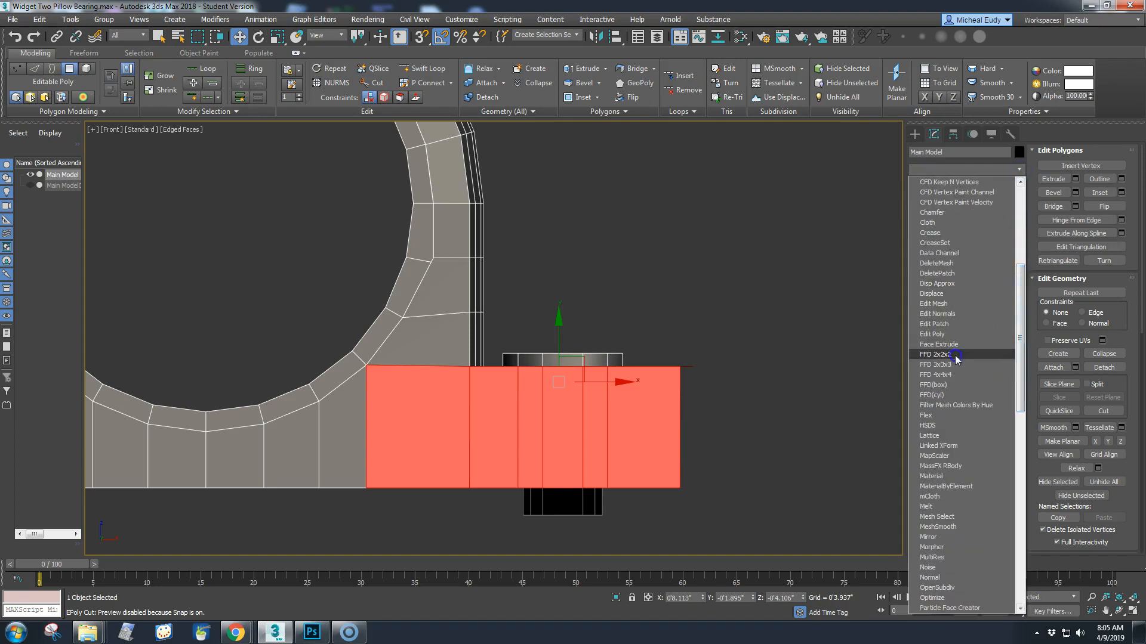
click(936, 355)
click(928, 242)
click(944, 253)
- Move the lattice's upper outer control points down about 0.465 inches so the foot's top slopes toward its end
drag(671, 344, 732, 400)
drag(693, 315, 689, 334)
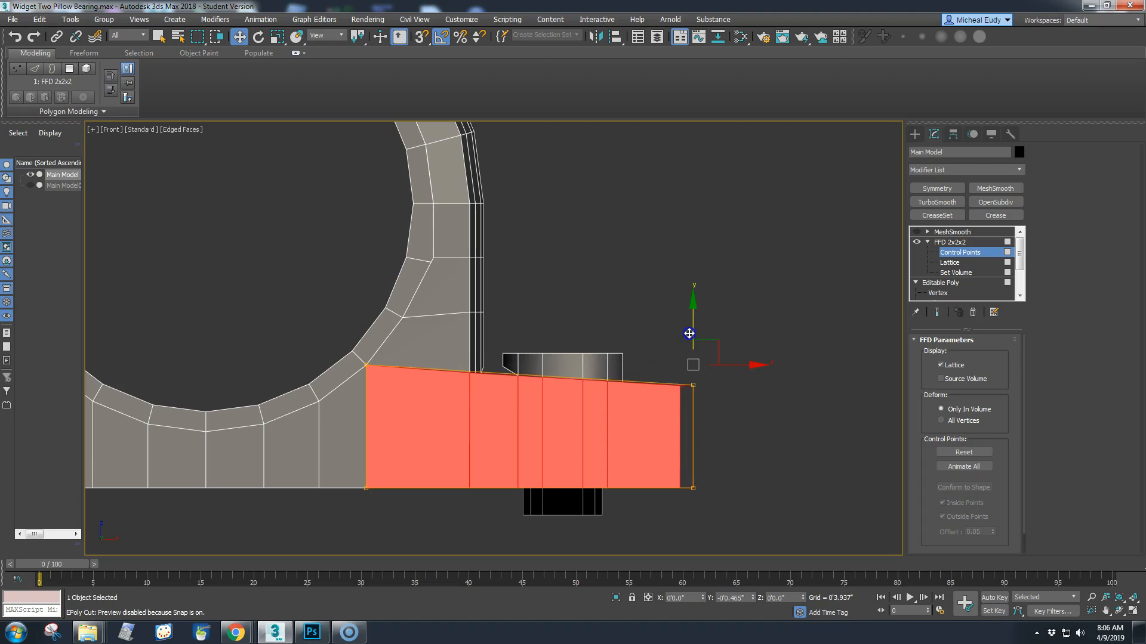
drag(690, 333, 688, 334)
alt+middle_drag(738, 431, 698, 472)
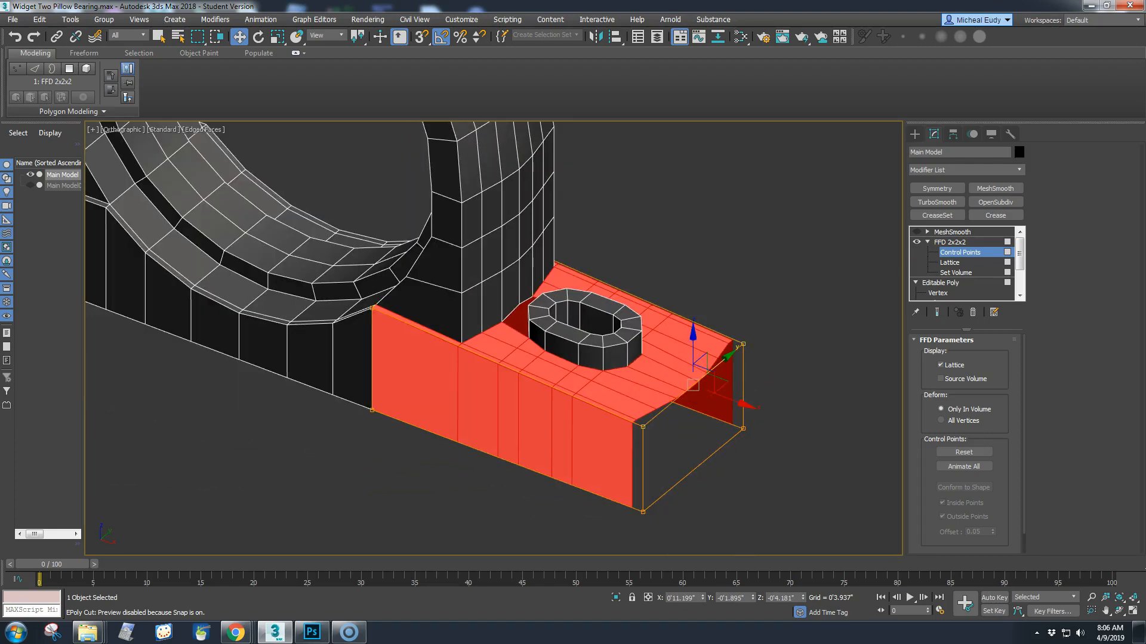
- Check the slope against the pillow bearing reference photo and raise the upper outer control points to about Z -4.054 inches
drag(1145, 140, 376, 84)
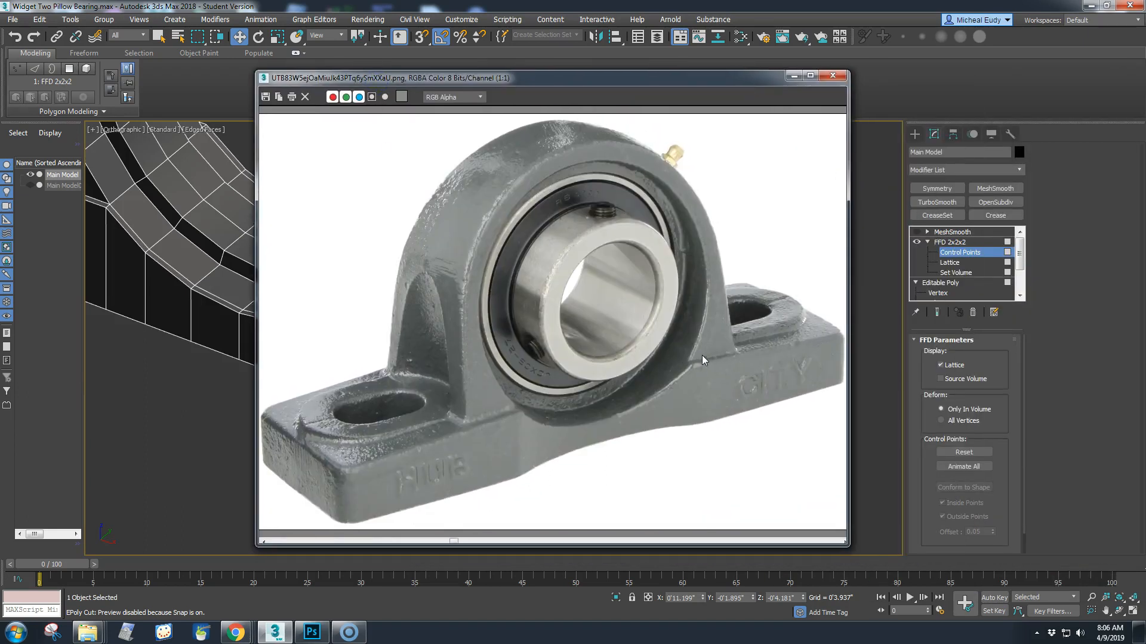
drag(777, 96, 804, 115)
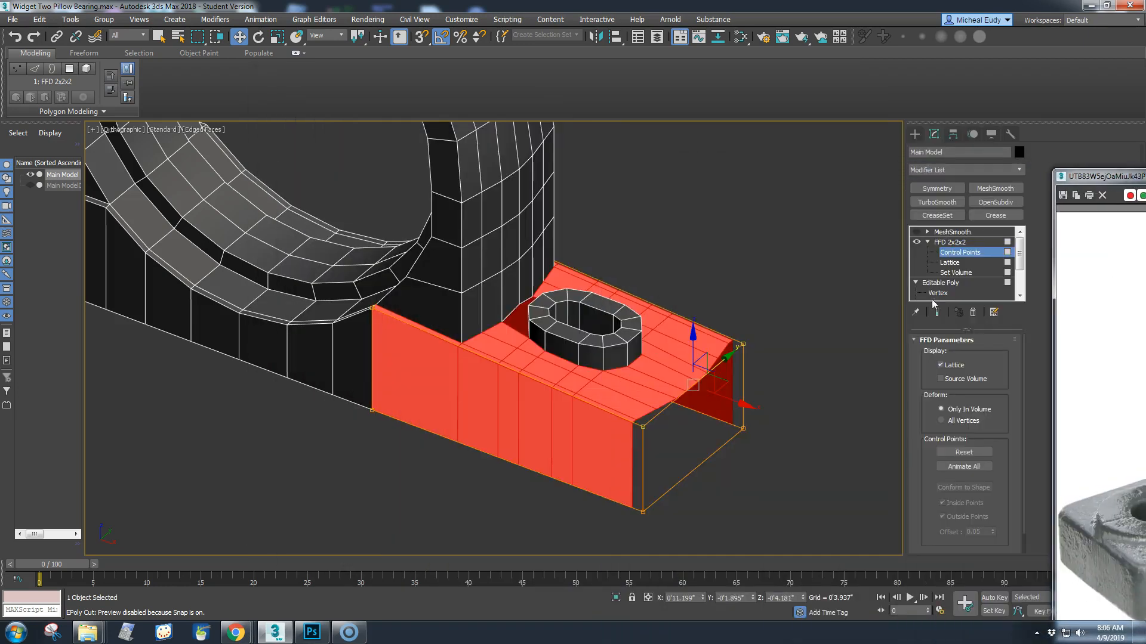
alt+middle_drag(621, 400, 481, 411)
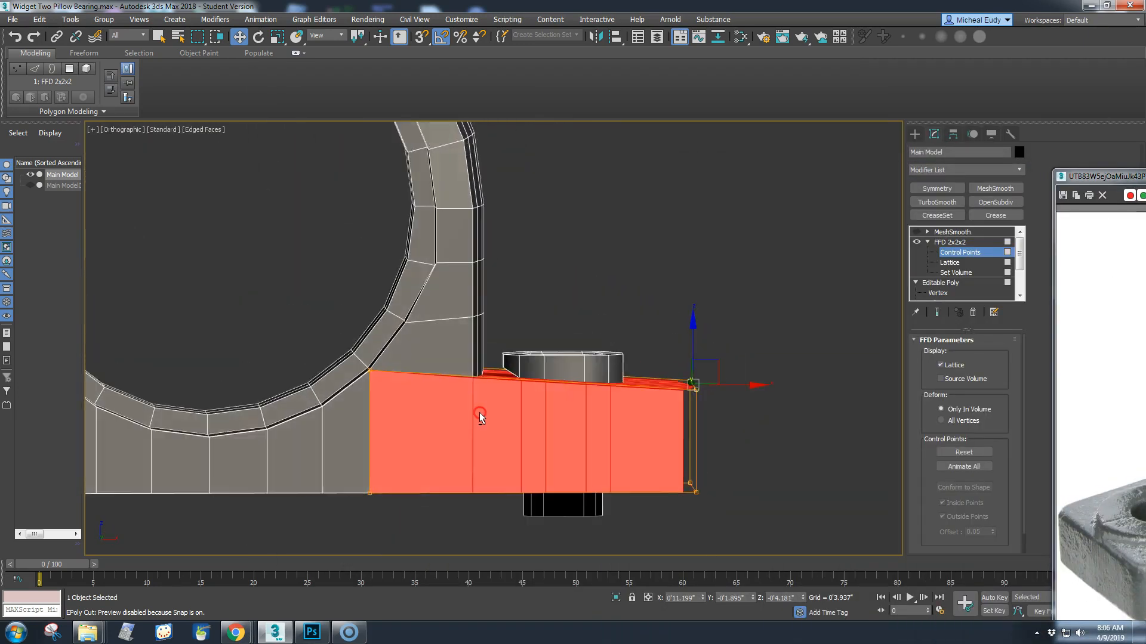
drag(692, 334, 693, 329)
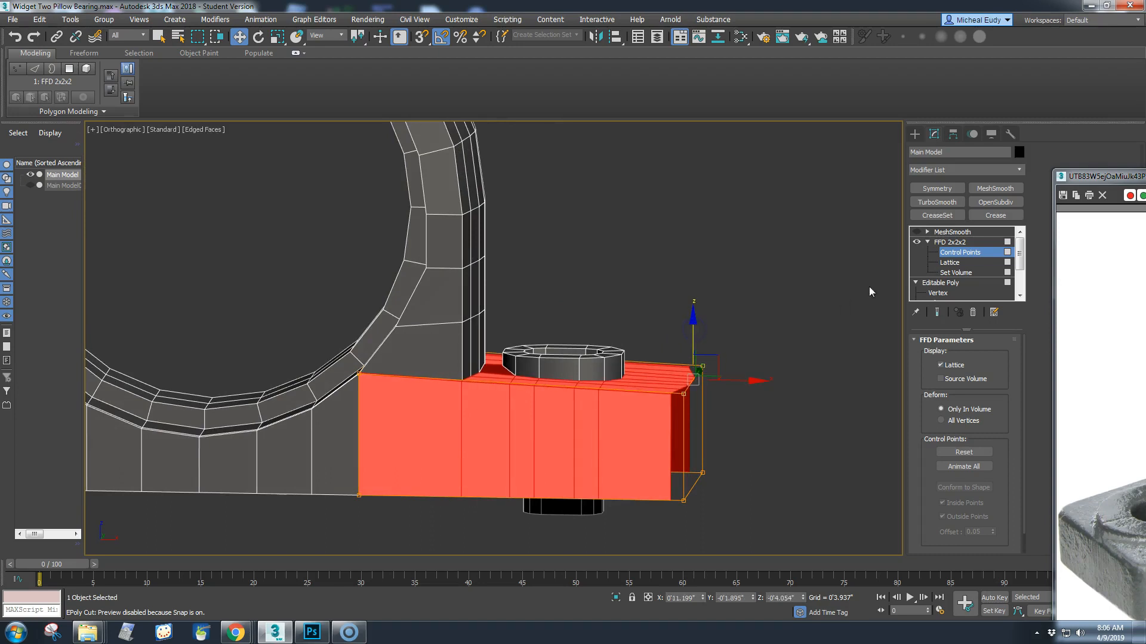
- Collapse the modifier stack down to and including FFD 2x2x2, keeping MeshSmooth above it
click(950, 242)
right_click(626, 416)
click(953, 243)
right_click(954, 241)
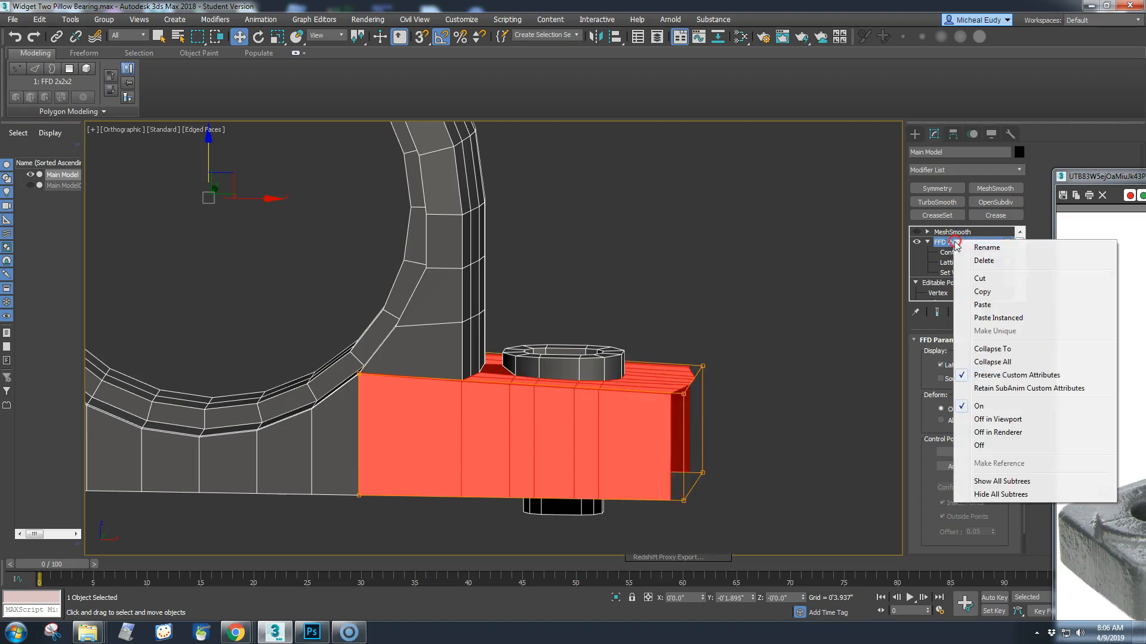
click(991, 349)
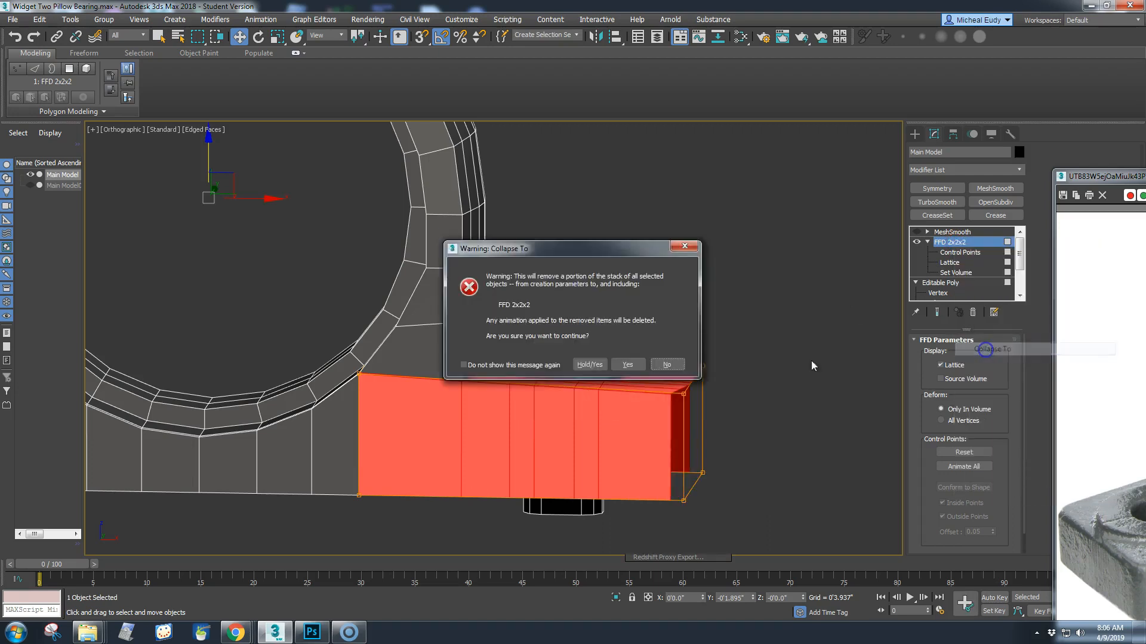
click(619, 364)
- Frame the whole model, reselect the main model, and examine the sloped foot and the gap beside the boss
click(724, 345)
alt+middle_drag(724, 345, 659, 406)
key(z)
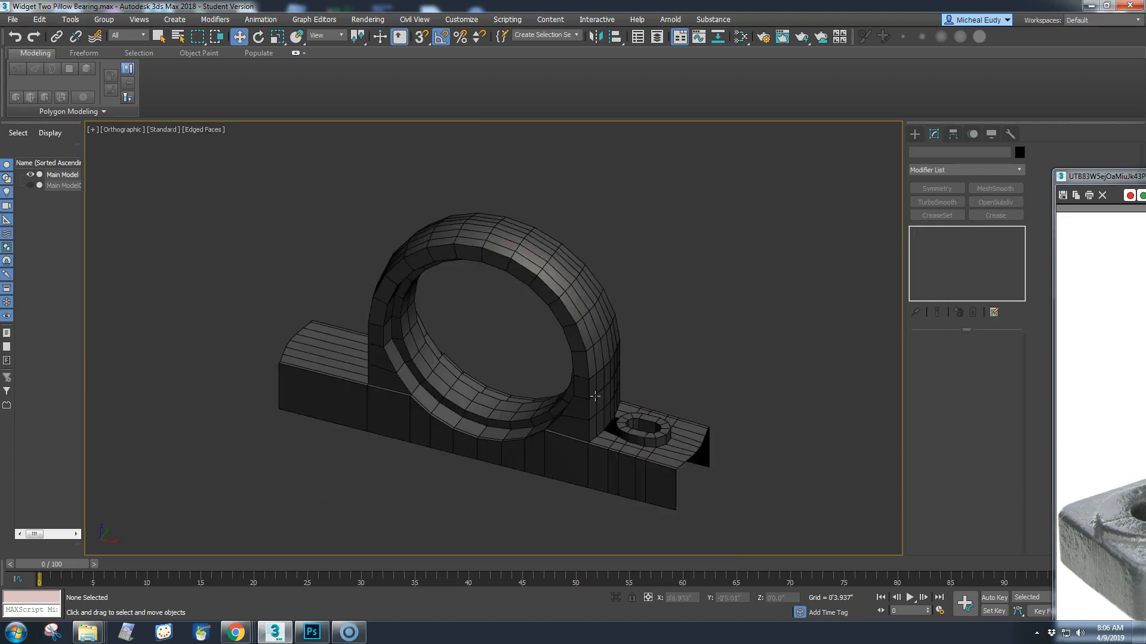
click(614, 435)
scroll(656, 456, up, 5)
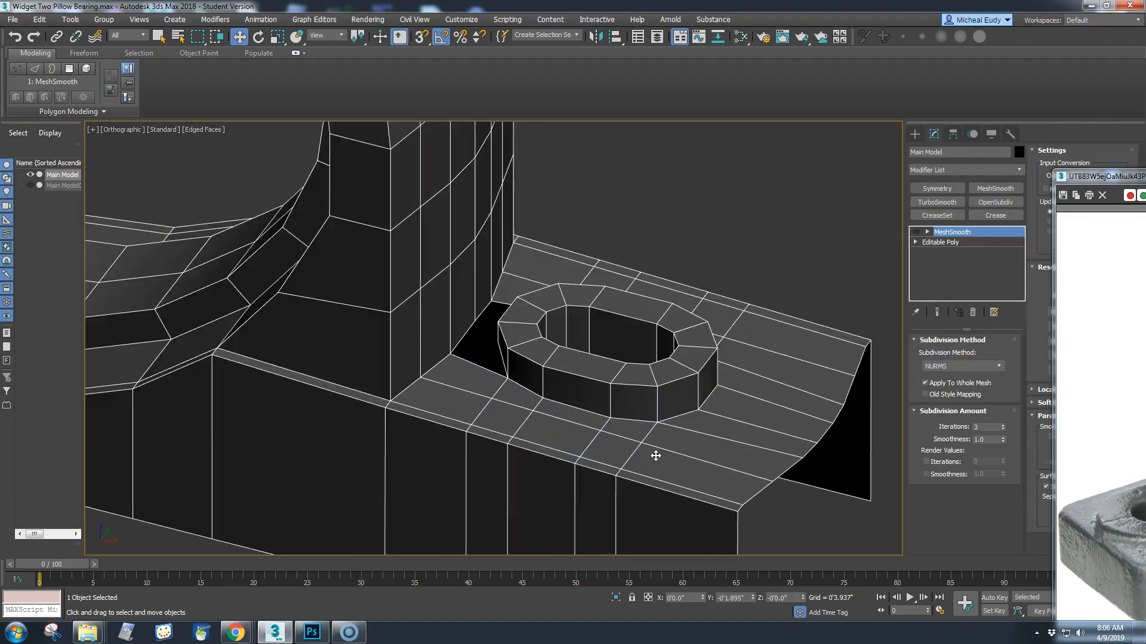
scroll(655, 455, up, 2)
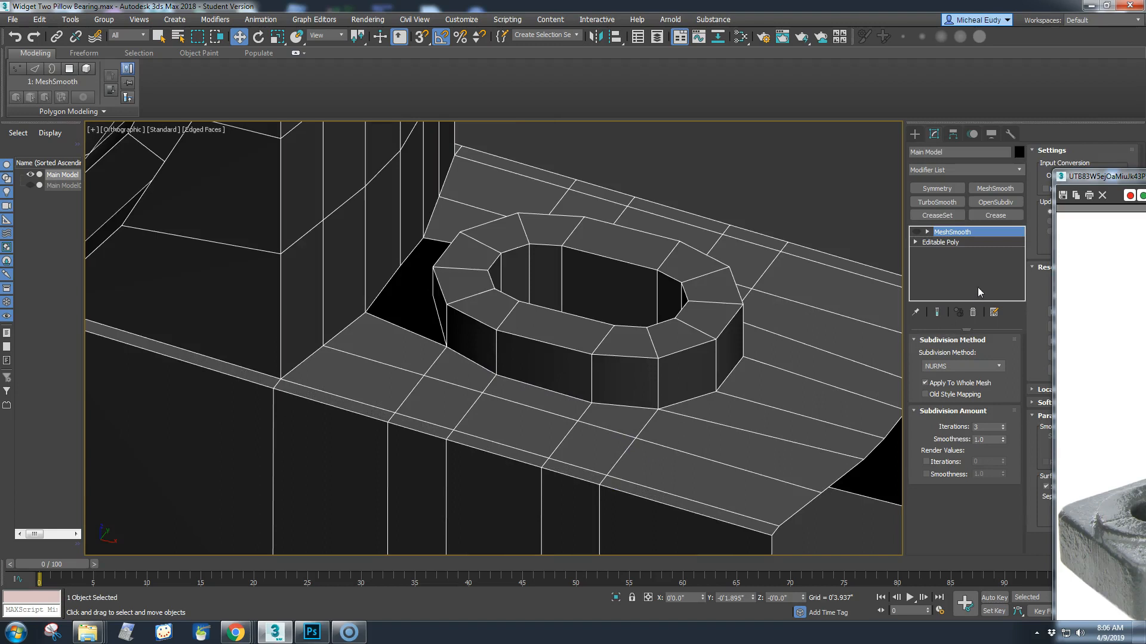
- Enter the main model's Editable Poly polygon level and turn on Ignore Backfacing and By Angle at 45
click(911, 133)
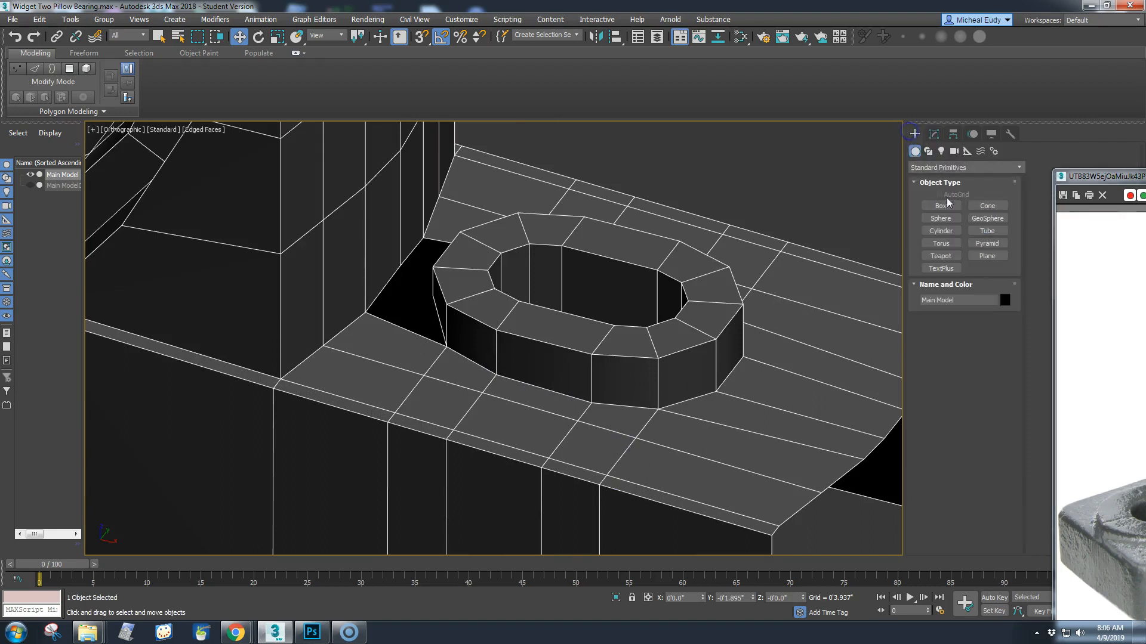
click(940, 135)
click(916, 242)
click(939, 283)
key(ctrl+a)
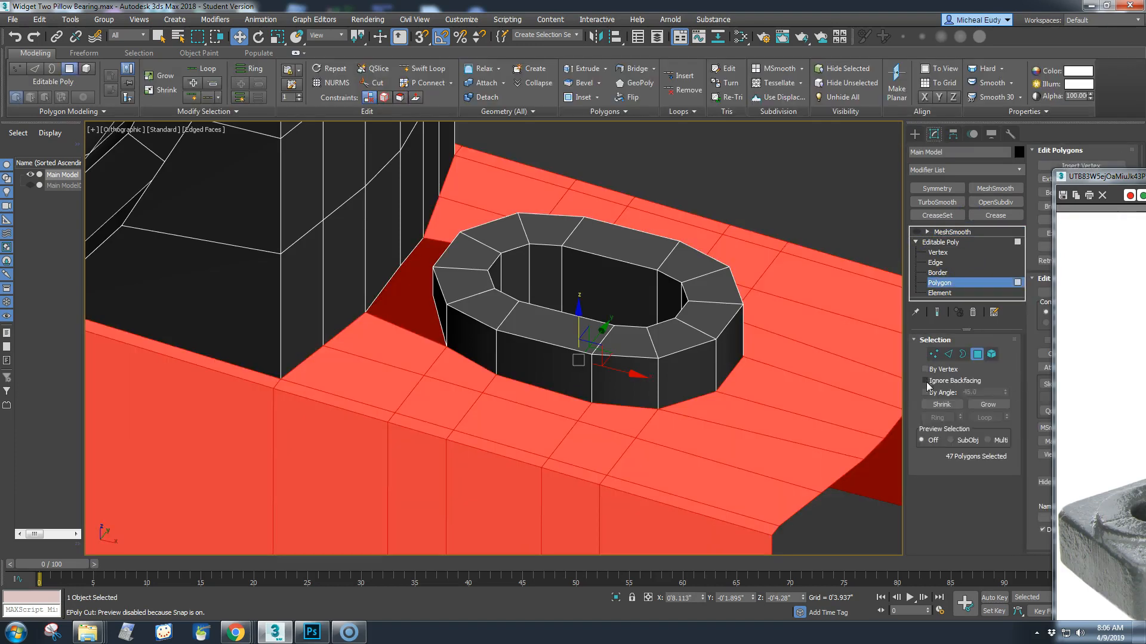
click(925, 393)
click(925, 381)
- Select the ring of polygons on top of the boss and lower it about 0.216 inches
click(711, 314)
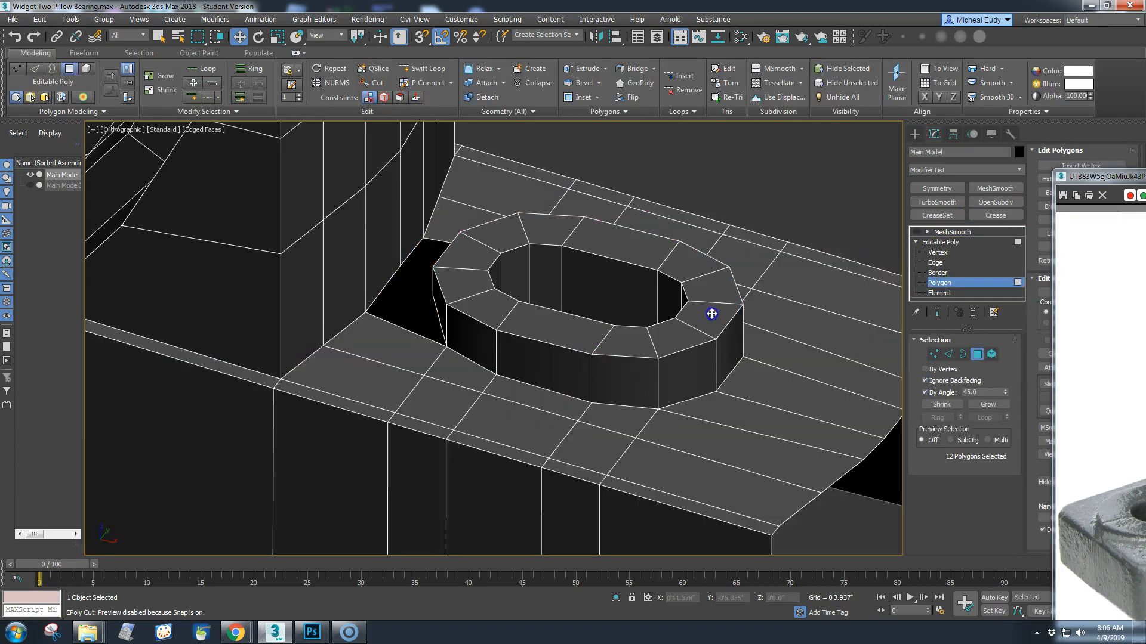
drag(580, 258, 580, 263)
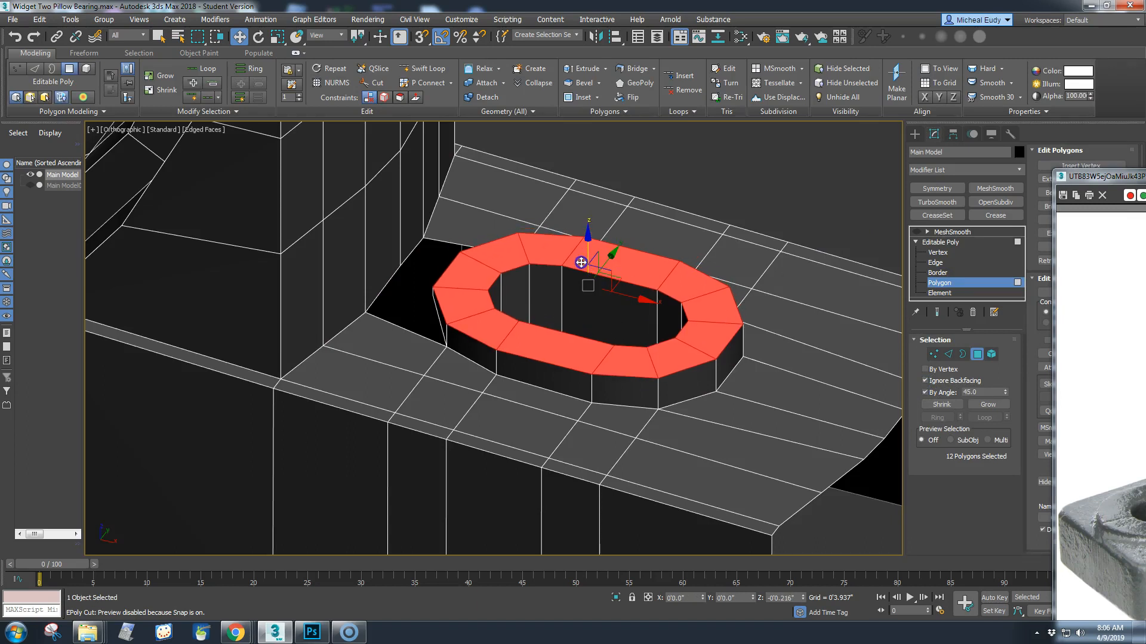
click(977, 353)
middle_drag(698, 180, 700, 195)
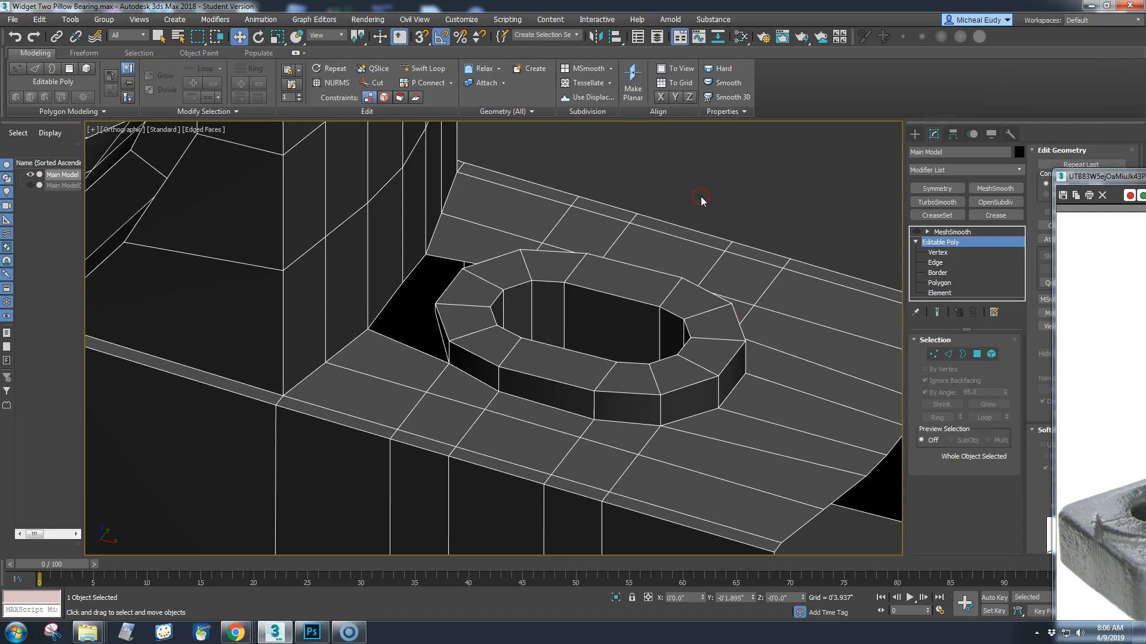
scroll(701, 197, down, 2)
scroll(624, 223, up, 2)
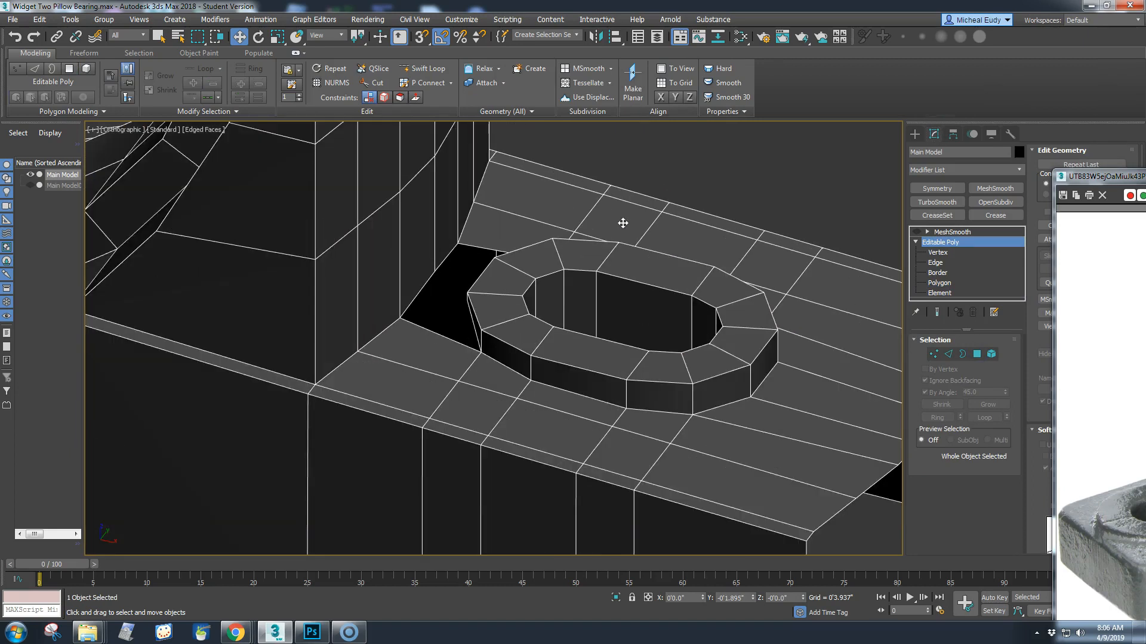
- Turn off Ignore Backfacing and By Angle, and delete the two foot polygons flanking the gap between the upright and the boss
click(977, 353)
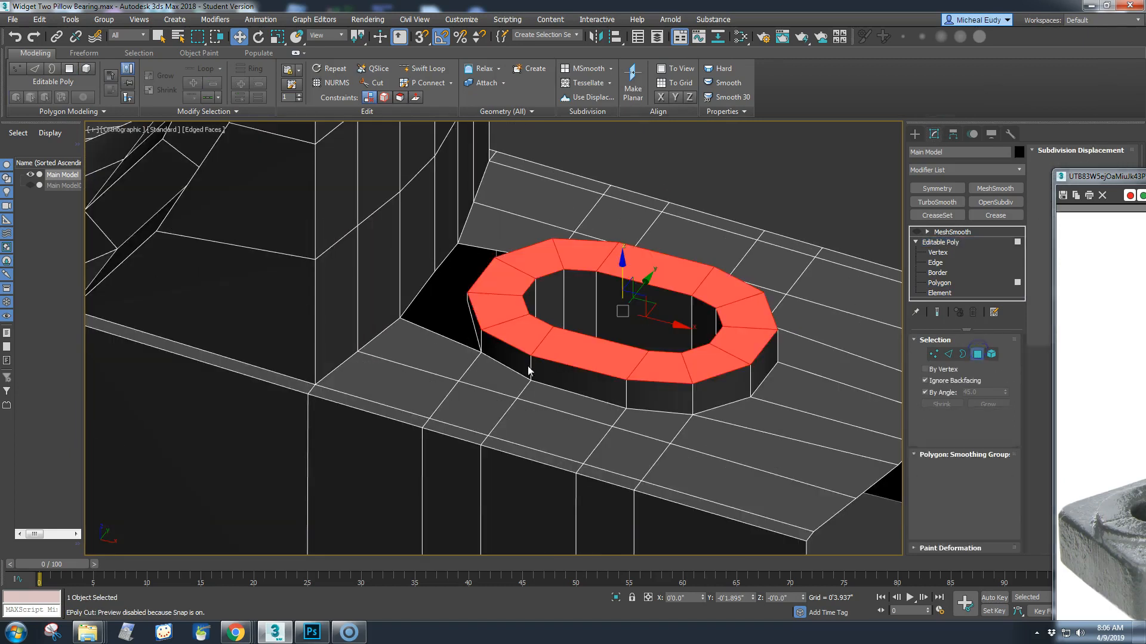
click(460, 360)
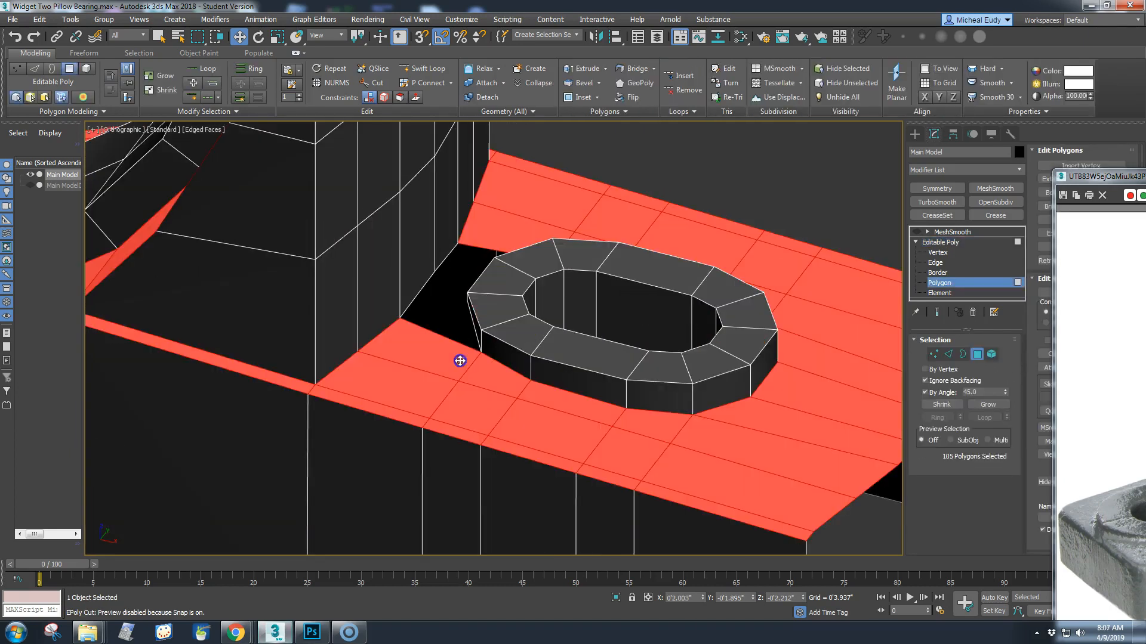
click(925, 380)
click(925, 392)
click(818, 225)
click(509, 230)
ctrl+click(441, 357)
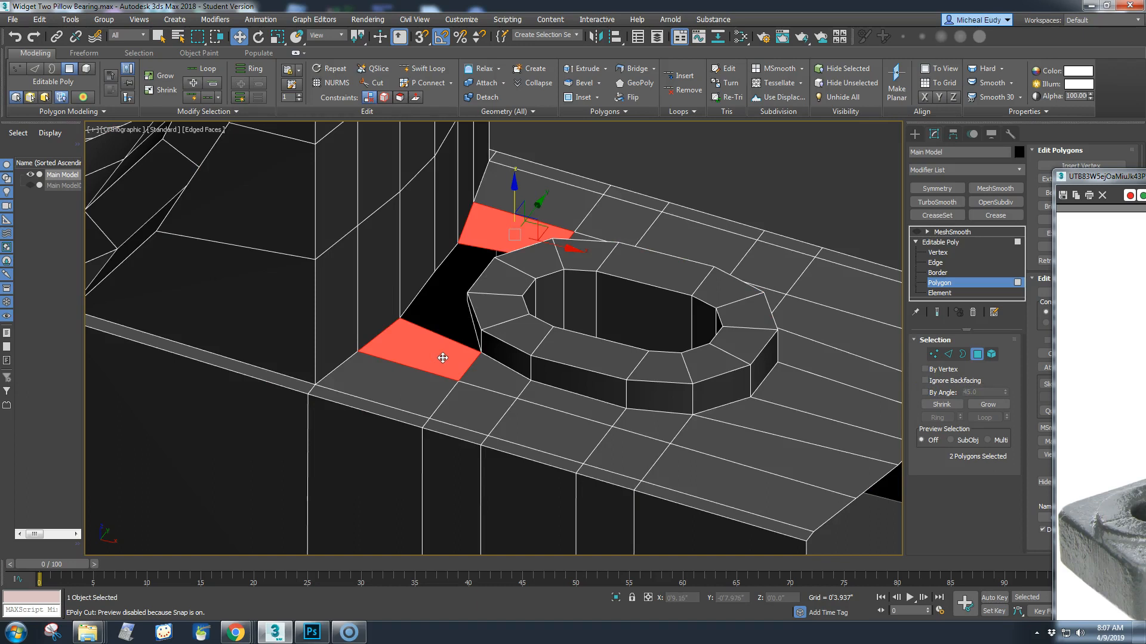
key(Delete)
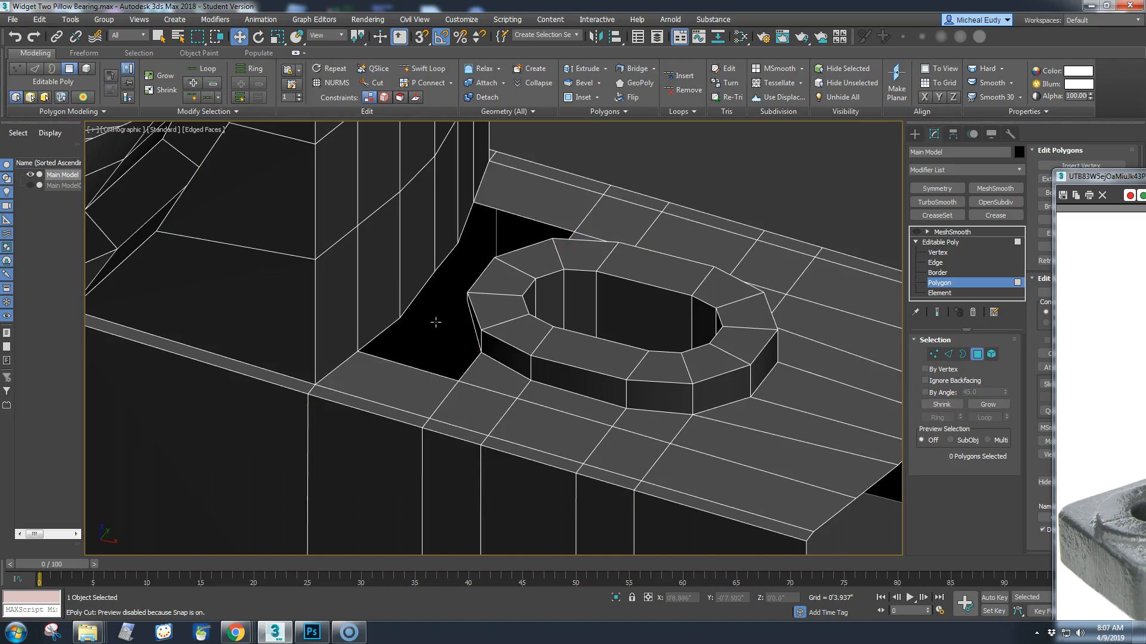
- Select the vertices along the upright's bottom edge beside the boss and move them about 0.48 inches inward along X
key(1)
click(400, 318)
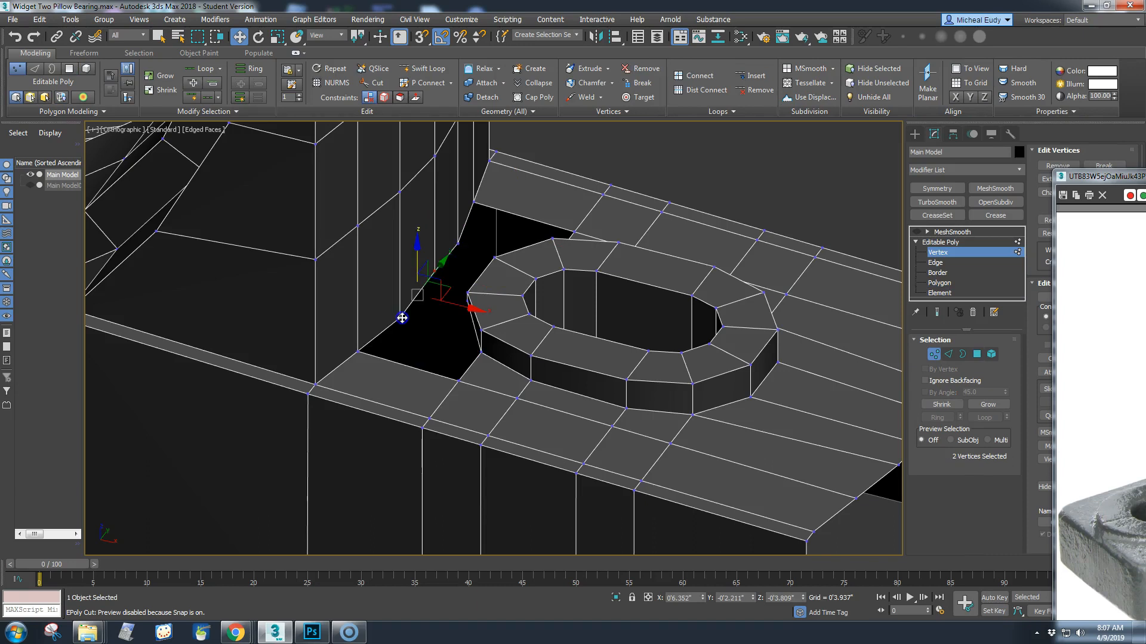
ctrl+click(456, 243)
drag(459, 284, 416, 276)
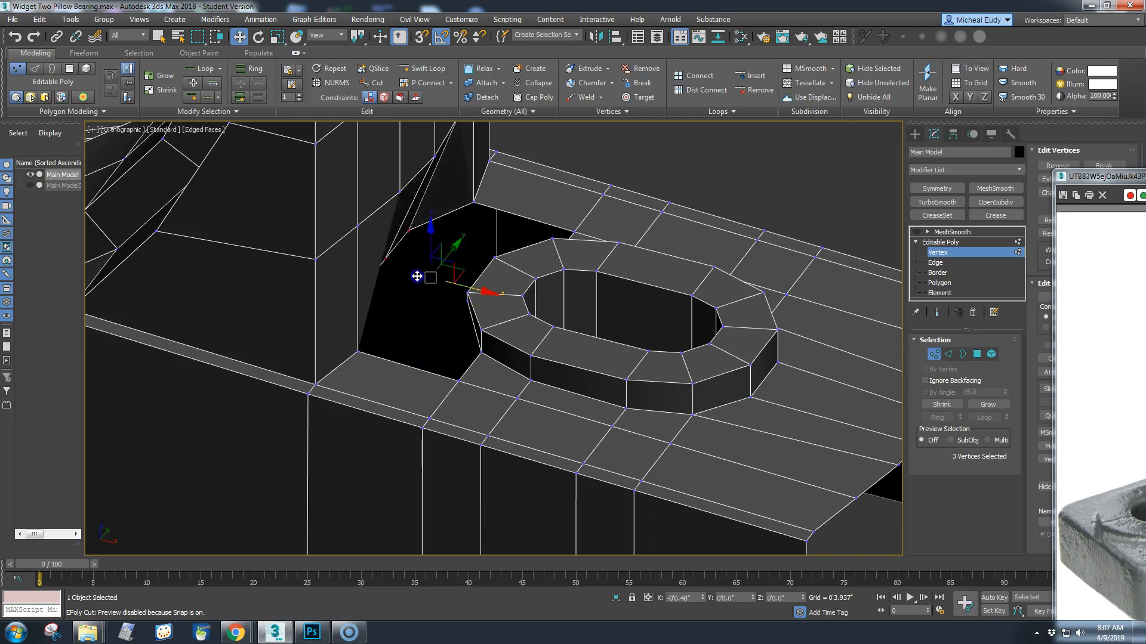
- Move the three upright vertices one row above the gap about 0.375 inches inward along X
middle_drag(431, 222, 419, 381)
click(389, 336)
ctrl+click(455, 313)
ctrl+click(505, 291)
drag(481, 338, 458, 320)
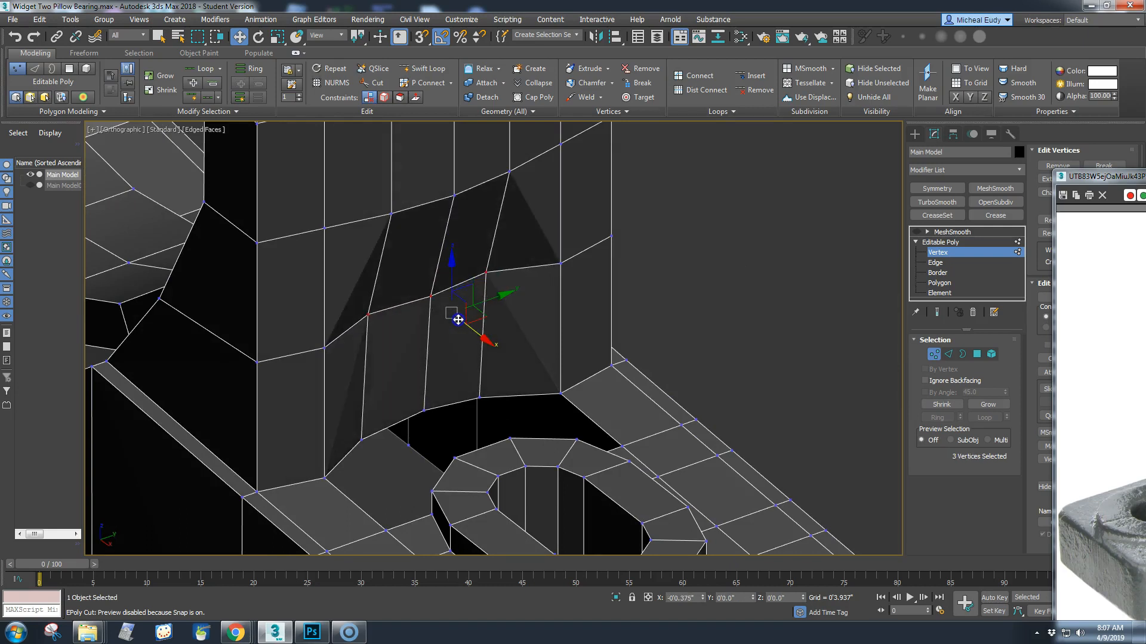
alt+middle_drag(456, 379, 490, 389)
- Compare the recess behind the boss with the pillow bearing reference photo and put the photo away
drag(1145, 189, 830, 153)
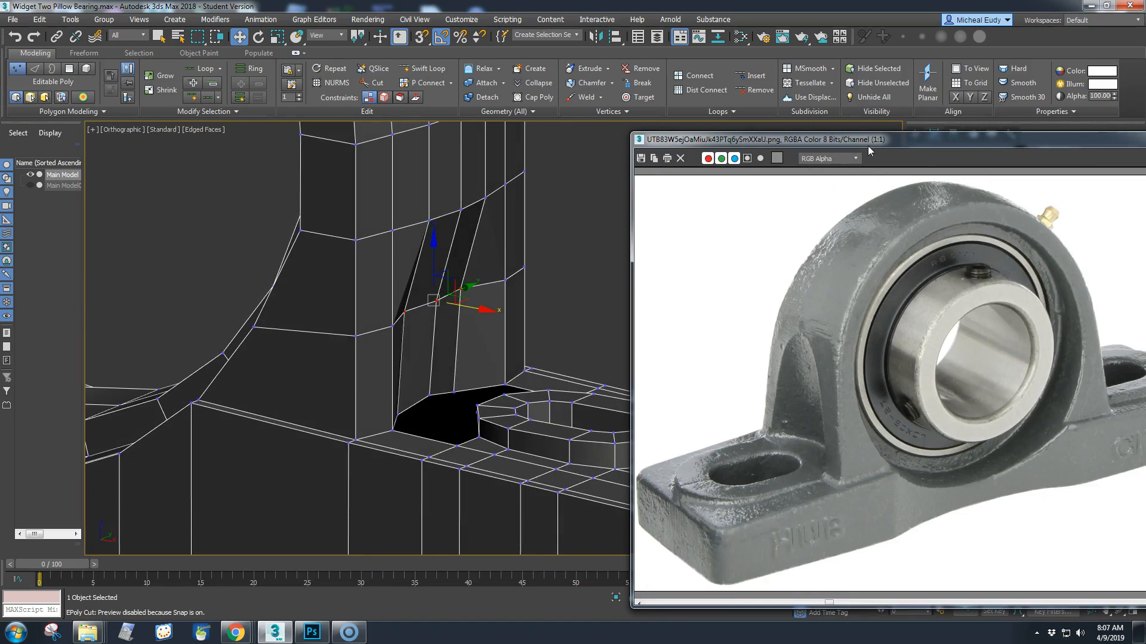
drag(866, 145, 1145, 269)
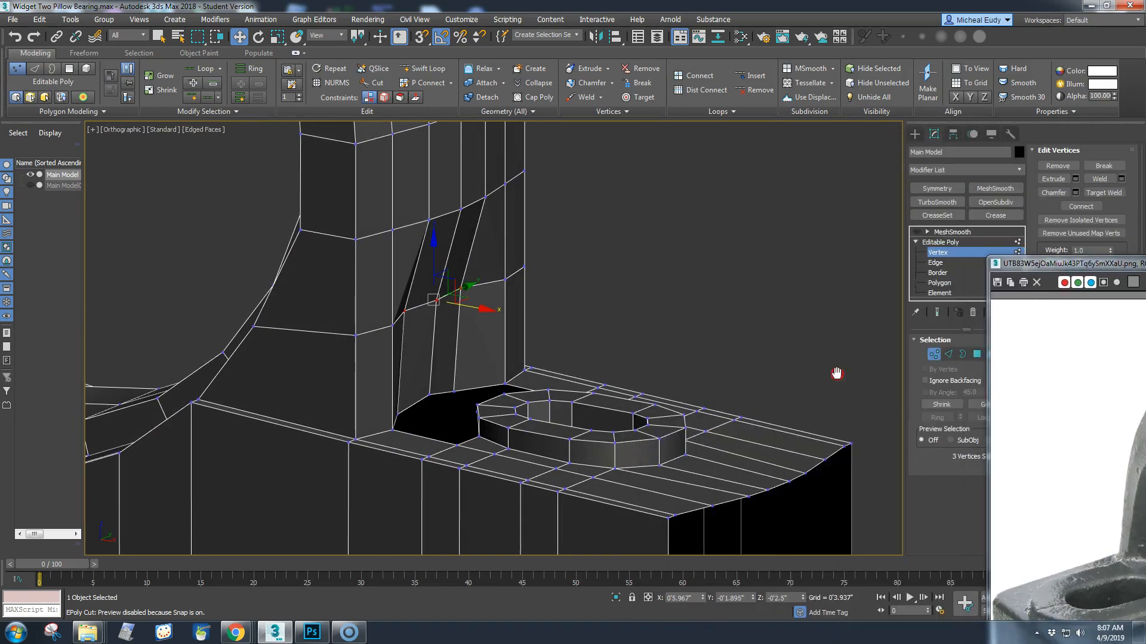
middle_drag(833, 373, 778, 349)
click(985, 326)
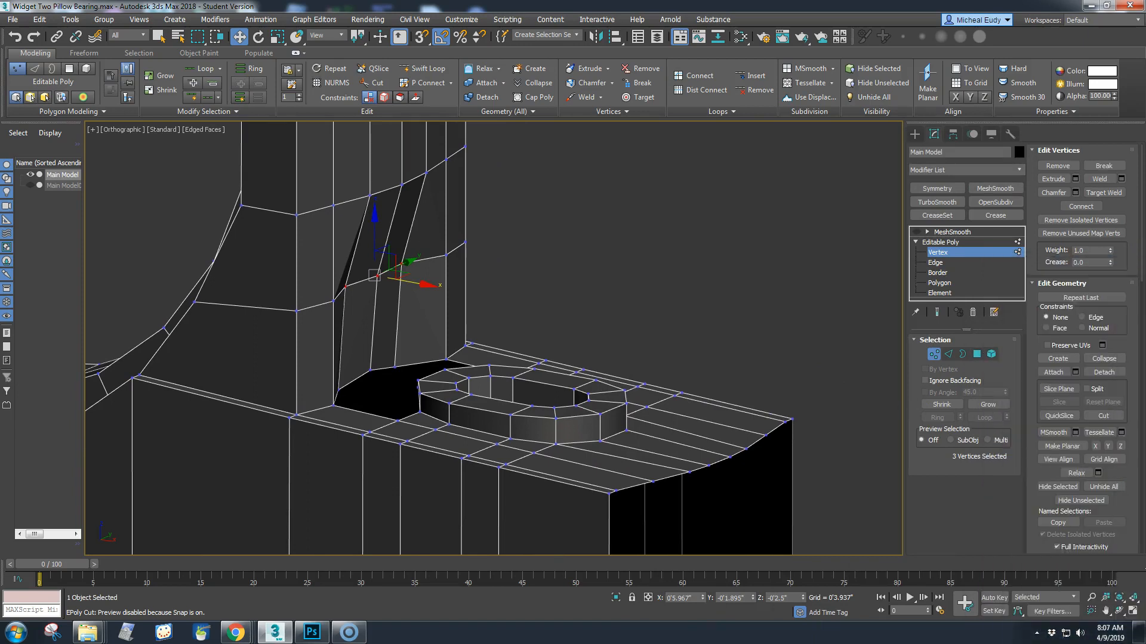
- Select the boss's top ring by angle, grow the selection onto its walls, and move it toward the upright to about X 7.406 inches
click(976, 355)
click(925, 392)
click(617, 399)
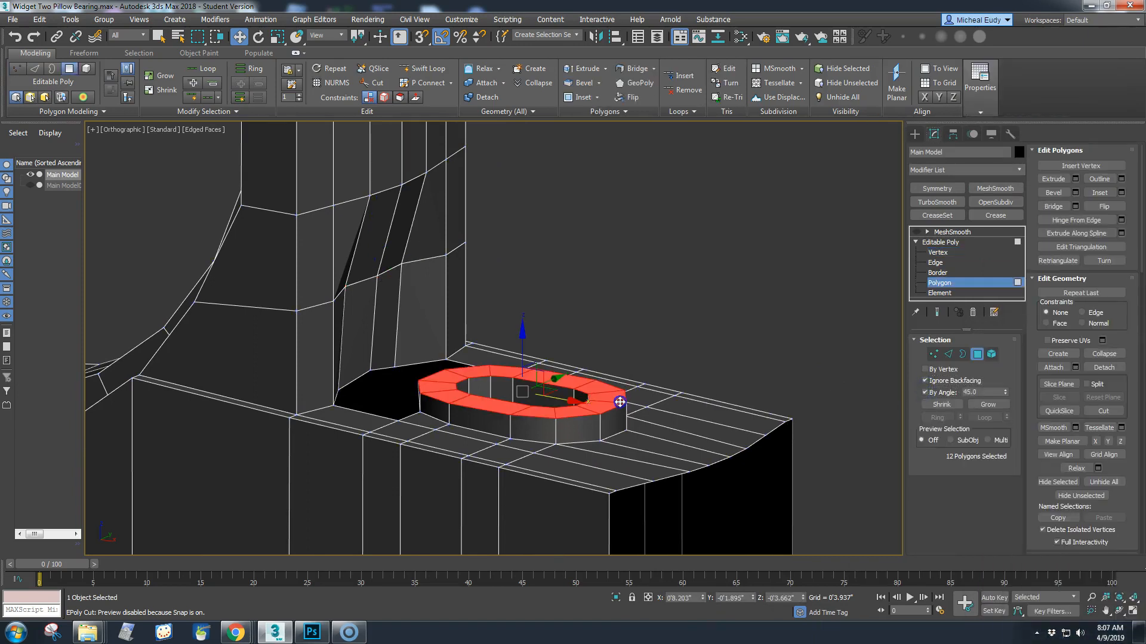
click(924, 381)
click(925, 392)
click(988, 406)
alt+middle_drag(753, 400, 617, 380)
drag(578, 455, 530, 448)
alt+middle_drag(525, 441, 486, 422)
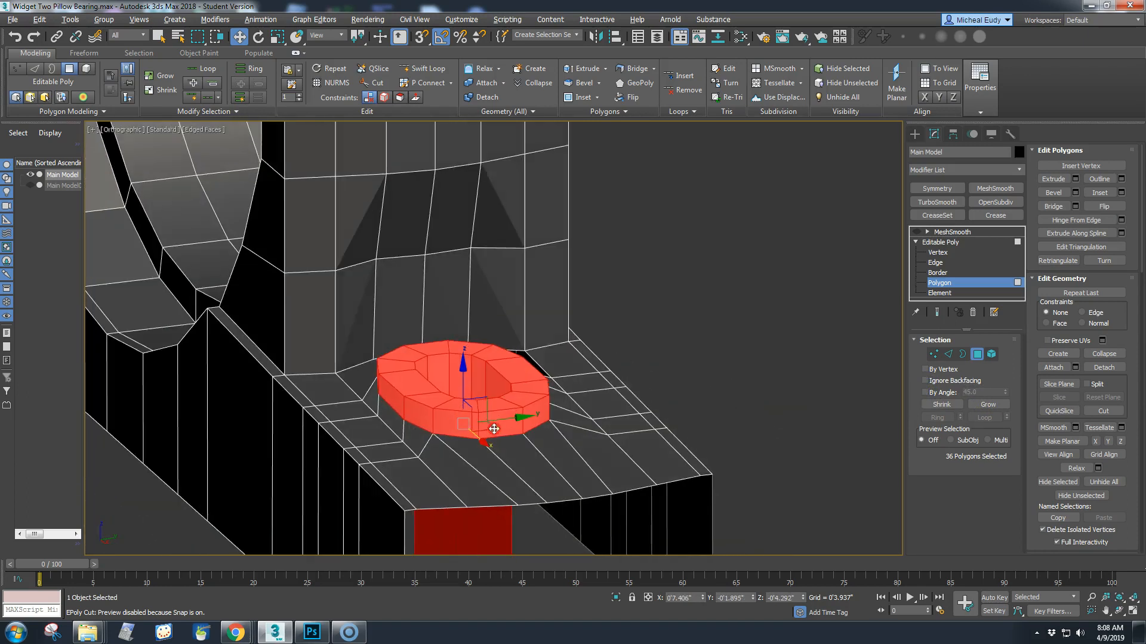
scroll(507, 436, up, 3)
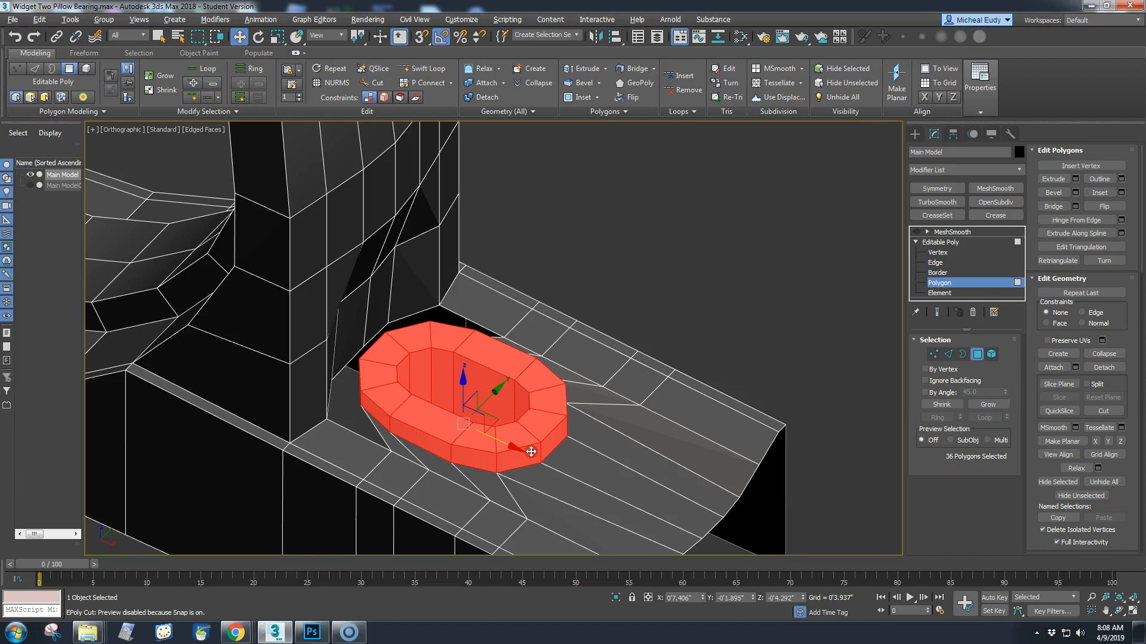
alt+middle_drag(531, 451, 567, 427)
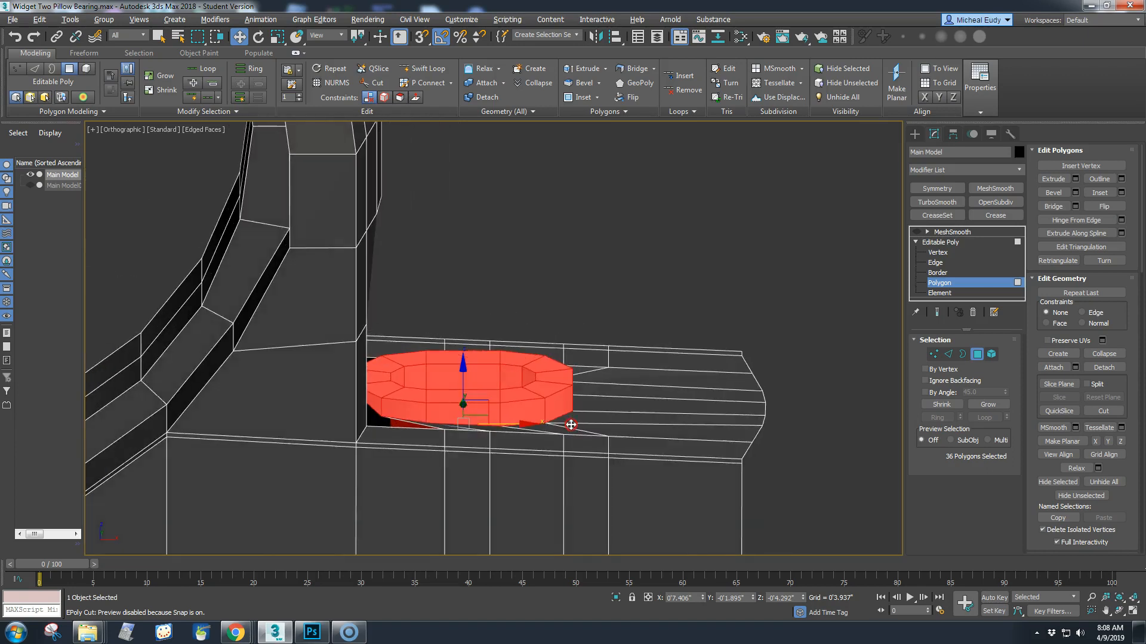
- Nudge the selected boss polygons closer to the upright, to about X 7.228 inches, checking the position in Front view
drag(523, 428, 517, 429)
alt+middle_drag(589, 406, 584, 429)
key(f)
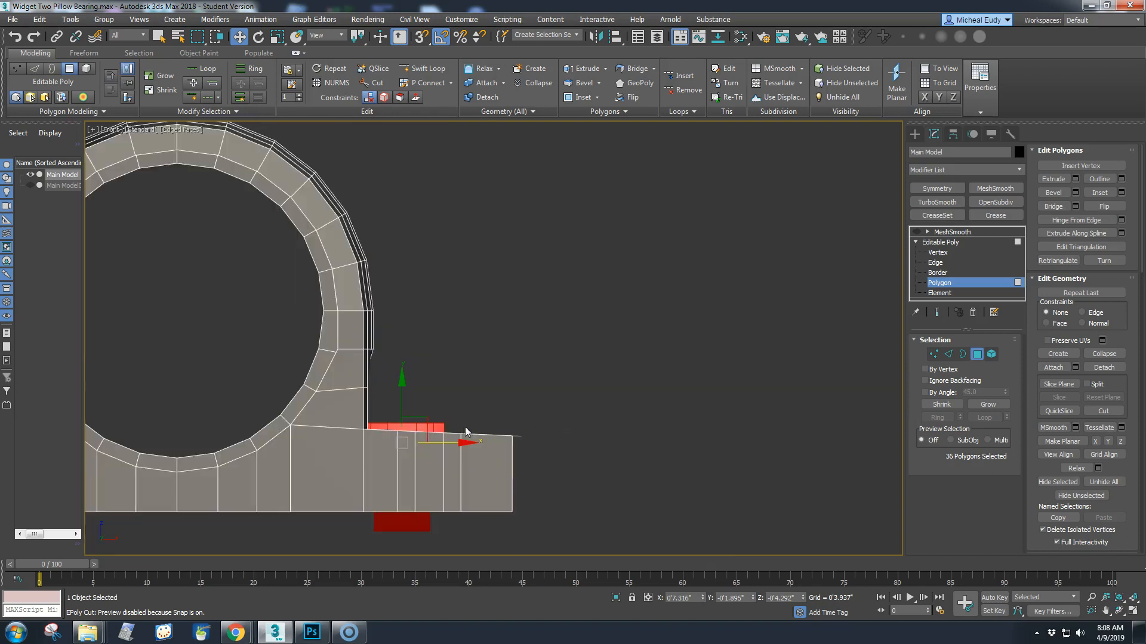
scroll(367, 435, up, 4)
scroll(388, 424, up, 2)
mouse_move(536, 438)
mouse_down()
mouse_move(567, 442)
mouse_move(530, 446)
mouse_up()
scroll(530, 445, down, 6)
alt+middle_drag(530, 446, 480, 478)
scroll(515, 452, up, 4)
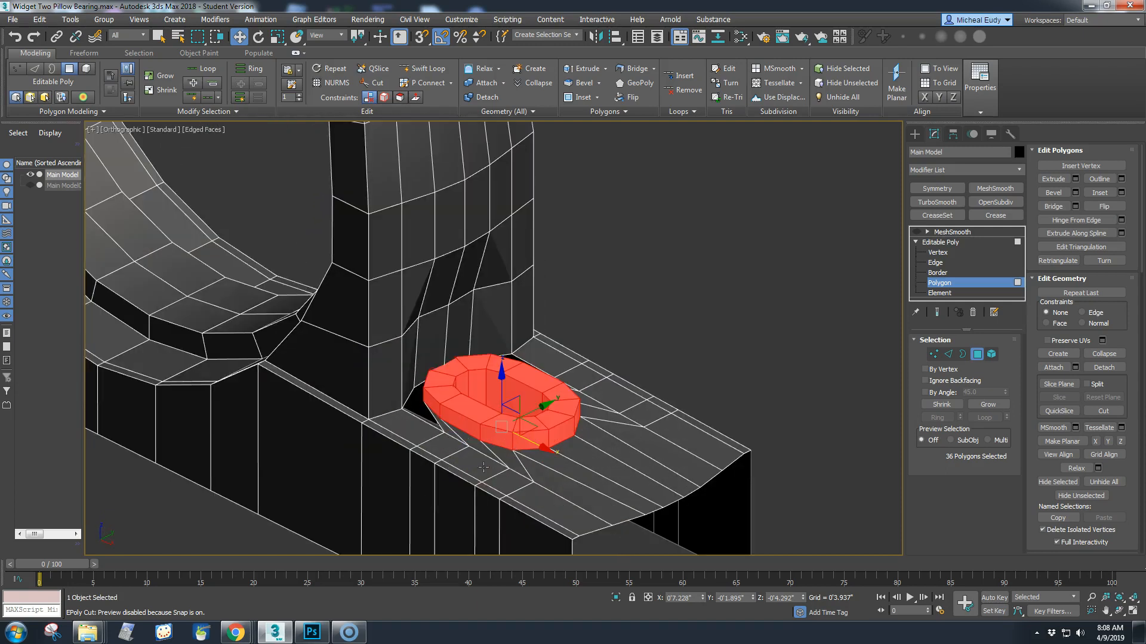
- Store the selected boss polygons as the named selection set "hole top", test recalling it, and clear the selection
scroll(483, 467, up, 4)
middle_drag(506, 394, 571, 318)
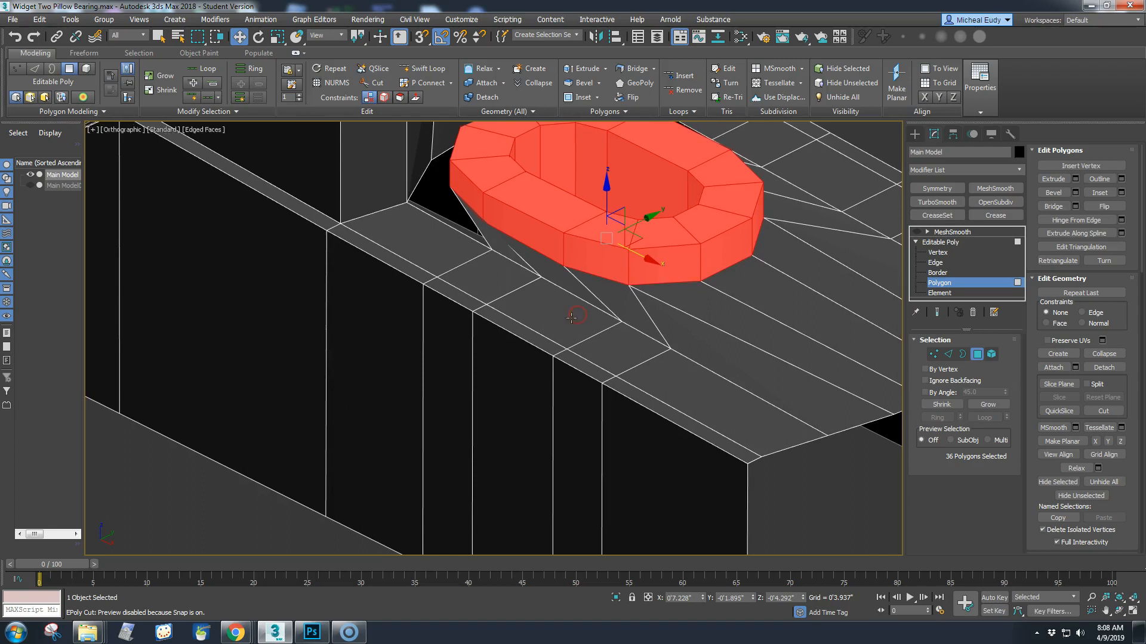
scroll(552, 364, down, 2)
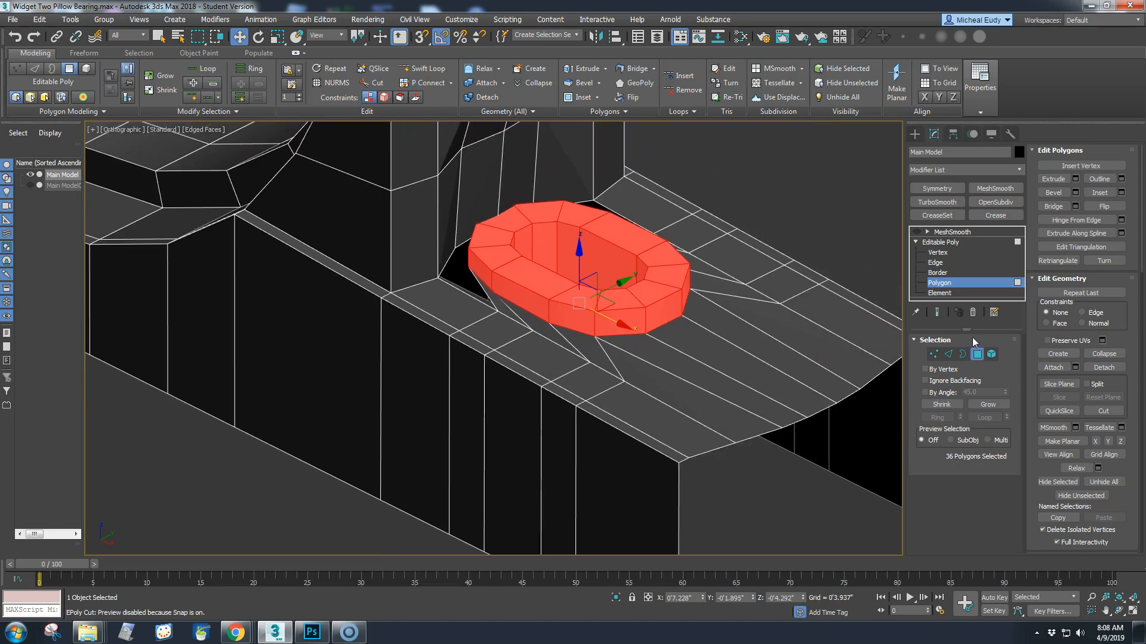
click(525, 35)
click(741, 158)
click(575, 34)
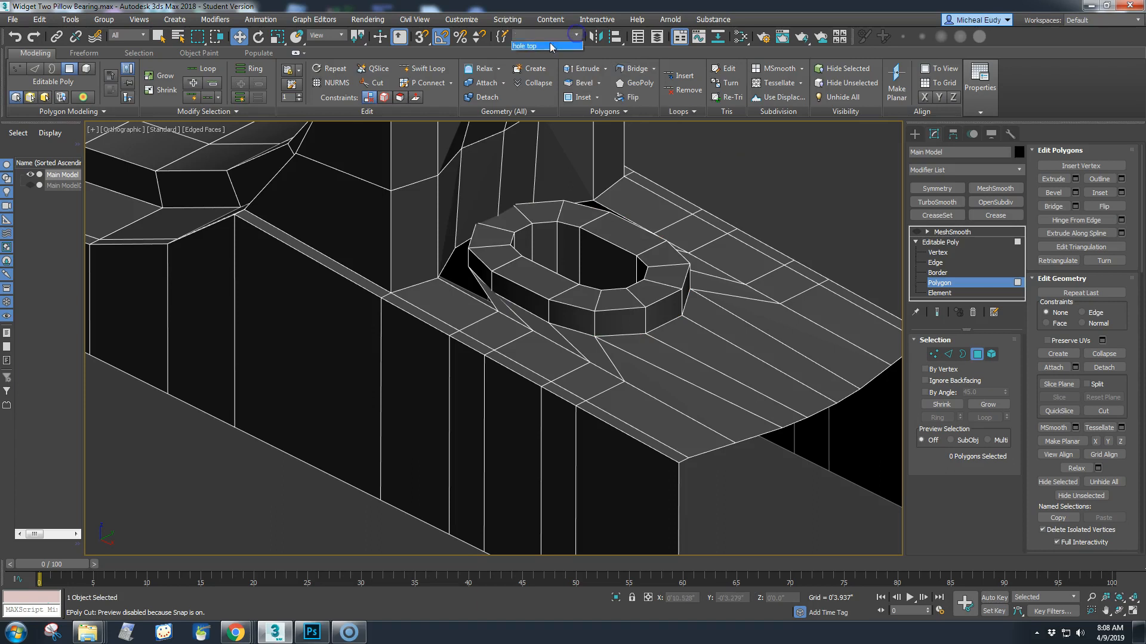
click(550, 46)
click(749, 168)
middle_drag(736, 372, 695, 309)
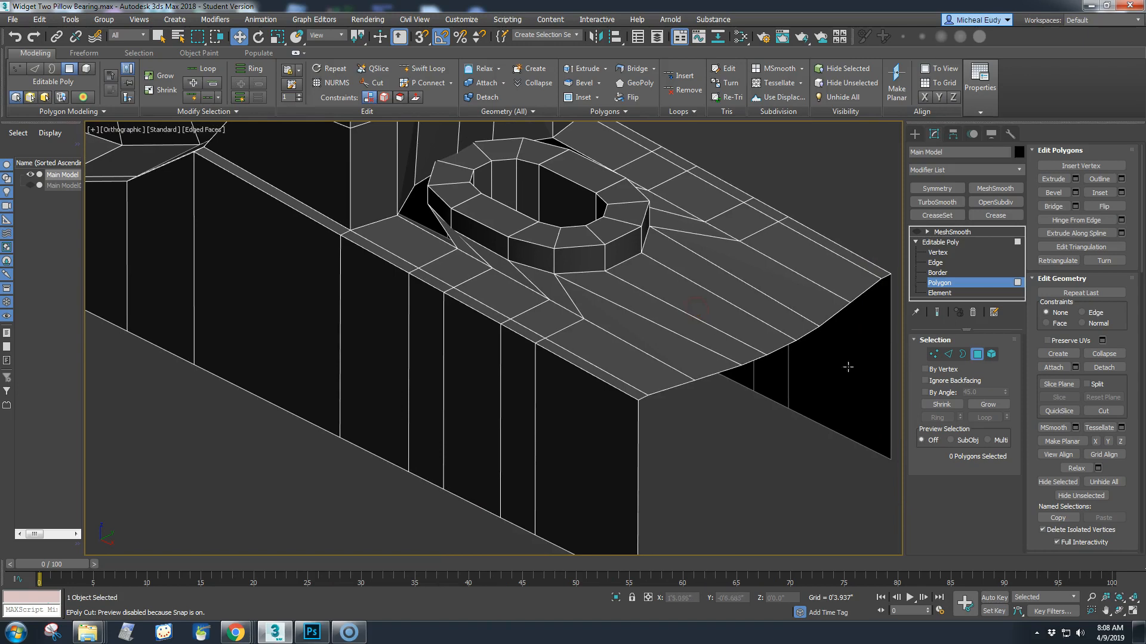
- Select the four edge loops running up the foot's near side into the boss, undoing the accidental edge move
click(948, 354)
double_click(432, 267)
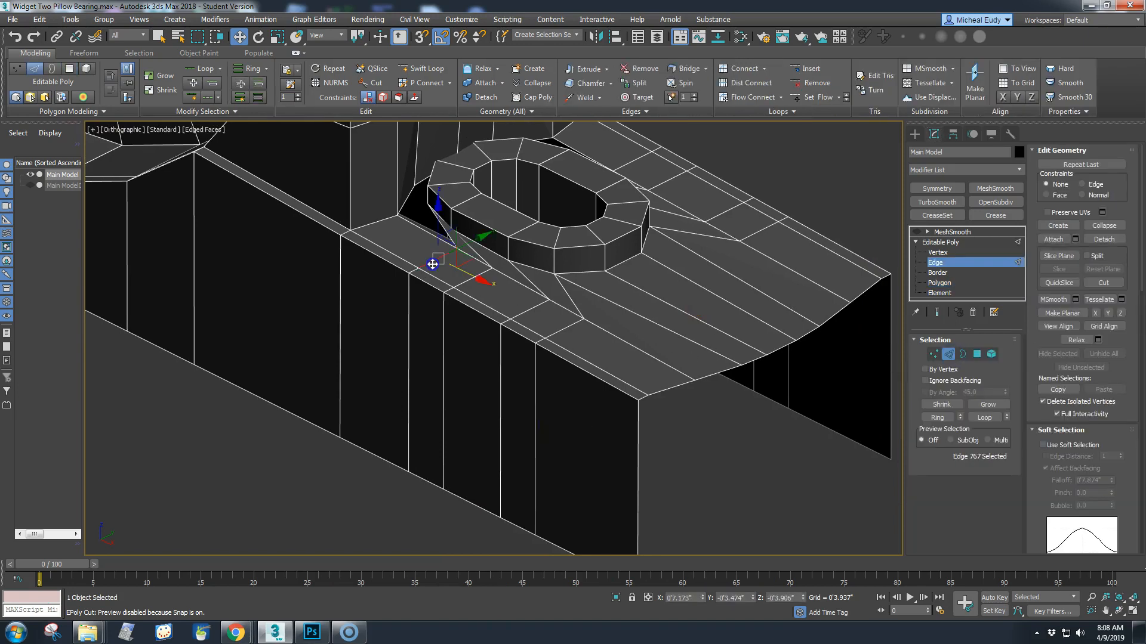
ctrl+double_click(462, 285)
ctrl+double_click(537, 322)
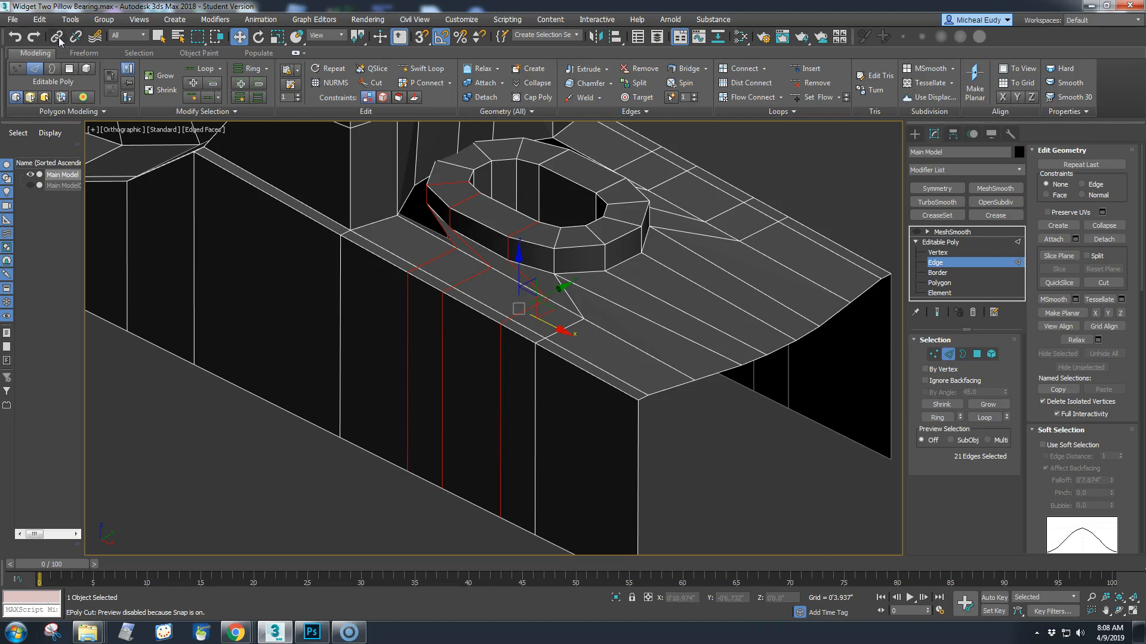
click(14, 37)
click(158, 36)
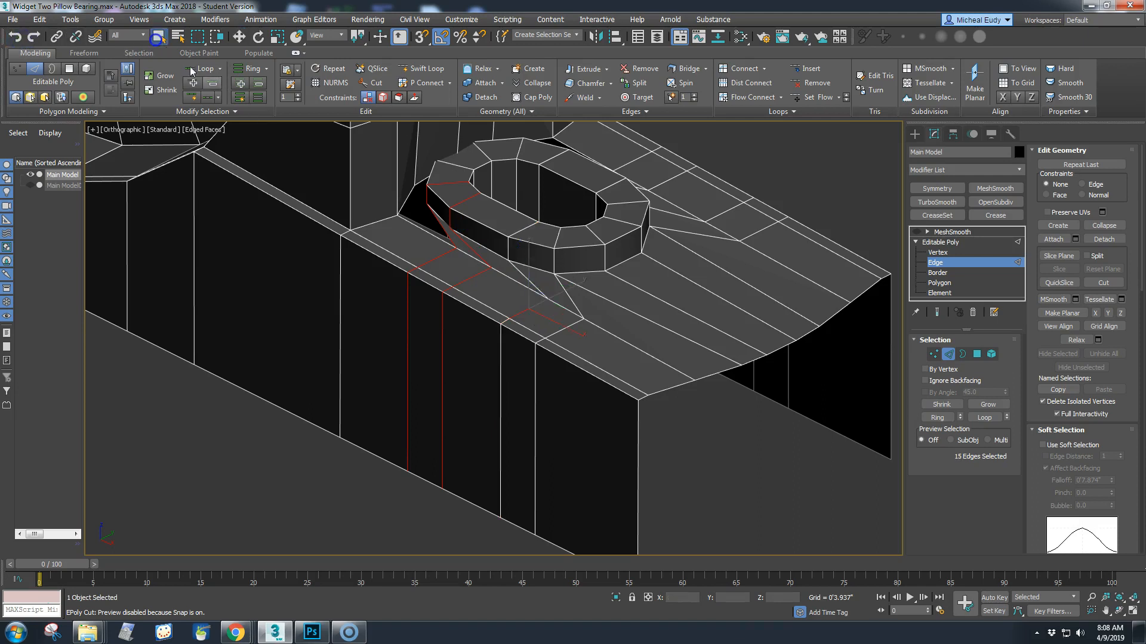
ctrl+double_click(501, 373)
ctrl+double_click(534, 386)
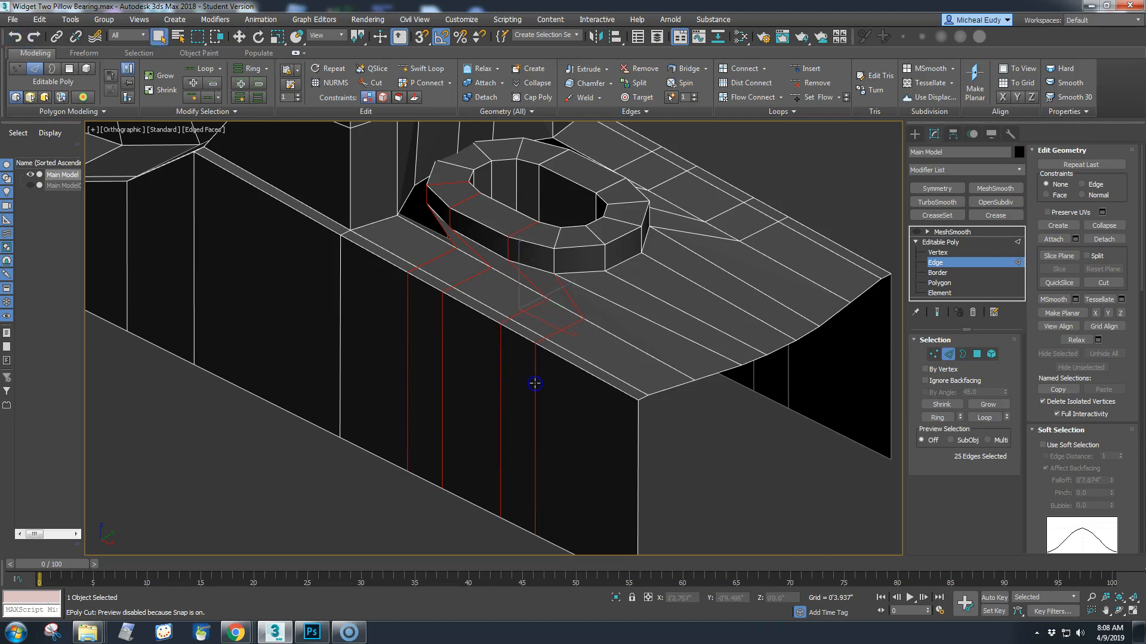
- Add the matching edge loops on the foot's far side to the selection
ctrl+double_click(759, 231)
ctrl+double_click(662, 182)
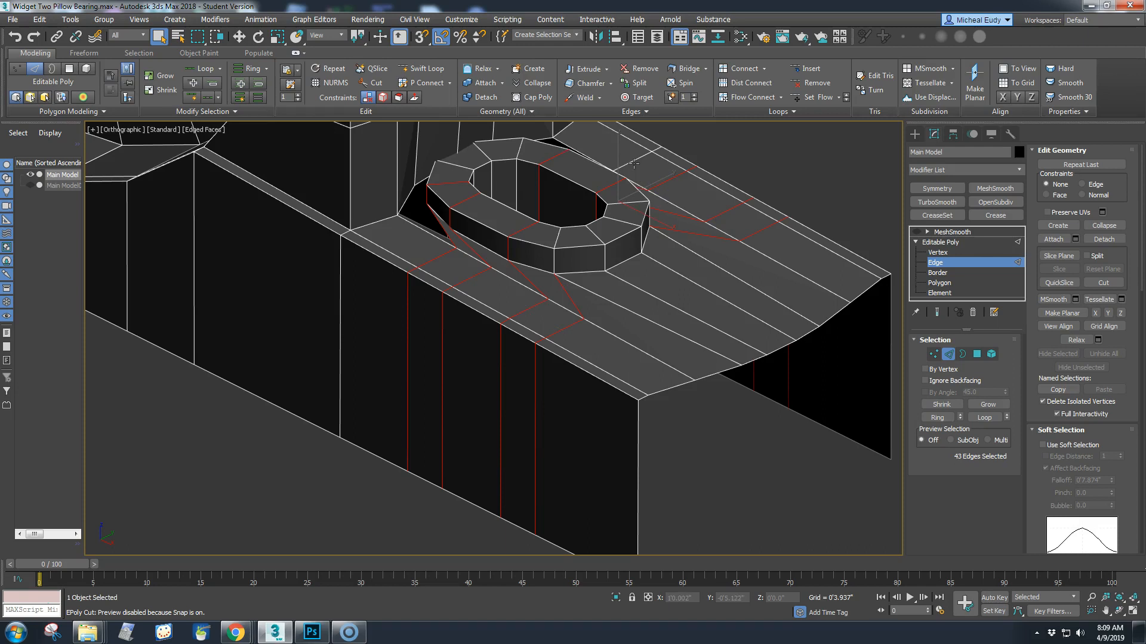
ctrl+double_click(634, 163)
- Show the model see-through in Top view and remove the bolt hole's edges from the edge selection
key(v)
key(t)
scroll(509, 289, up, 2)
middle_drag(535, 299, 609, 305)
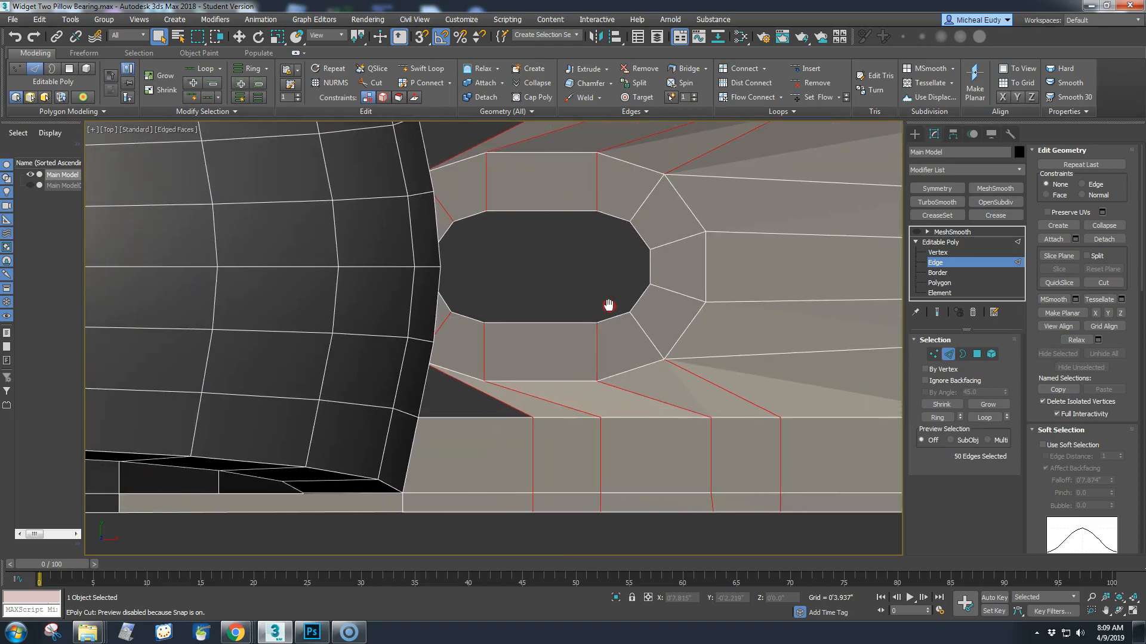
key(alt+x)
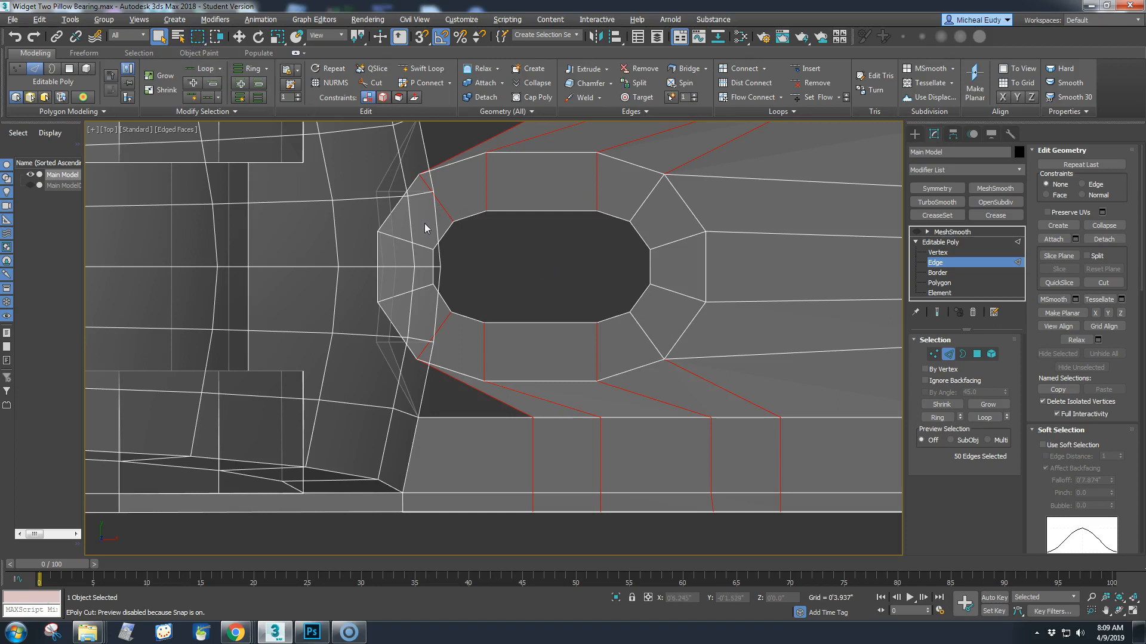
drag(430, 207, 641, 344)
- Remove the boss edges rising above the sloped foot from the selection in Front view
key(f)
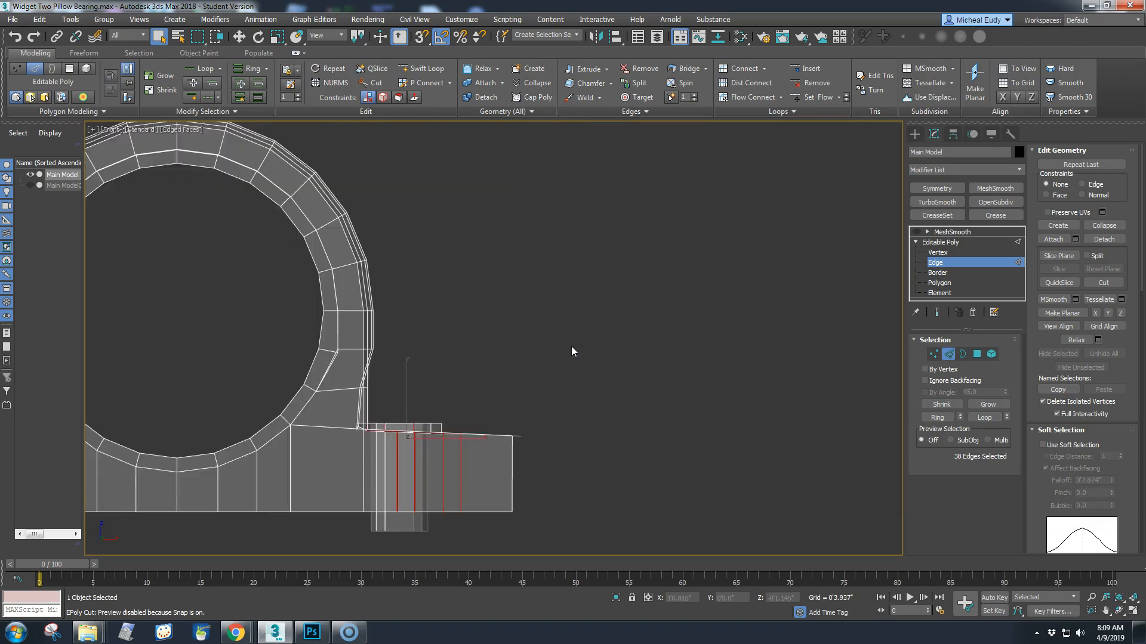
middle_drag(463, 382, 461, 388)
scroll(666, 268, down, 5)
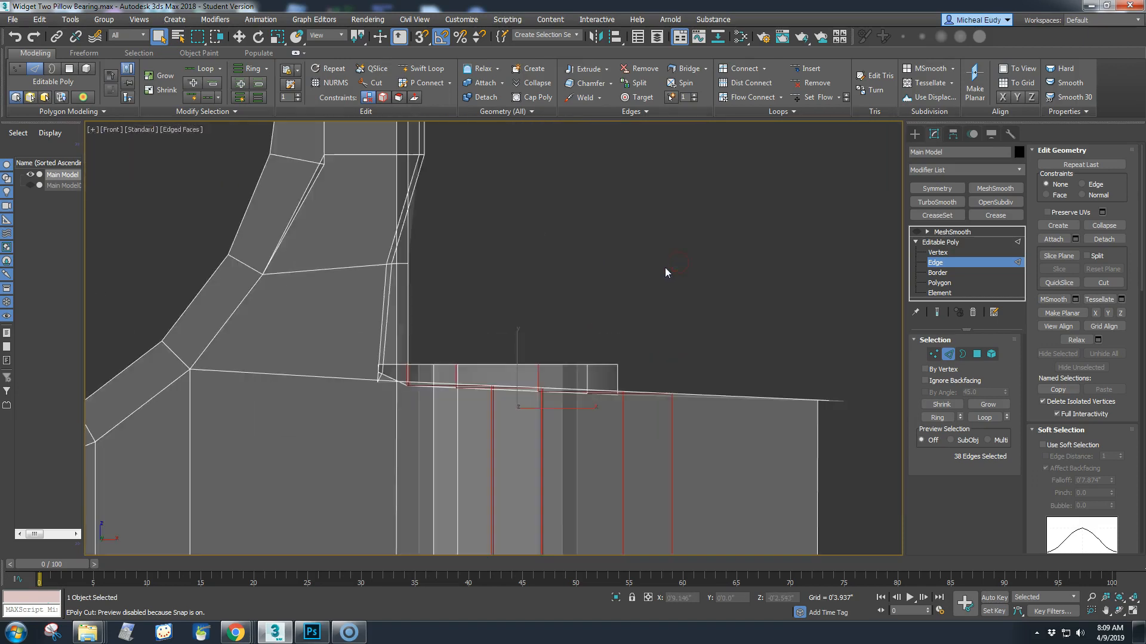
alt+drag(141, 263, 656, 382)
alt+middle_drag(699, 318, 673, 373)
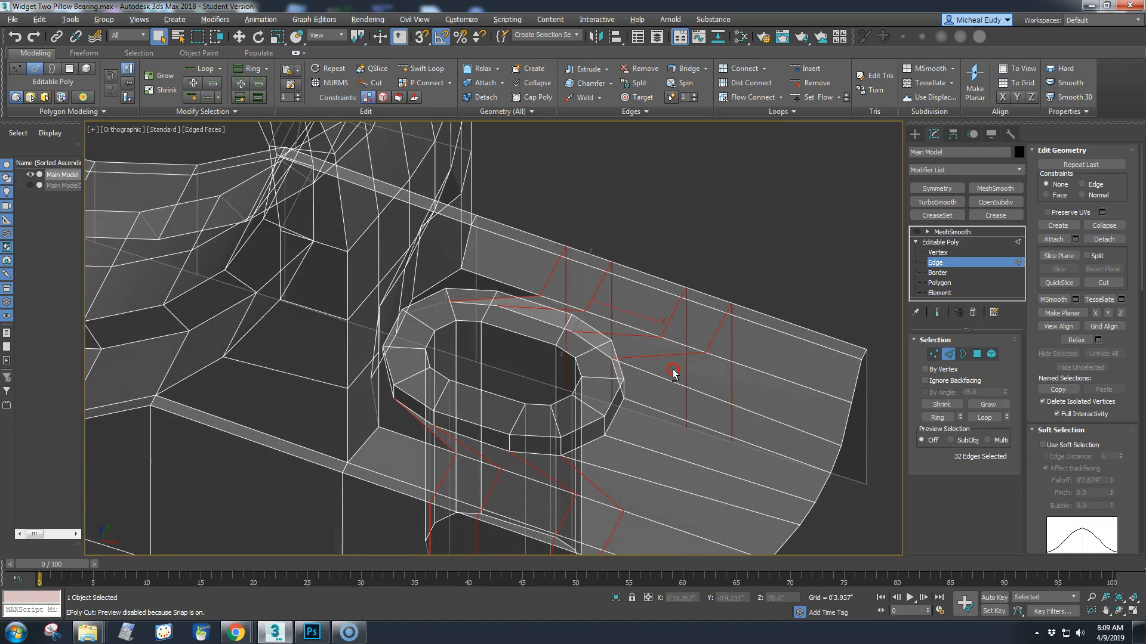
- Deselect the remaining edges around the boss in Top view, keeping only those along the foot's two long sides
key(v)
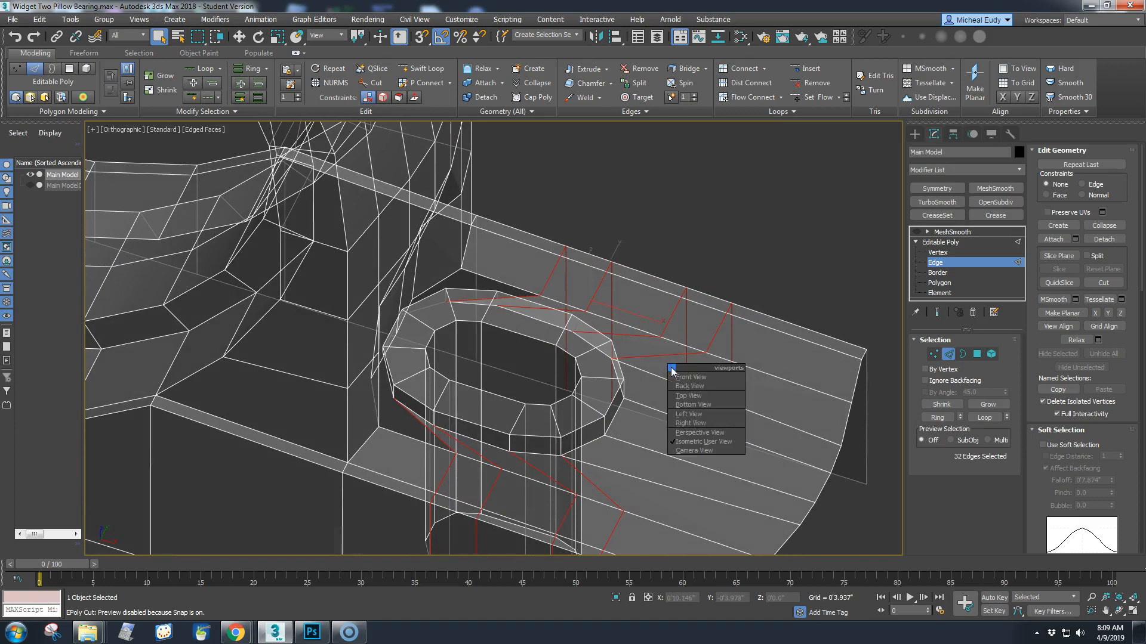
key(t)
scroll(680, 355, down, 3)
scroll(689, 341, up, 1)
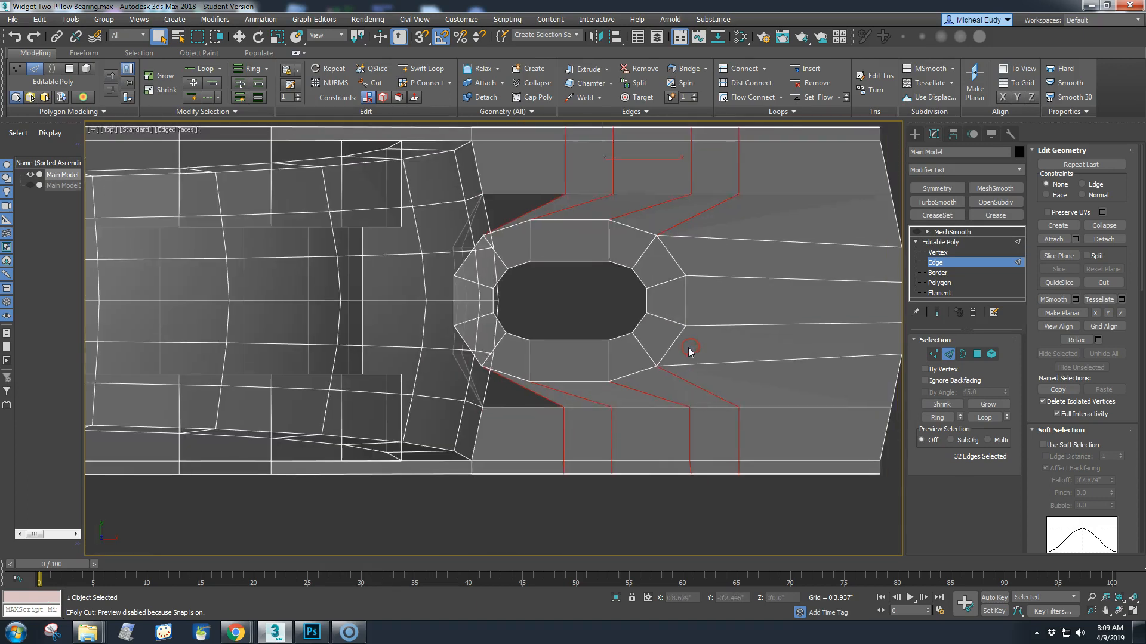
alt+drag(458, 217, 722, 382)
- Try moving the selected side edges about 0.863 inches along X toward the upright without a constraint
right_click(762, 301)
click(773, 311)
drag(670, 141, 598, 151)
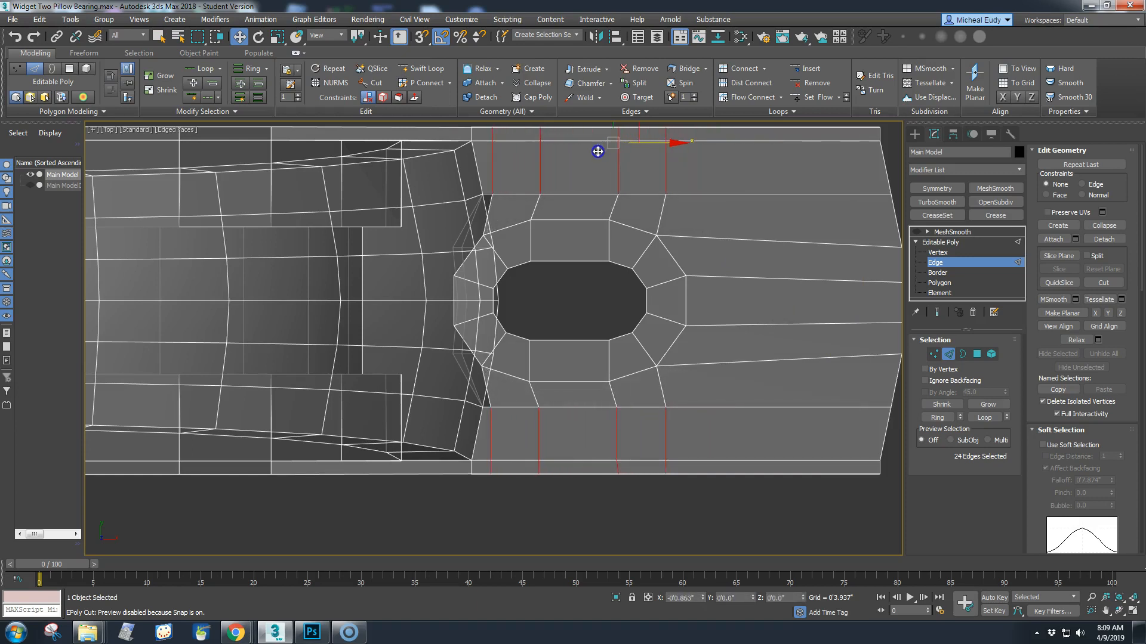
- Slide the selected side edges toward the upright along X with the Edge constraint active
alt+middle_drag(595, 306, 577, 337)
key(alt+x)
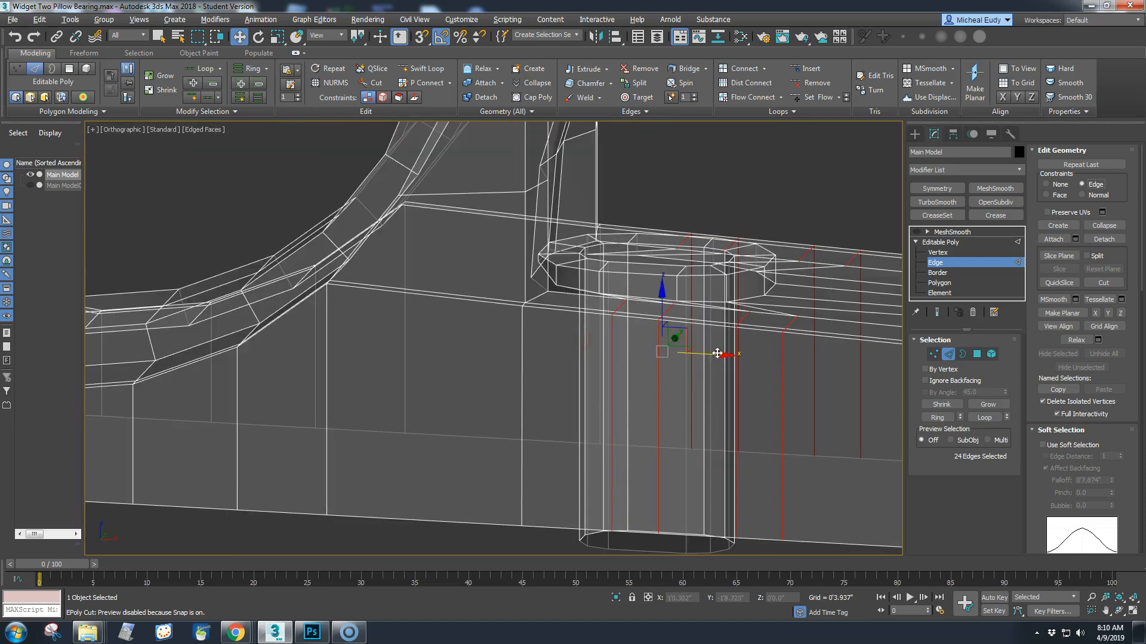
drag(716, 356, 664, 353)
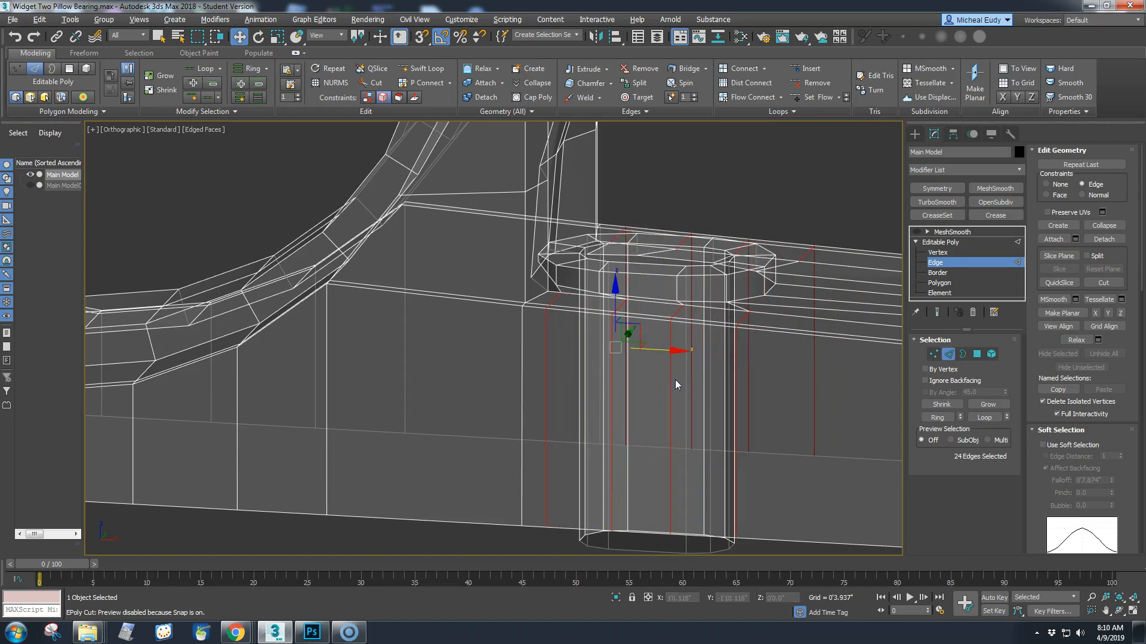
- Deselect the side edges nearest the upright and slide the remaining three loops slightly closer to it
key(t)
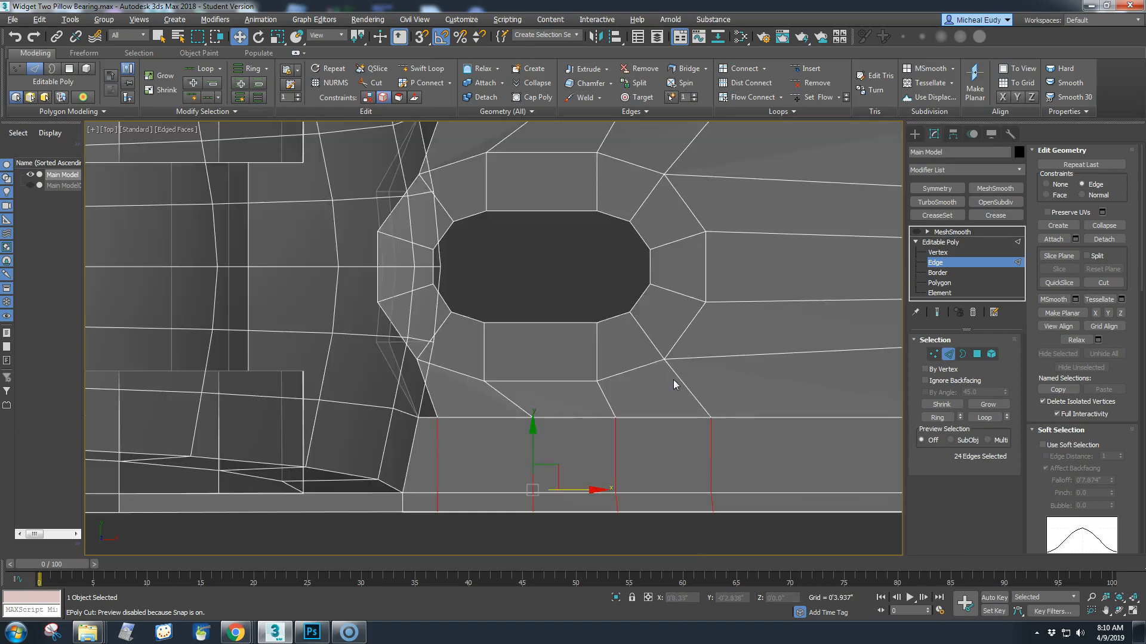
scroll(674, 380, down, 2)
scroll(665, 391, down, 2)
middle_drag(665, 396, 666, 403)
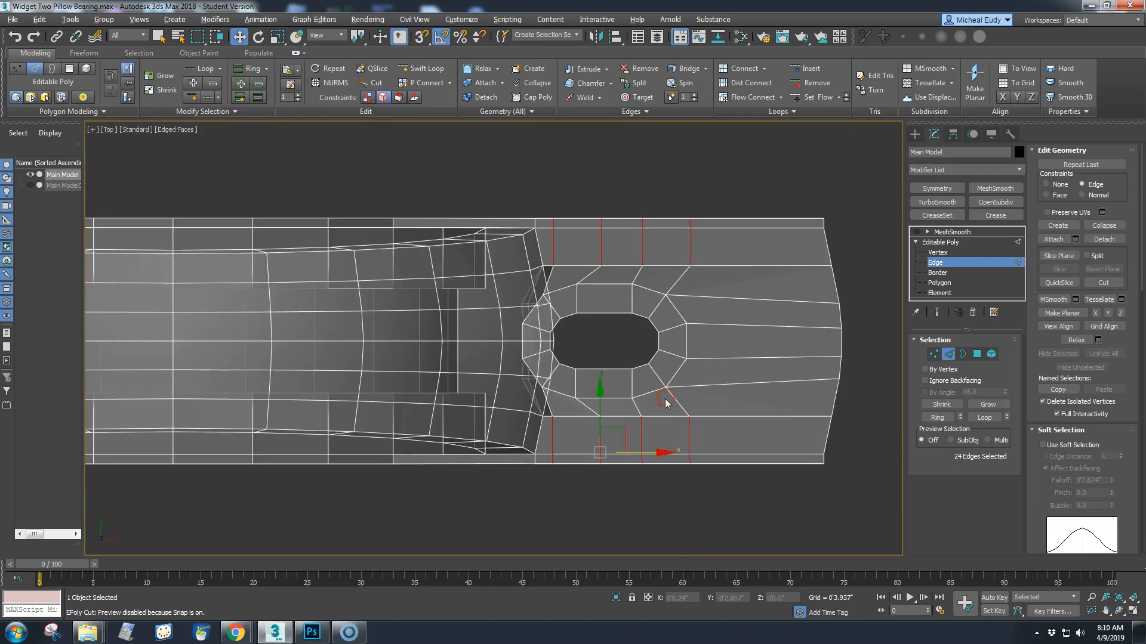
alt+drag(462, 179, 574, 469)
drag(657, 454, 639, 453)
- Set the movement constraint back to None, return to opaque display, and clear the edge selection
alt+middle_drag(639, 455, 609, 423)
key(alt+x)
click(1048, 185)
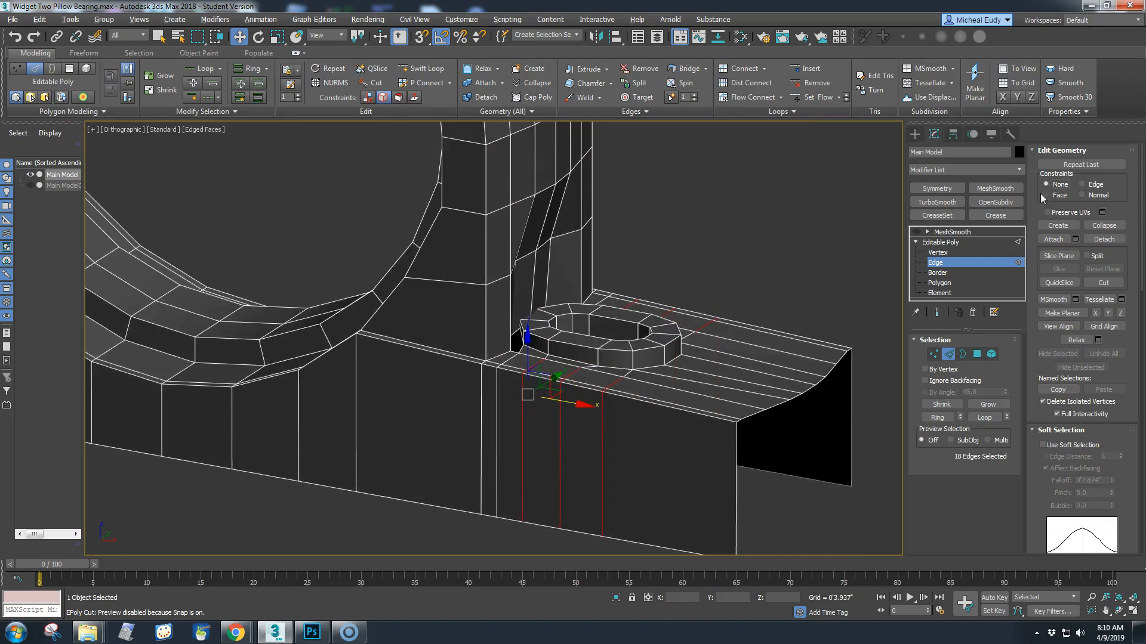
click(764, 253)
- Preview the MeshSmooth result around the boss and upright, and turn the smoothing off again
scroll(659, 375, up, 2)
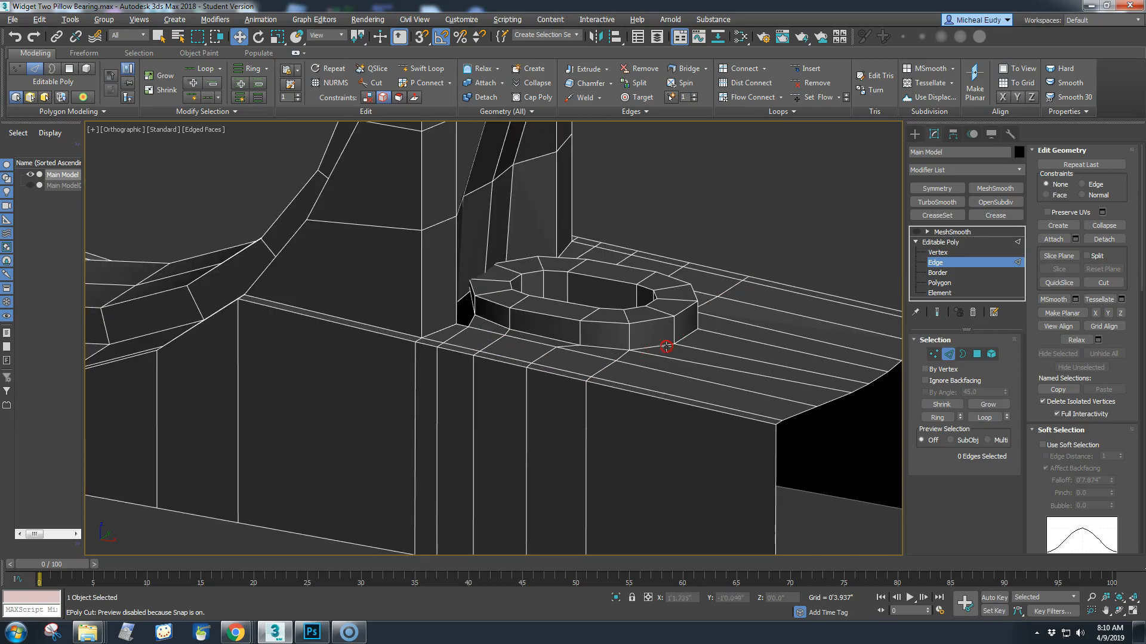
scroll(666, 350, up, 1)
click(948, 355)
click(952, 232)
click(916, 232)
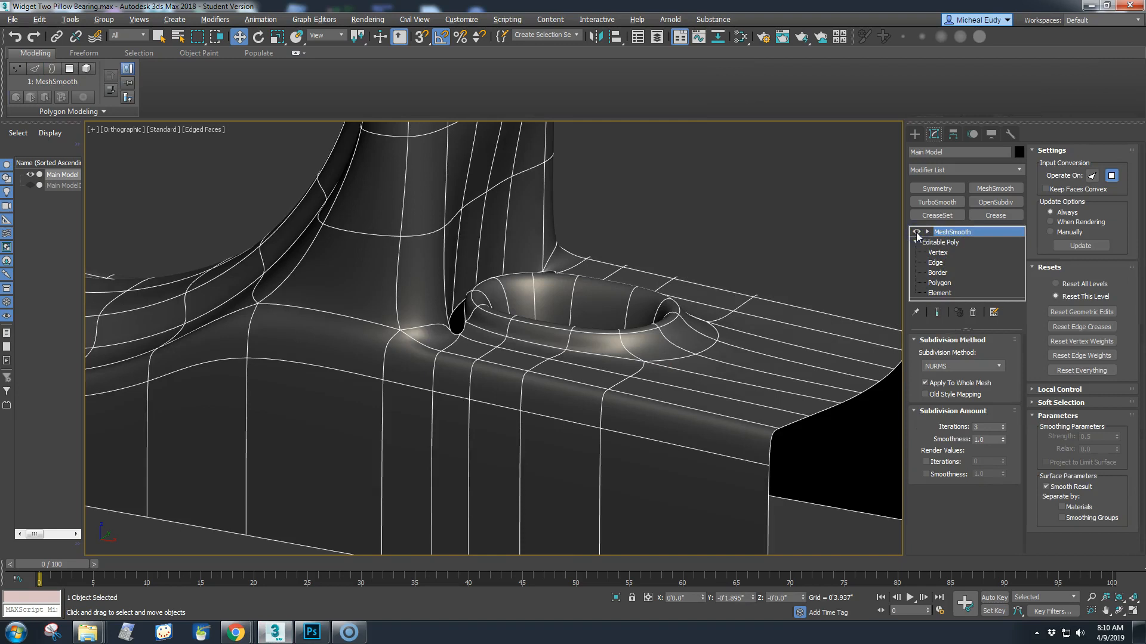
click(916, 232)
- Select the two upright vertices directly behind the boss and move them away from it to about X 5.792 inches
scroll(597, 320, up, 2)
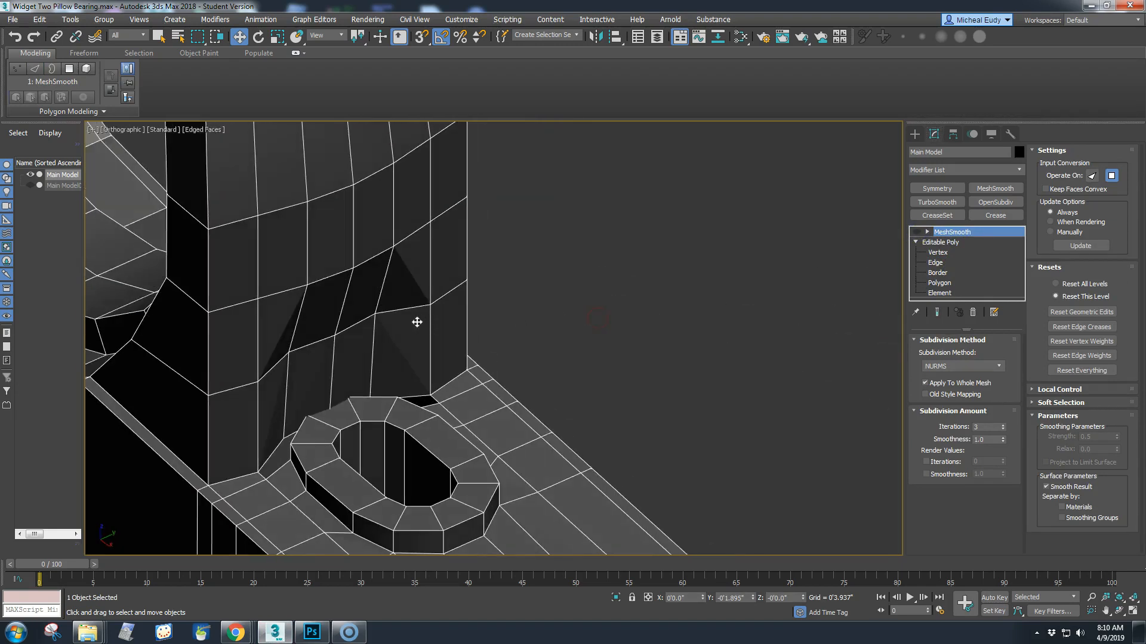
middle_drag(417, 322, 486, 325)
scroll(409, 422, up, 5)
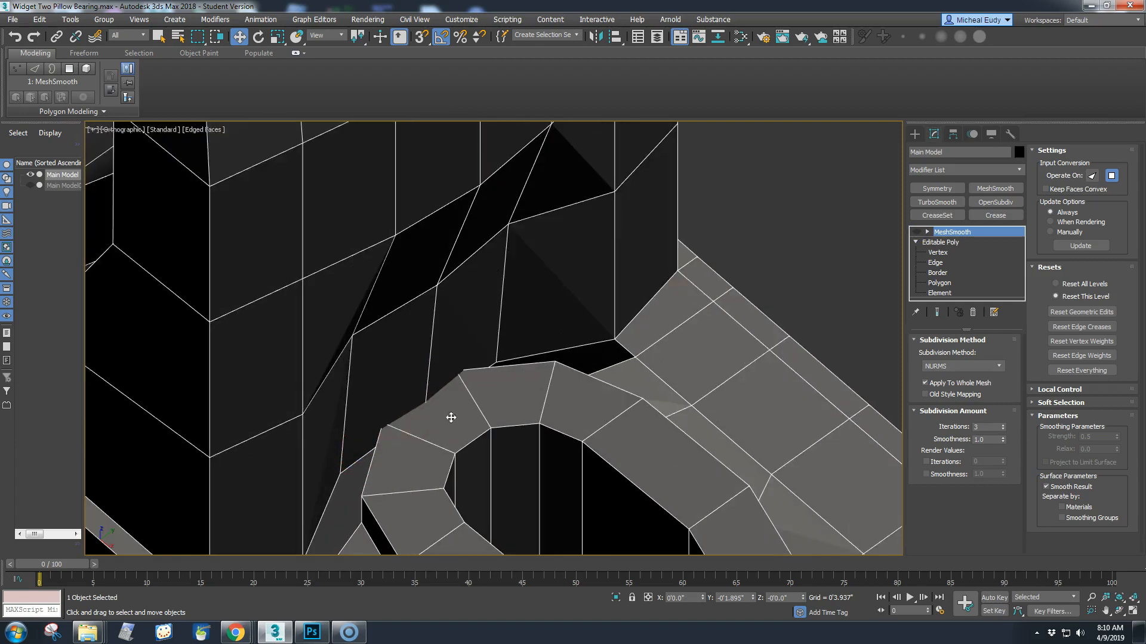
scroll(449, 417, up, 3)
middle_drag(437, 417, 514, 302)
scroll(517, 266, down, 2)
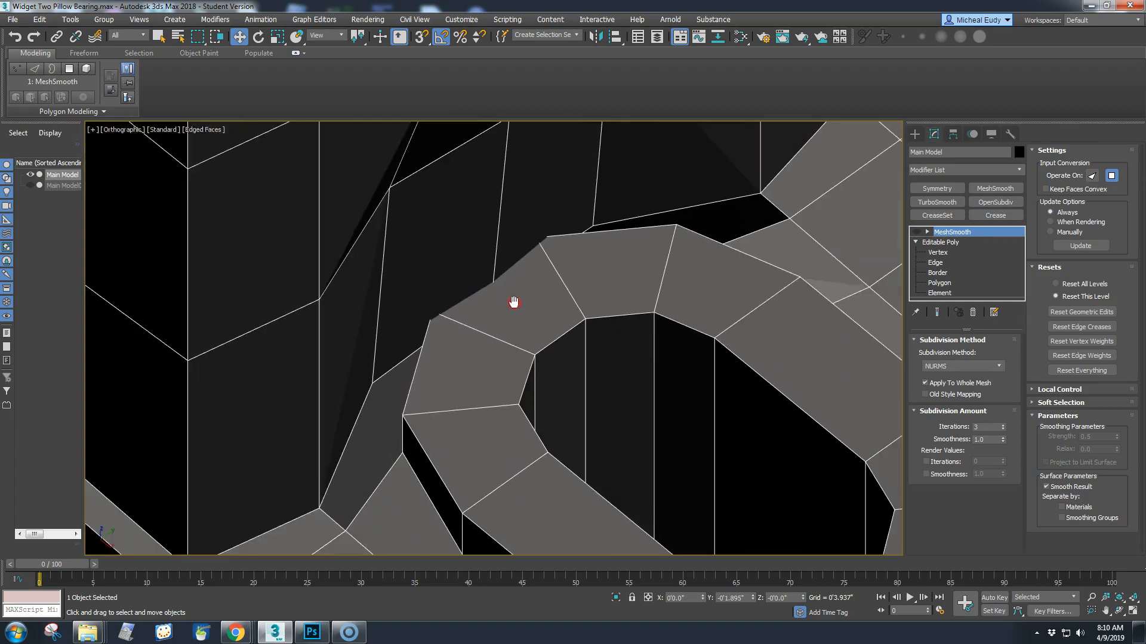
key(alt+x)
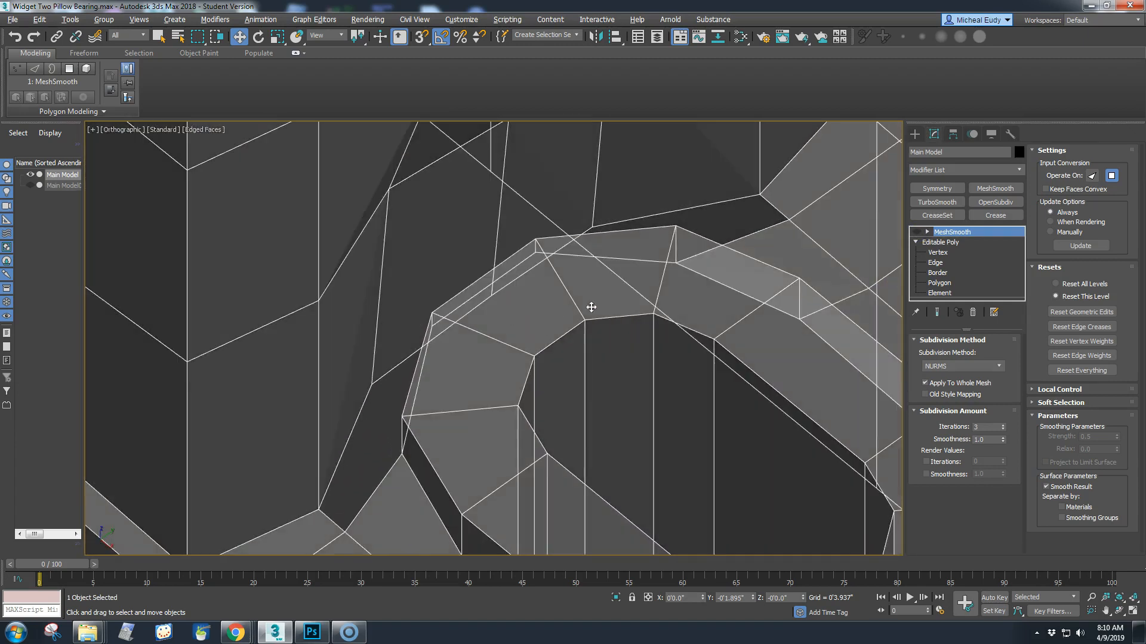
click(936, 252)
click(492, 295)
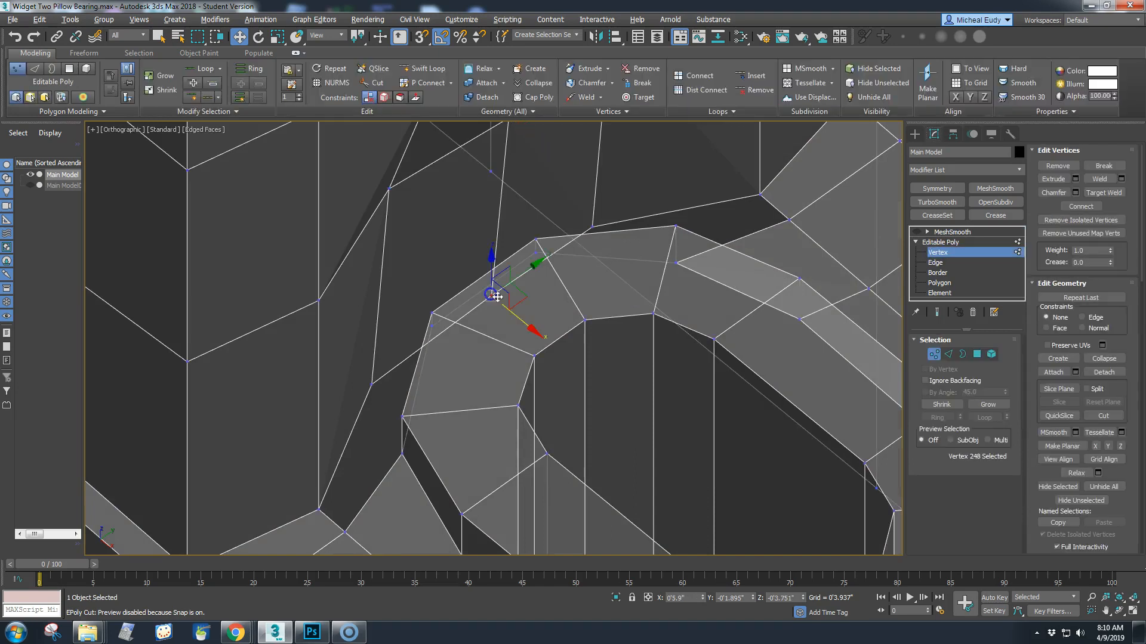
scroll(500, 307, down, 2)
middle_drag(496, 308, 492, 337)
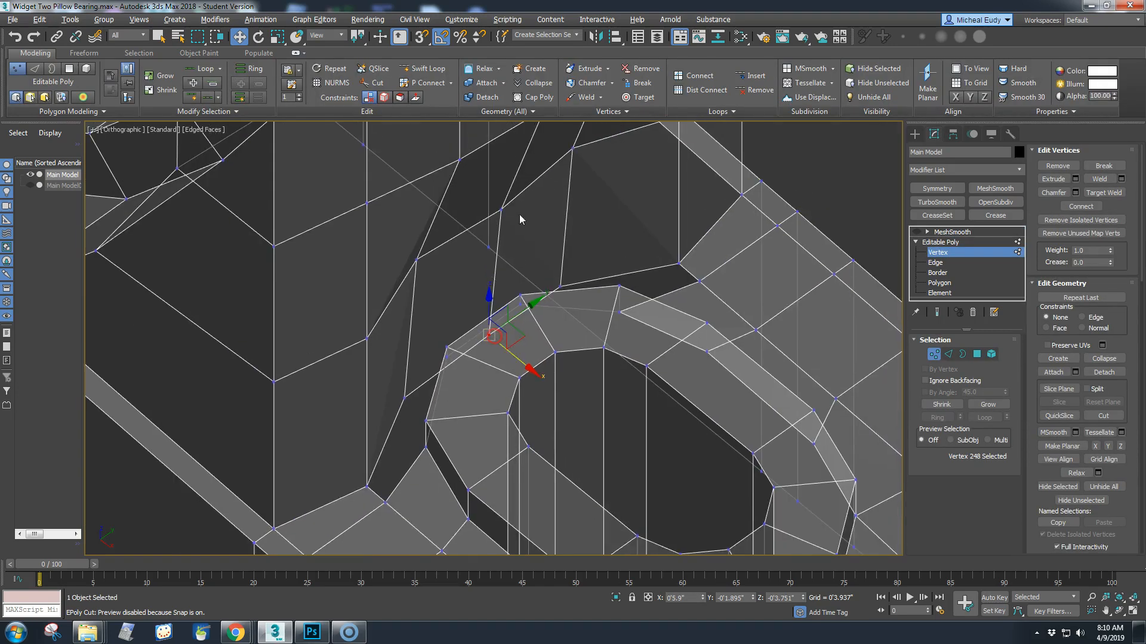
ctrl+click(501, 212)
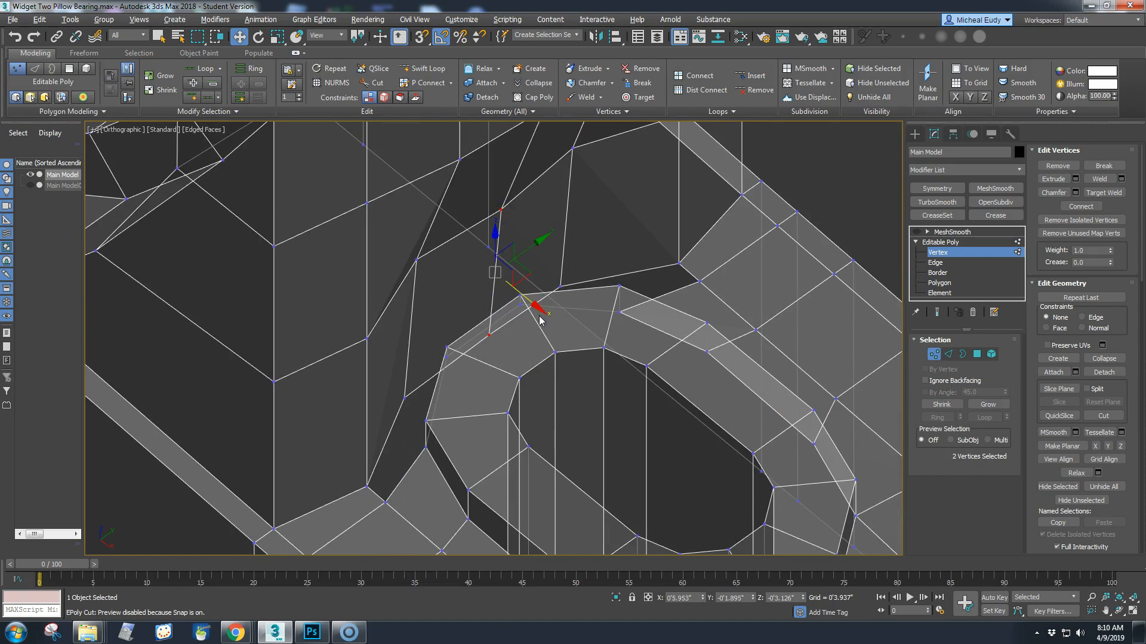
drag(537, 307, 530, 305)
drag(523, 301, 515, 296)
alt+middle_drag(488, 373, 519, 364)
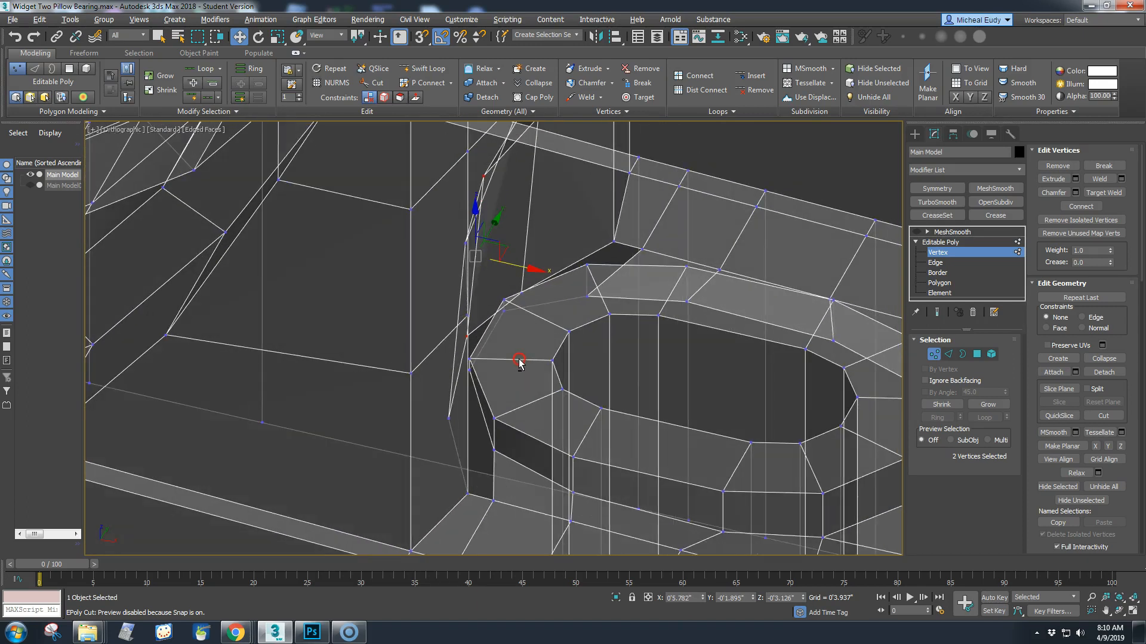
- Select the full band of polygons forming the boss's outer side wall
click(979, 354)
click(489, 420)
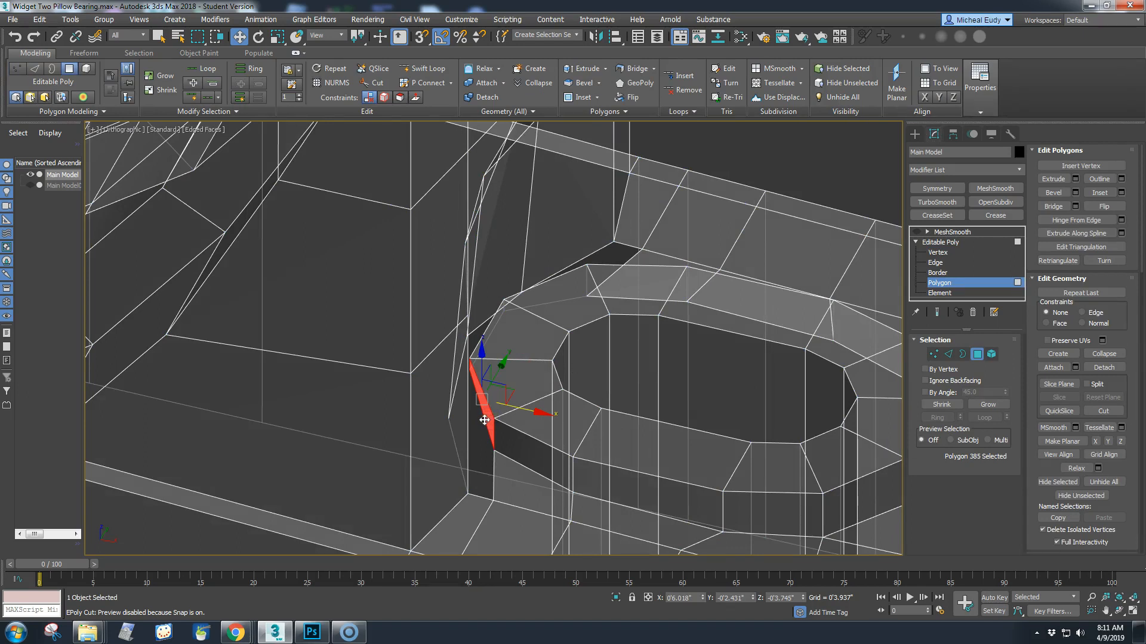
shift+click(512, 440)
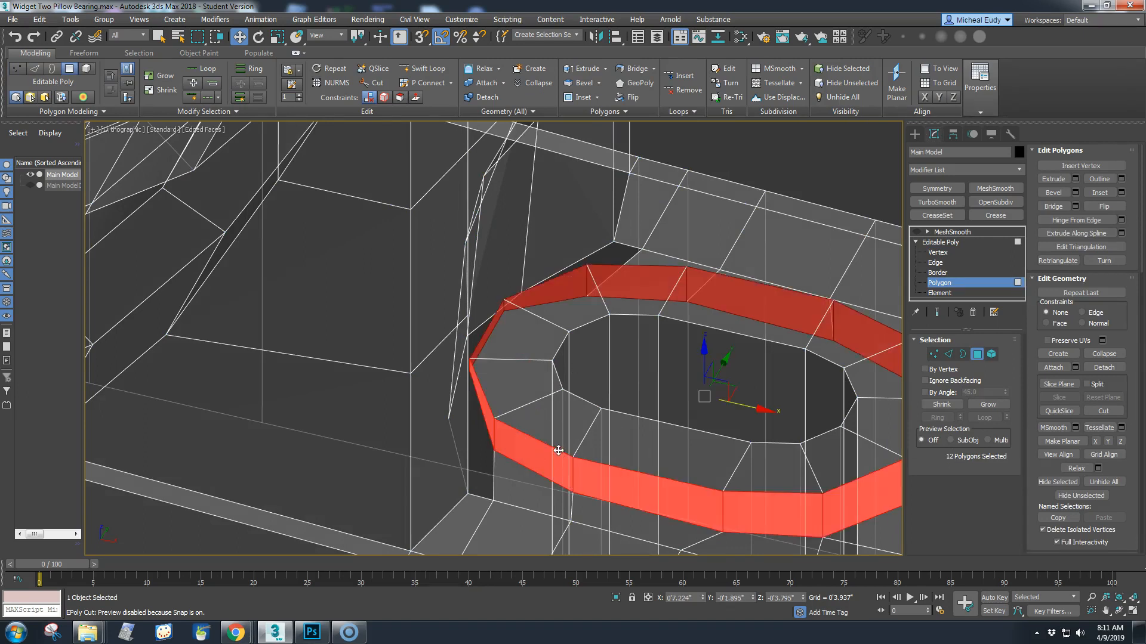
alt+middle_drag(511, 440, 557, 450)
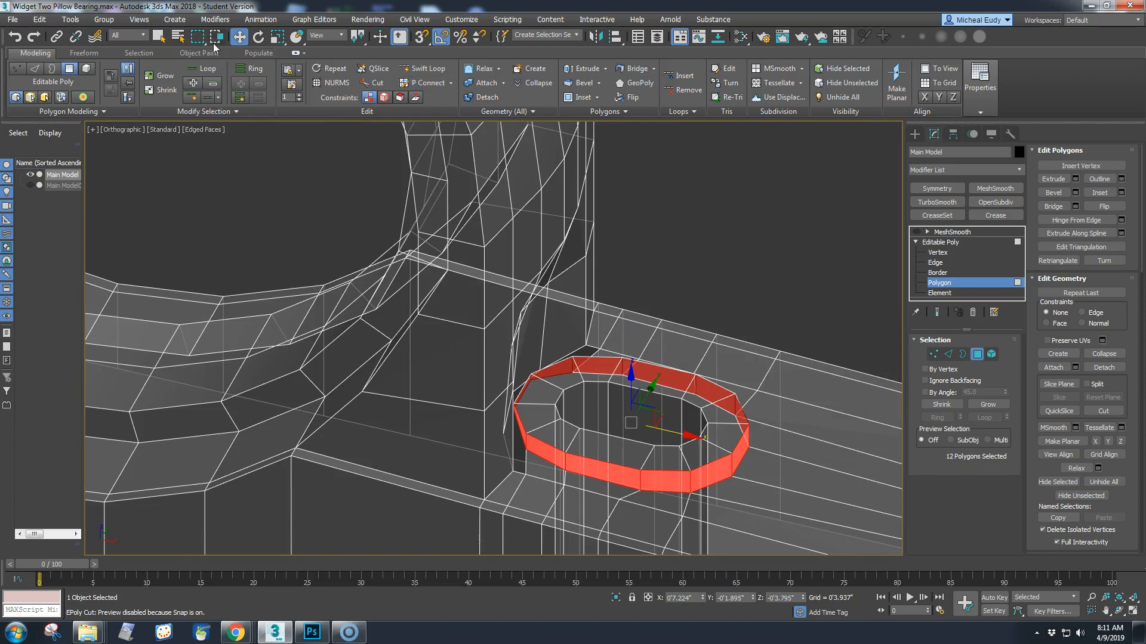
- Activate plain selection and try a region selection of the polygons around the boss in Top view
click(159, 37)
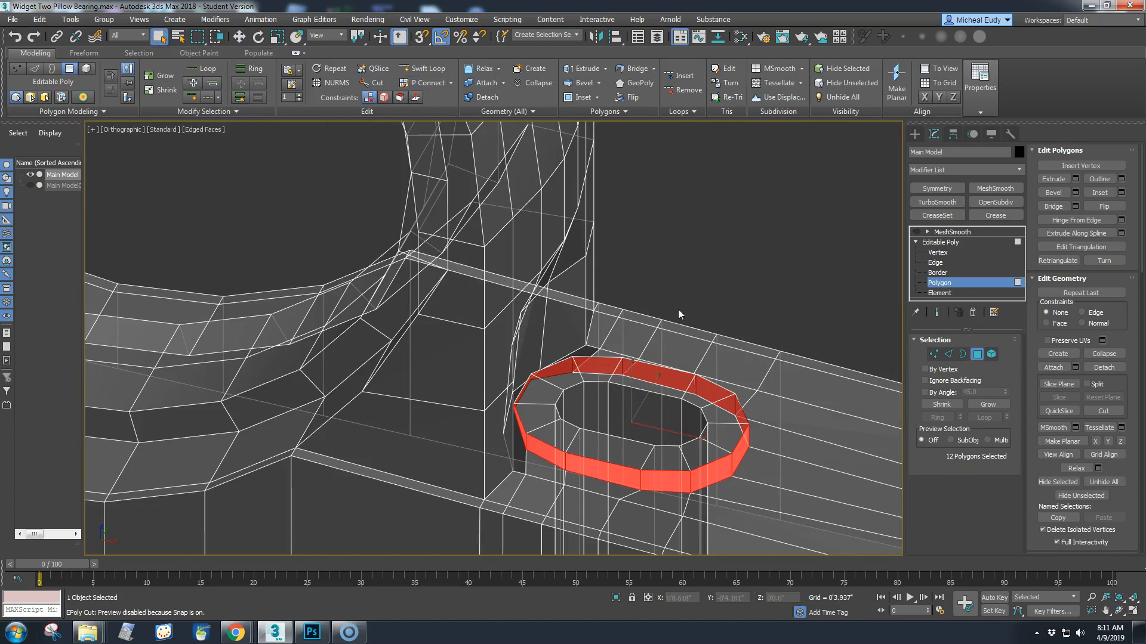
key(v)
key(t)
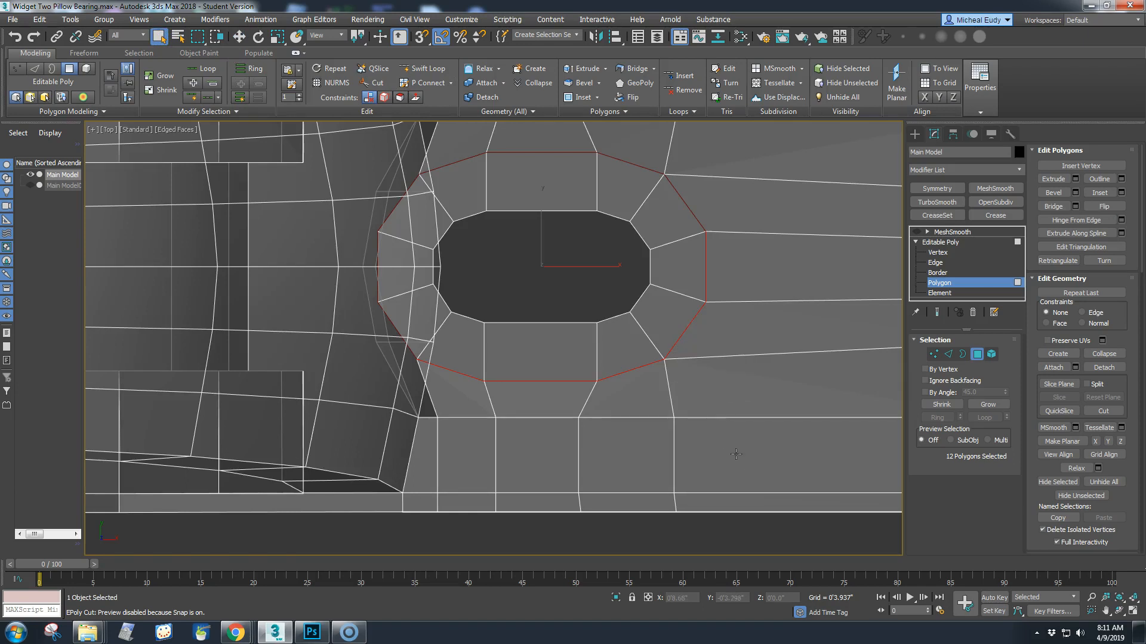
drag(772, 535, 464, 130)
alt+middle_drag(549, 544, 473, 350)
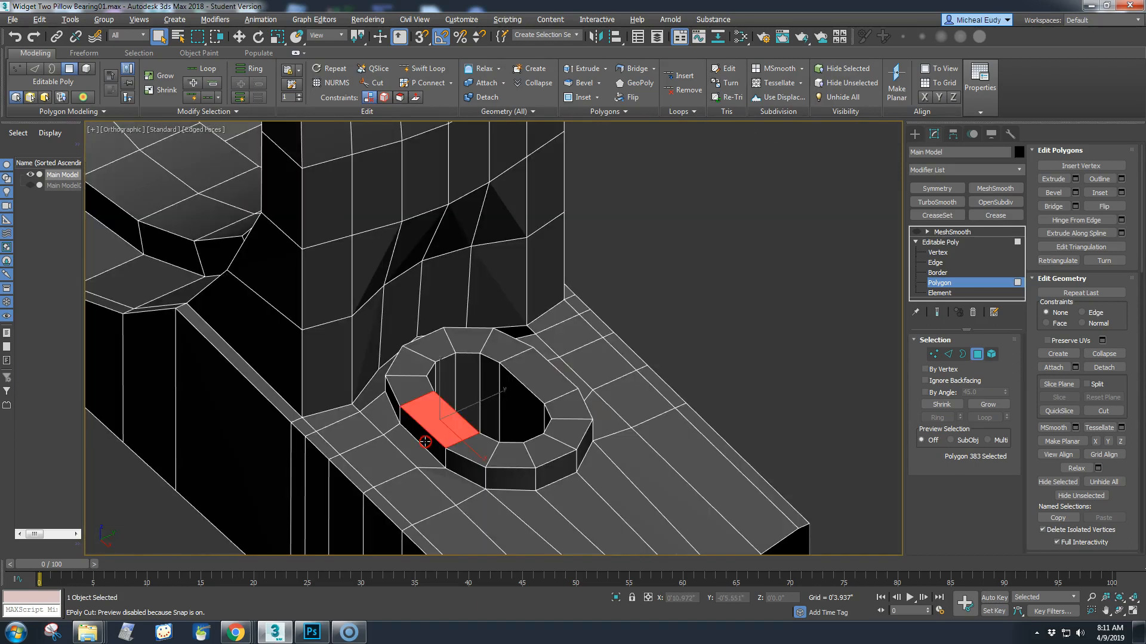
- Enable Ignore Backfacing and By Angle at 45, select the boss's top ring of polygons, and grow the selection twice
alt+middle_drag(425, 442, 638, 410)
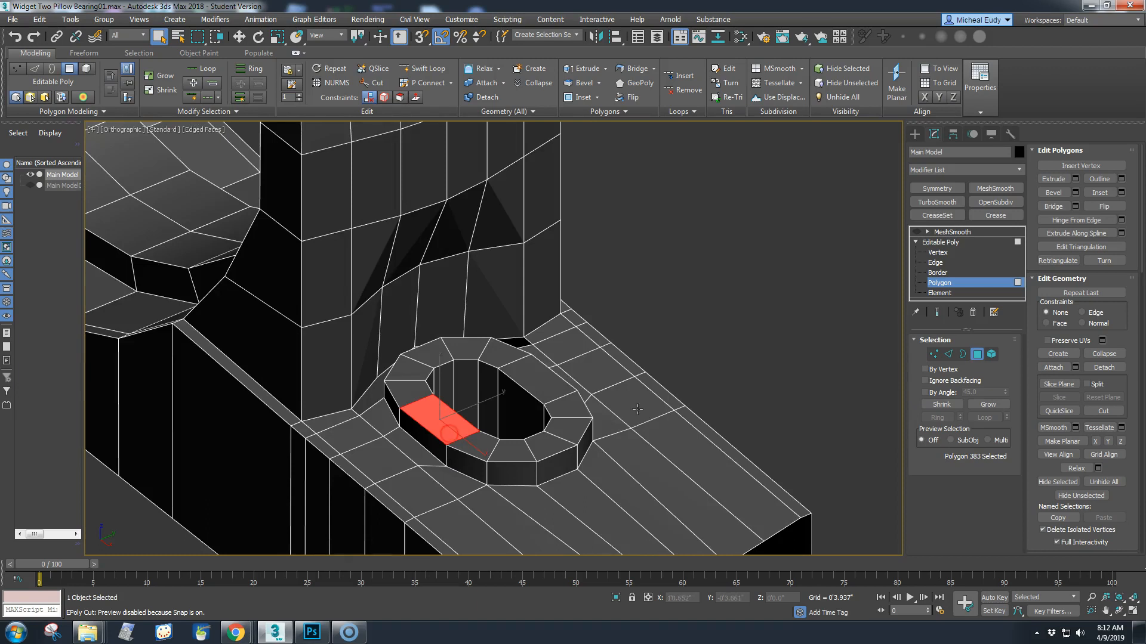
click(925, 380)
click(924, 393)
click(573, 433)
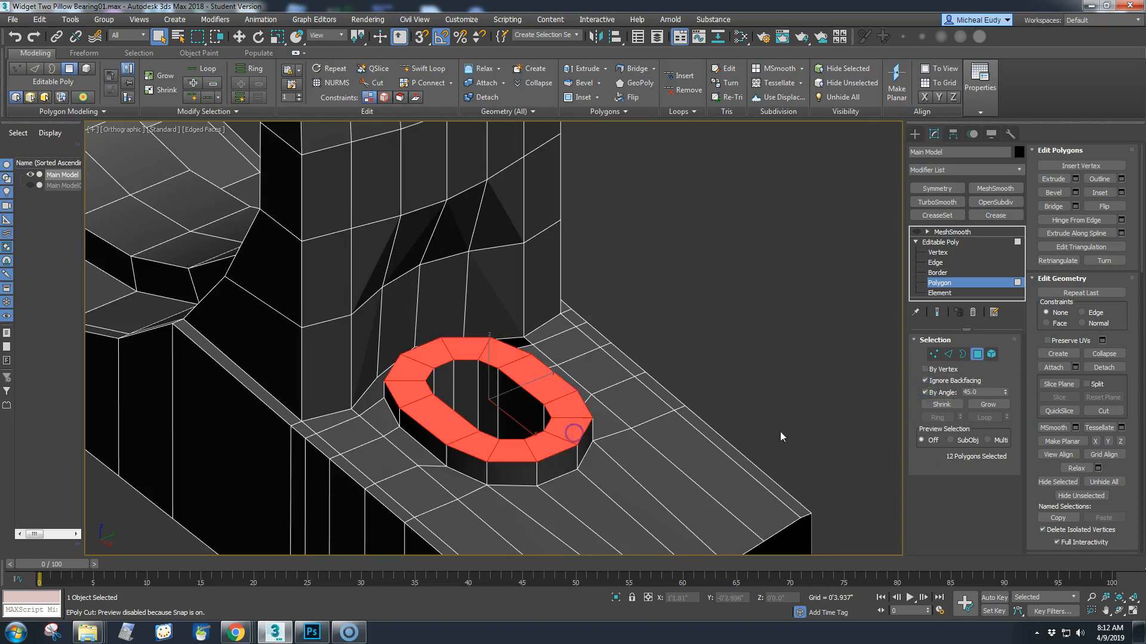
click(986, 404)
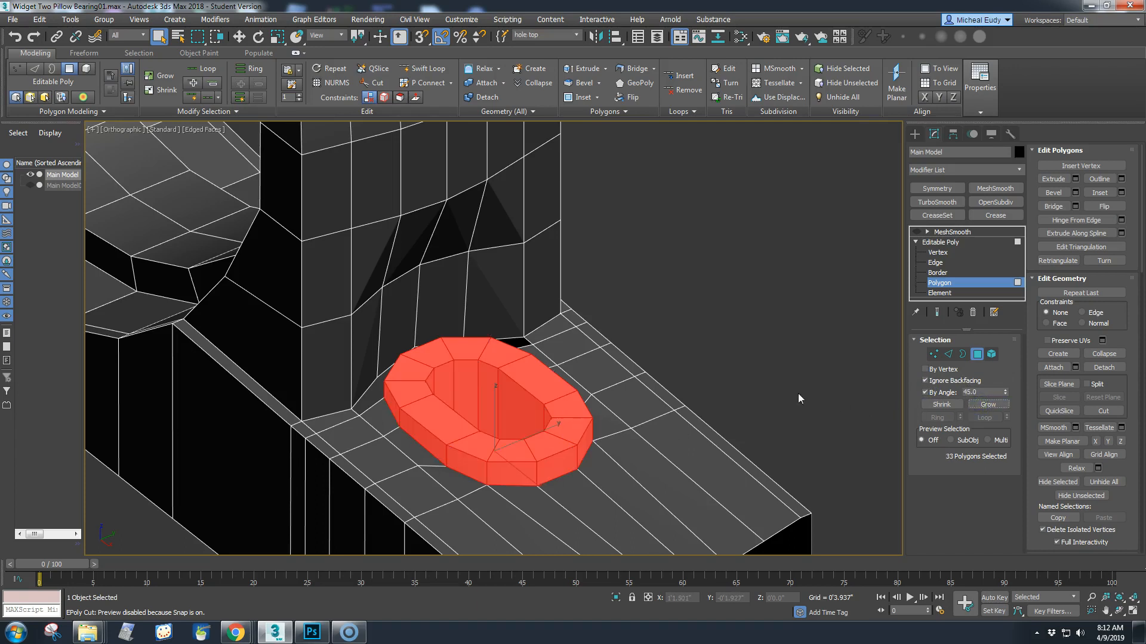
click(986, 405)
- Deselect the foot's sloped top polygons, keeping only the boss and bolt-hole polygons selected
middle_drag(785, 394, 784, 303)
middle_drag(805, 476, 793, 351)
scroll(793, 353, down, 2)
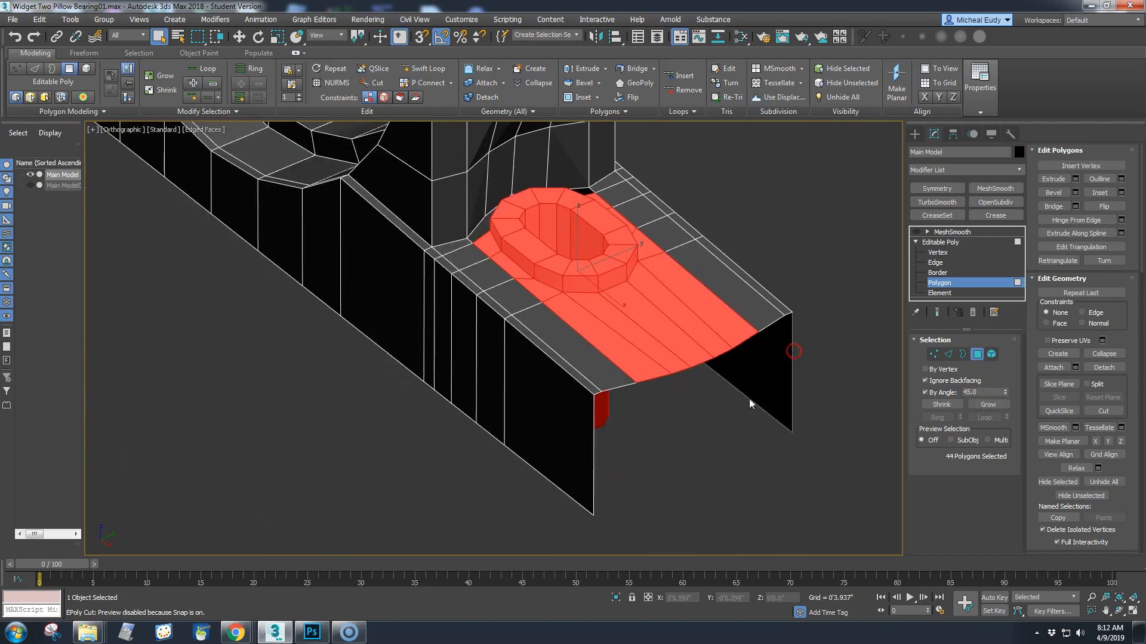
alt+middle_drag(781, 497, 752, 462)
alt+drag(526, 430, 526, 433)
alt+middle_drag(794, 411, 817, 490)
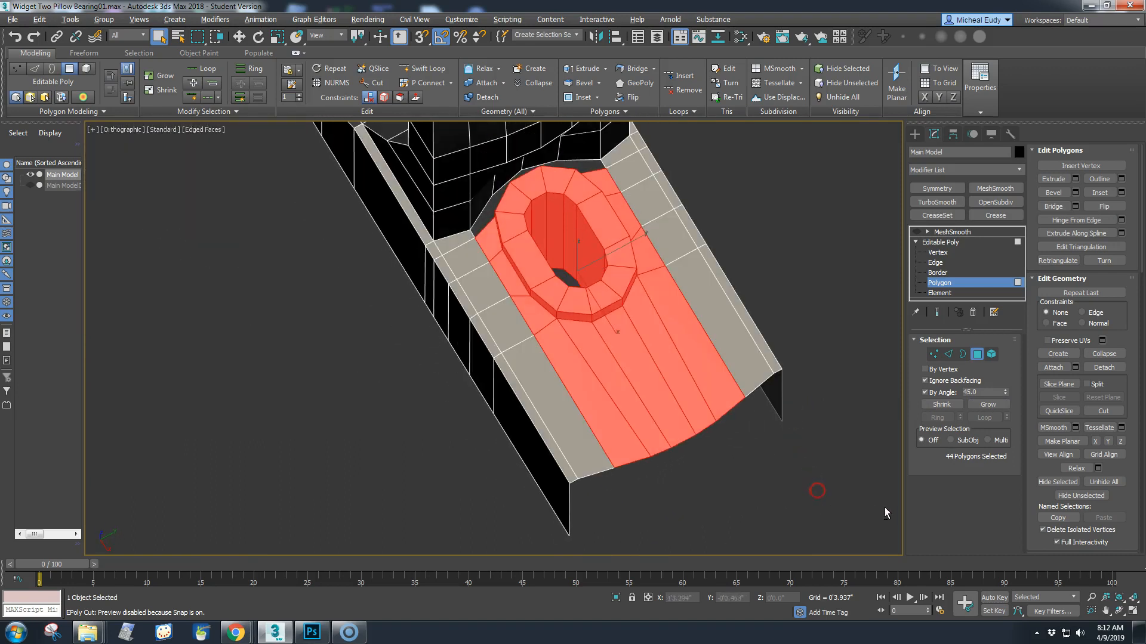
alt+drag(592, 389, 590, 388)
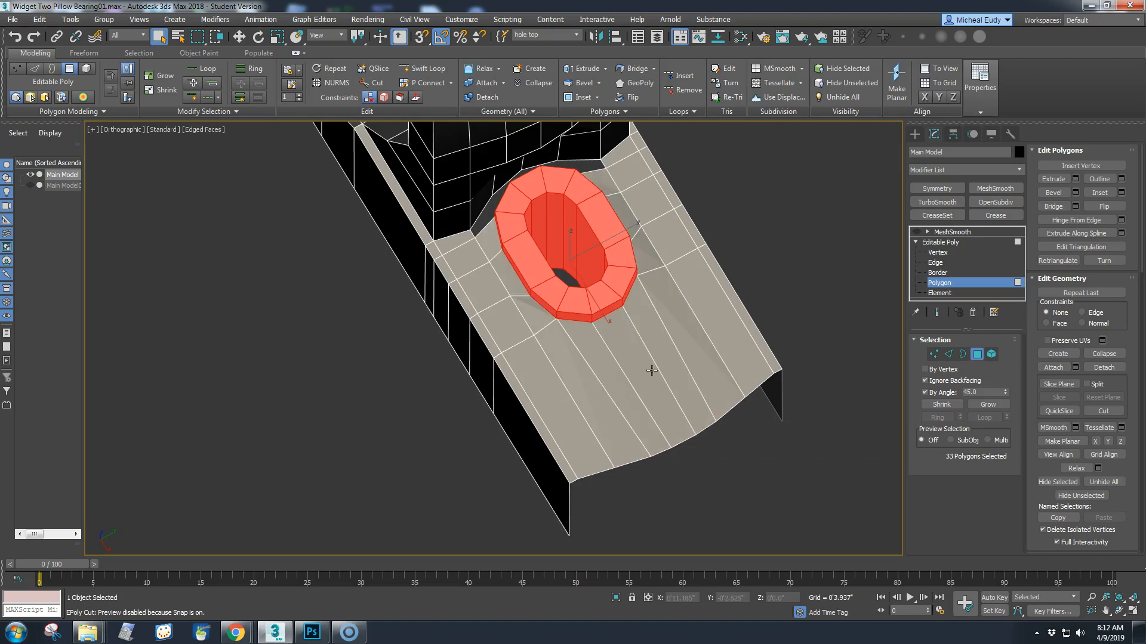
- With Ignore Backfacing and By Angle off, reduce the selection to the boss, its hole and the foot polygons beside it
key(ctrl+z)
click(925, 381)
click(925, 393)
alt+drag(858, 491, 597, 388)
alt+middle_drag(624, 391, 639, 380)
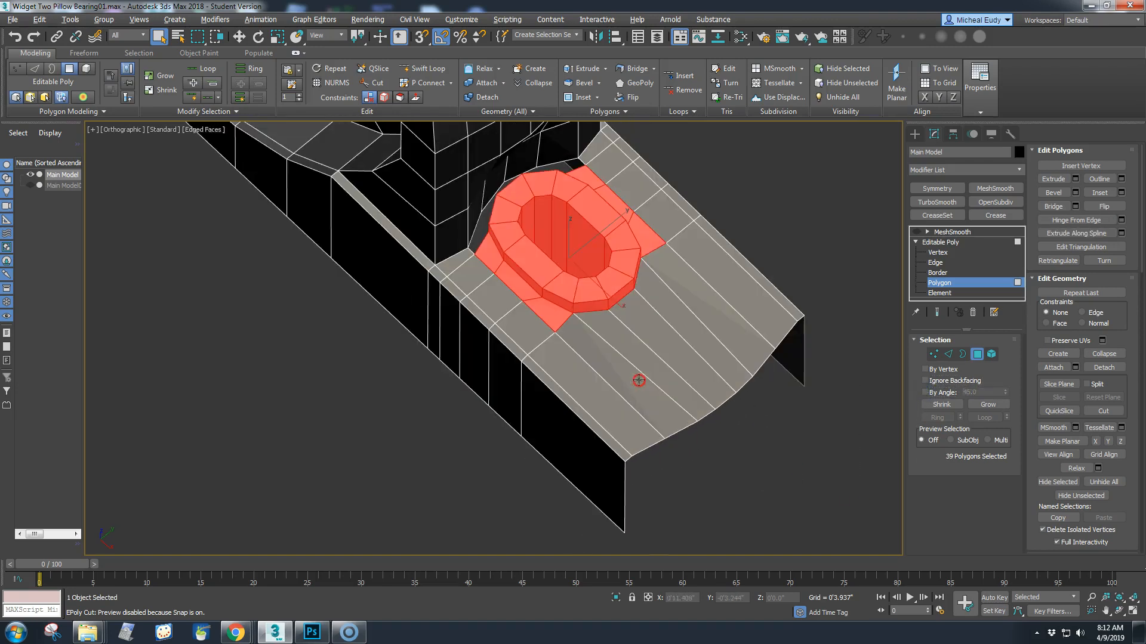
- Scale the selected boss polygons in the XY plane and move them about 0.16 inches along X away from the upright
right_click(654, 325)
click(679, 340)
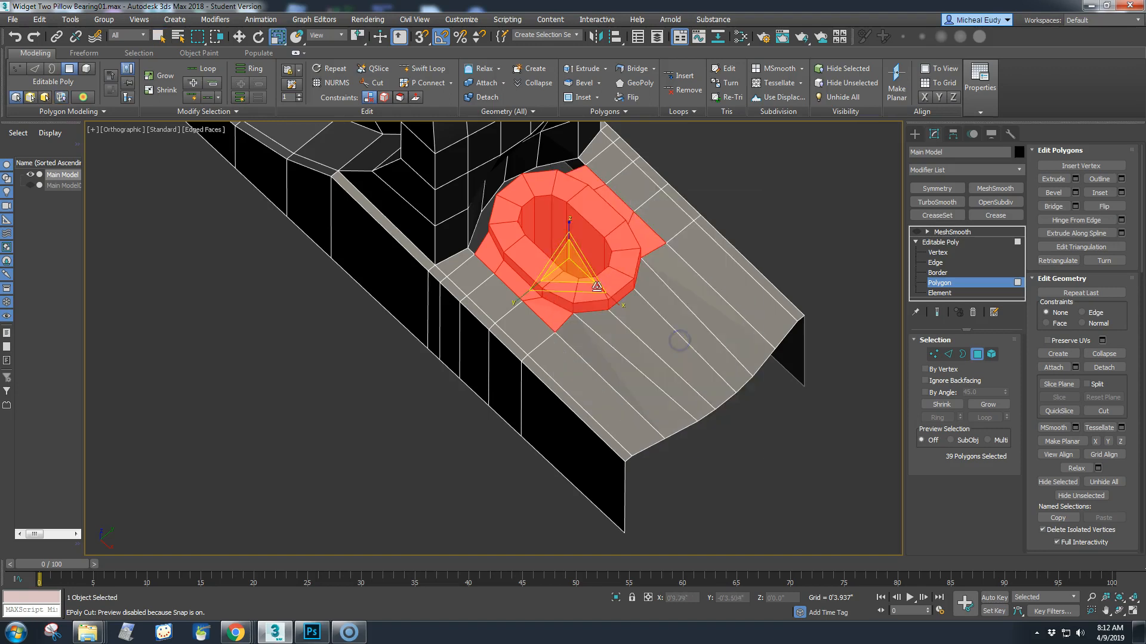
drag(564, 288, 589, 273)
middle_drag(589, 303, 561, 372)
scroll(553, 394, down, 3)
right_click(561, 371)
click(574, 379)
drag(583, 383, 589, 386)
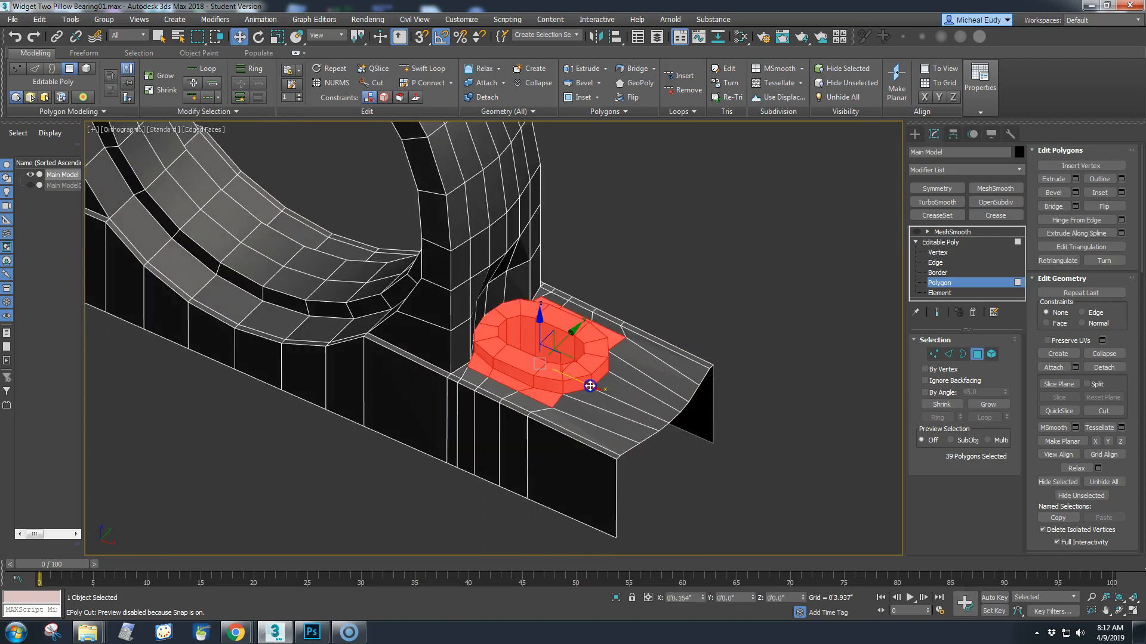
mouse_move(569, 378)
alt+middle_down()
mouse_move(537, 387)
mouse_move(572, 371)
alt+middle_up()
- Bring the bearing reference photo beside the model and scale the boss selection to 115% in X and Y, keeping Z at 100%
drag(1145, 128, 858, 90)
middle_drag(622, 250, 505, 236)
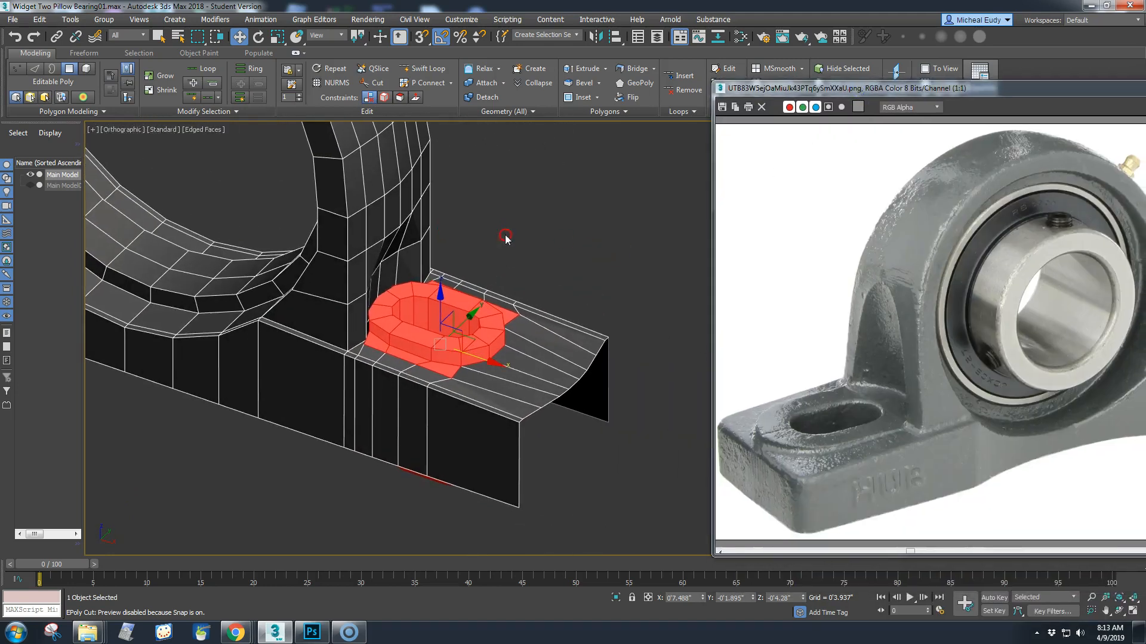
right_click(455, 335)
click(471, 357)
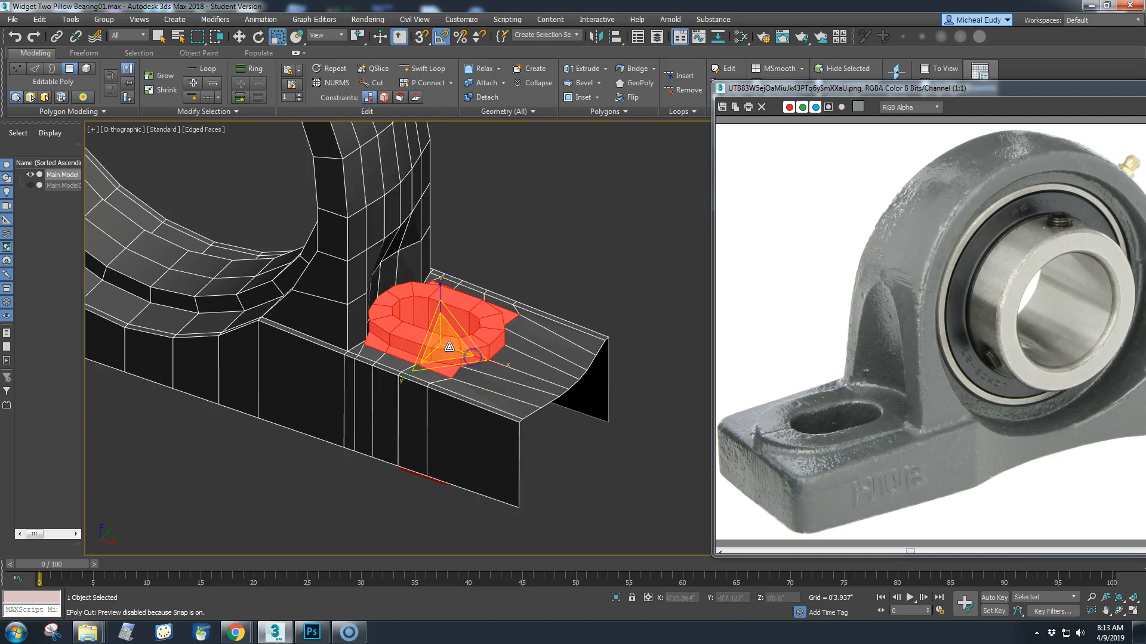
drag(446, 361, 440, 367)
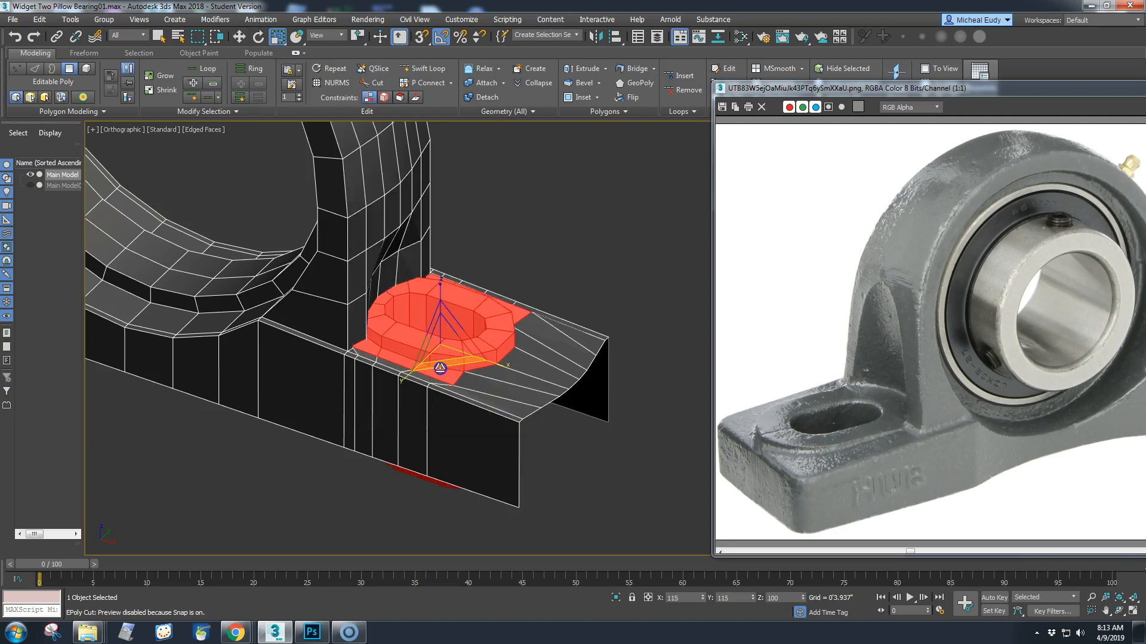
- Move the enlarged boss selection along X back toward the upright and activate scaling
mouse_move(440, 367)
alt+middle_down()
mouse_move(435, 389)
mouse_move(411, 390)
mouse_move(430, 354)
mouse_move(434, 382)
alt+middle_up()
right_click(445, 362)
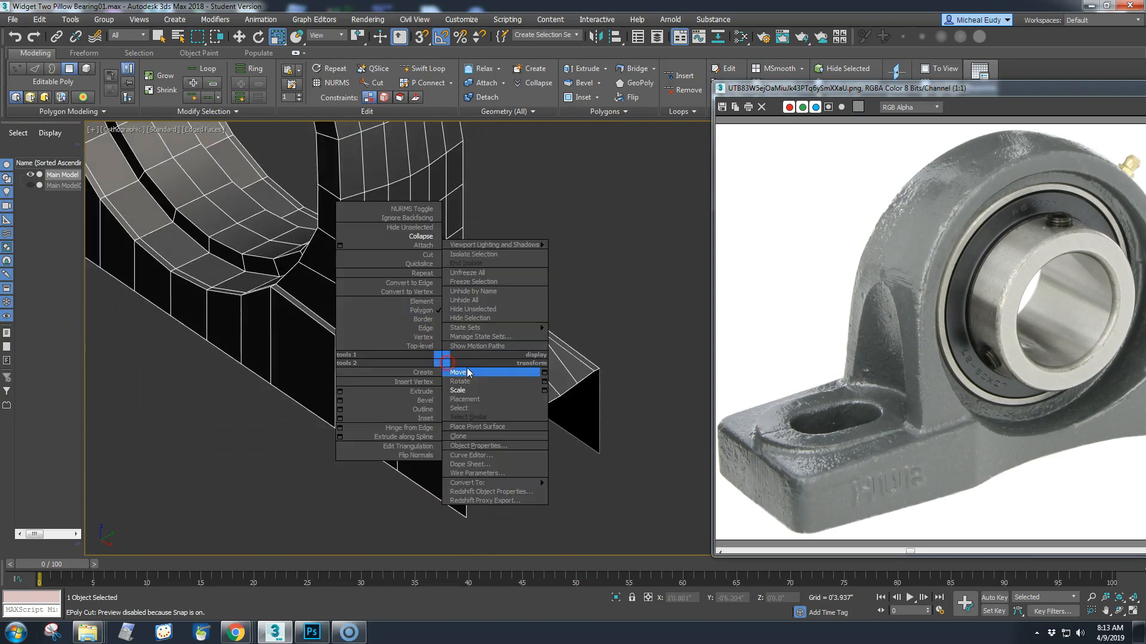
click(463, 374)
drag(482, 373, 460, 371)
right_click(464, 360)
click(479, 392)
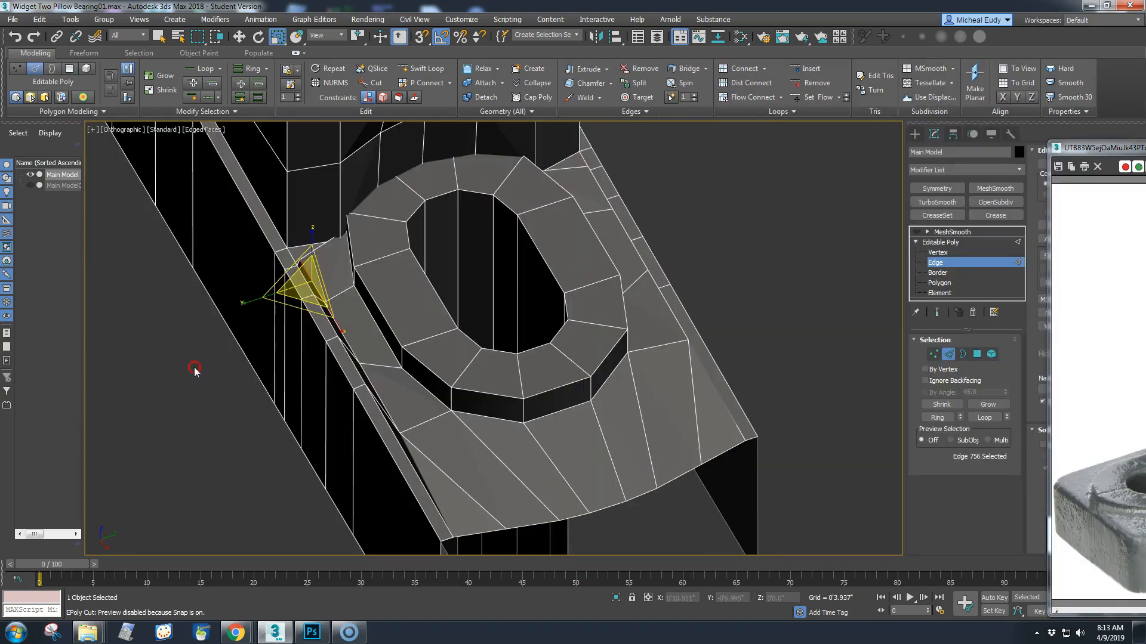
- Select the three edges running between the boss and the foot's side rim and move them along Y toward the boss
right_click(191, 367)
click(205, 381)
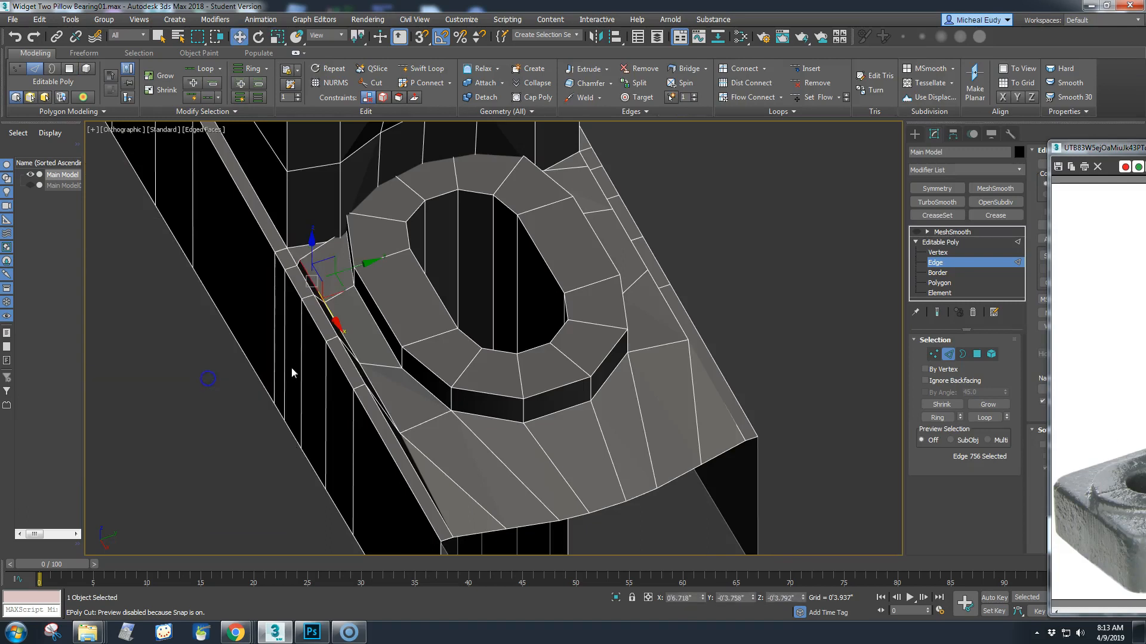
ctrl+click(356, 353)
ctrl+click(372, 385)
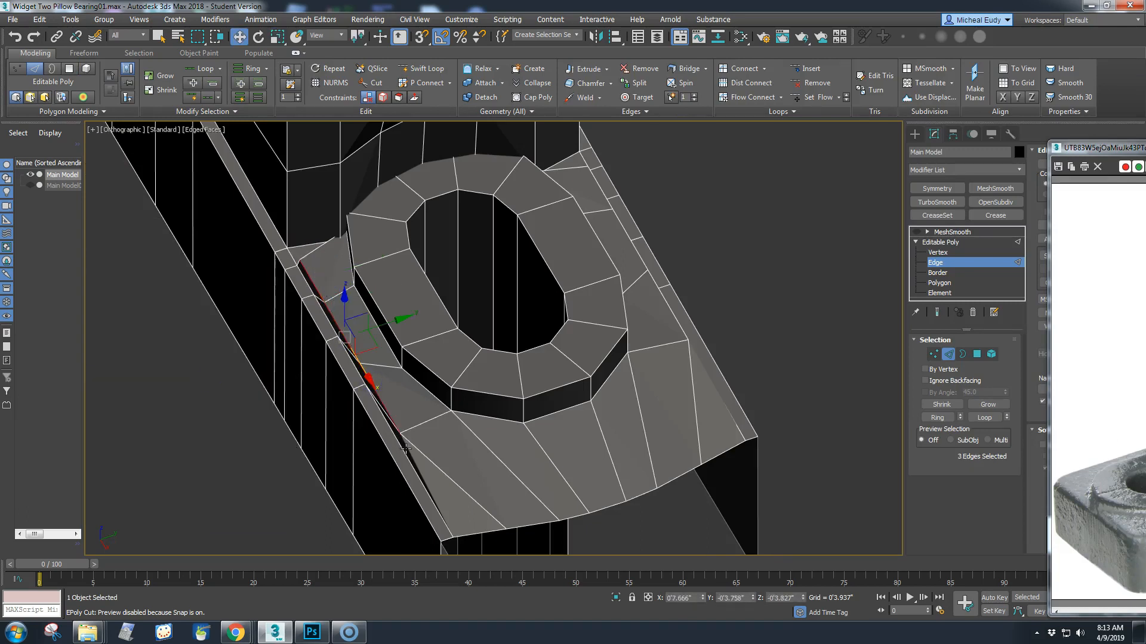
mouse_move(382, 321)
mouse_down()
mouse_move(403, 320)
mouse_move(383, 330)
mouse_up()
click(164, 368)
click(306, 285)
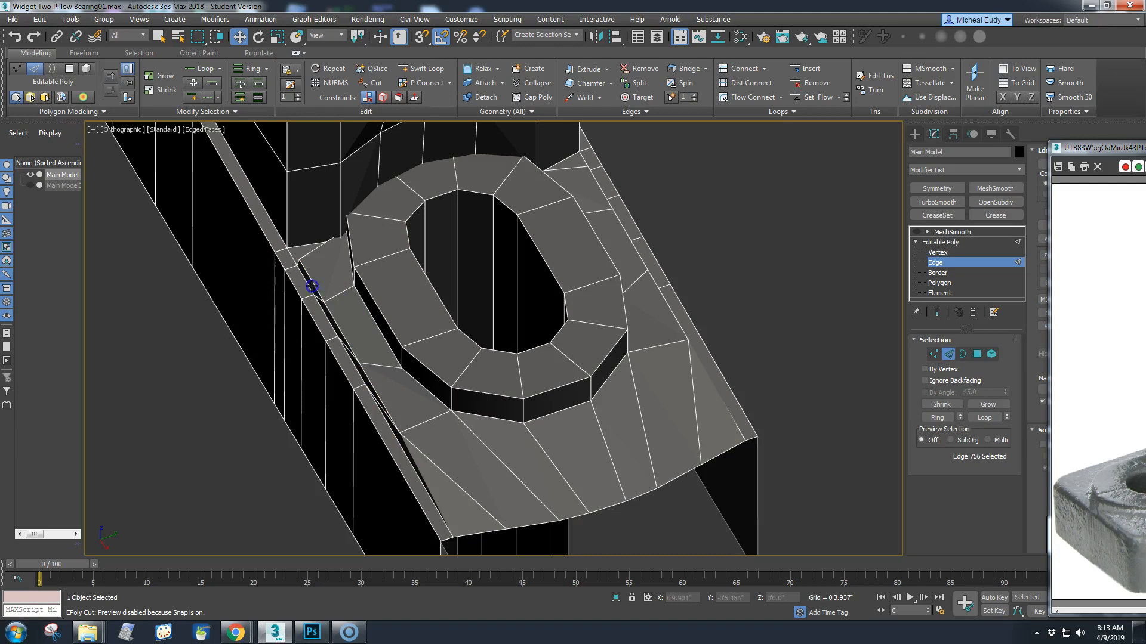
ctrl+click(351, 347)
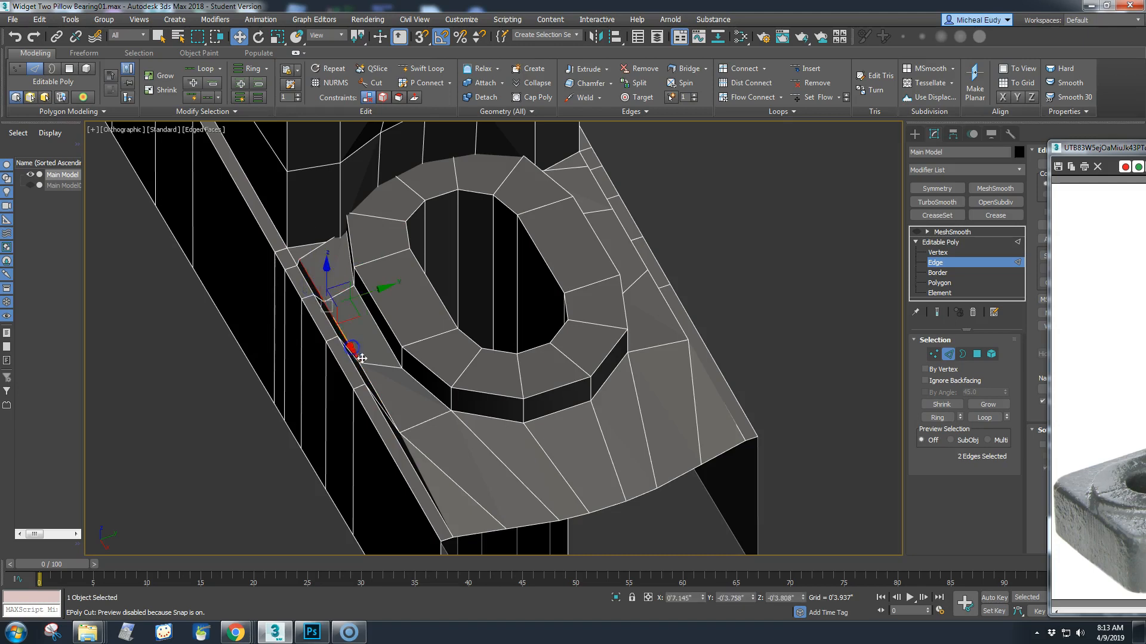
ctrl+click(369, 378)
drag(383, 325, 398, 321)
- Delete the small polygon between the upright's lower corner and the strip beside the boss
alt+middle_drag(246, 422, 322, 402)
scroll(264, 374, up, 4)
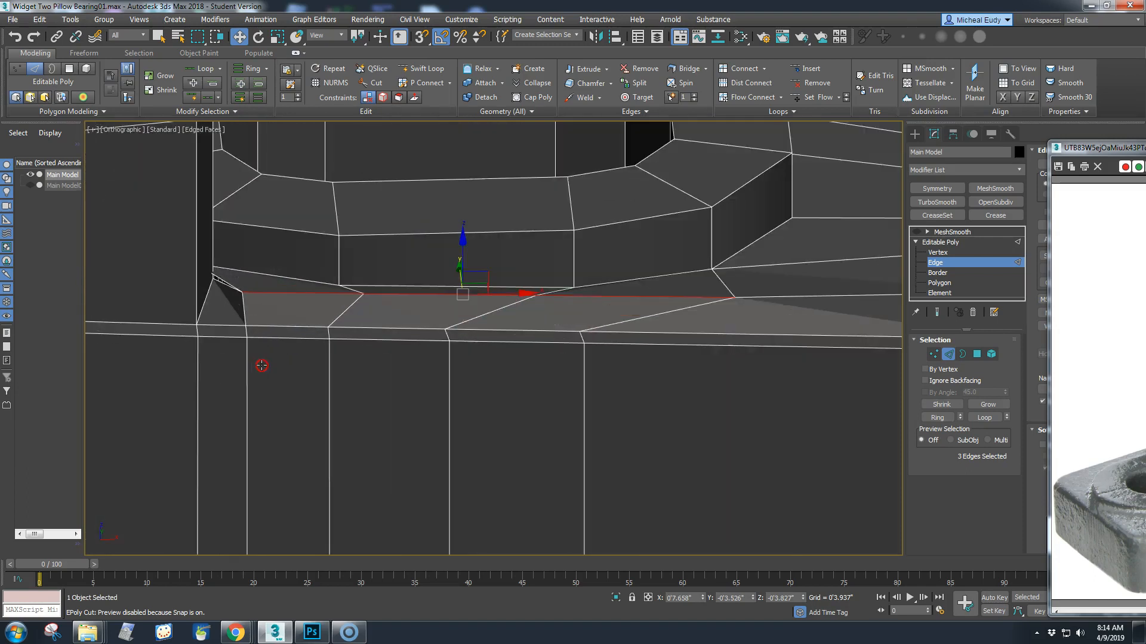
alt+middle_drag(503, 343, 432, 324)
click(976, 354)
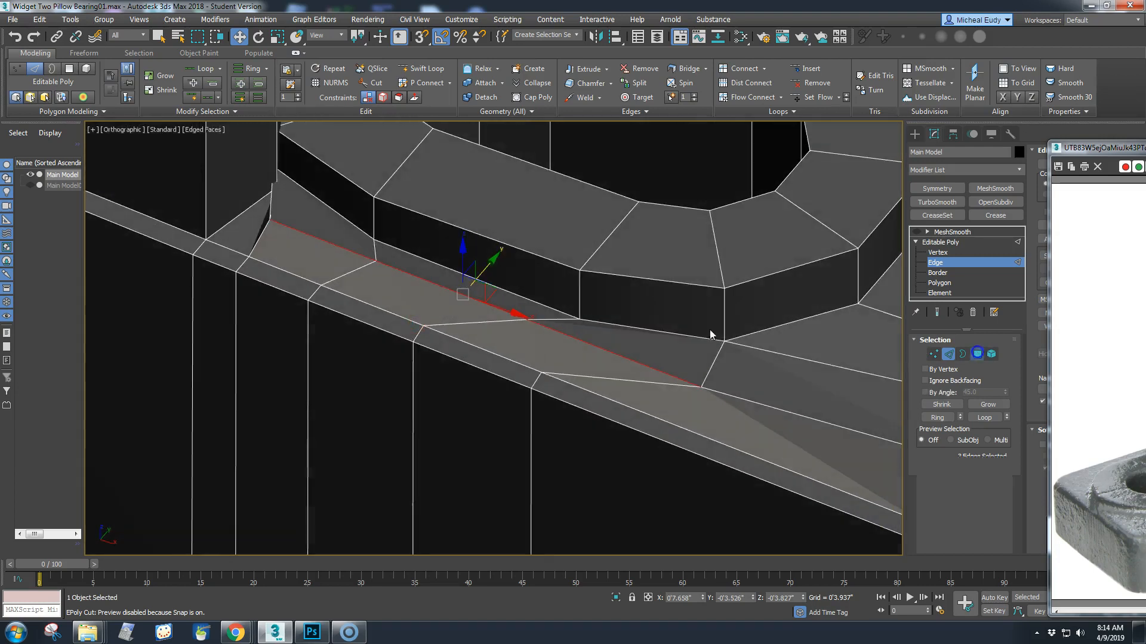
click(249, 234)
key(Delete)
scroll(273, 250, down, 2)
middle_drag(273, 251, 313, 337)
scroll(303, 292, down, 3)
scroll(271, 340, up, 3)
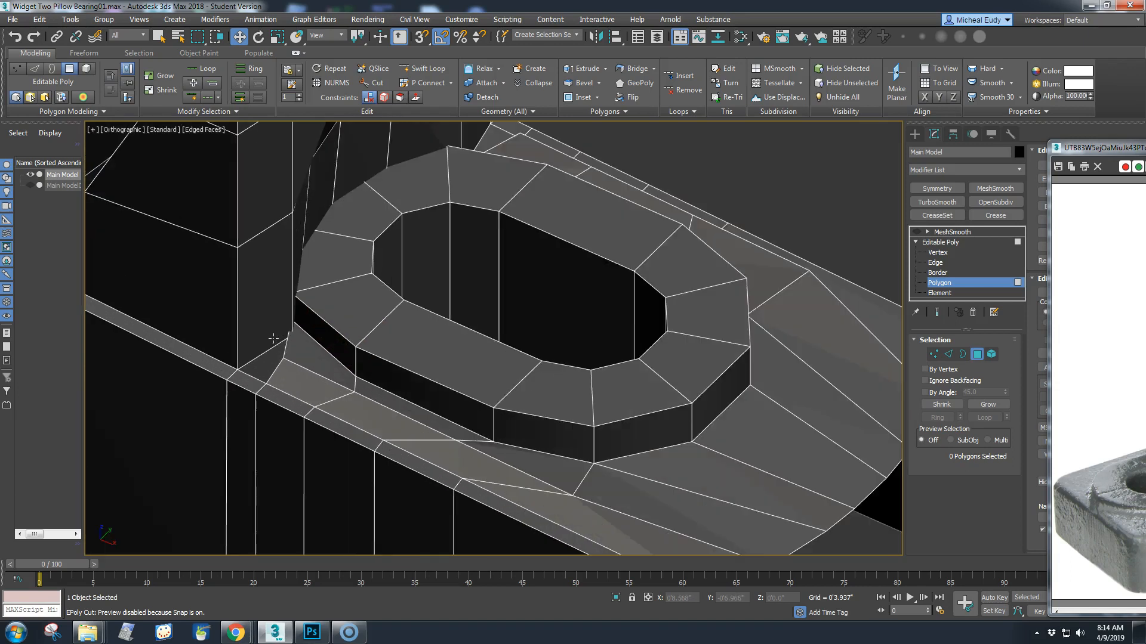
- Turn on 3D vertex snapping, check its options, and move the upright's bottom corner vertex along Y to line up with the strip's inner vertex
click(933, 354)
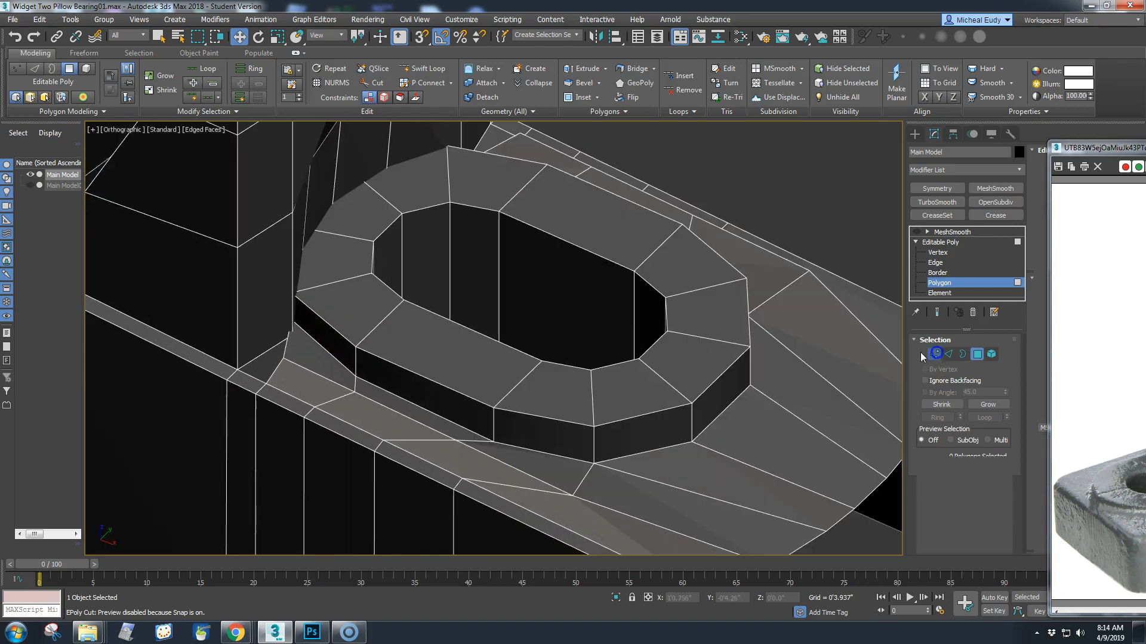
click(293, 334)
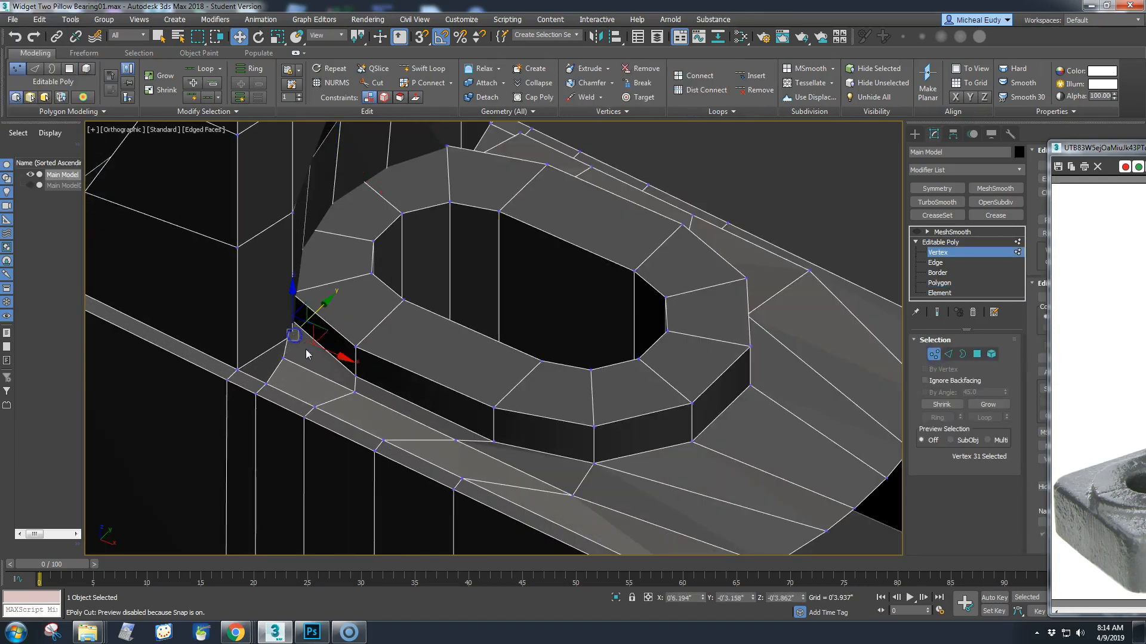
click(422, 37)
right_click(422, 37)
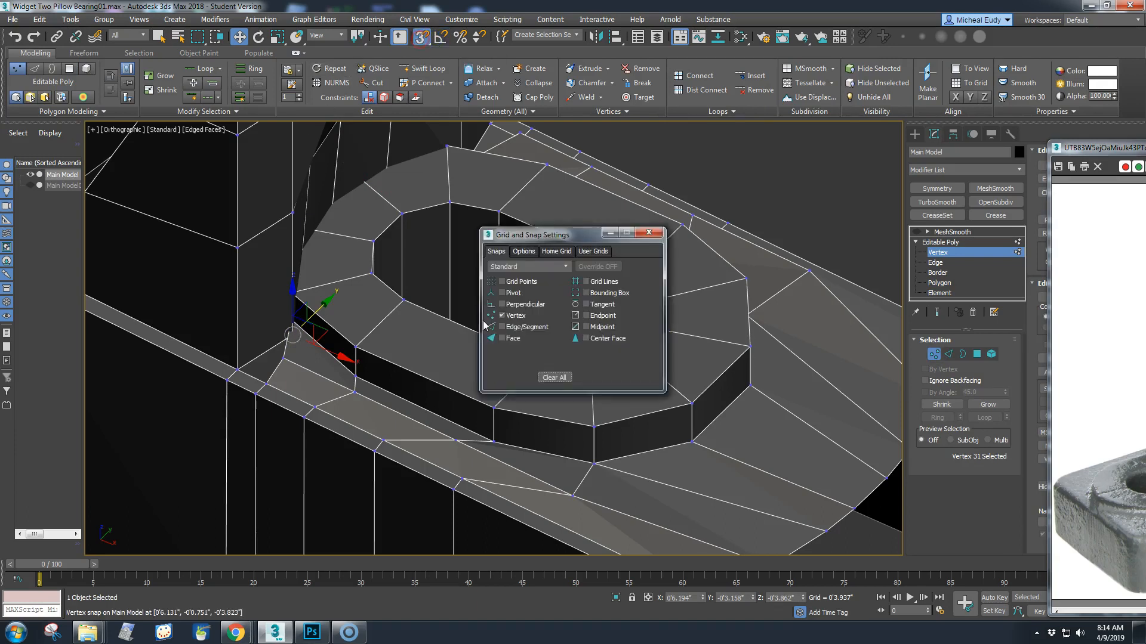
click(525, 252)
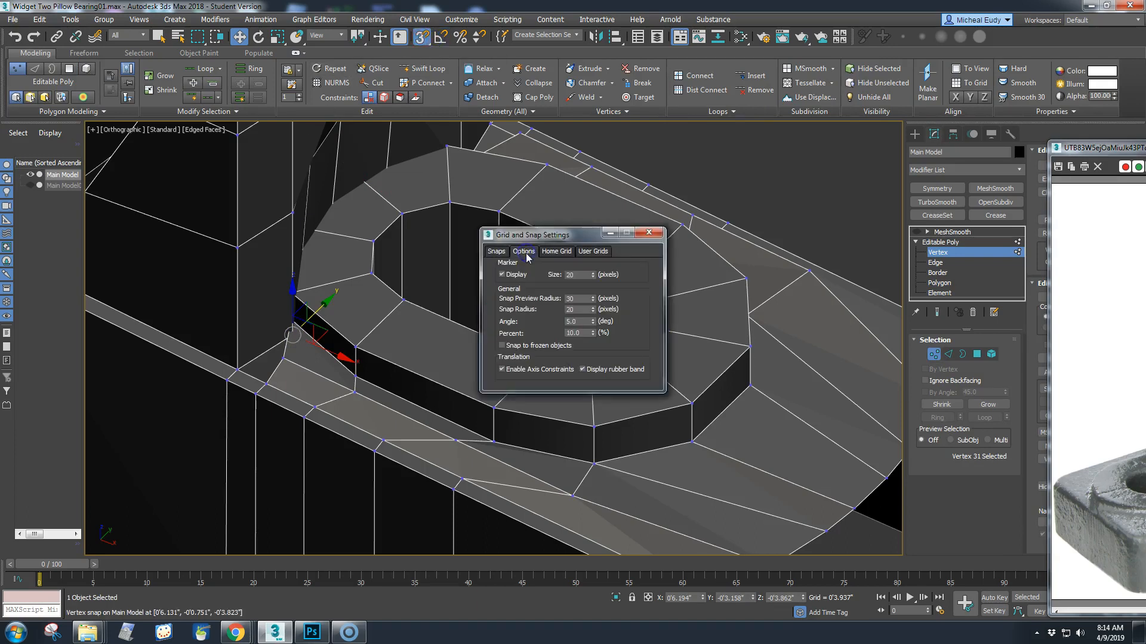
click(648, 233)
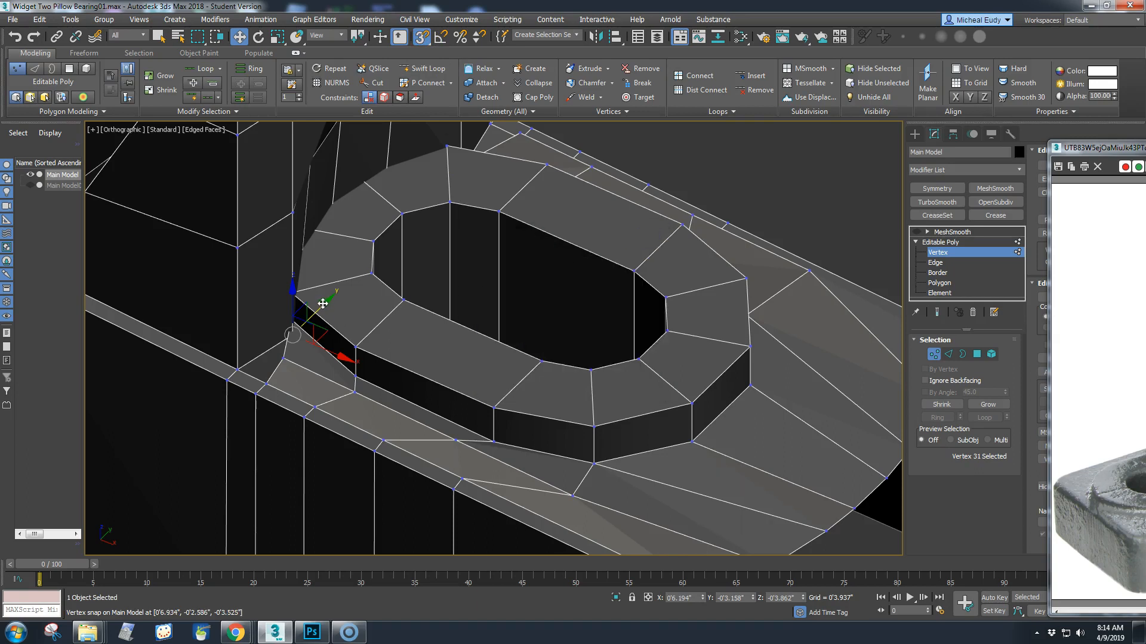
drag(324, 303, 287, 363)
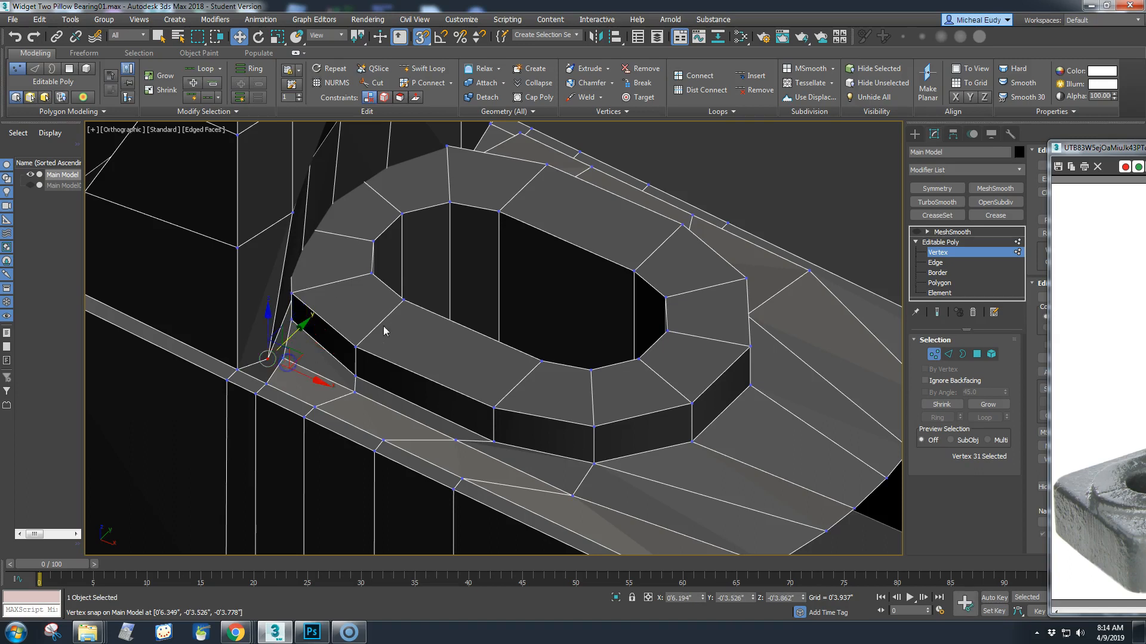
- Snap the upright's next corner vertex above along Y to the same inner strip vertex
click(291, 212)
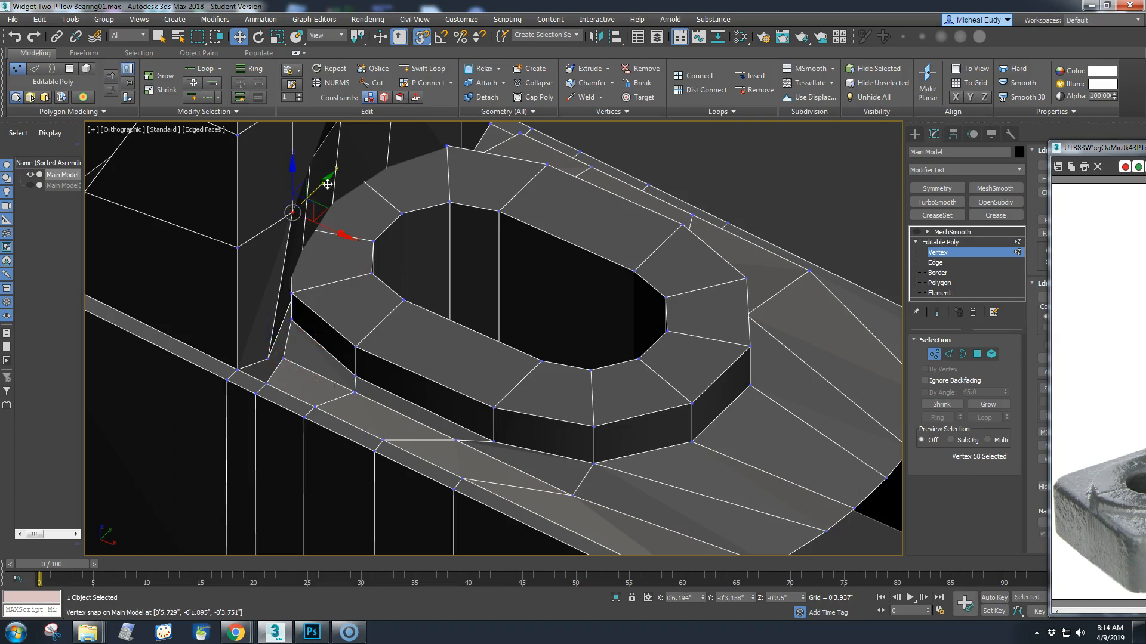
drag(324, 180, 282, 366)
alt+middle_drag(362, 395, 383, 369)
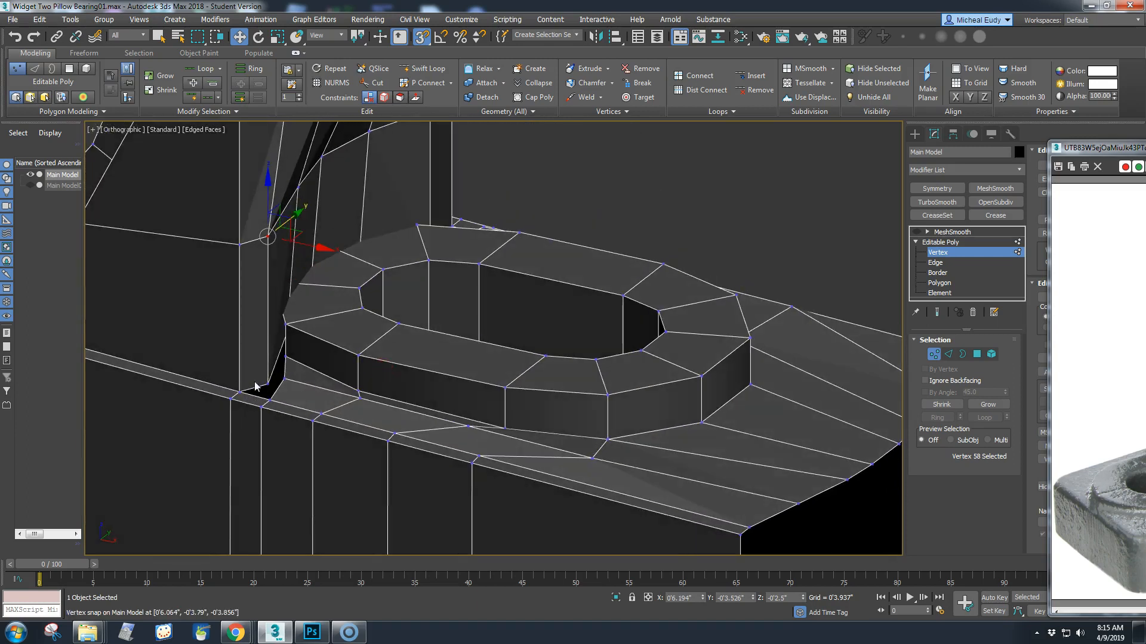
- Snap the three inner strip vertices beside the boss into line with the matching vertices on the foot's side rim
mouse_move(343, 408)
alt+middle_down()
mouse_move(355, 398)
mouse_move(334, 421)
alt+middle_up()
click(285, 370)
drag(285, 315, 276, 396)
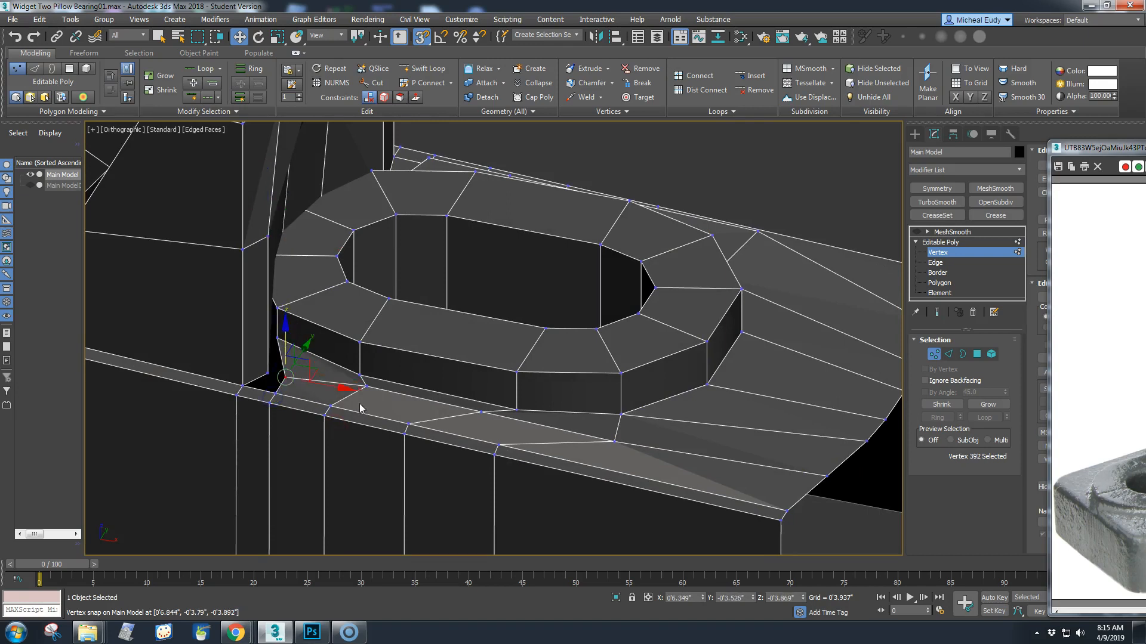
click(366, 387)
drag(366, 387, 338, 404)
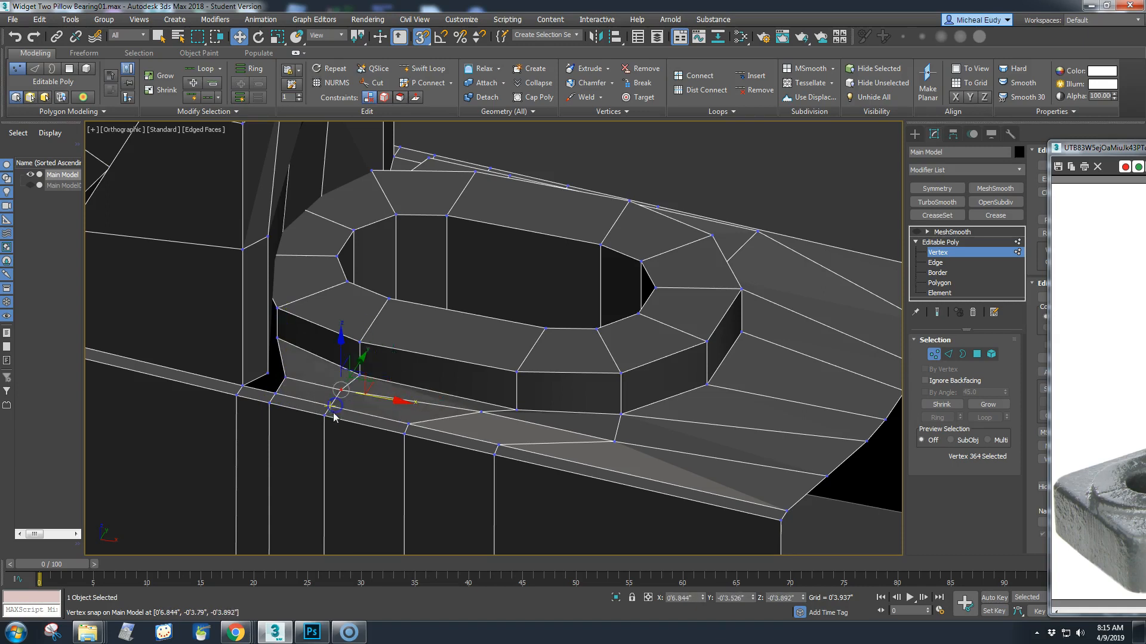
click(481, 415)
drag(480, 373, 409, 427)
- Select the vertices of the two vertical edge lines nearest the foot's end and slide them along X toward that end with Edge constraint
alt+middle_drag(410, 427, 492, 351)
key(alt+c)
drag(466, 349, 466, 348)
ctrl+drag(532, 329, 554, 356)
middle_drag(507, 501, 436, 447)
ctrl+drag(443, 443, 477, 468)
ctrl+drag(526, 441, 593, 506)
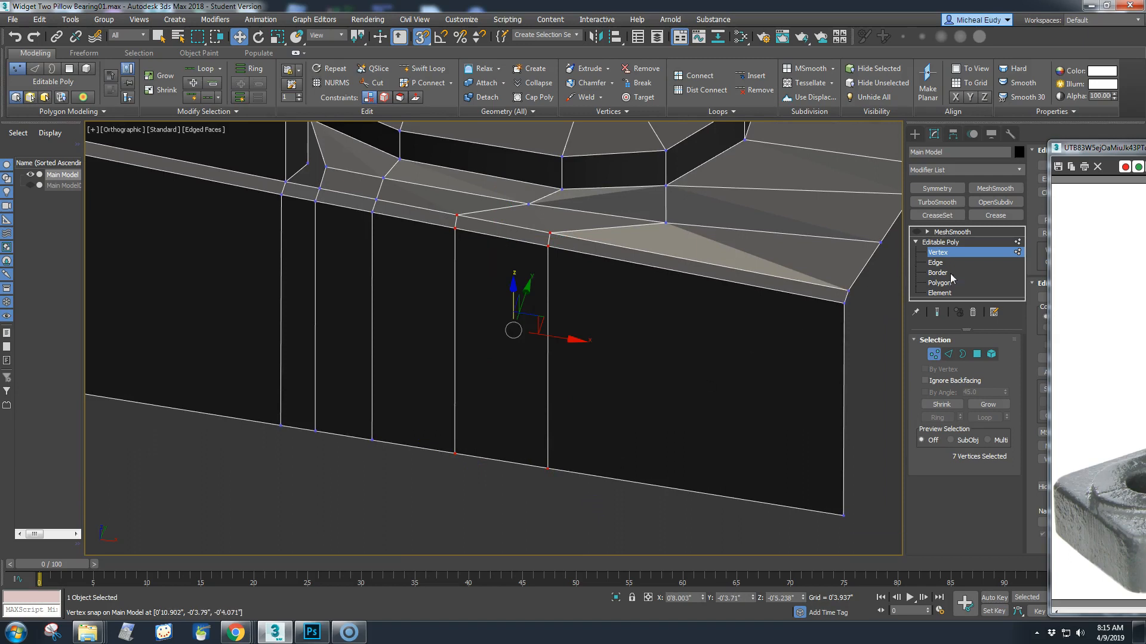
drag(1092, 154, 1145, 154)
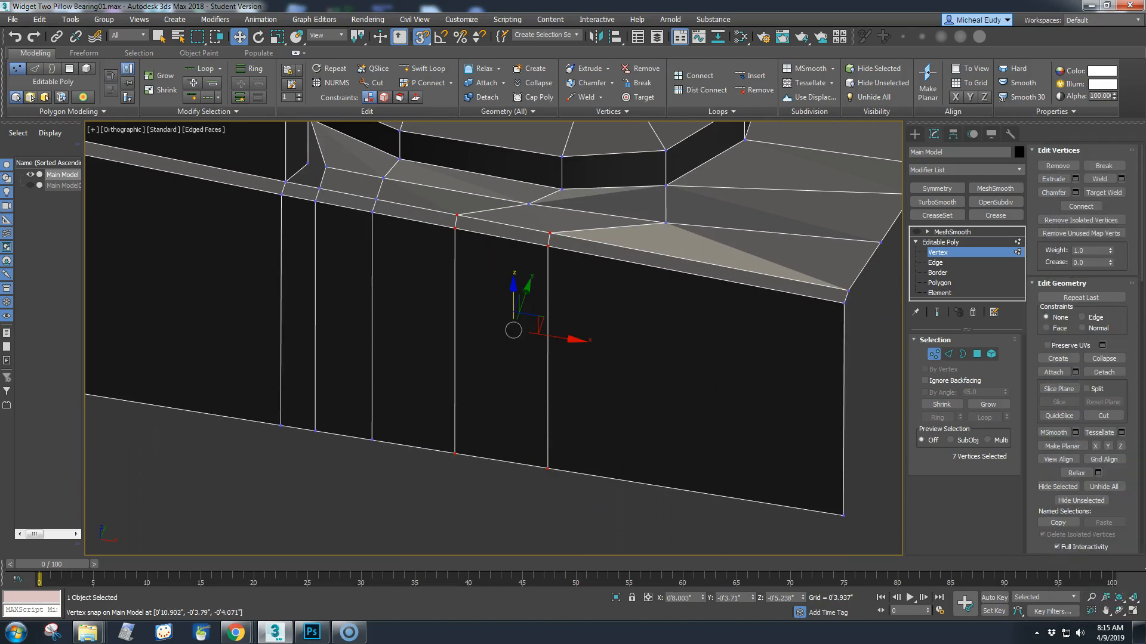
click(1082, 317)
drag(576, 338, 585, 348)
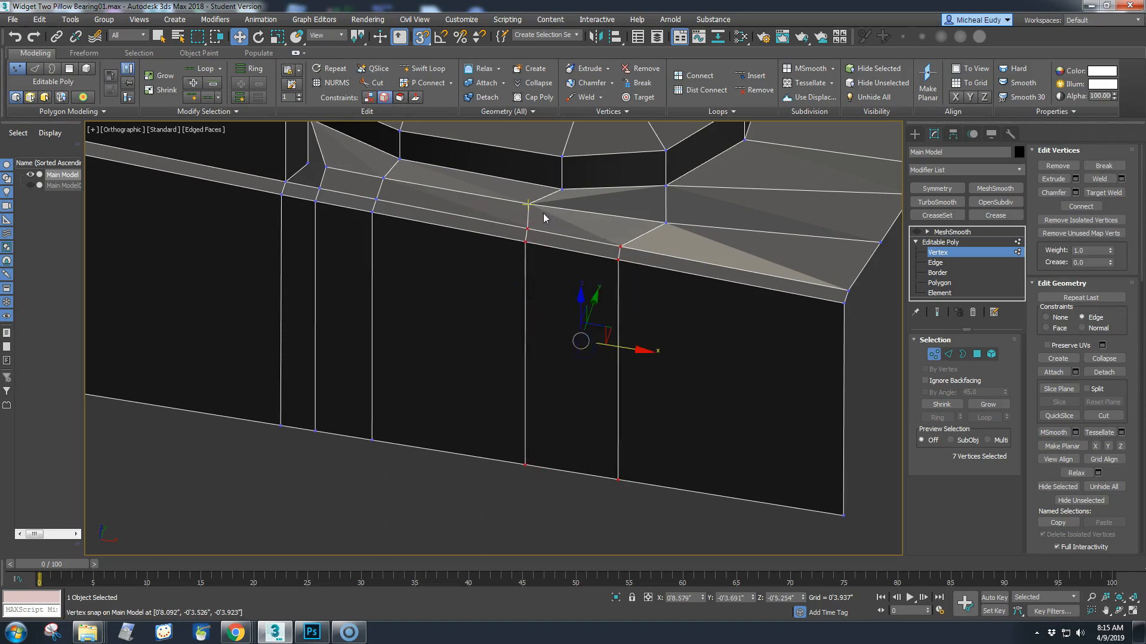
- Slide the inner strip vertex above the repositioned edge line along X toward the foot's end
click(531, 201)
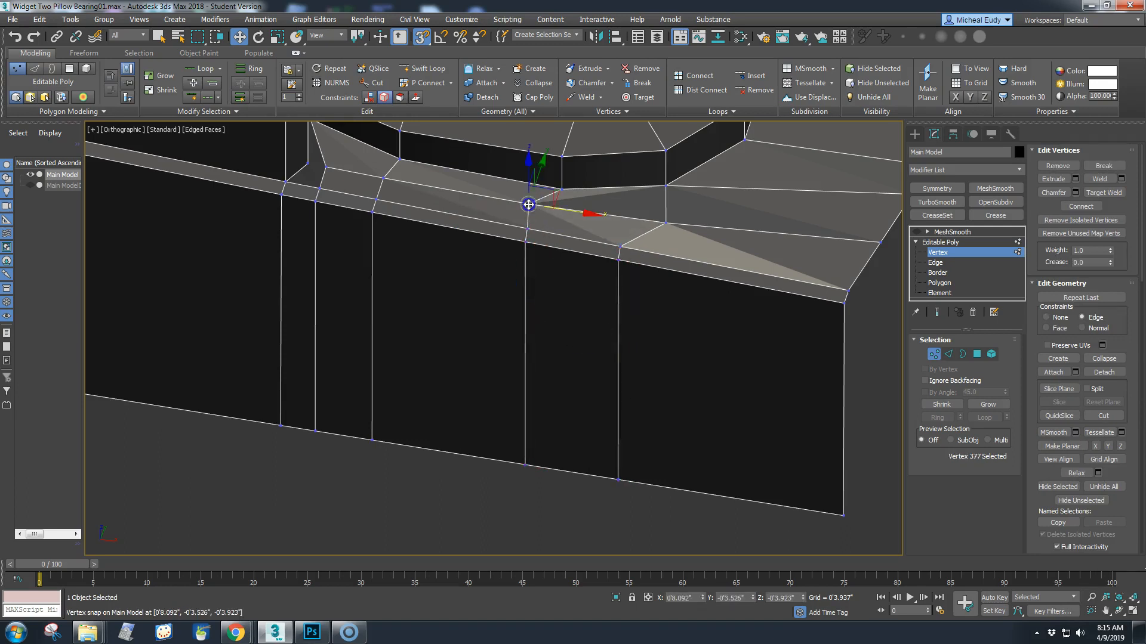
drag(531, 203, 557, 210)
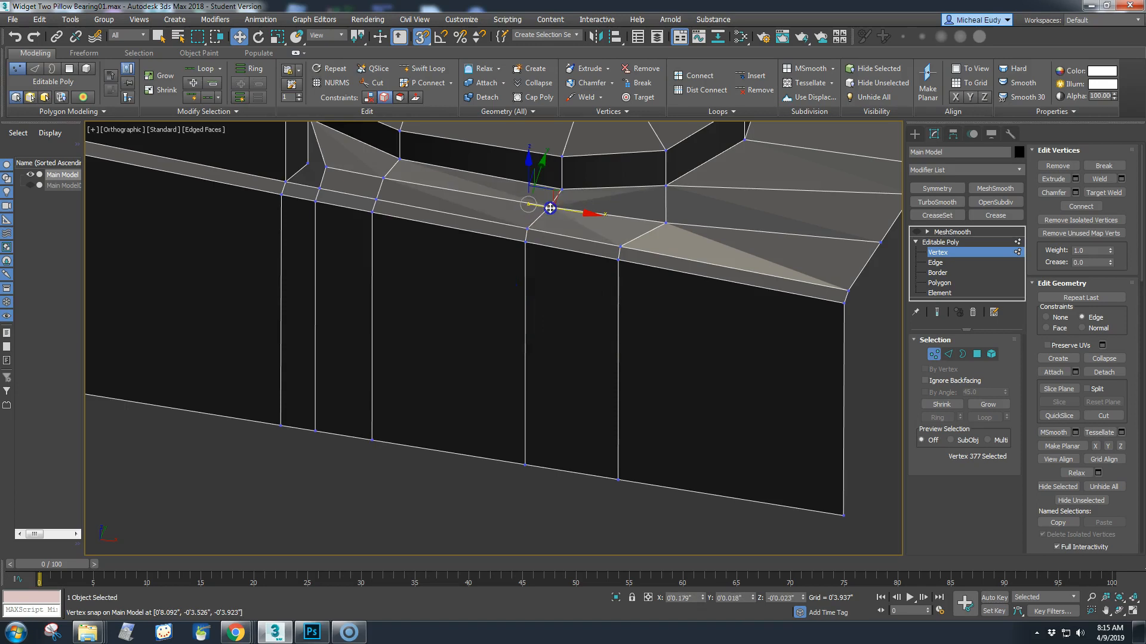
scroll(549, 388, down, 4)
middle_drag(547, 389, 429, 388)
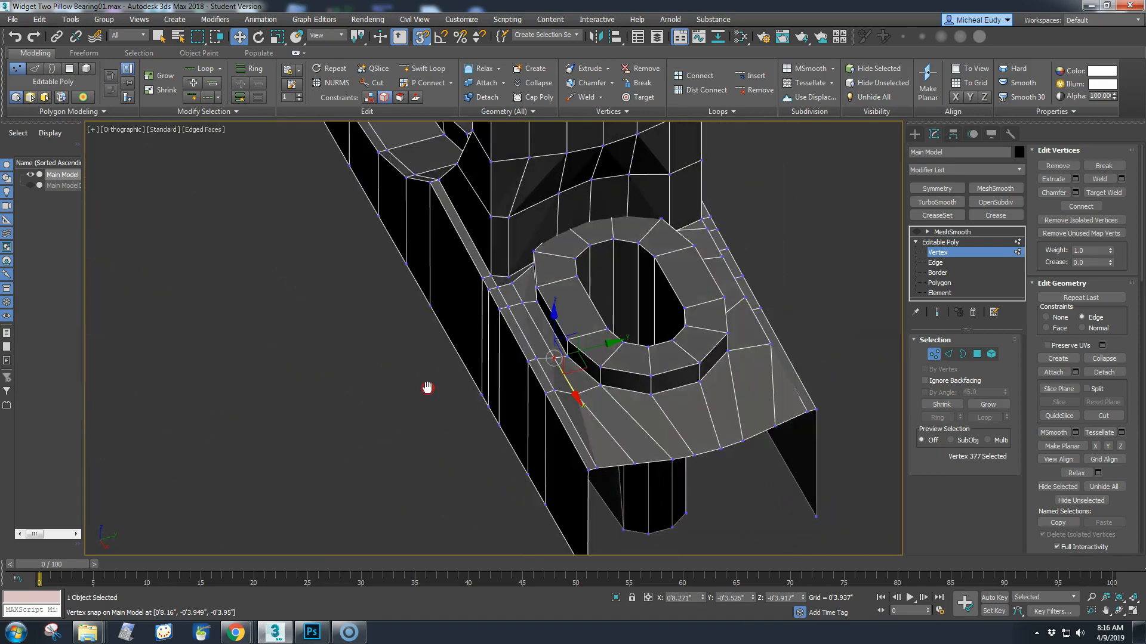
- Bridge the two short edges across the gap between the upright's corner and the inner strip
scroll(519, 339, up, 6)
scroll(493, 321, down, 3)
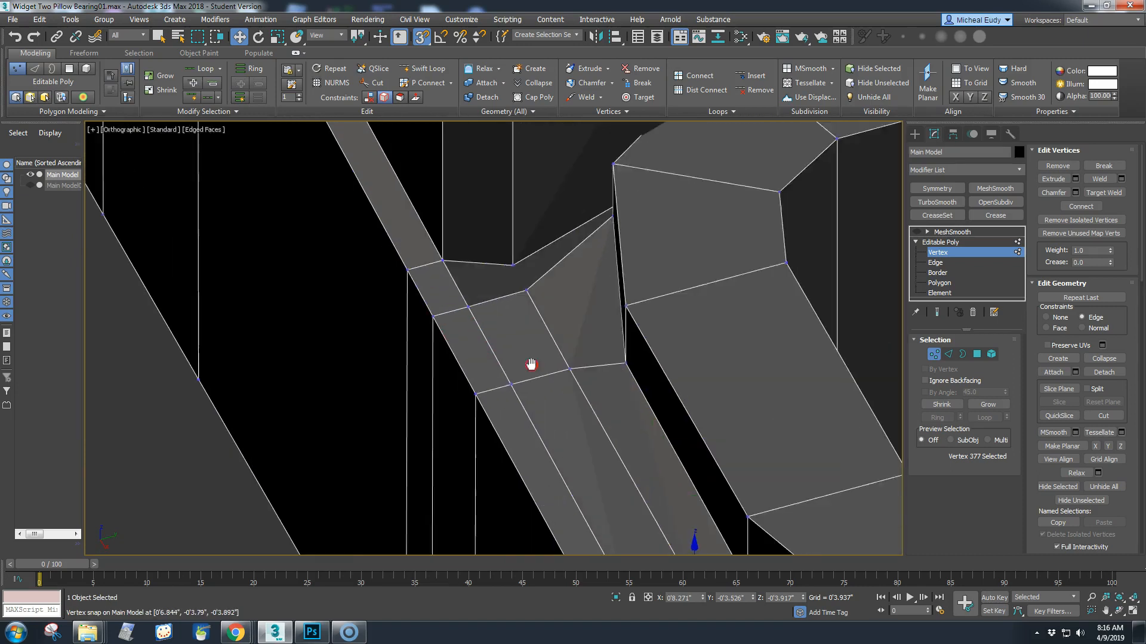
scroll(532, 365, up, 3)
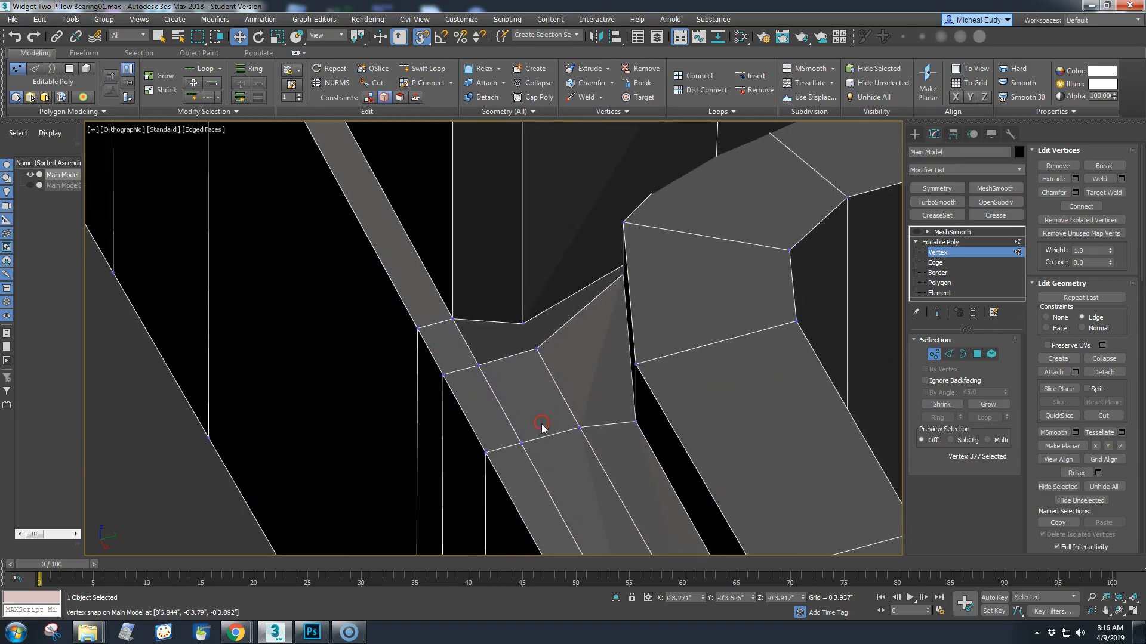
click(951, 357)
click(496, 326)
ctrl+click(494, 362)
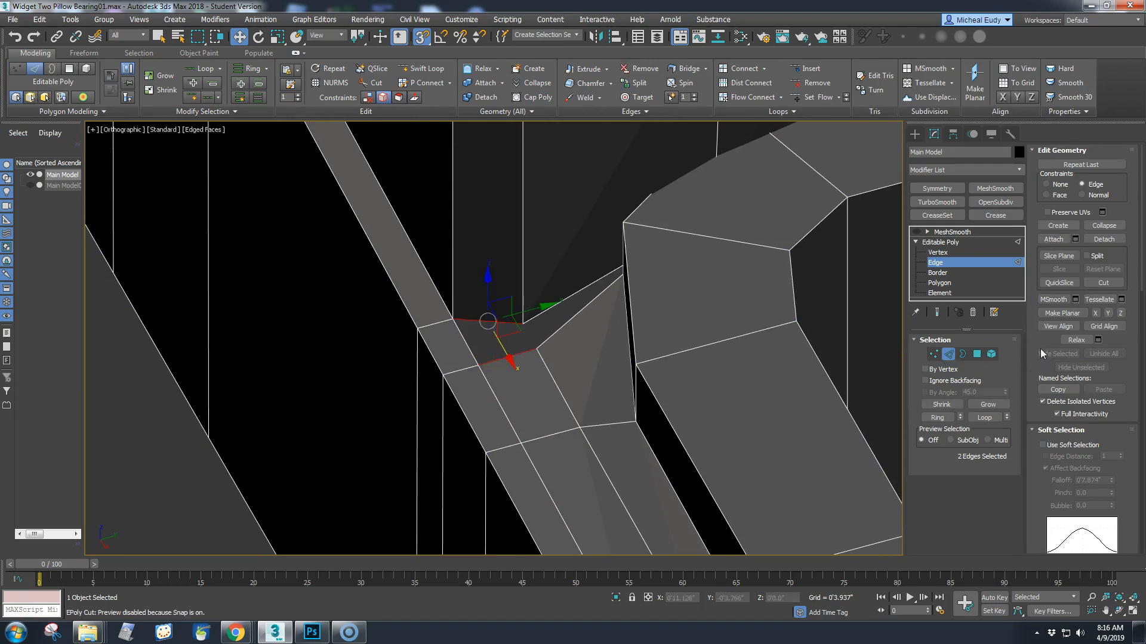
click(1047, 429)
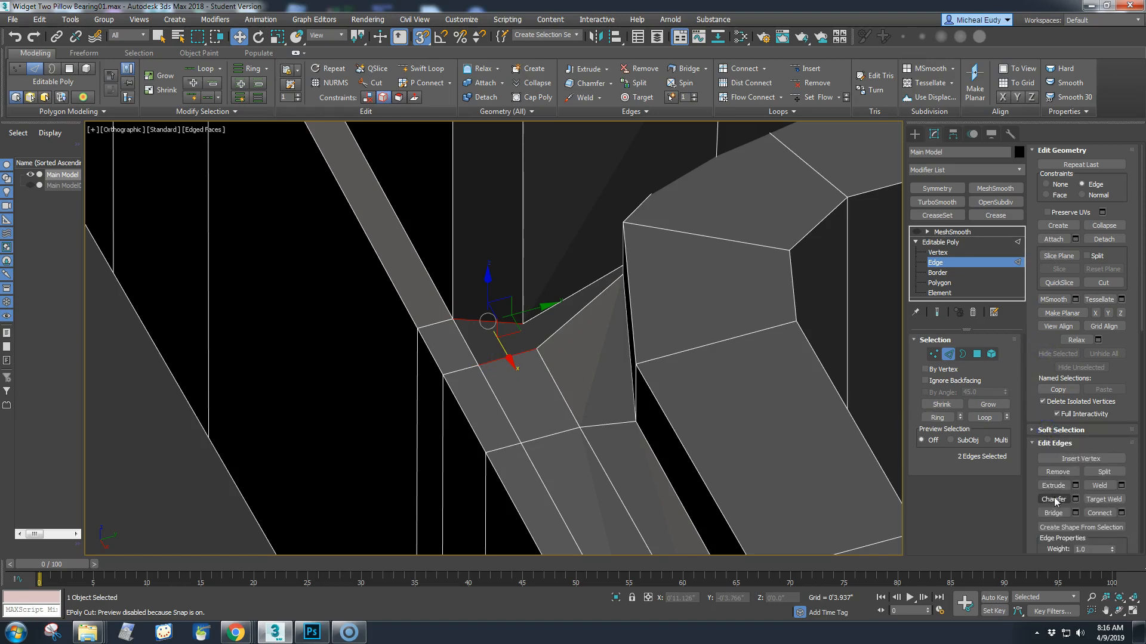
- Delete the four polygons on the upright's lower face directly behind the slotted boss
alt+middle_drag(687, 427, 443, 402)
scroll(509, 435, down, 2)
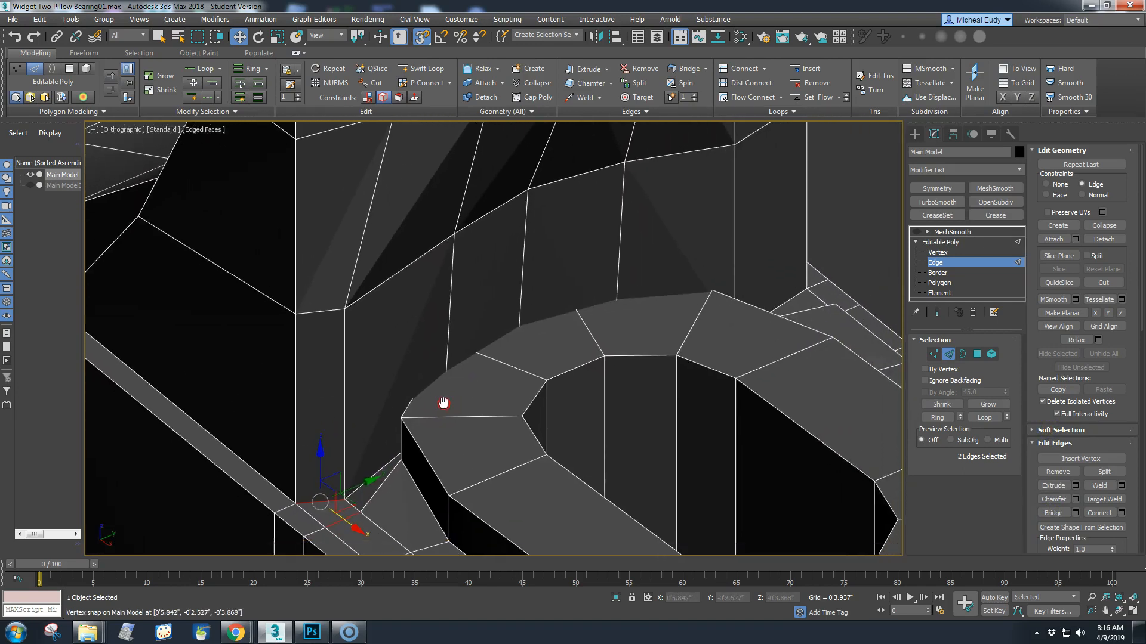
click(977, 354)
click(364, 361)
ctrl+click(486, 280)
ctrl+click(609, 260)
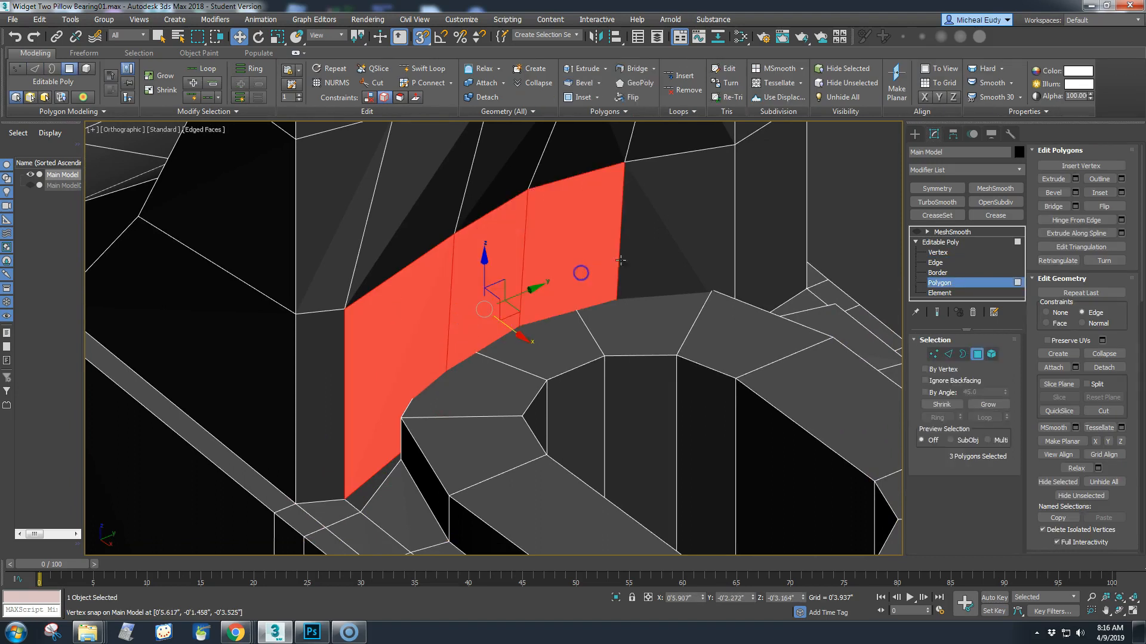
ctrl+click(646, 247)
key(Delete)
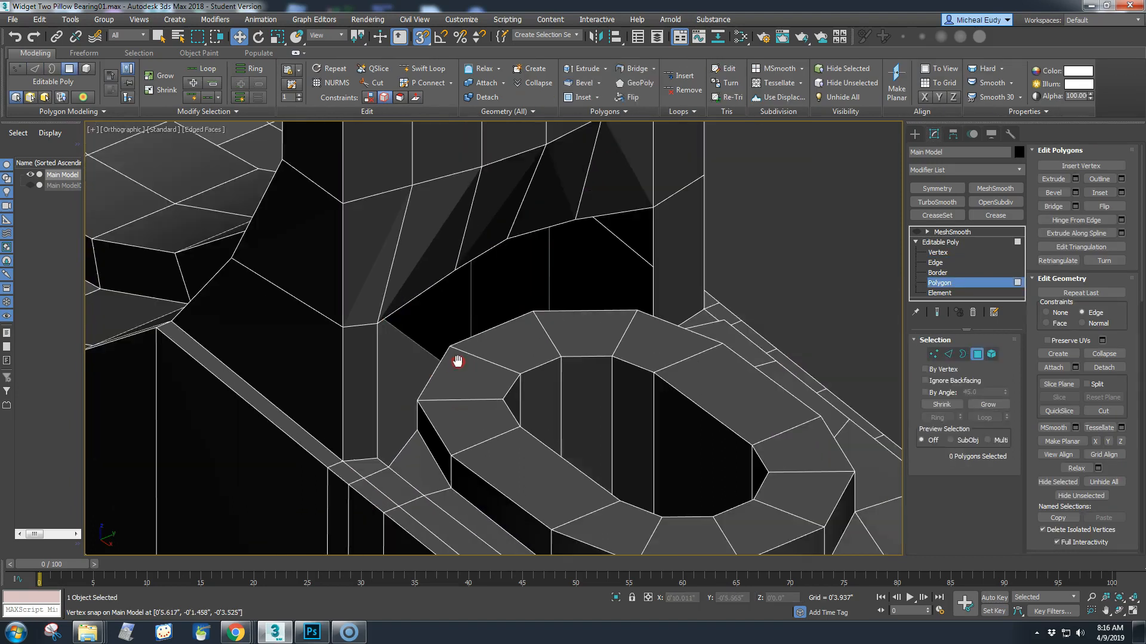
- Delete the slot wall polygons that protrude below the underside of the foot
alt+middle_drag(484, 386, 503, 373)
scroll(567, 329, down, 5)
click(623, 295)
alt+middle_drag(624, 295, 654, 335)
scroll(639, 283, up, 3)
alt+middle_drag(639, 283, 788, 489)
key(alt+c)
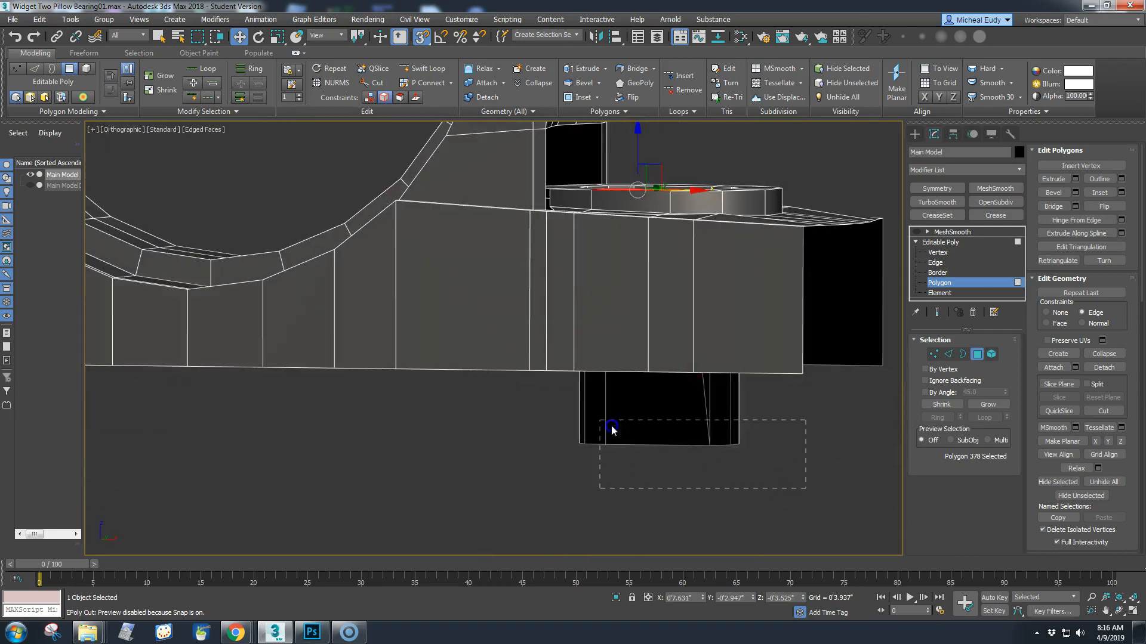
drag(612, 430, 565, 422)
key(Delete)
- With snapping off and constraints set to None, extrude the boss's three outer rim edges facing the upright straight up to about Z -0'2.83"
middle_drag(650, 236, 383, 306)
click(949, 355)
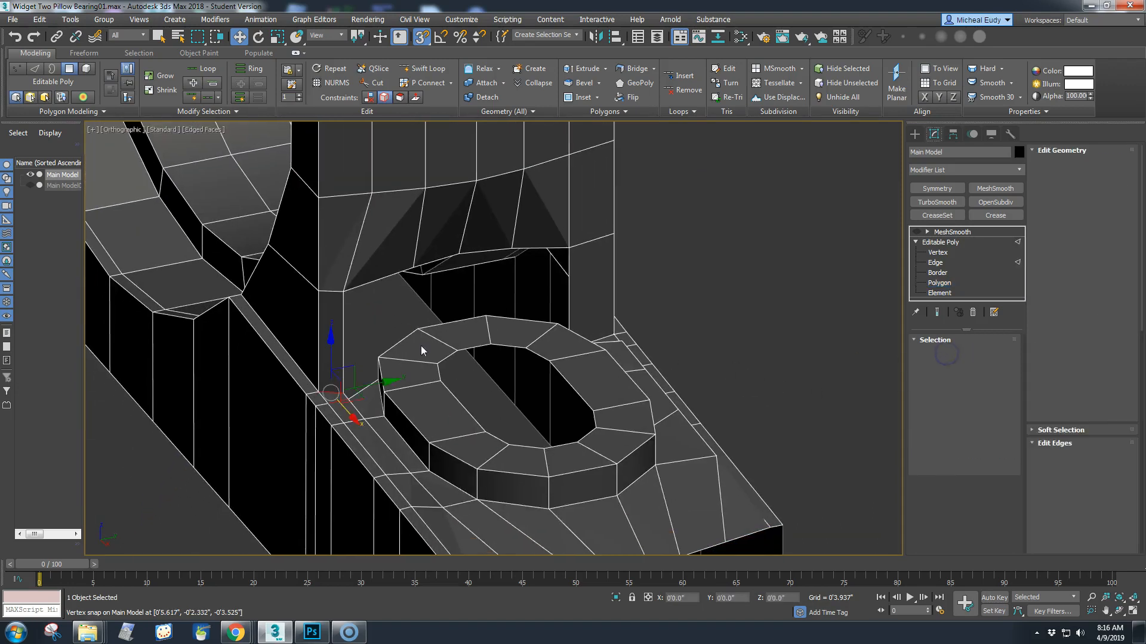
click(400, 341)
ctrl+click(463, 327)
ctrl+click(510, 321)
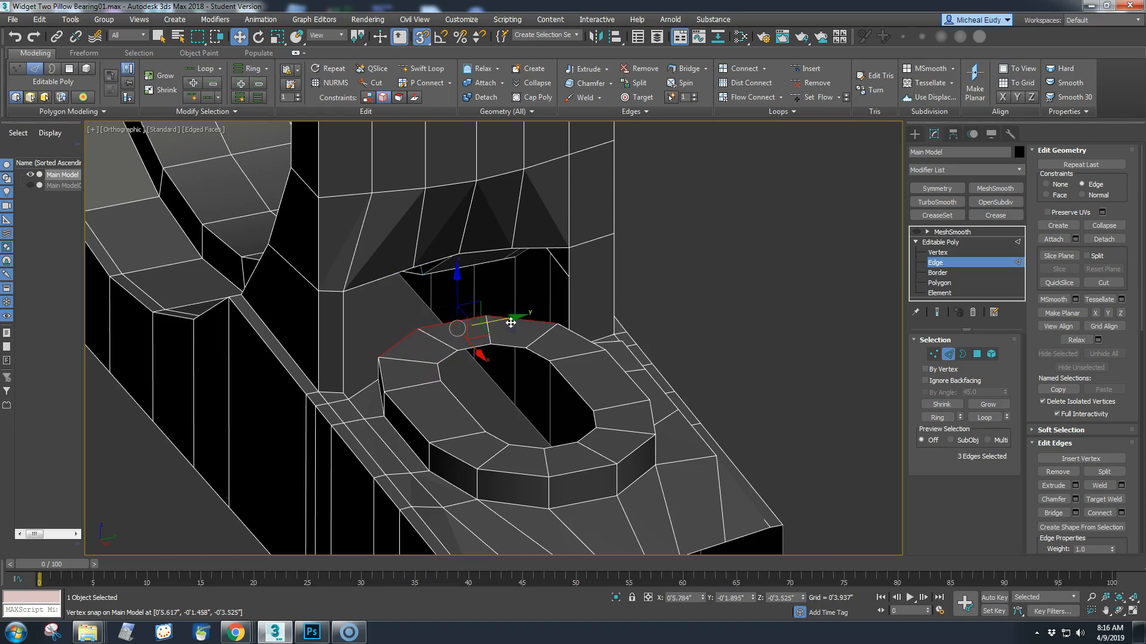
key(s)
key(alt+c)
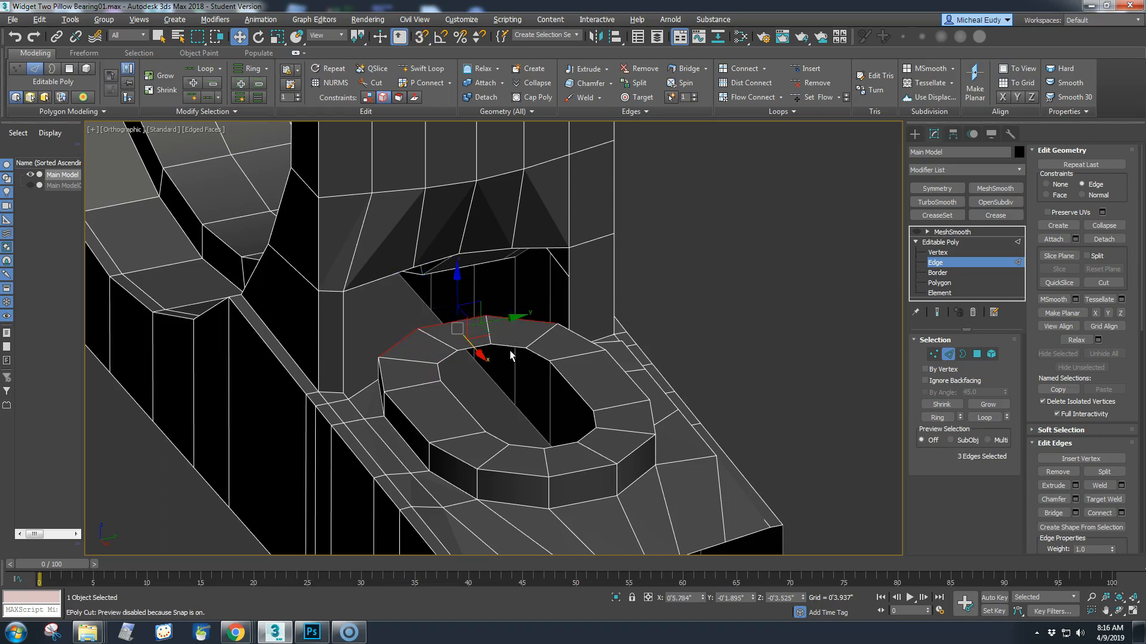
alt+middle_drag(500, 372, 523, 379)
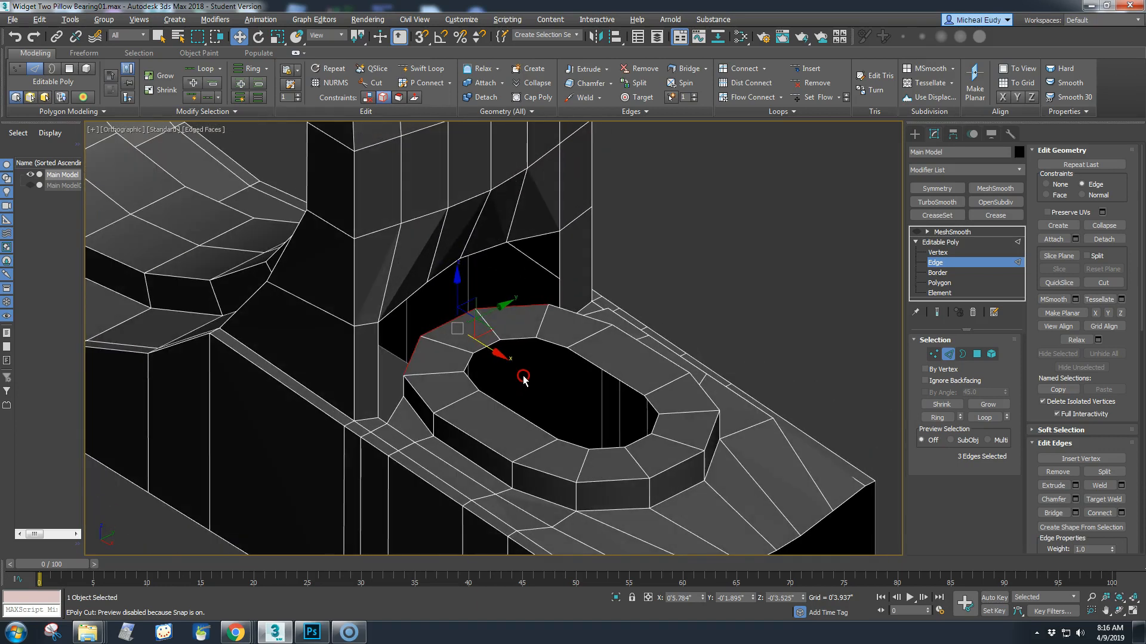
mouse_move(455, 288)
mouse_down()
mouse_move(454, 256)
mouse_move(454, 269)
mouse_up()
click(15, 37)
click(1054, 187)
shift+drag(458, 298, 464, 257)
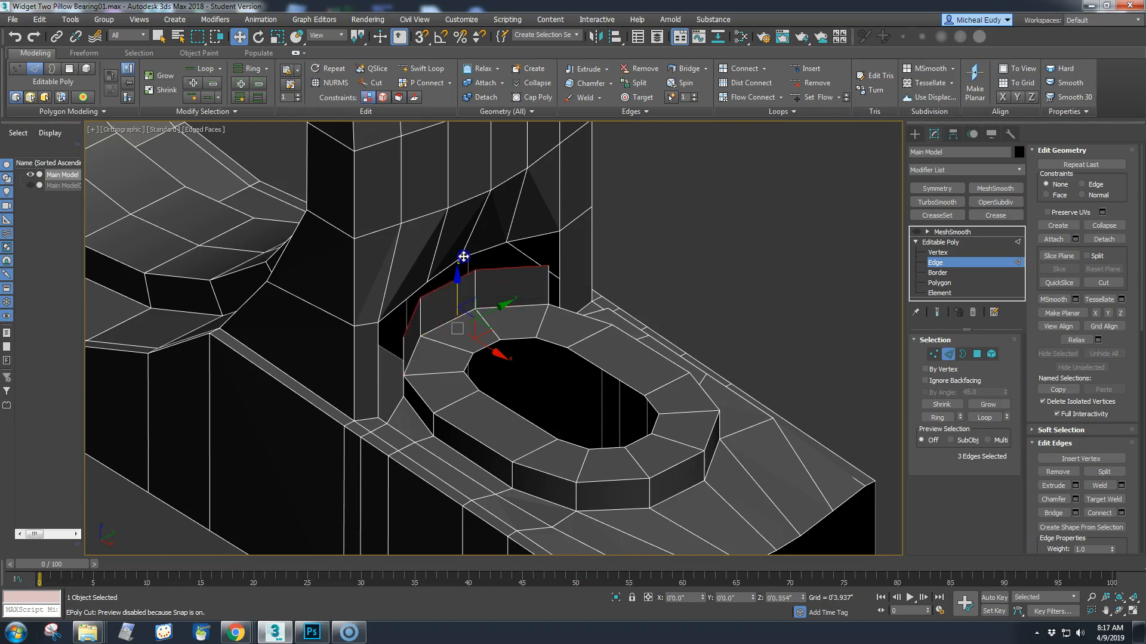
shift+drag(463, 257, 463, 247)
mouse_move(436, 399)
alt+middle_down()
mouse_move(371, 379)
mouse_move(419, 396)
alt+middle_up()
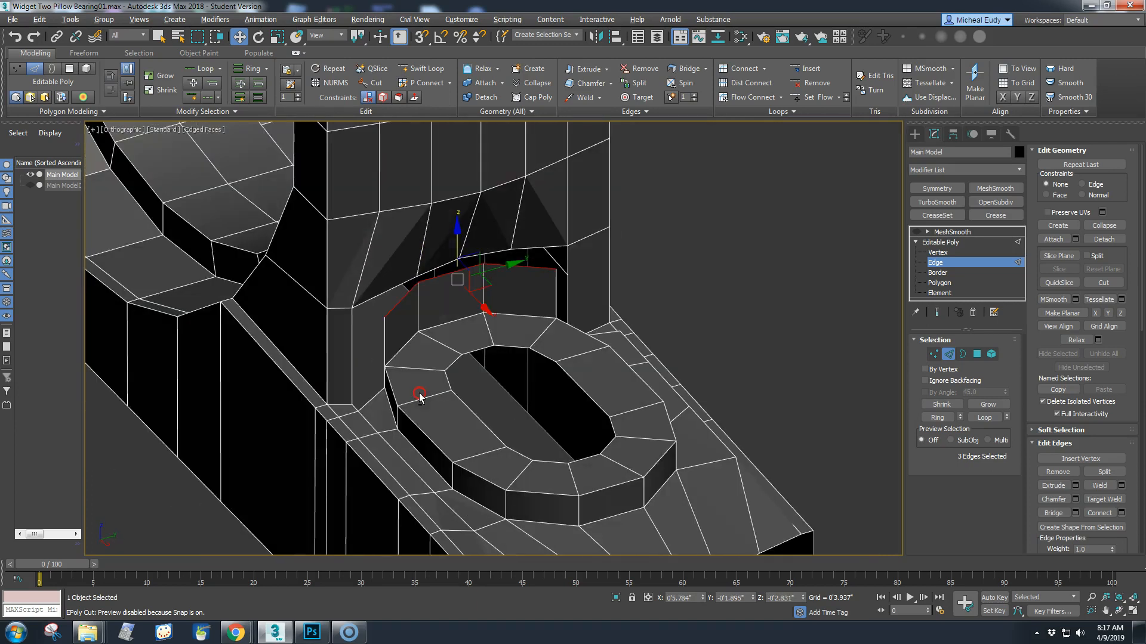
- Preview the MeshSmooth result around the boss's raised rear wall, and turn the preview off again
click(954, 233)
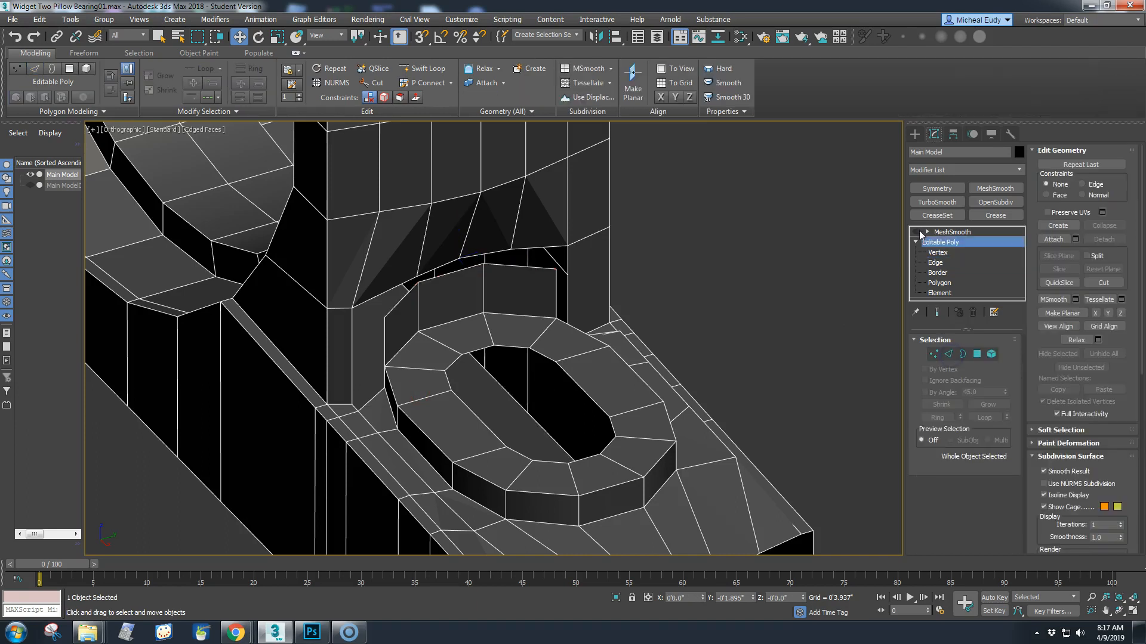
alt+middle_drag(532, 394, 425, 404)
scroll(519, 415, up, 3)
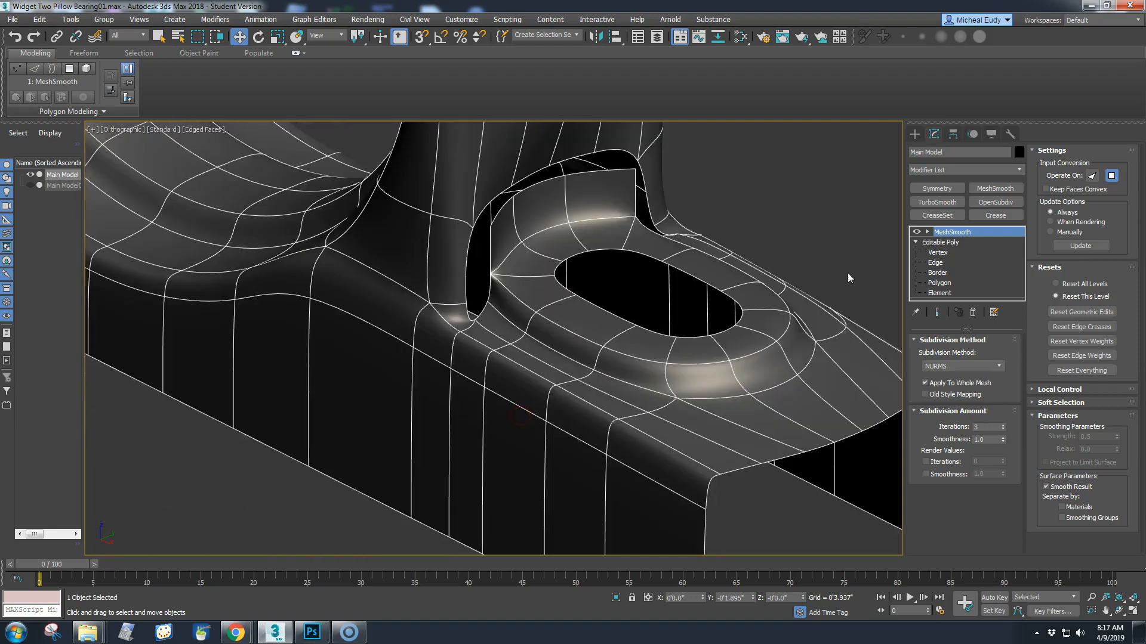
click(917, 232)
- Examine the unsmoothed mesh flow where the upright's face meets the boss's raised rear wall
scroll(547, 307, up, 5)
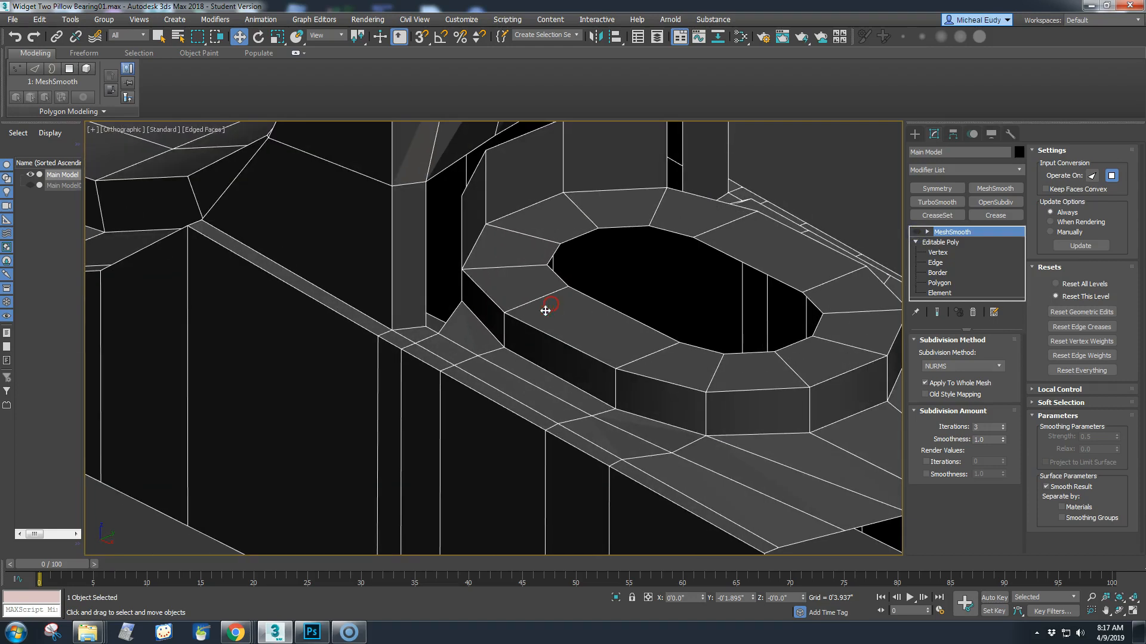
alt+middle_drag(510, 313, 473, 336)
scroll(506, 317, down, 3)
scroll(473, 336, down, 3)
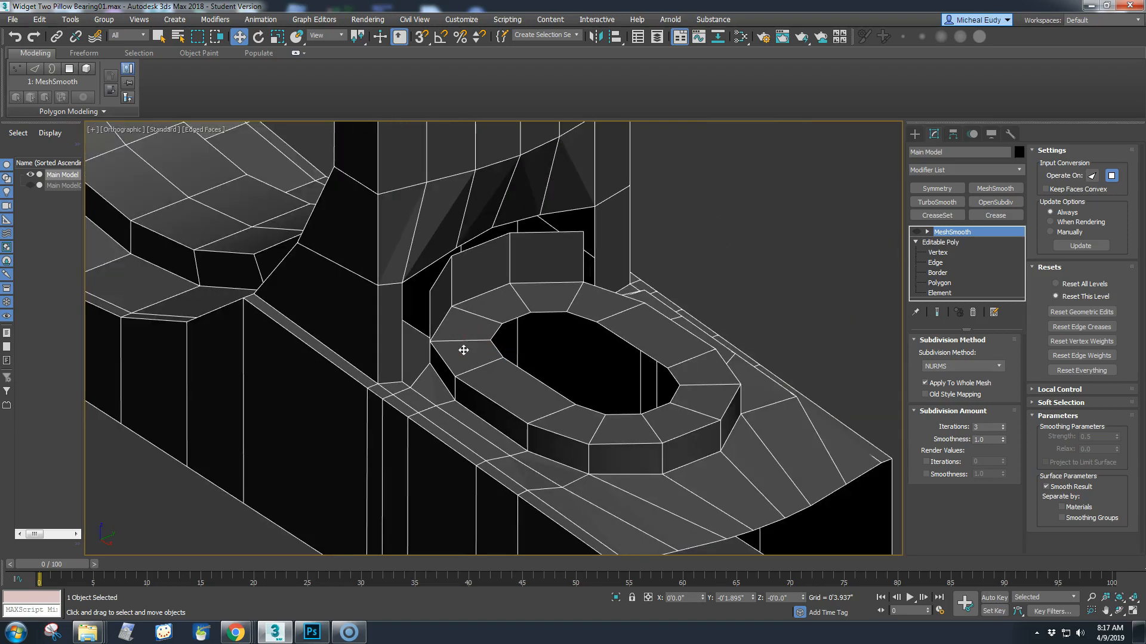
click(384, 360)
scroll(583, 299, down, 5)
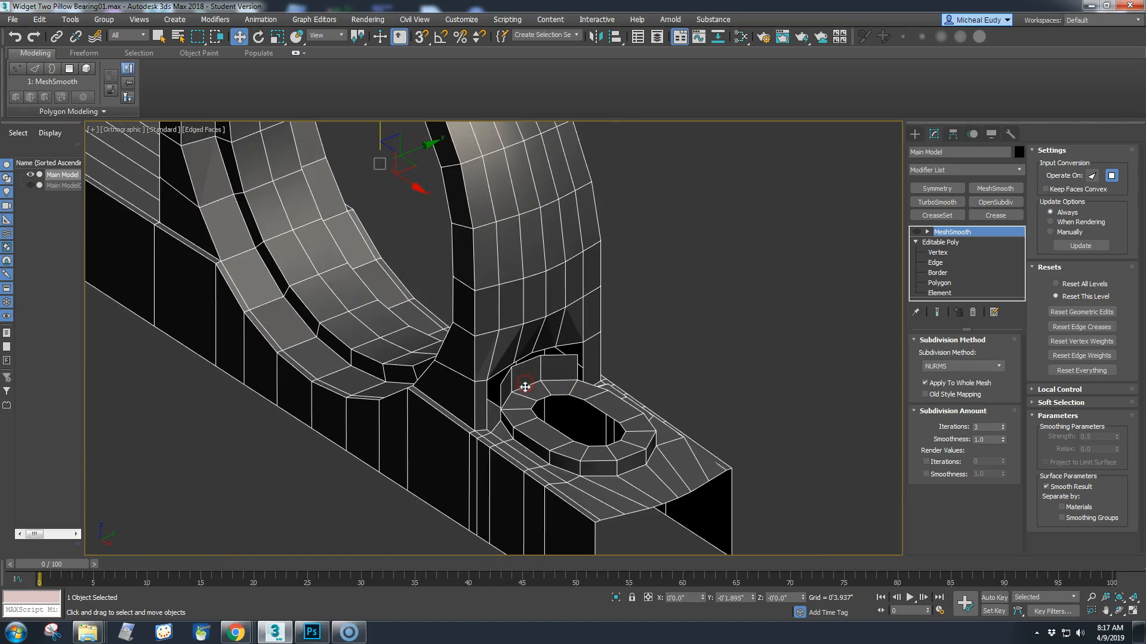
scroll(494, 295, down, 2)
middle_drag(493, 295, 471, 324)
scroll(471, 323, up, 2)
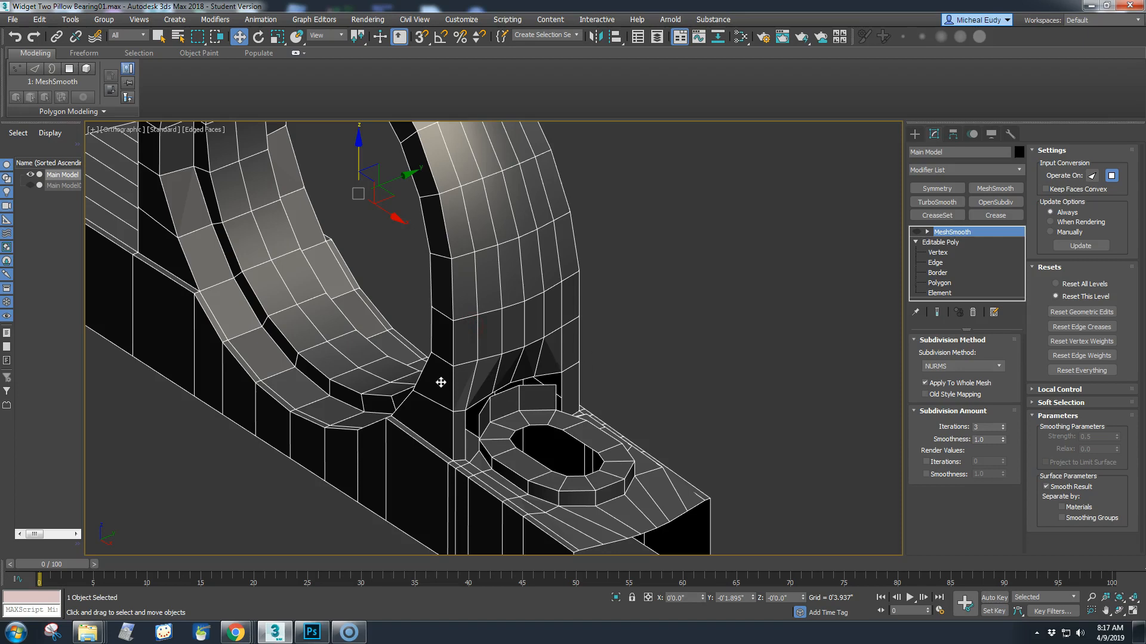
middle_drag(495, 409, 466, 399)
scroll(407, 380, up, 3)
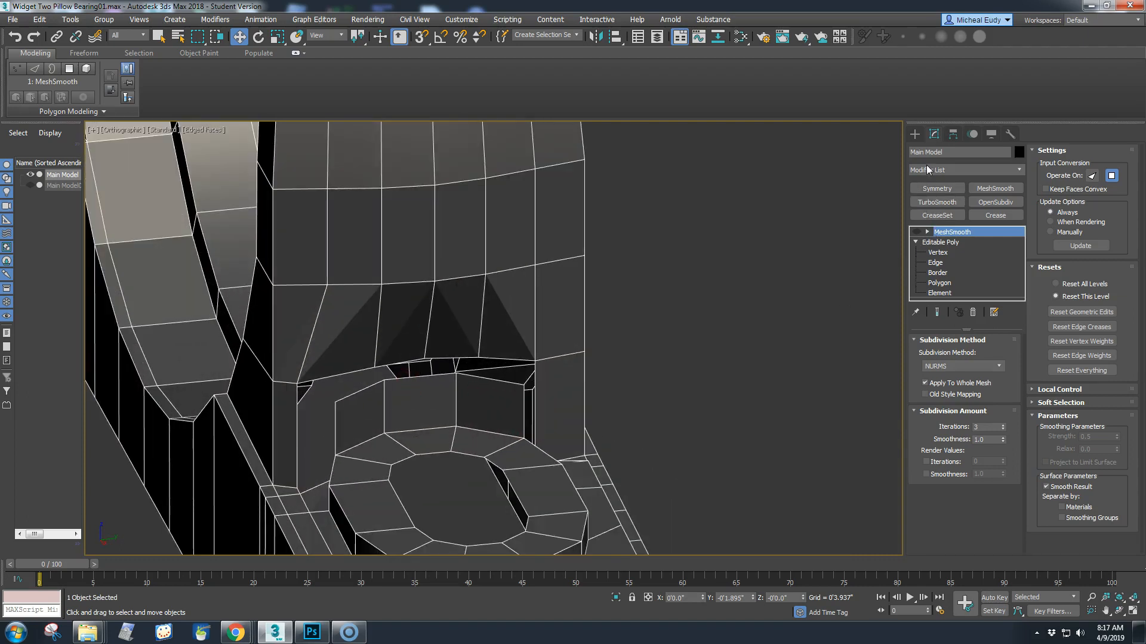
- Remove the middle vertical edge on the upright's lower face above the boss's raised wall
click(934, 264)
click(435, 317)
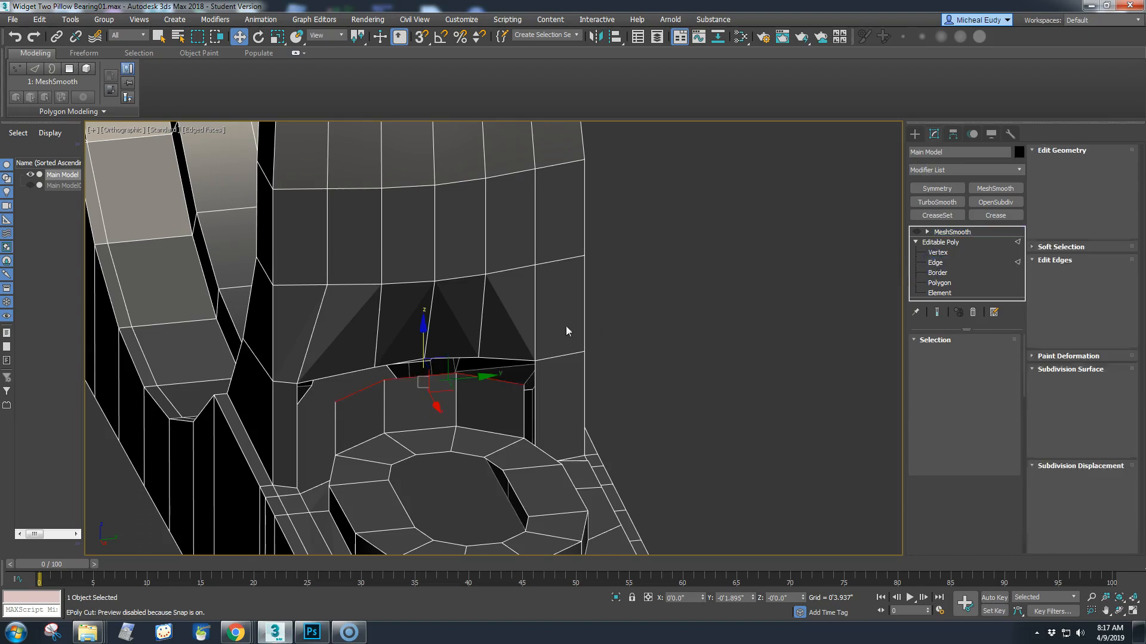
click(427, 328)
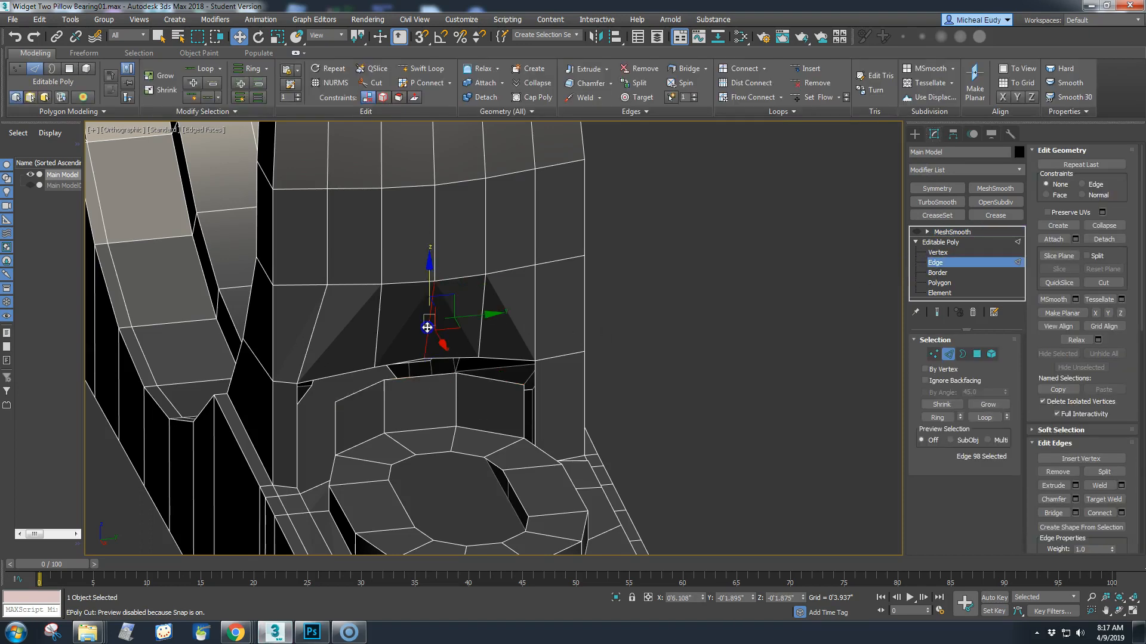
click(585, 371)
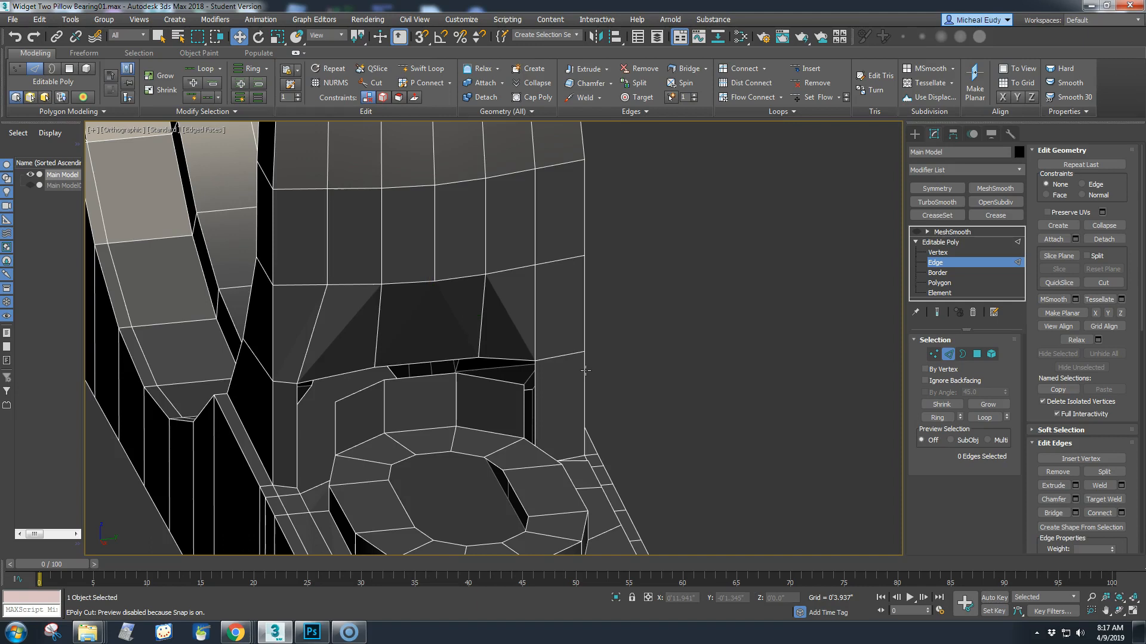
- Target weld the four vertices along the upright's opening to the matching top vertices of the boss's raised wall
mouse_move(435, 362)
alt+middle_down()
mouse_move(463, 374)
mouse_move(427, 356)
alt+middle_up()
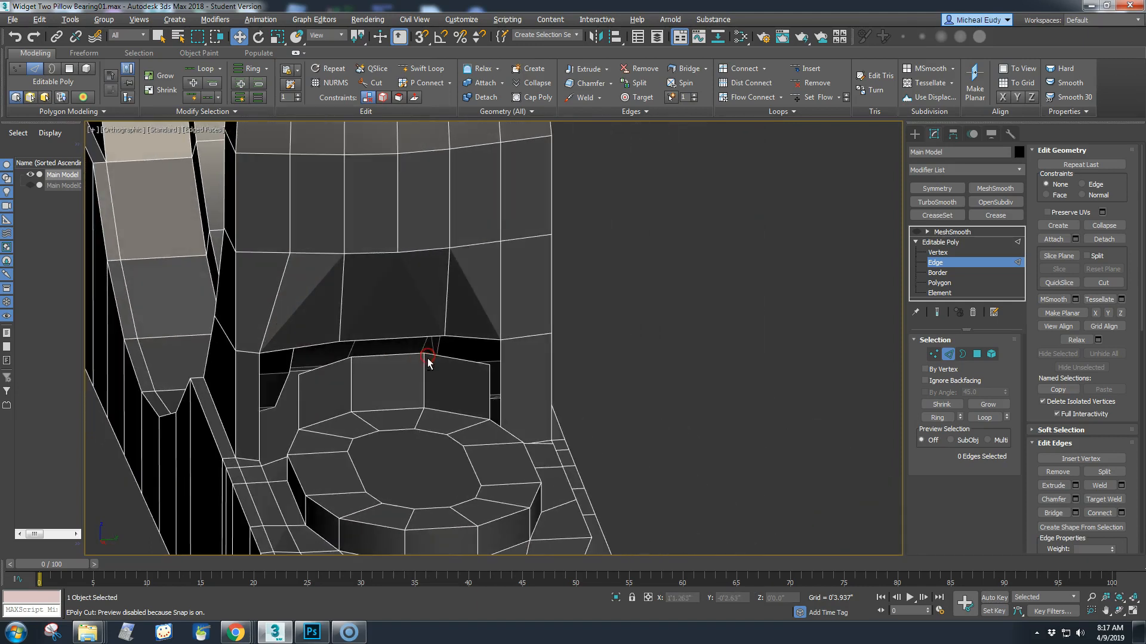
mouse_move(350, 371)
alt+middle_down()
mouse_move(376, 338)
mouse_move(398, 373)
mouse_move(389, 364)
alt+middle_up()
click(932, 353)
scroll(431, 403, up, 3)
middle_drag(438, 361, 431, 343)
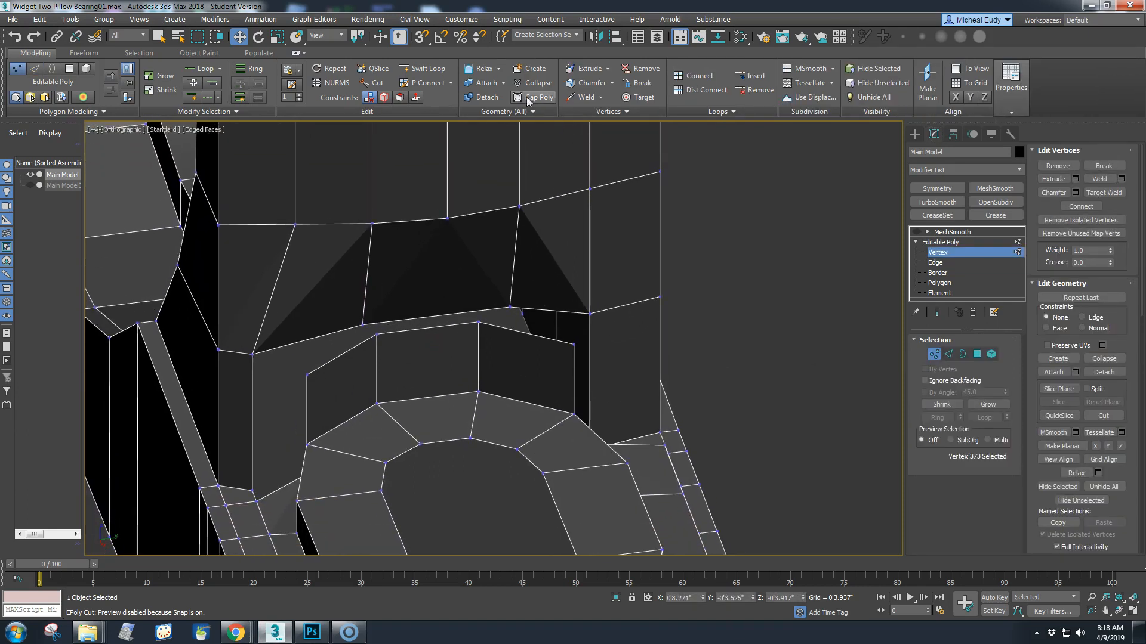
click(632, 98)
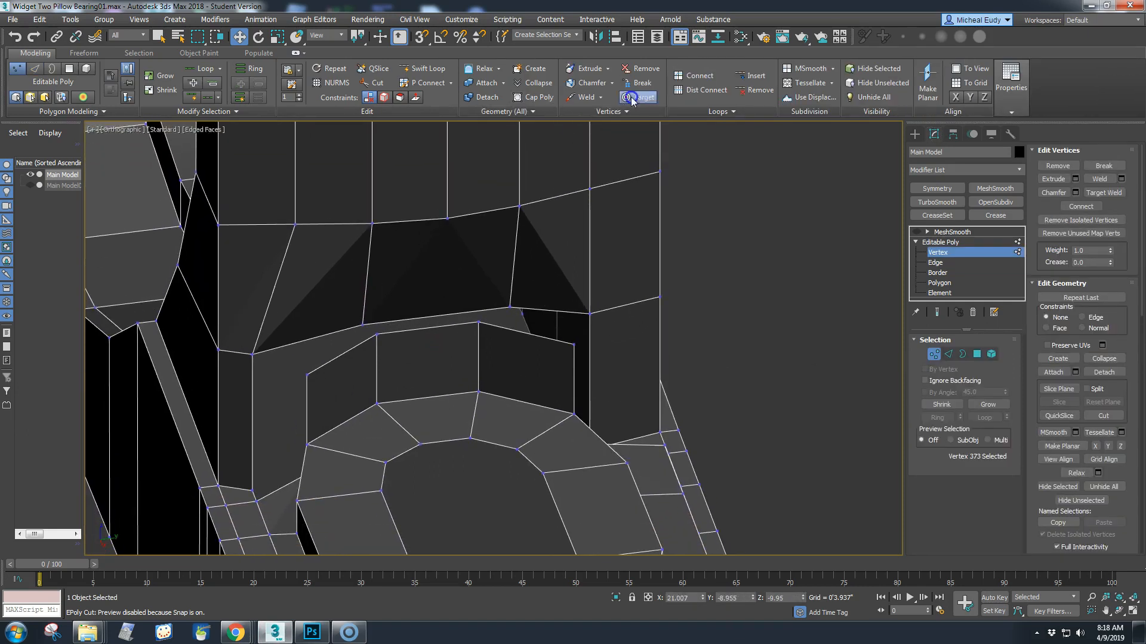
click(376, 335)
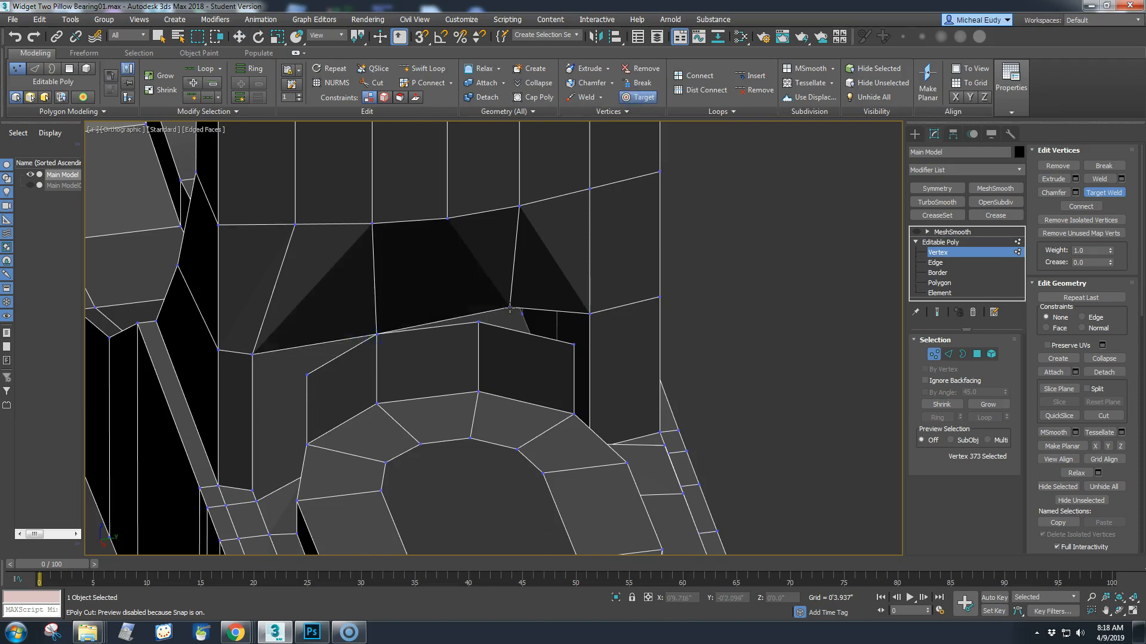
click(480, 322)
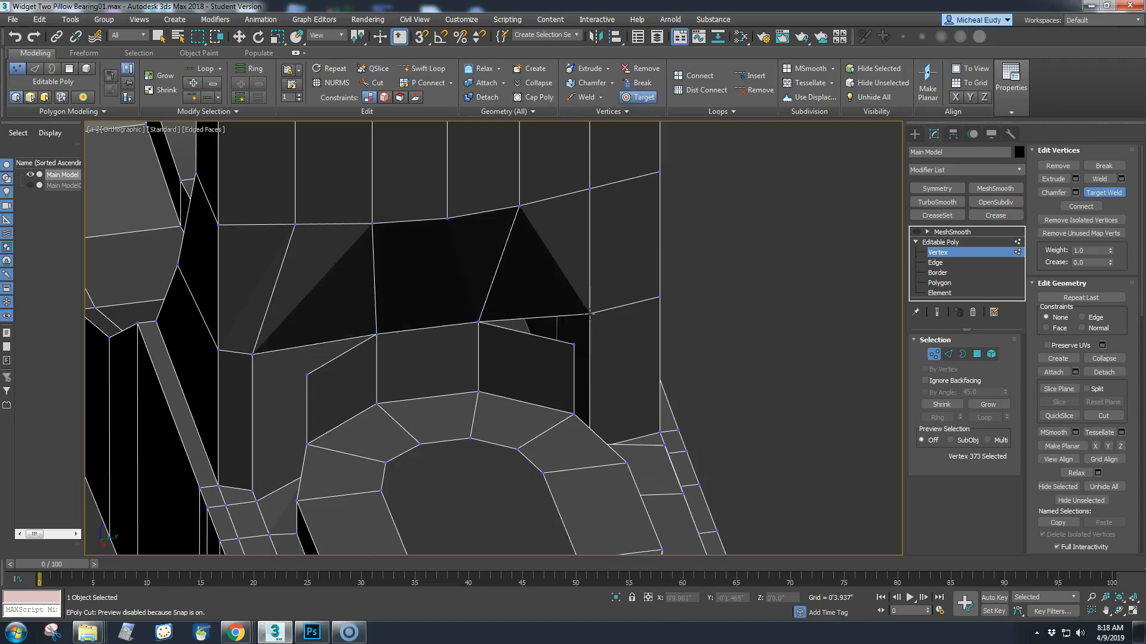
click(573, 341)
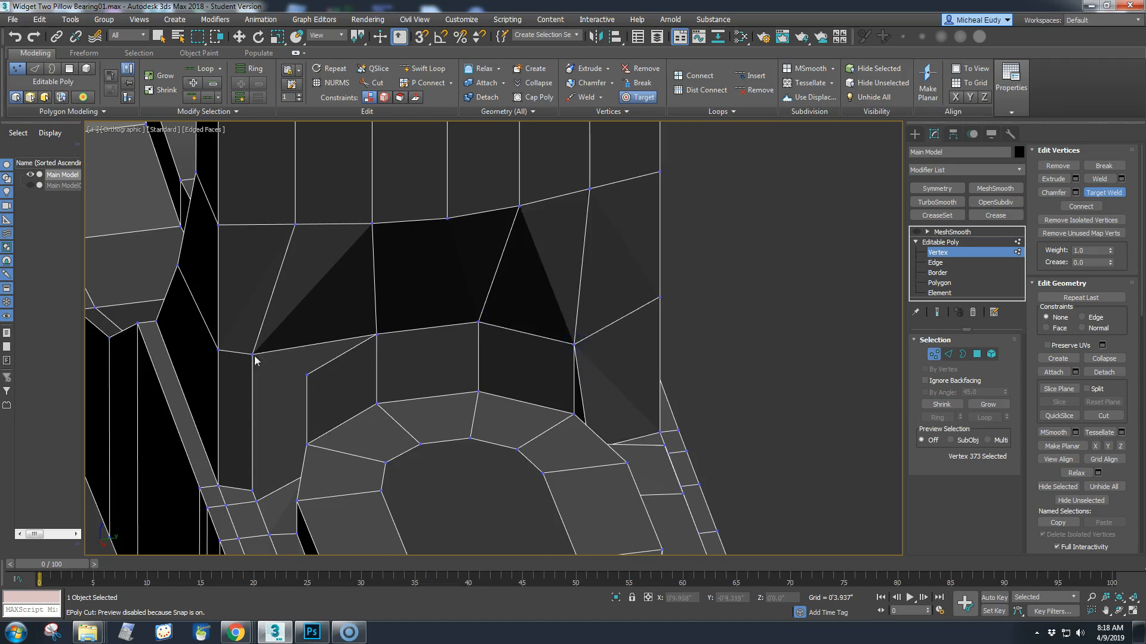
click(306, 374)
- Snap the vertex beside the base of the upright's corner along X into line with the corner vertex
scroll(374, 377, down, 4)
alt+middle_drag(380, 389, 350, 339)
scroll(371, 386, up, 3)
scroll(350, 339, up, 2)
key(w)
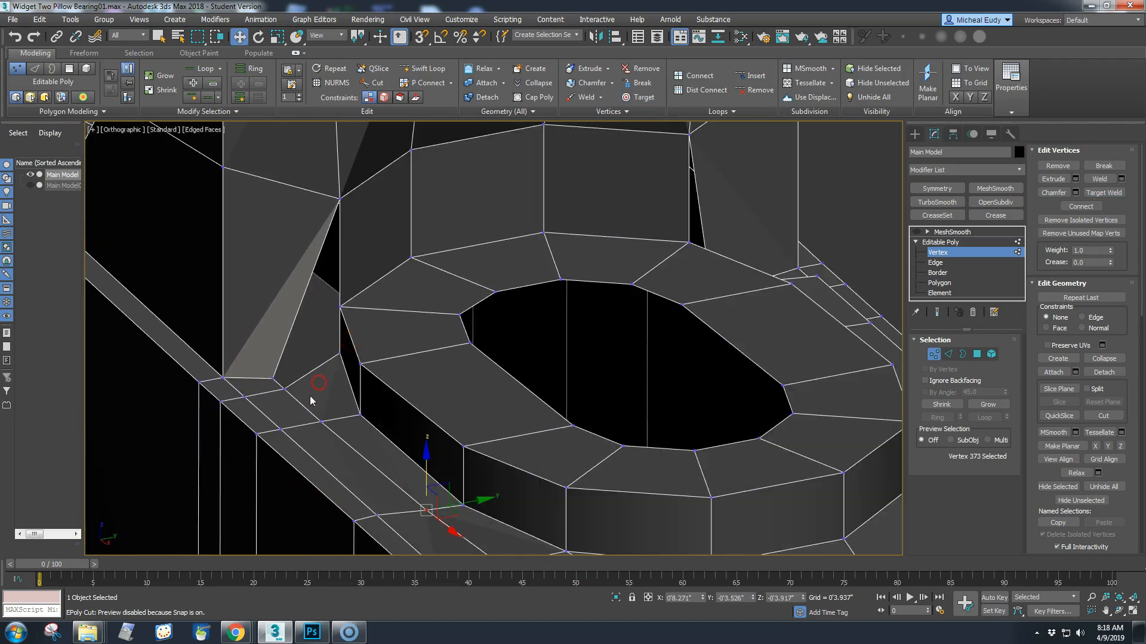
click(311, 397)
click(272, 377)
alt+middle_drag(291, 427, 321, 431)
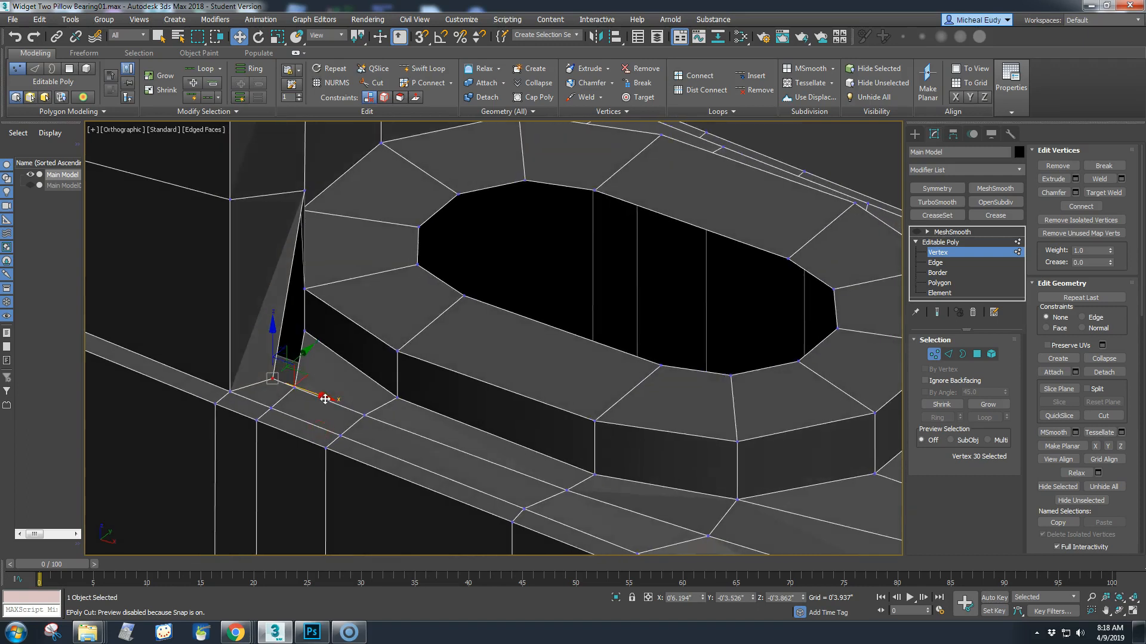
key(s)
drag(321, 400, 284, 402)
mouse_move(321, 421)
alt+middle_down()
mouse_move(202, 444)
mouse_move(256, 470)
mouse_move(297, 461)
mouse_move(319, 440)
alt+middle_up()
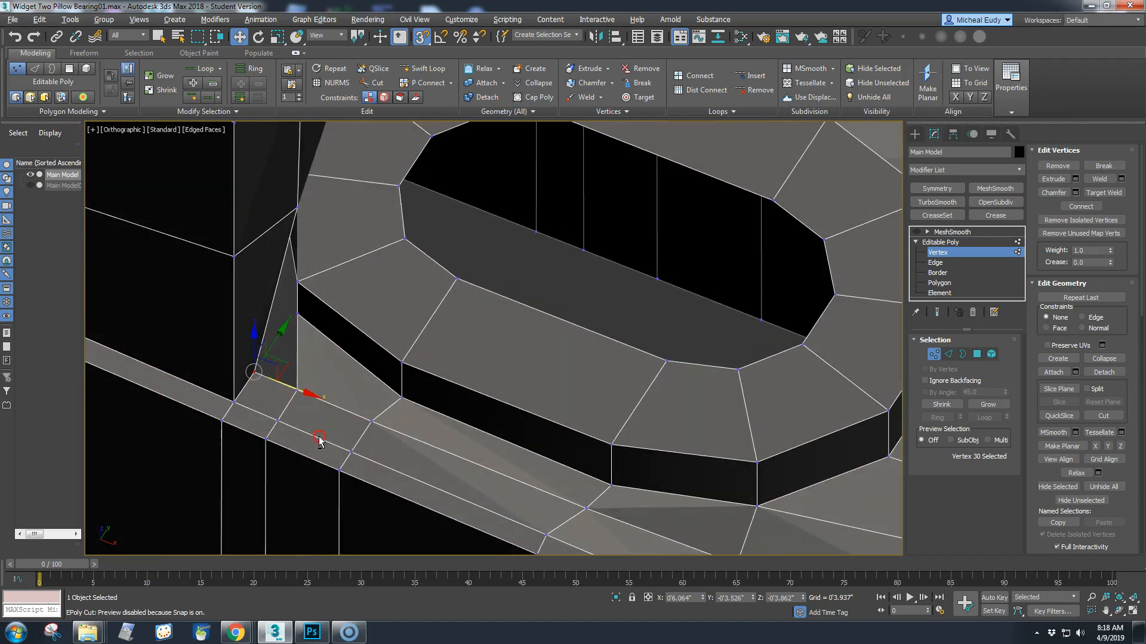
- Remove the extra edge line crossing the narrow rim strips and running down the foot's side beside the upright's corner
click(948, 354)
click(286, 415)
double_click(286, 413)
alt+drag(381, 374, 290, 297)
click(353, 407)
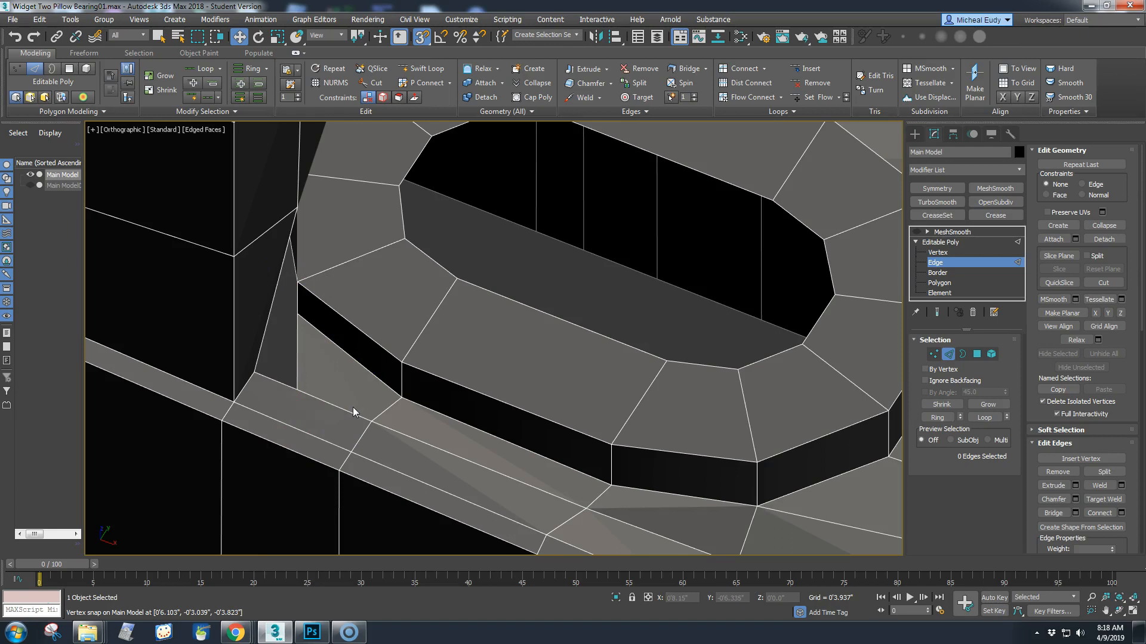
- Target weld the stray vertex on the foot below the boss's corner to the vertex beside the upright's base
click(934, 353)
click(639, 96)
click(254, 372)
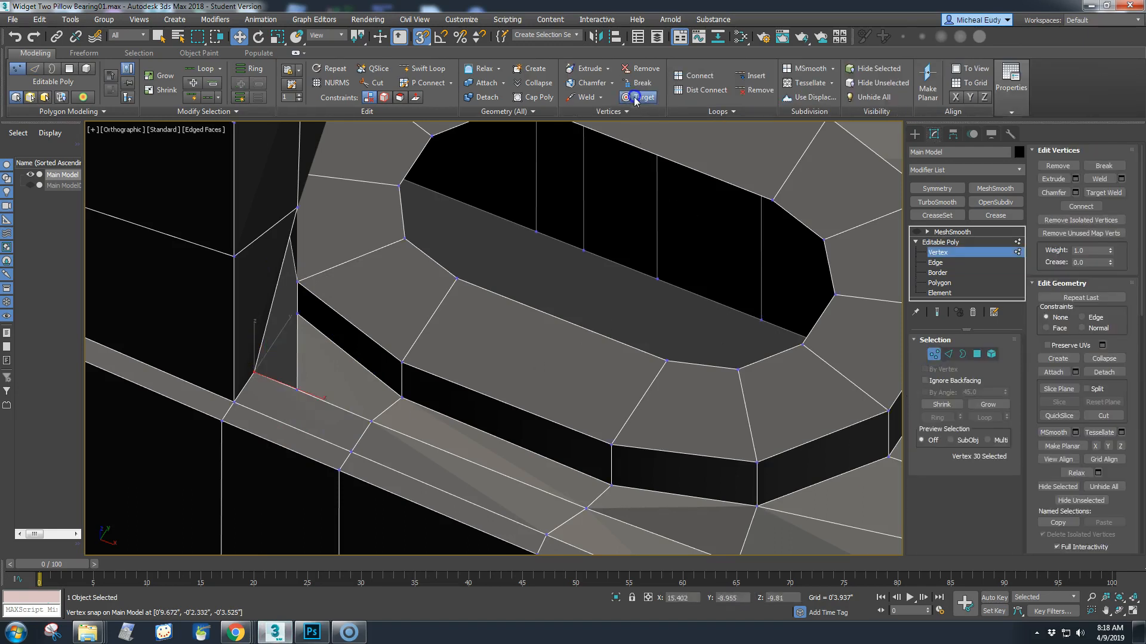
click(252, 373)
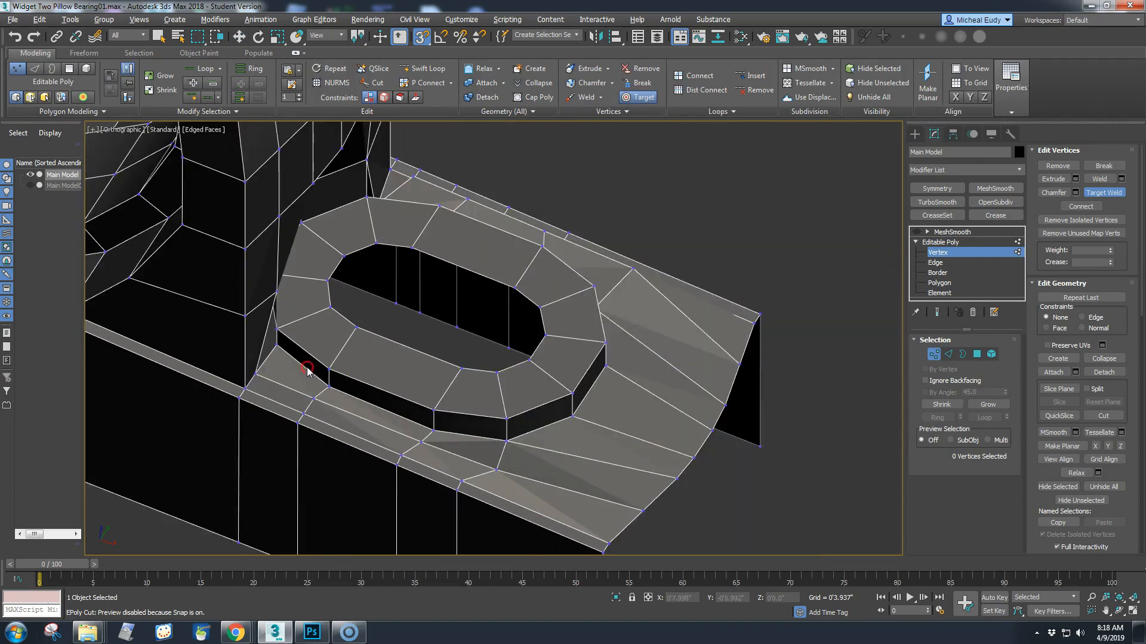
- Cap the four-edged opening between the upright's lower corner and the boss's side wall
alt+middle_drag(307, 370, 315, 367)
scroll(324, 337, up, 5)
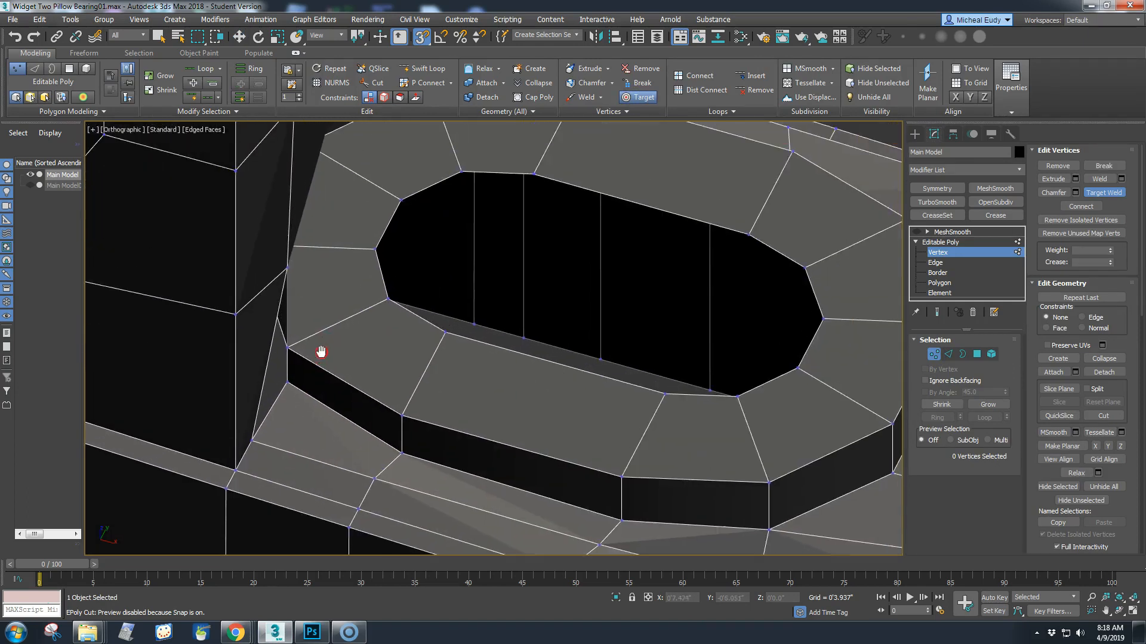
alt+middle_drag(307, 366, 394, 357)
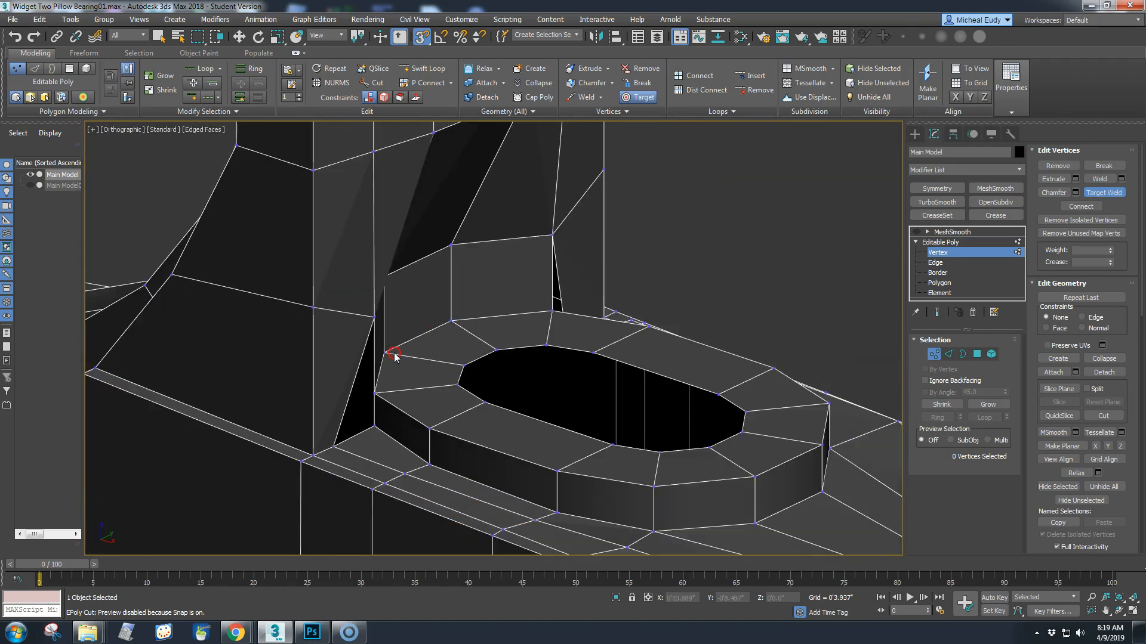
click(934, 354)
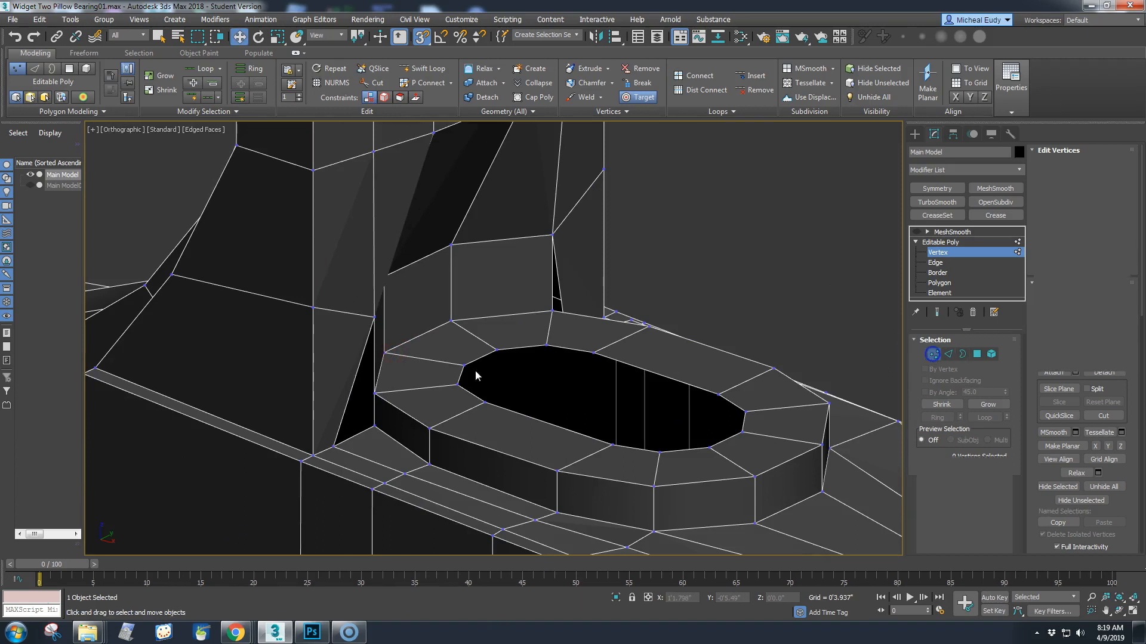
click(977, 354)
click(421, 373)
alt+middle_drag(421, 373, 388, 393)
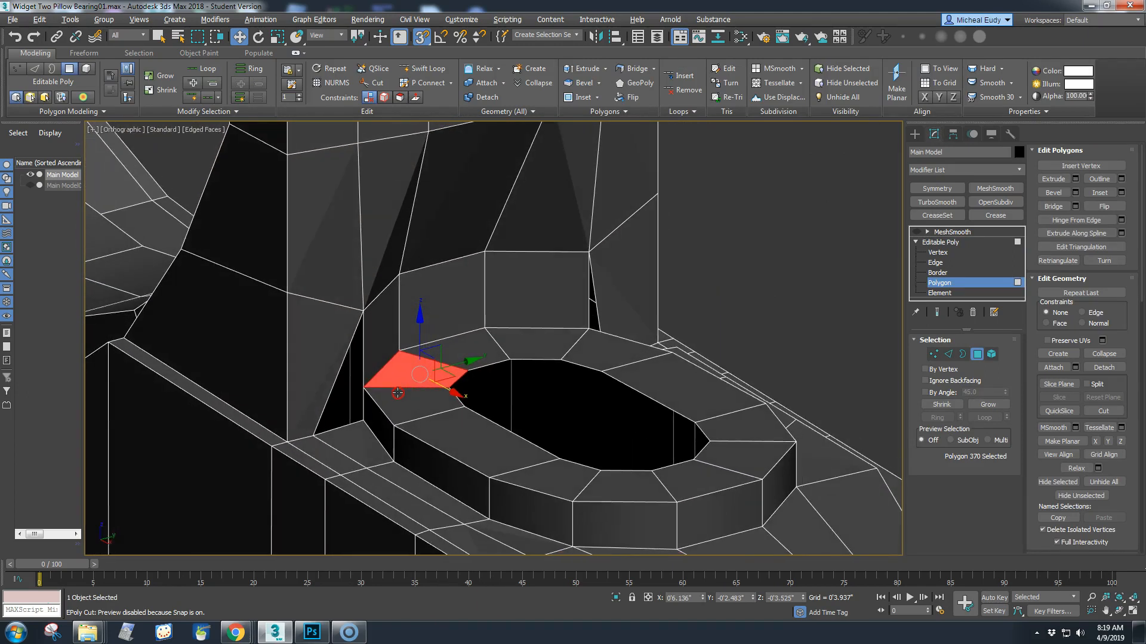
click(962, 354)
click(357, 366)
right_click(354, 364)
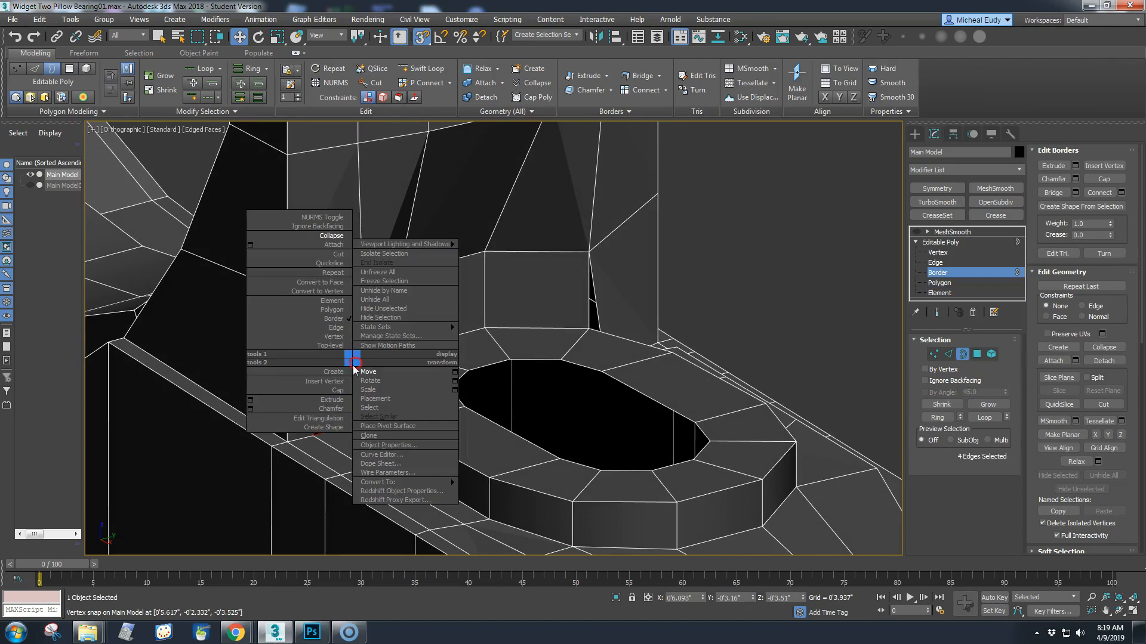
click(388, 371)
key(alt+p)
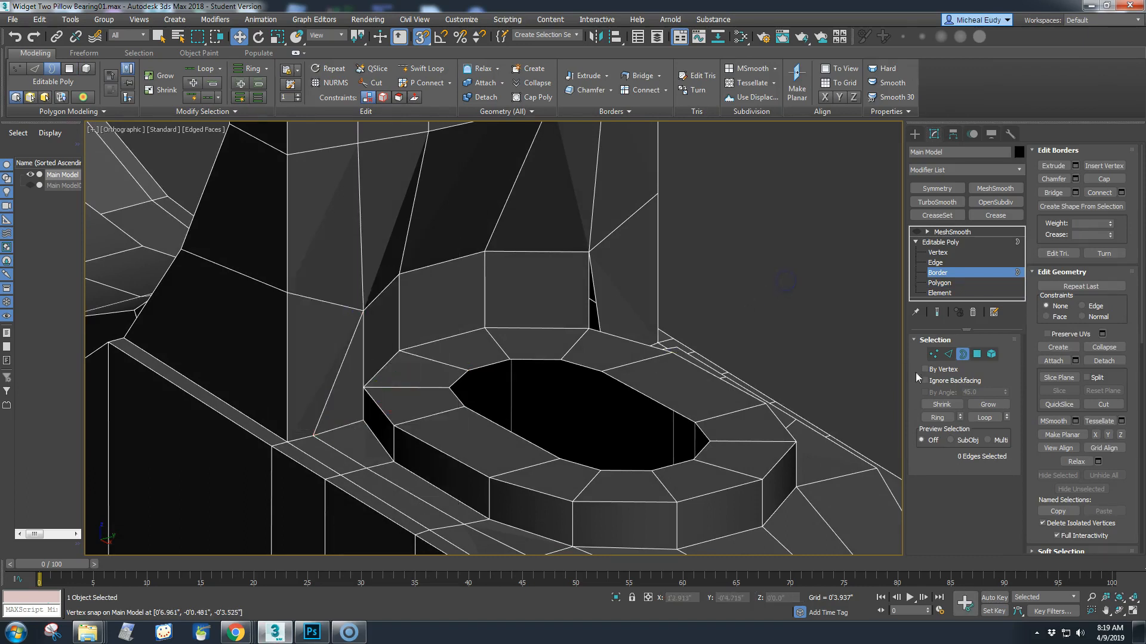
- Display the MeshSmooth result and examine how the boss blends into the upright and foot
click(921, 241)
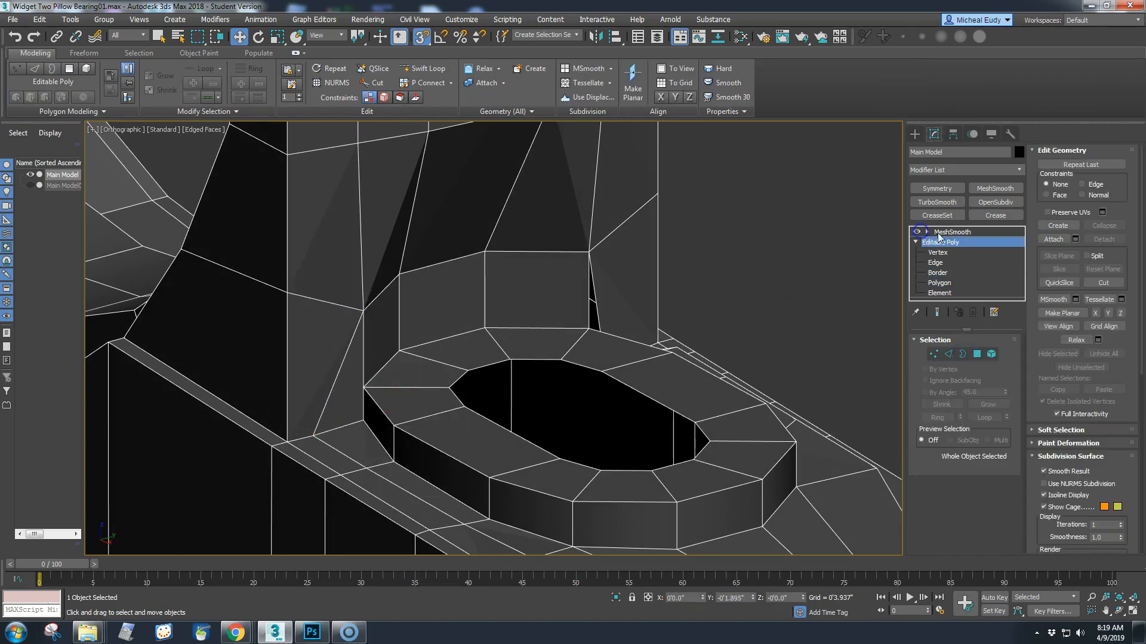
click(950, 232)
scroll(411, 375, up, 2)
mouse_move(432, 410)
alt+middle_down()
mouse_move(396, 402)
mouse_move(411, 406)
alt+middle_up()
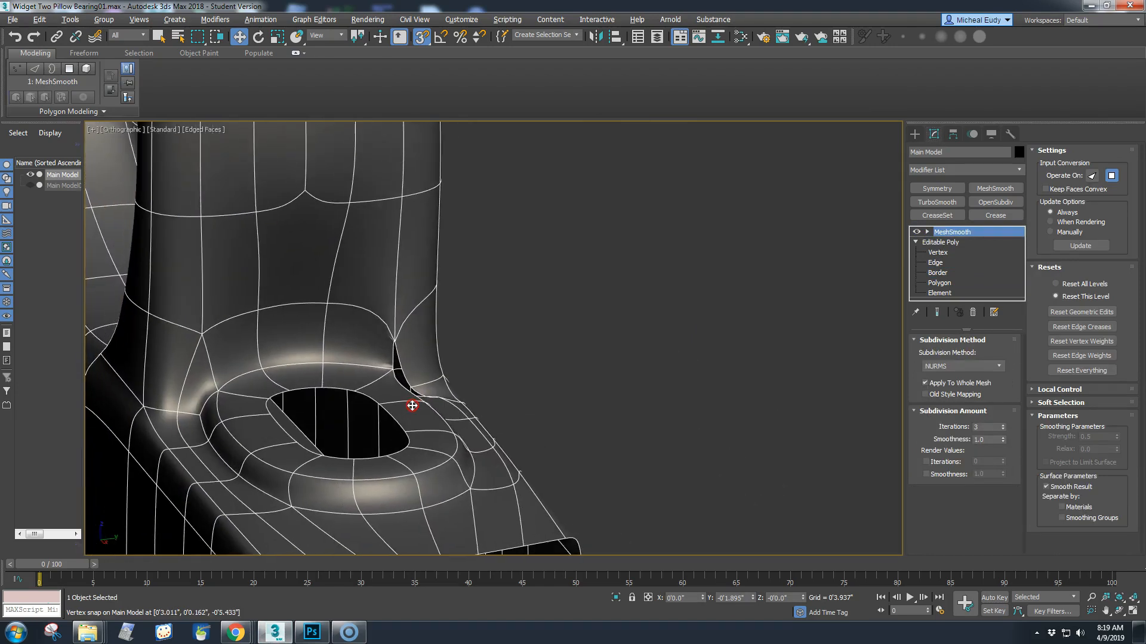
alt+middle_drag(412, 406, 496, 402)
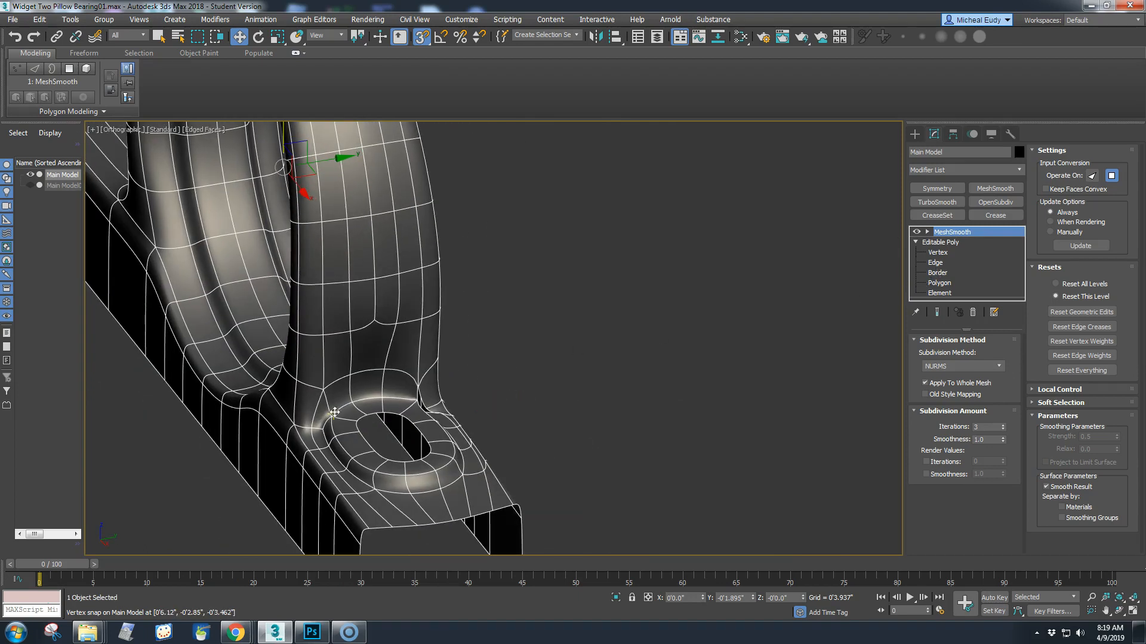
scroll(493, 373, down, 5)
alt+middle_drag(378, 403, 412, 409)
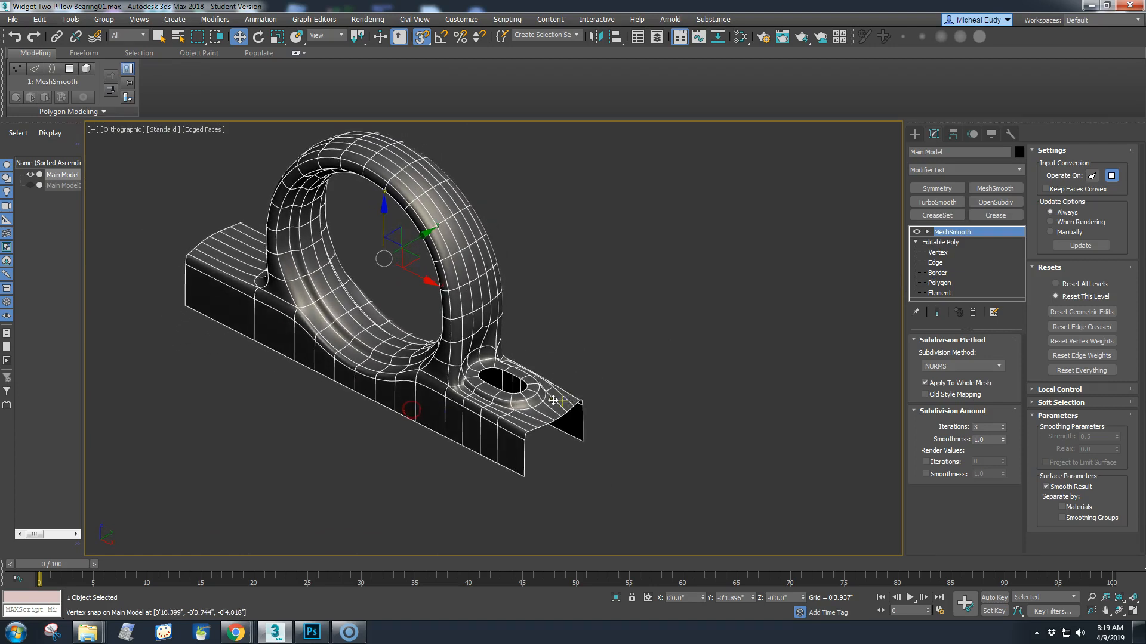
scroll(517, 395, up, 4)
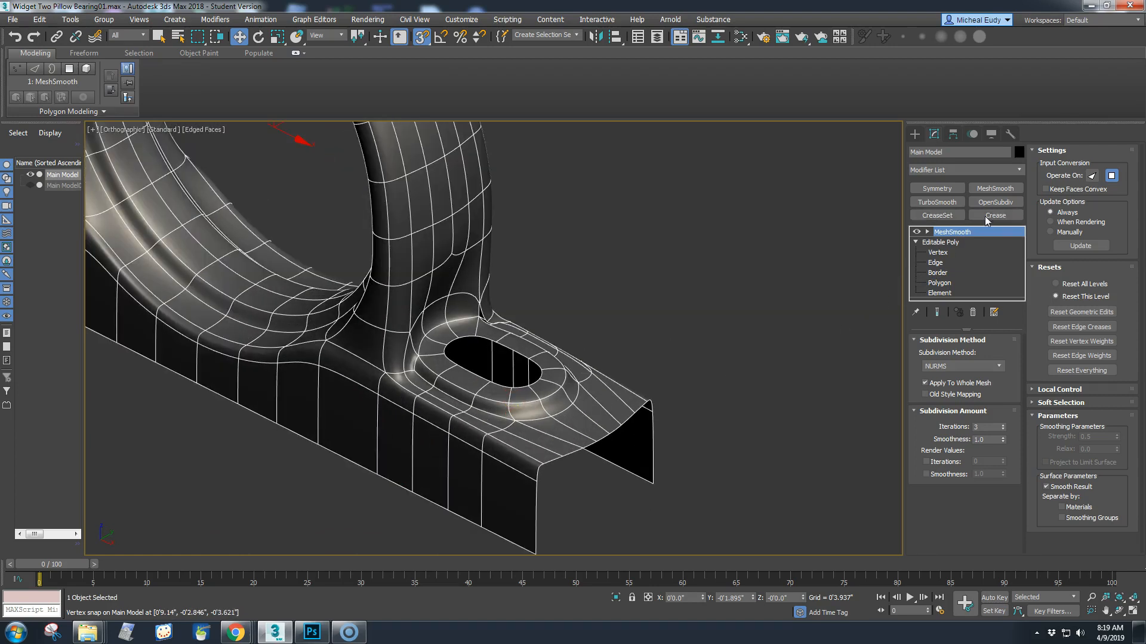
- Add a Symmetry modifier mirrored across X between the Editable Poly and MeshSmooth, toggling it to compare the result
click(956, 242)
click(1019, 170)
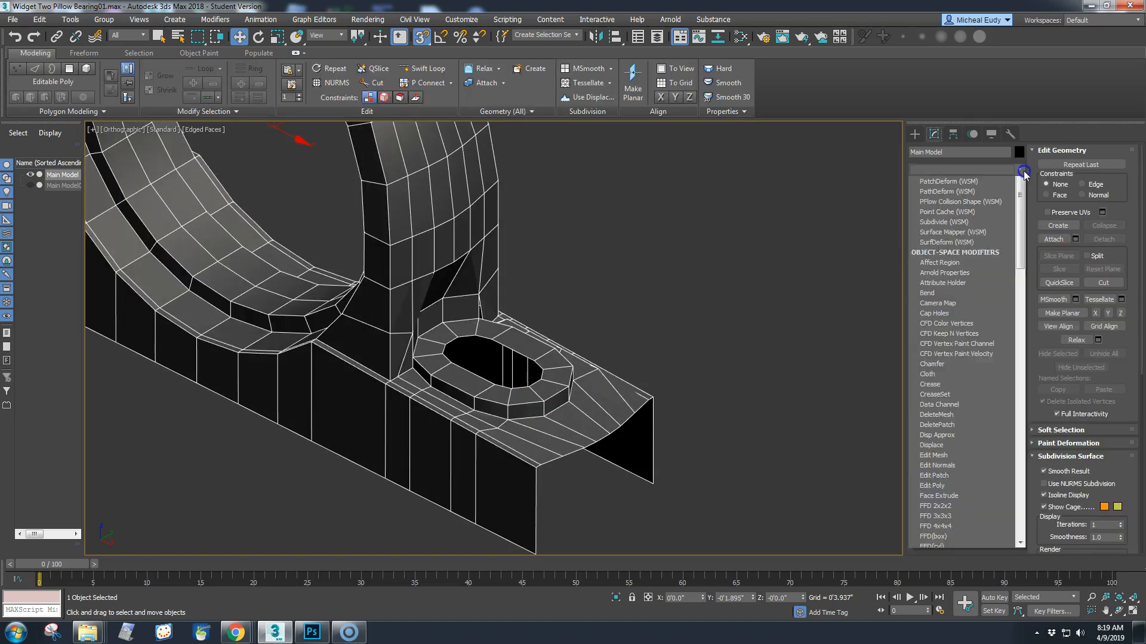
scroll(1007, 470, down, 20)
scroll(1008, 470, down, 2)
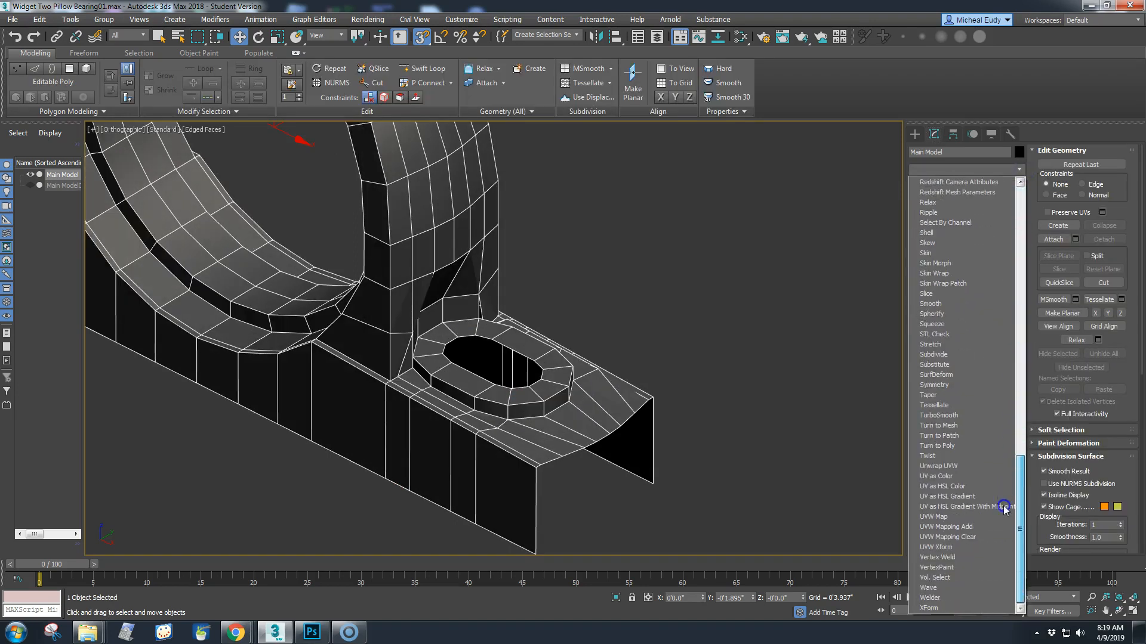
click(941, 386)
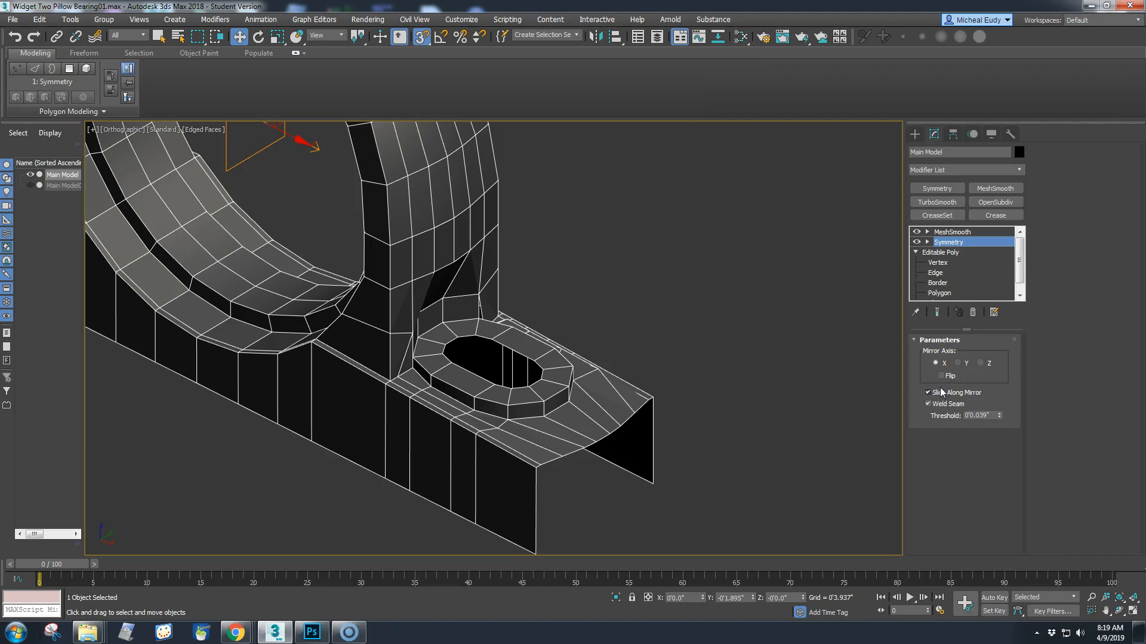
key(z)
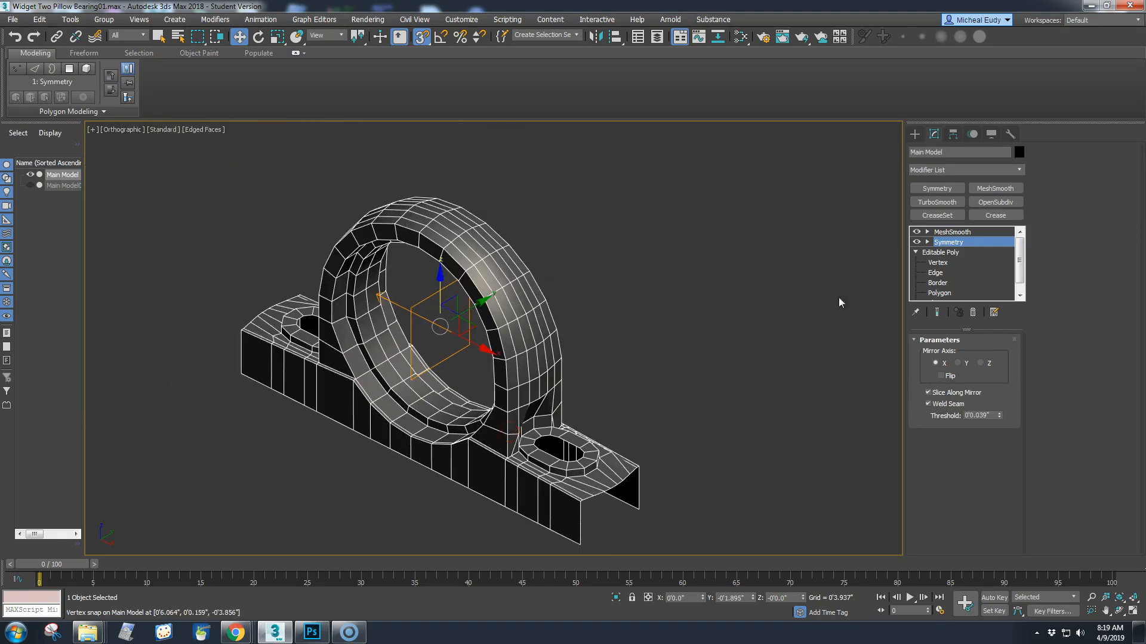
click(917, 243)
click(917, 243)
middle_drag(530, 409, 521, 407)
- Duplicate the Symmetry modifier below MeshSmooth and set the upper copy's mirror axis to Z
right_click(949, 247)
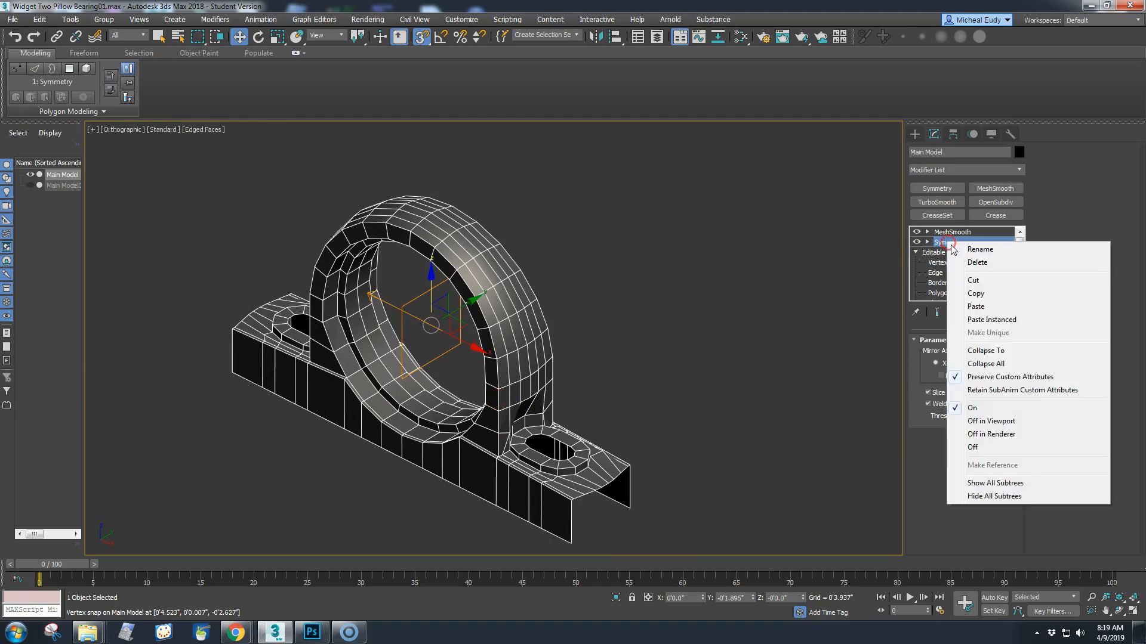
click(976, 292)
right_click(950, 245)
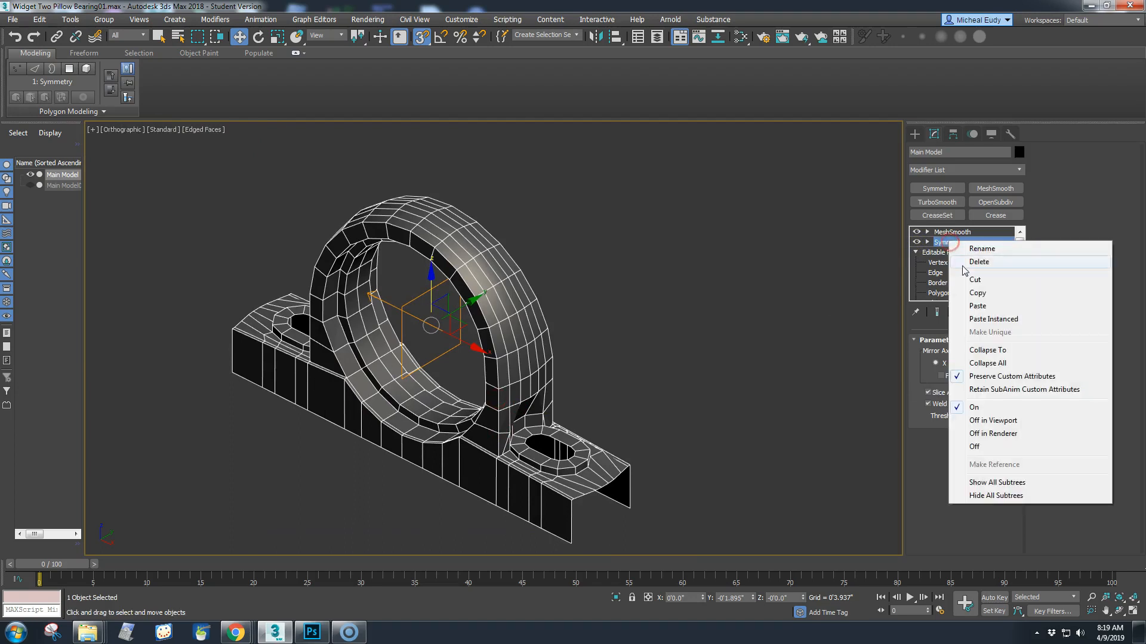
click(973, 305)
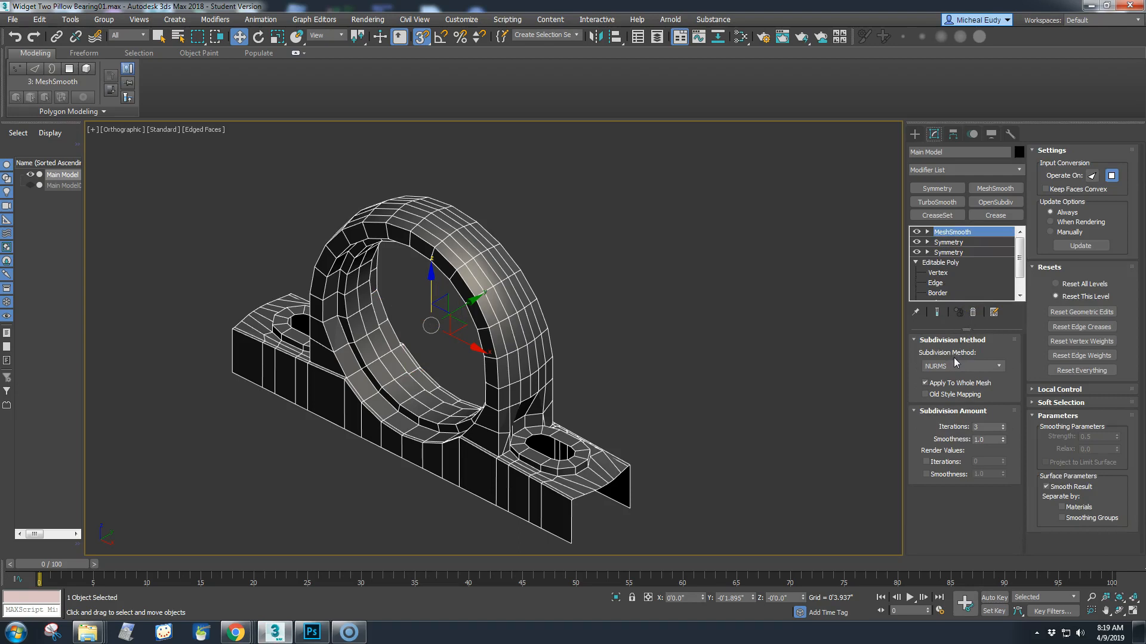
click(972, 242)
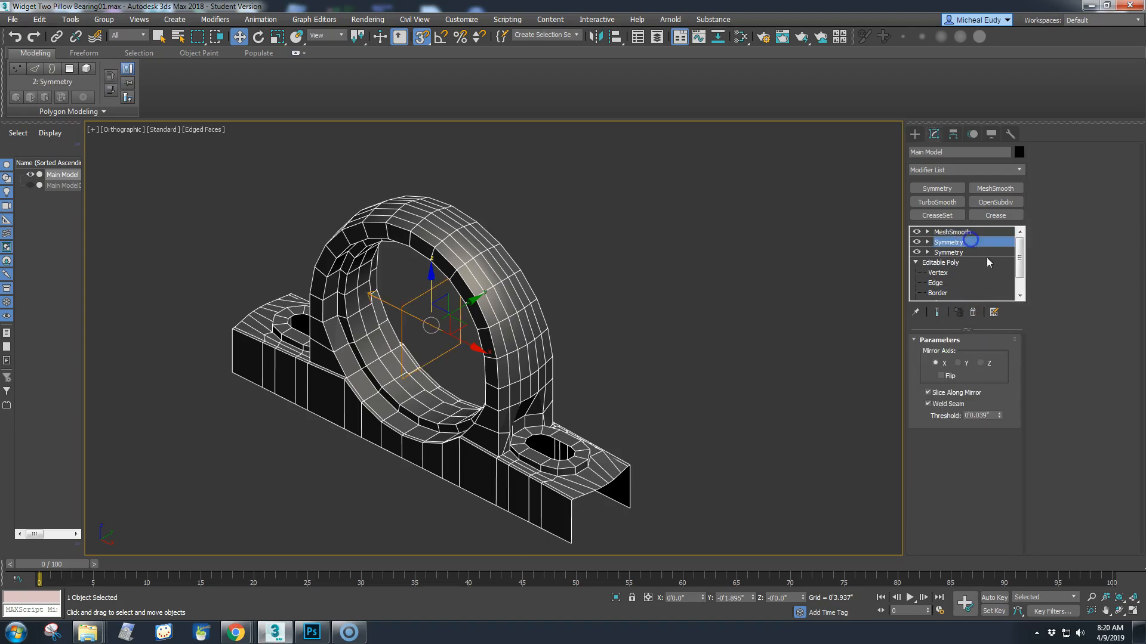
click(958, 364)
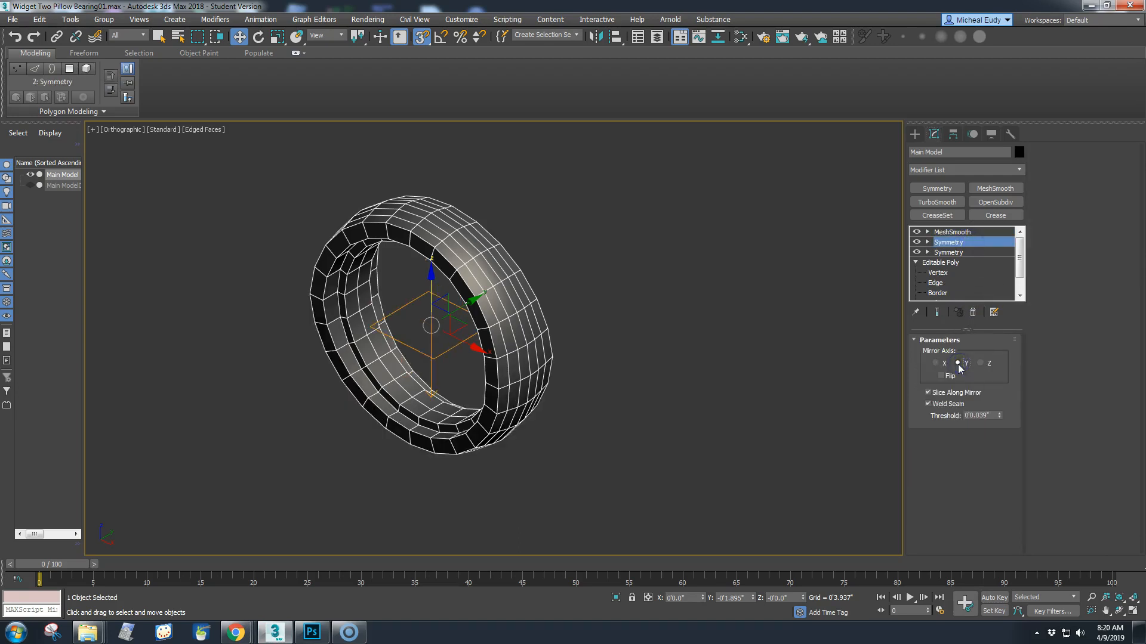
click(982, 363)
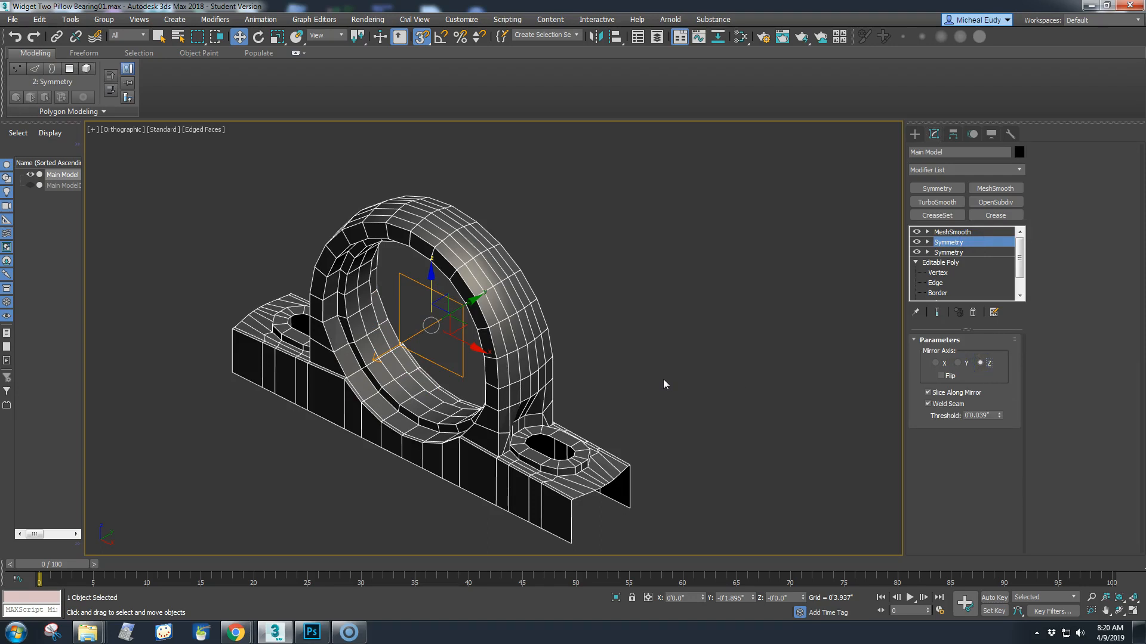
- Display the smoothed, mirrored bearing and examine the mesh around the boss and along the foot's side
scroll(531, 439, up, 3)
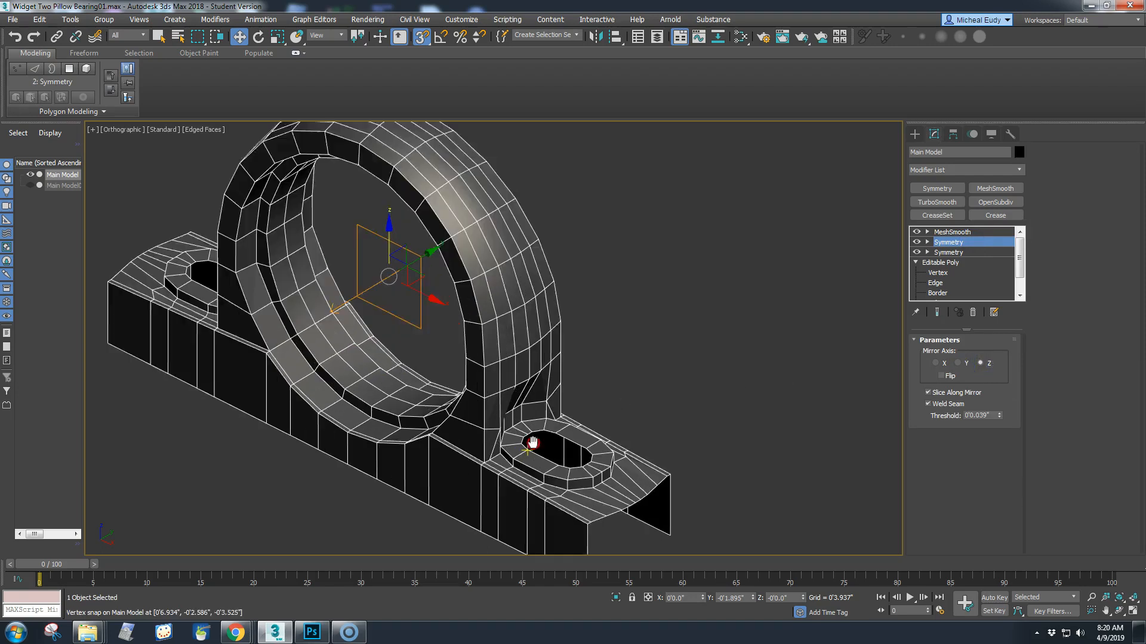
middle_drag(532, 439, 510, 384)
click(952, 232)
middle_drag(417, 384, 457, 408)
scroll(457, 409, up, 8)
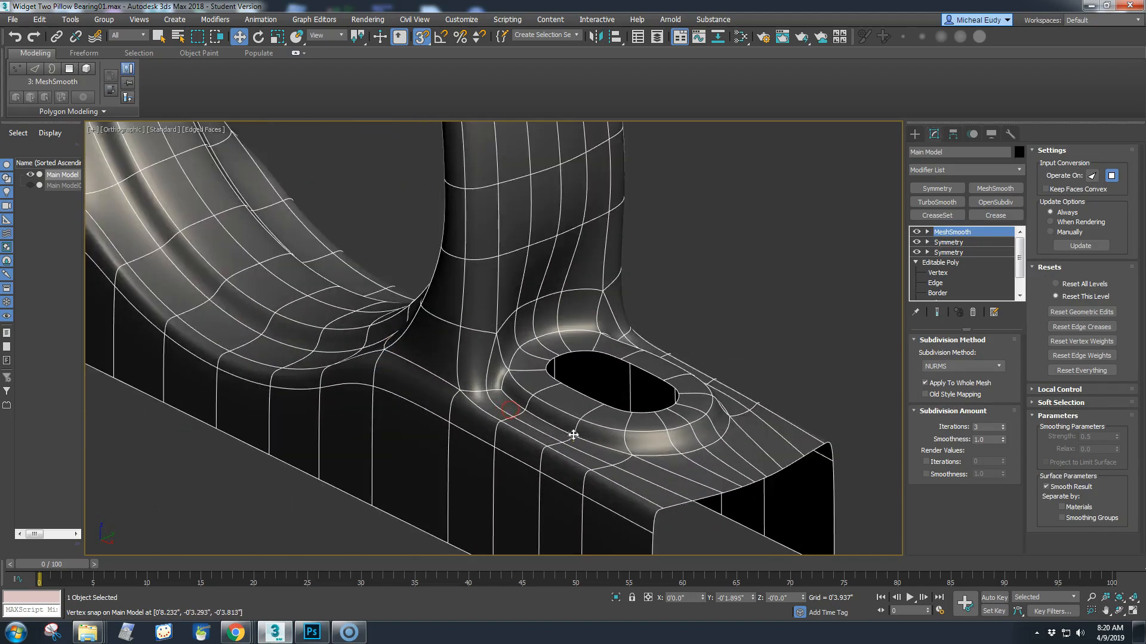
middle_drag(557, 379, 626, 392)
scroll(549, 383, down, 6)
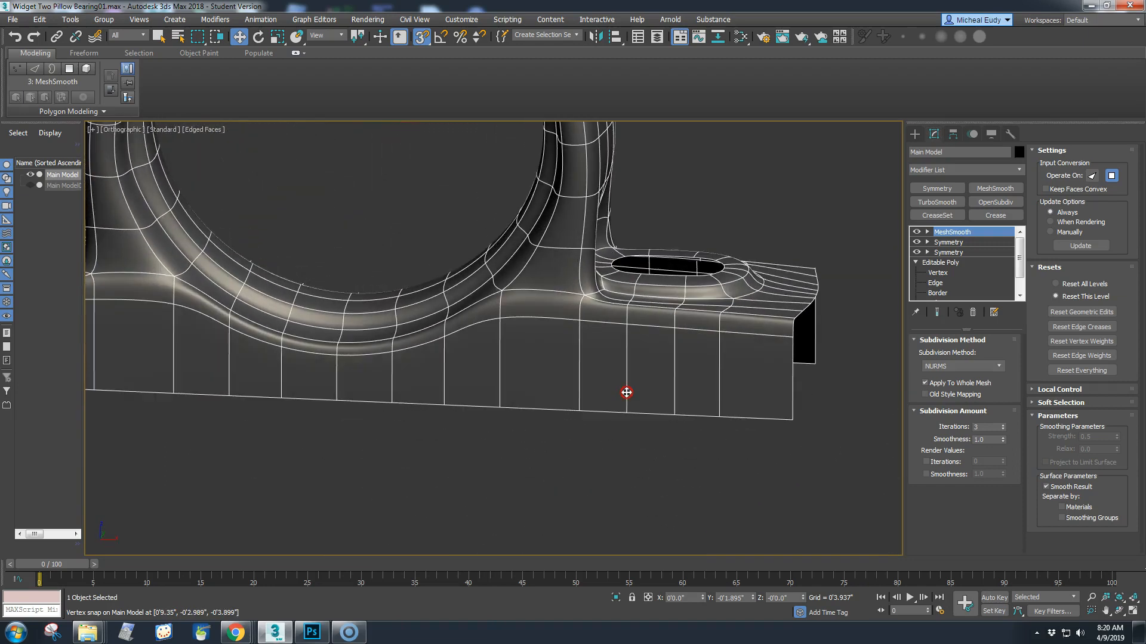
- Select all vertices at the foot's open end and make them planar in X
click(938, 273)
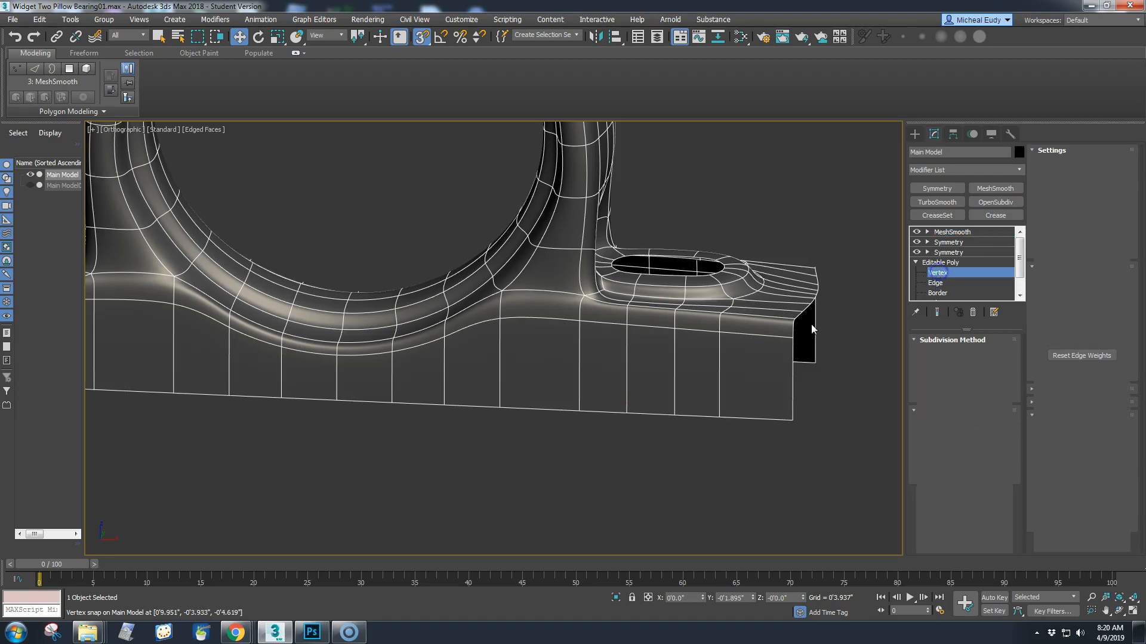
drag(789, 239, 833, 474)
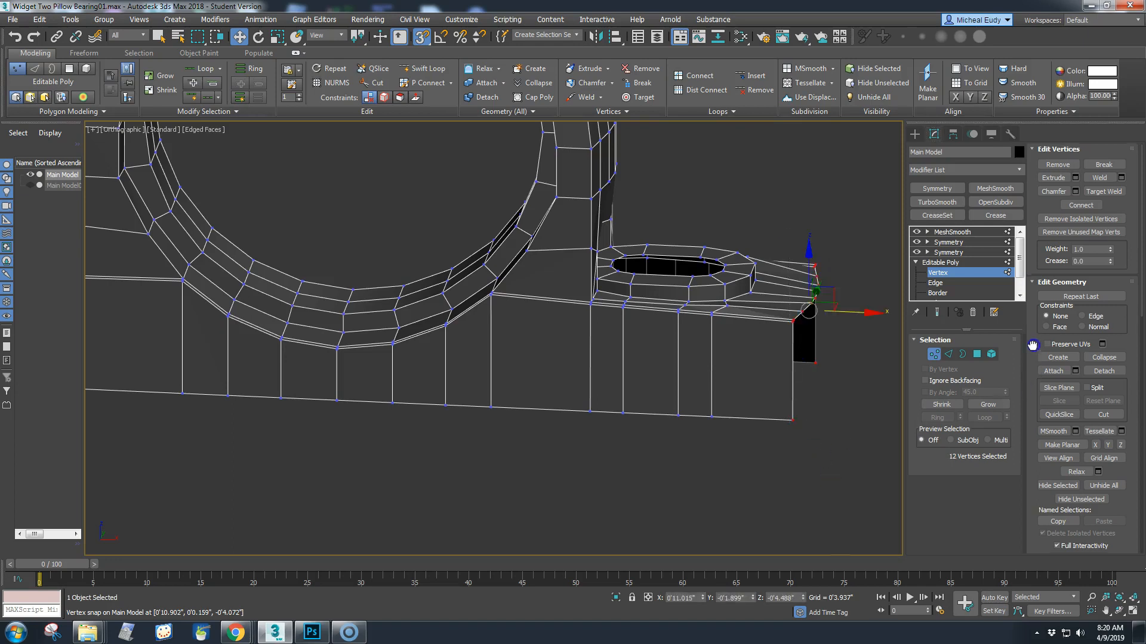
drag(1038, 346, 1029, 321)
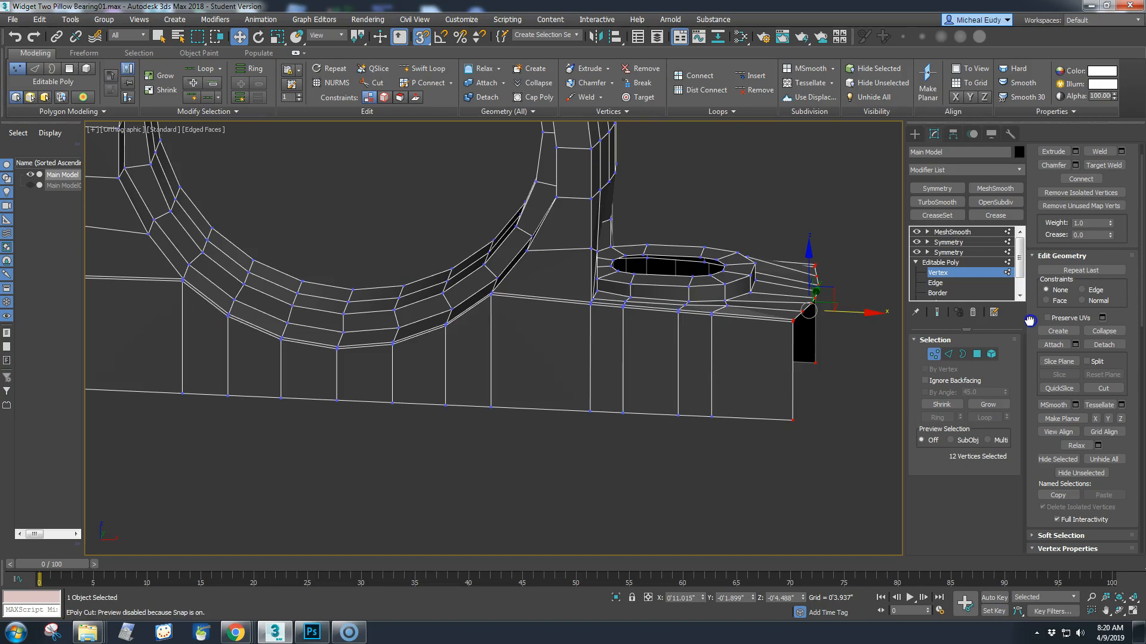
scroll(1029, 321, down, 3)
click(1095, 359)
- Try moving the foot's end vertices along X, with snapping turned off for the second attempt, and undo both moves
drag(867, 313, 900, 313)
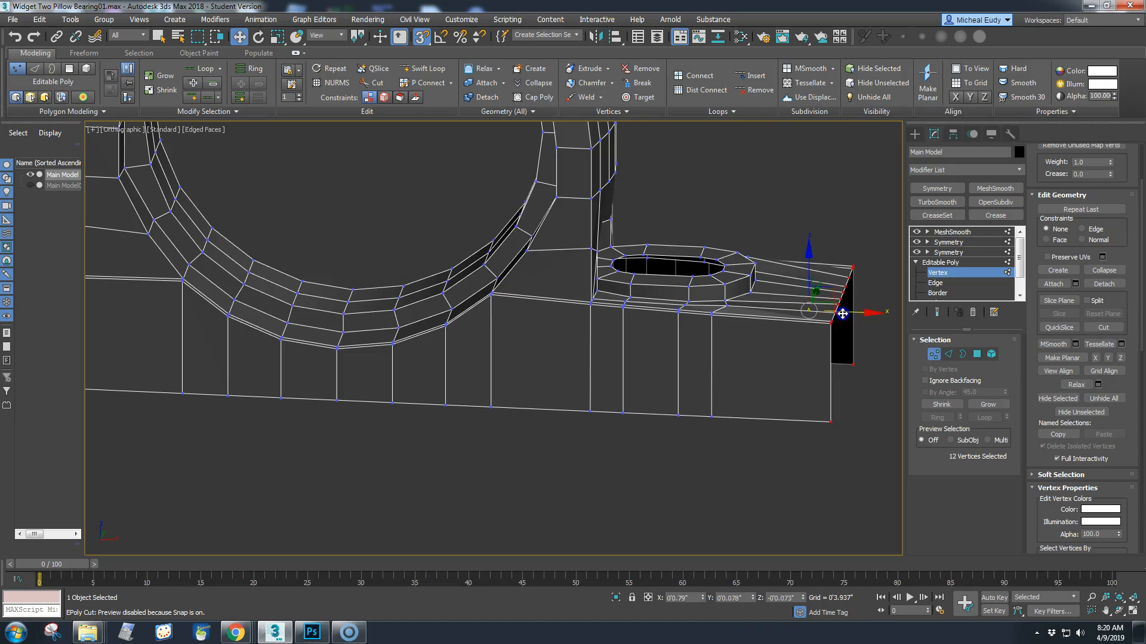
key(ctrl+z)
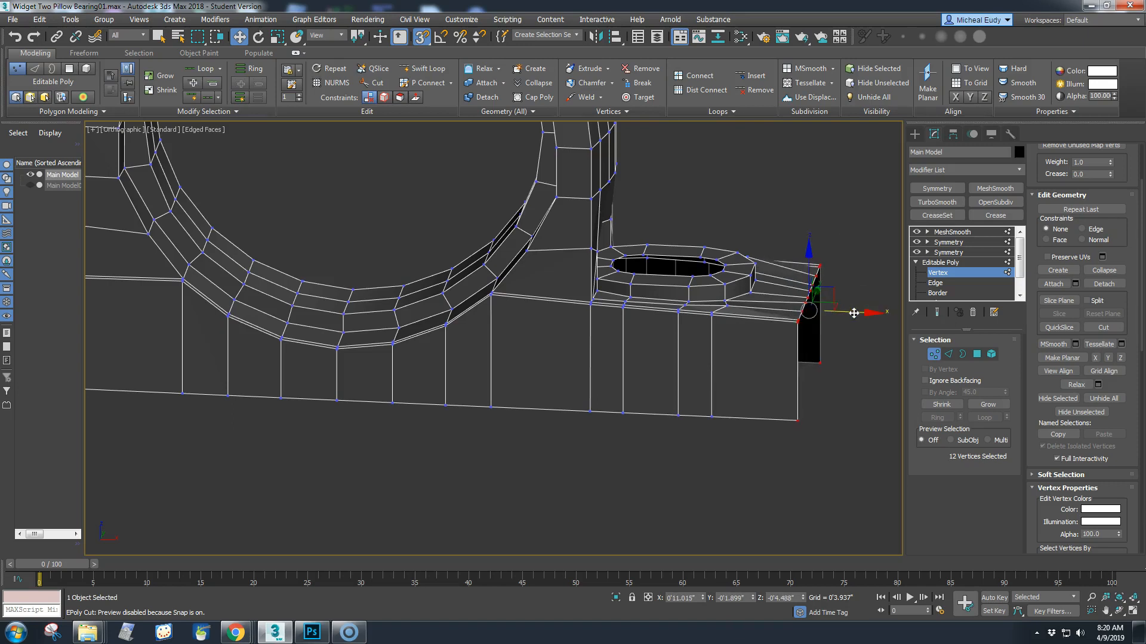
key(s)
drag(854, 314, 824, 313)
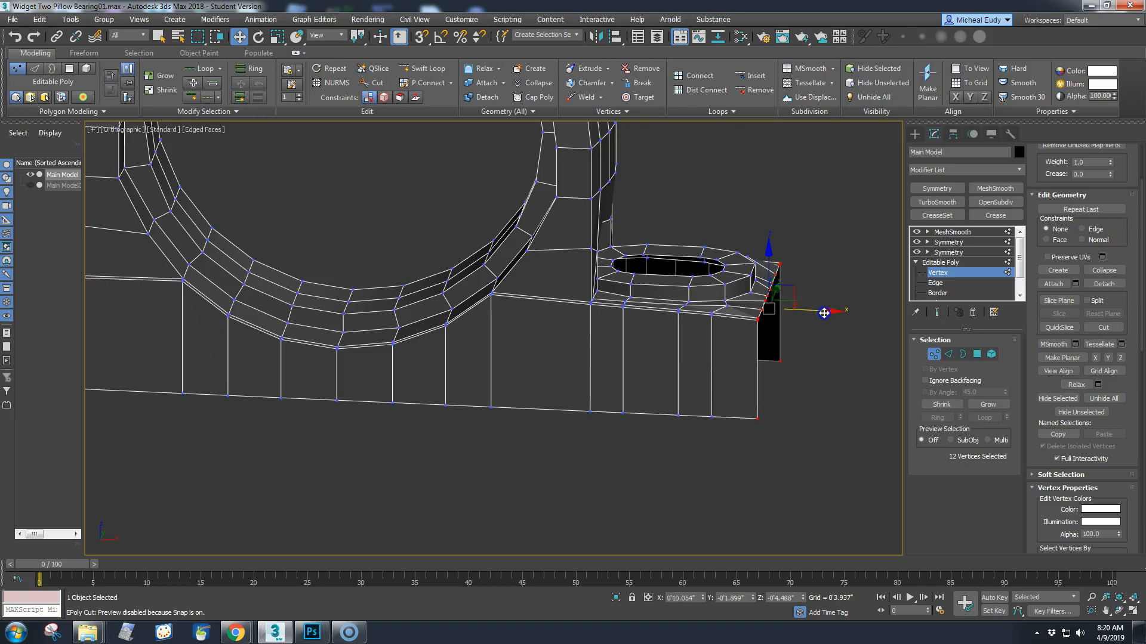
scroll(797, 334, up, 6)
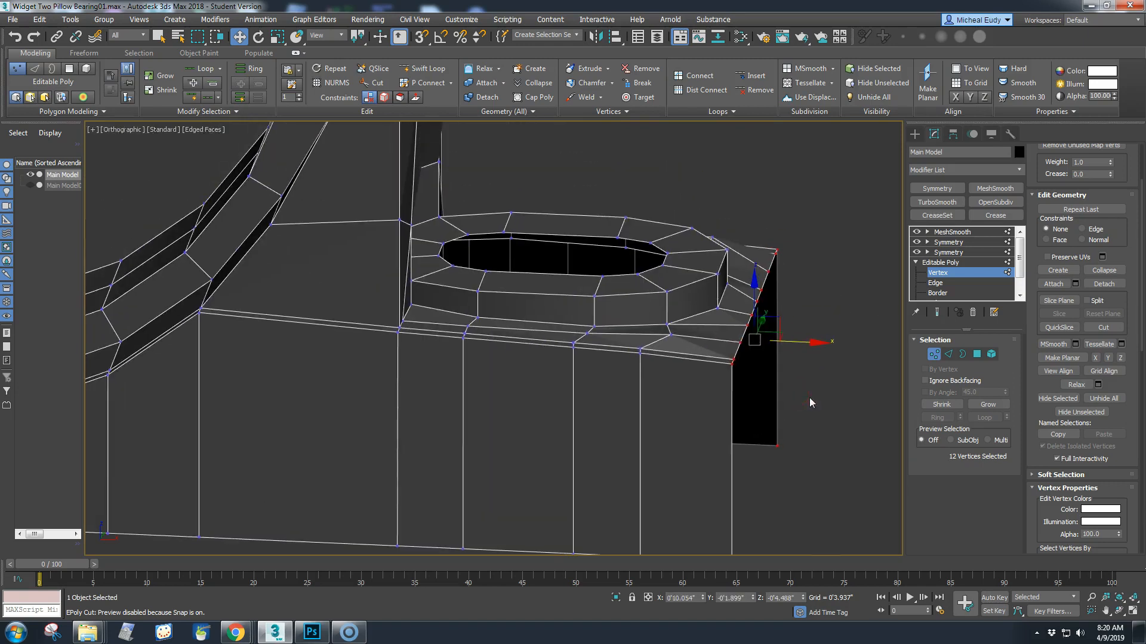
key(ctrl+z)
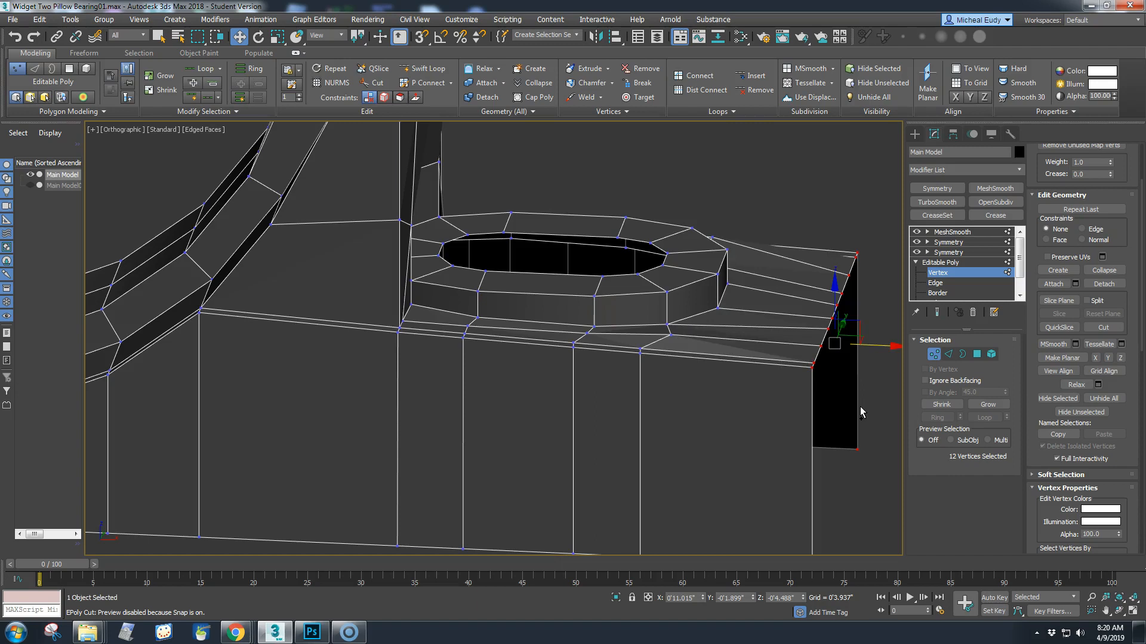
- Constrain movement to edges and slide the ten upper vertices at the foot's open end inward along X toward the slotted boss
click(811, 217)
drag(778, 233, 879, 391)
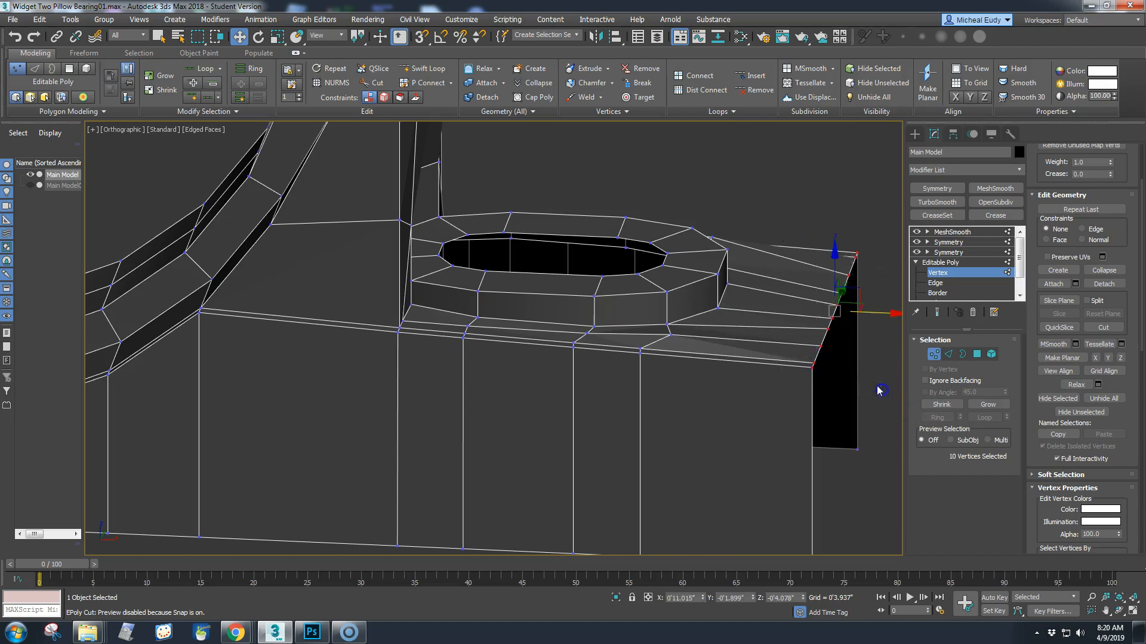
click(1083, 229)
drag(881, 313, 812, 311)
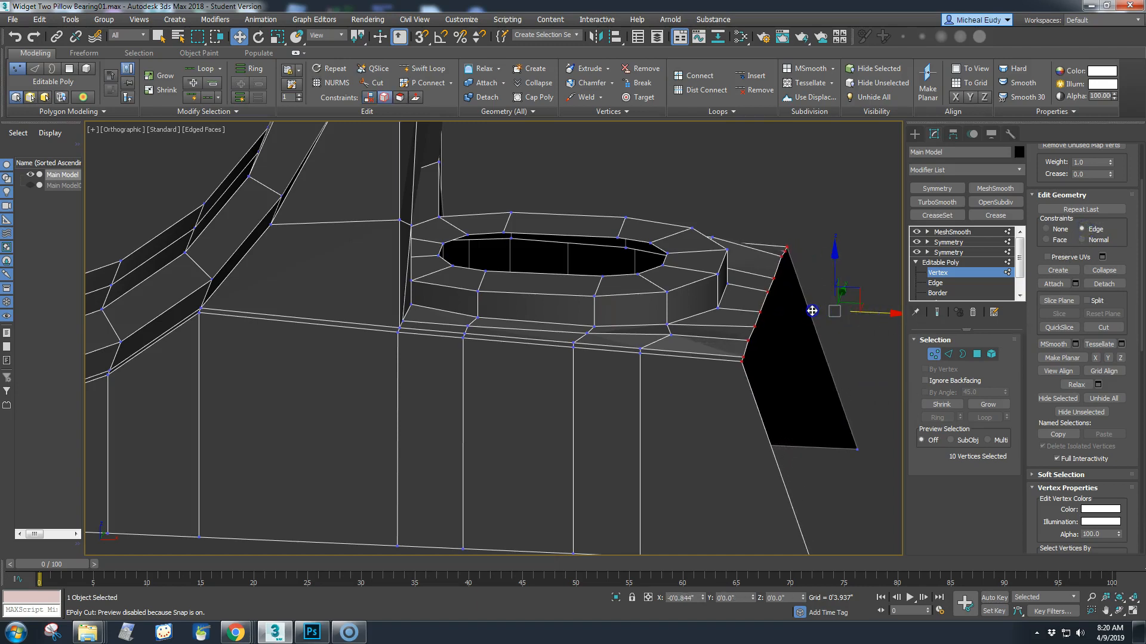
mouse_move(811, 311)
mouse_down()
mouse_move(788, 302)
mouse_move(797, 311)
mouse_up()
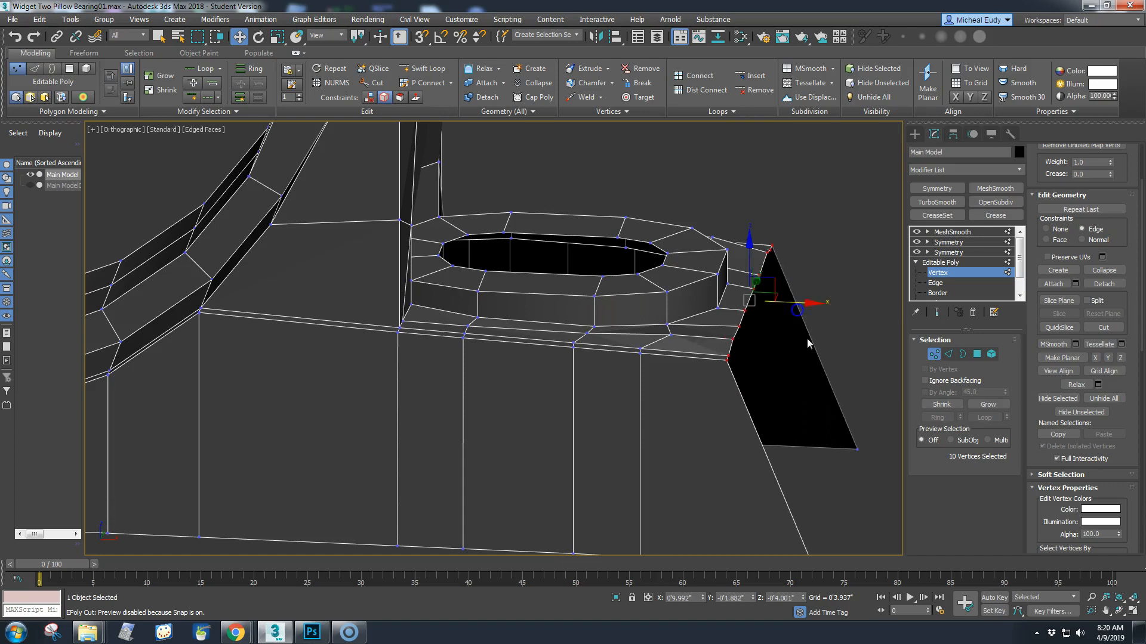
- Slide the two lower vertices of the foot's open end inward along X and snap them in line with the upper ones
scroll(828, 492, down, 2)
middle_drag(829, 491, 761, 347)
drag(805, 447, 839, 469)
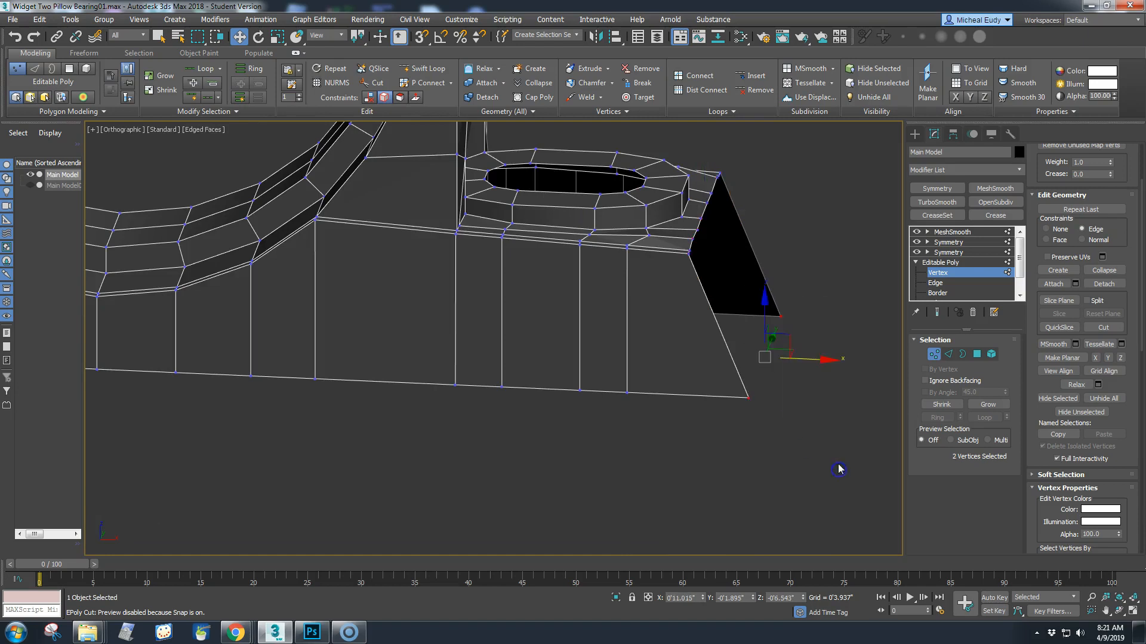
drag(821, 360, 788, 294)
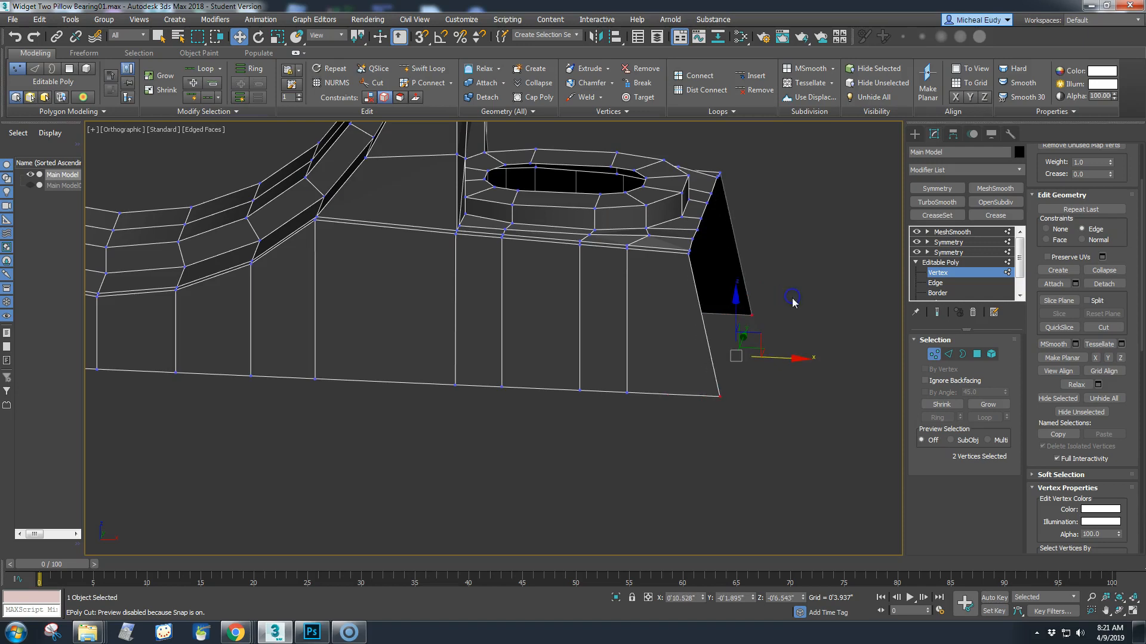
key(z)
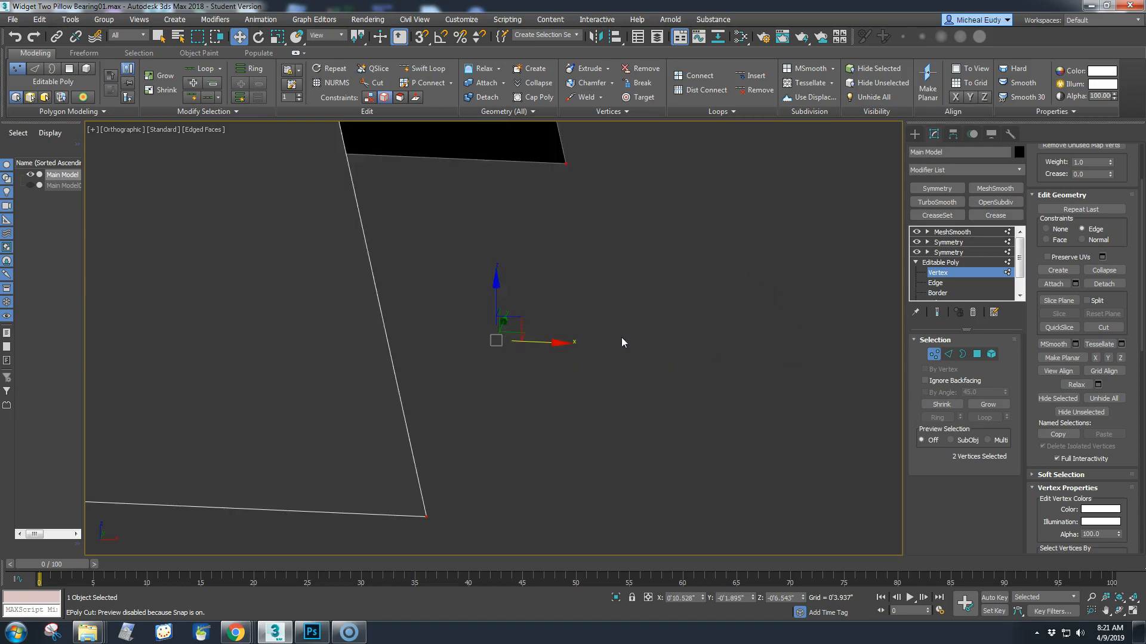
scroll(621, 342, down, 3)
middle_drag(621, 342, 727, 473)
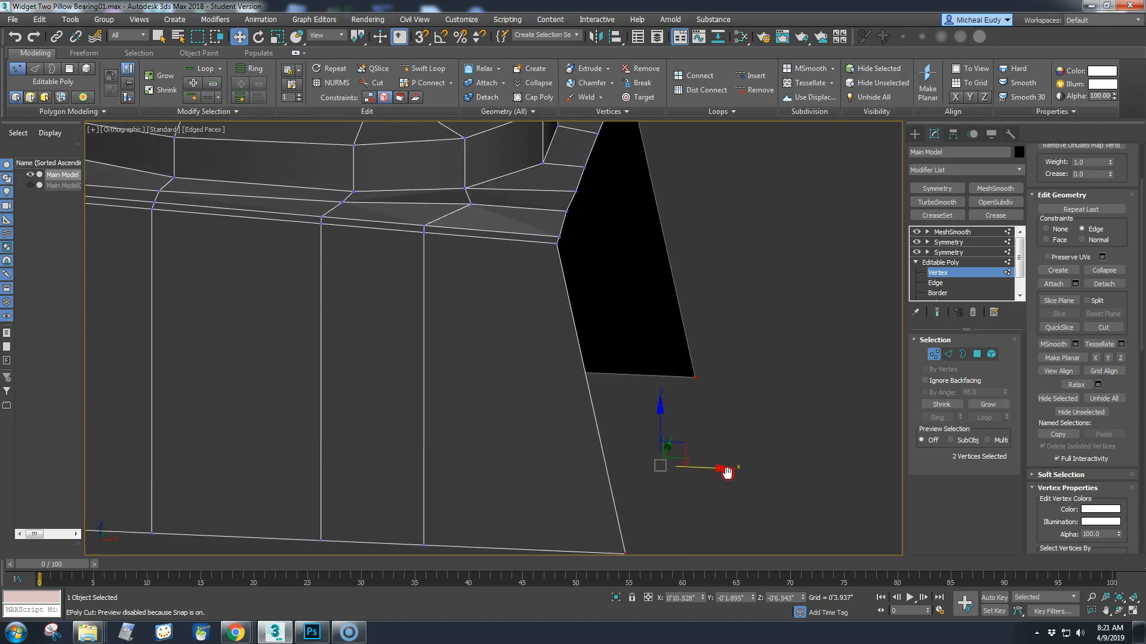
scroll(727, 472, down, 3)
key(s)
drag(659, 379, 644, 362)
click(792, 394)
- Leave vertex editing, show the modifier stack's end result and examine the smoothed bearing from both sides
scroll(678, 404, down, 2)
mouse_move(678, 403)
middle_down()
mouse_move(693, 437)
mouse_move(704, 428)
mouse_move(668, 443)
middle_up()
scroll(694, 437, up, 4)
middle_drag(534, 435, 645, 326)
middle_drag(589, 408, 666, 325)
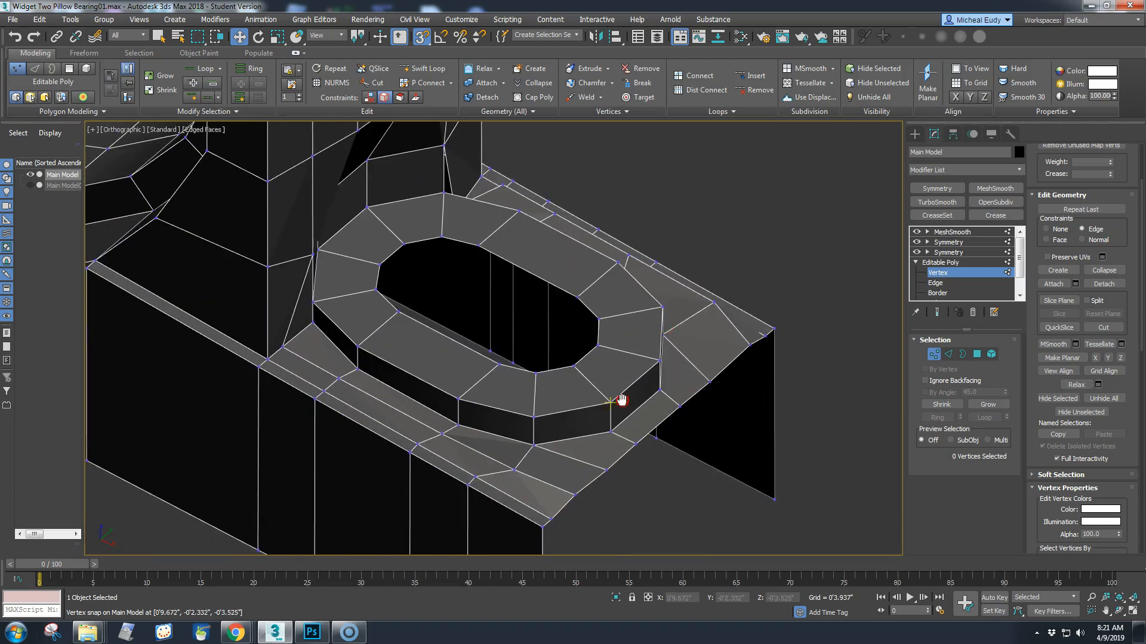
middle_drag(622, 400, 637, 333)
click(929, 355)
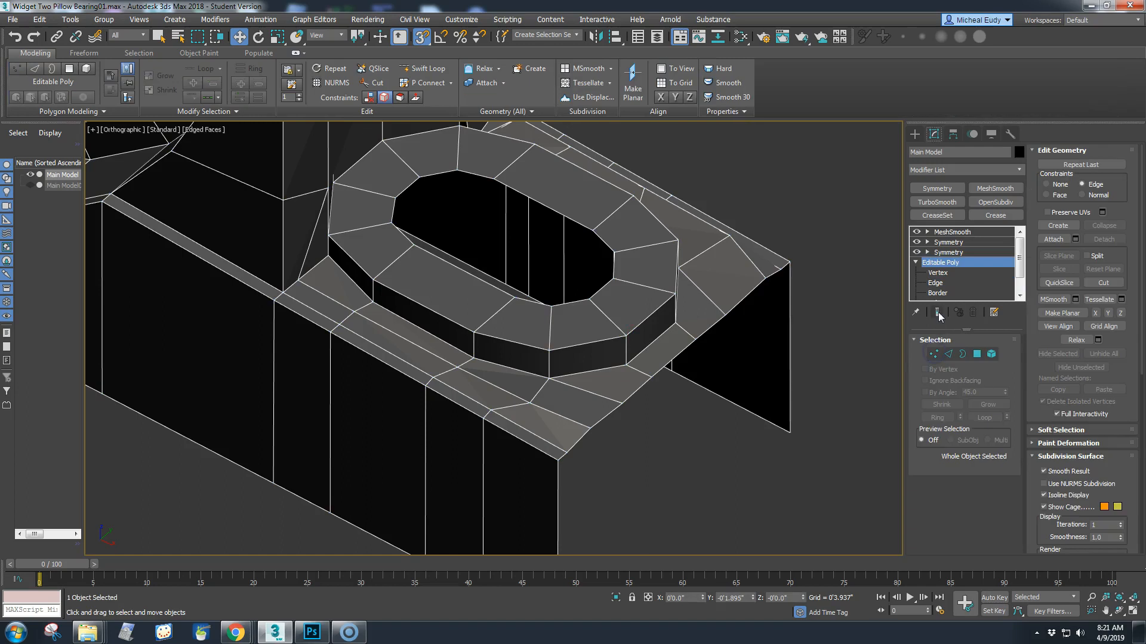
click(936, 312)
scroll(569, 367, down, 5)
scroll(593, 422, down, 4)
mouse_move(558, 439)
alt+middle_down()
mouse_move(593, 440)
mouse_move(607, 402)
mouse_move(583, 440)
mouse_move(564, 422)
mouse_move(573, 439)
alt+middle_up()
scroll(573, 439, up, 3)
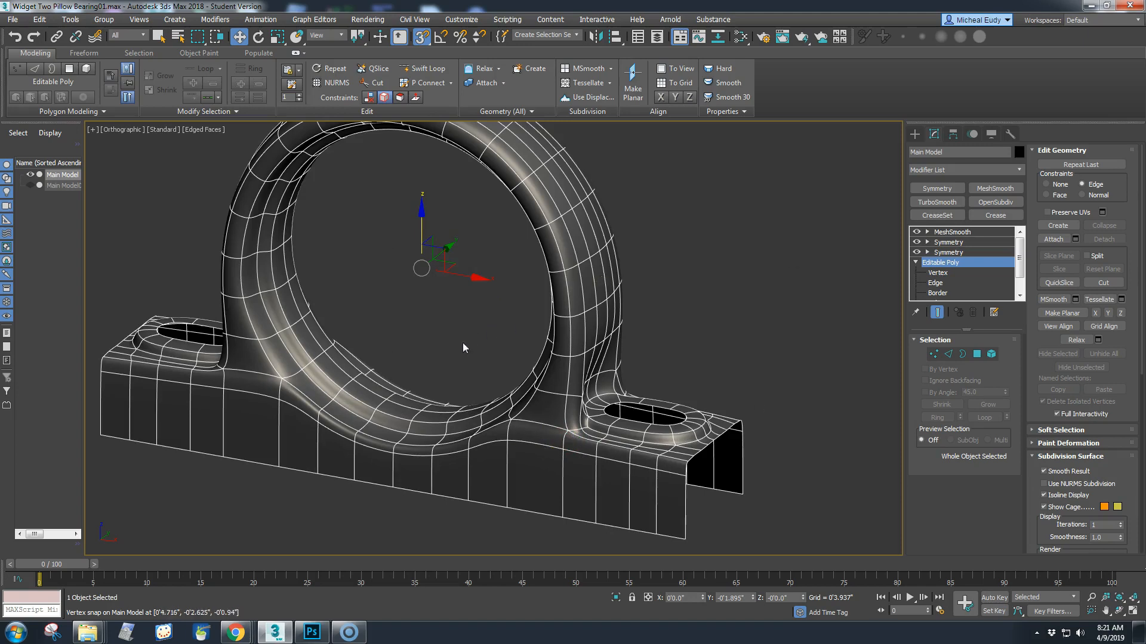
mouse_move(392, 361)
alt+middle_down()
mouse_move(381, 352)
mouse_move(398, 324)
alt+middle_up()
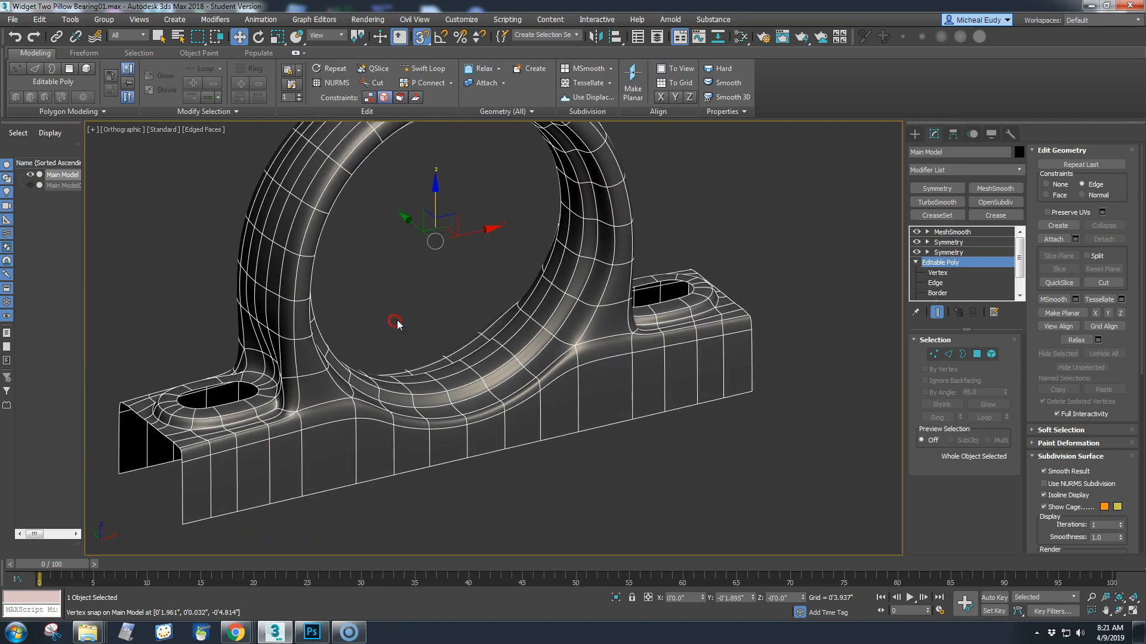
- Switch the viewport to perspective, hide the interface in expert mode and examine the bearing's ring, slots and base
key(p)
alt+middle_drag(471, 304, 494, 302)
scroll(362, 279, up, 3)
scroll(324, 291, down, 2)
middle_drag(323, 291, 356, 289)
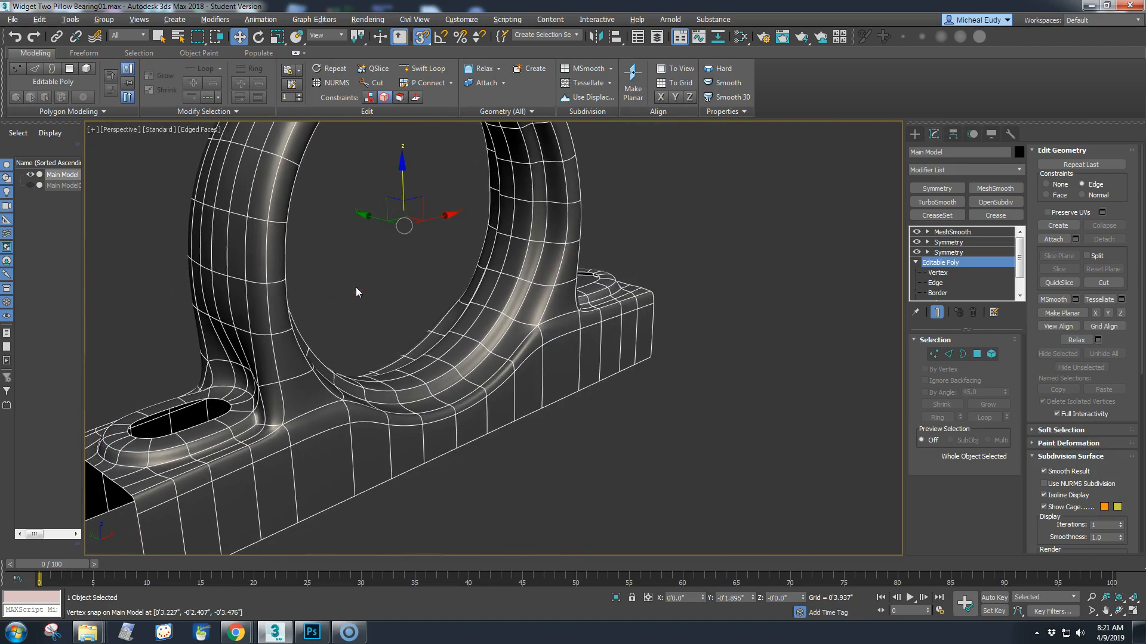
key(ctrl+x)
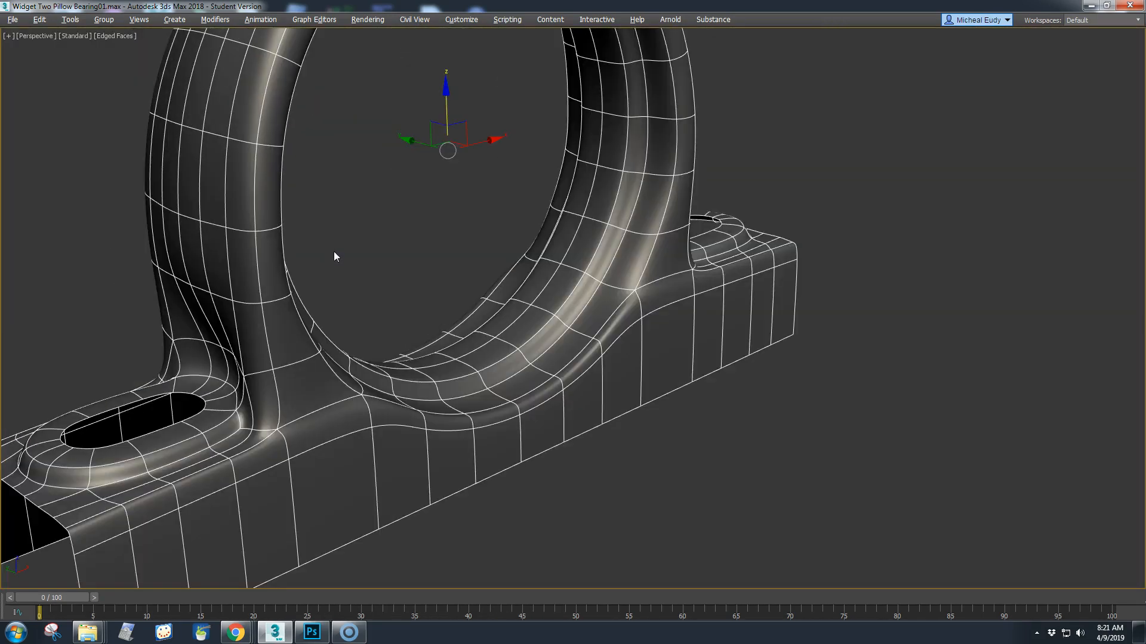
scroll(387, 257, down, 2)
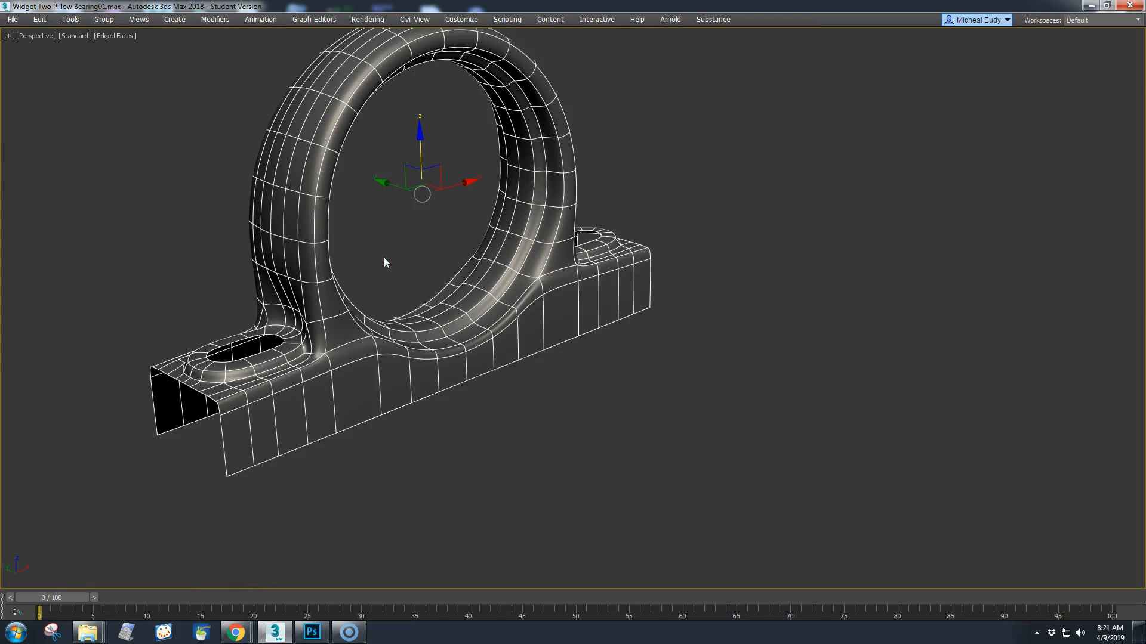
scroll(700, 446, up, 3)
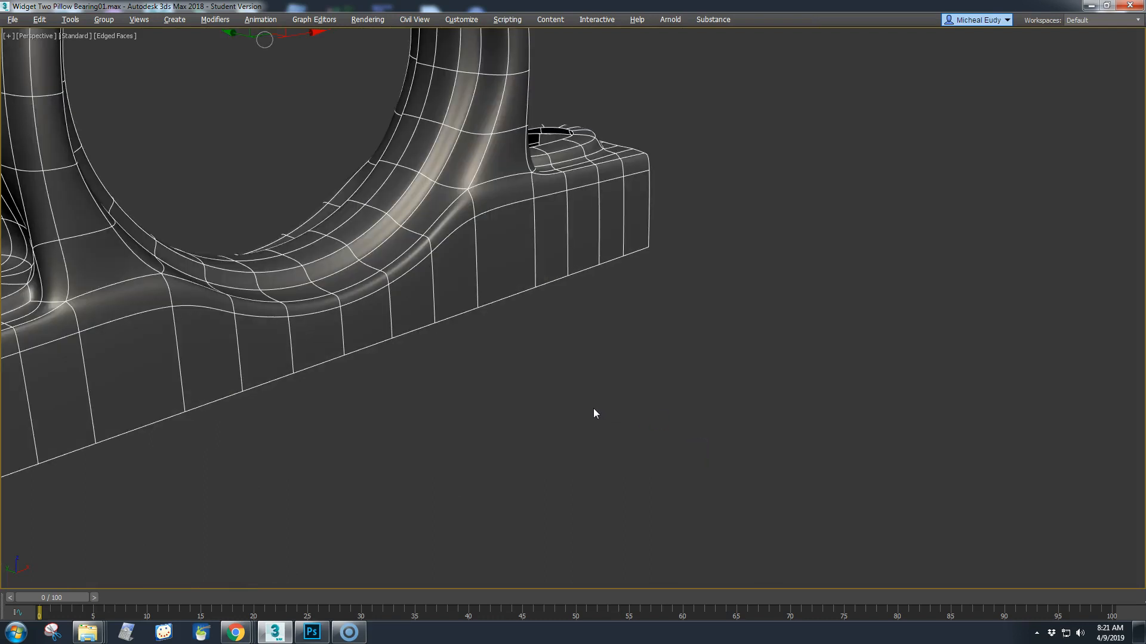
- Reframe the whole base in the expert-mode perspective view and place the pillow bearing reference photo beside the model for comparison
key(ctrl+x)
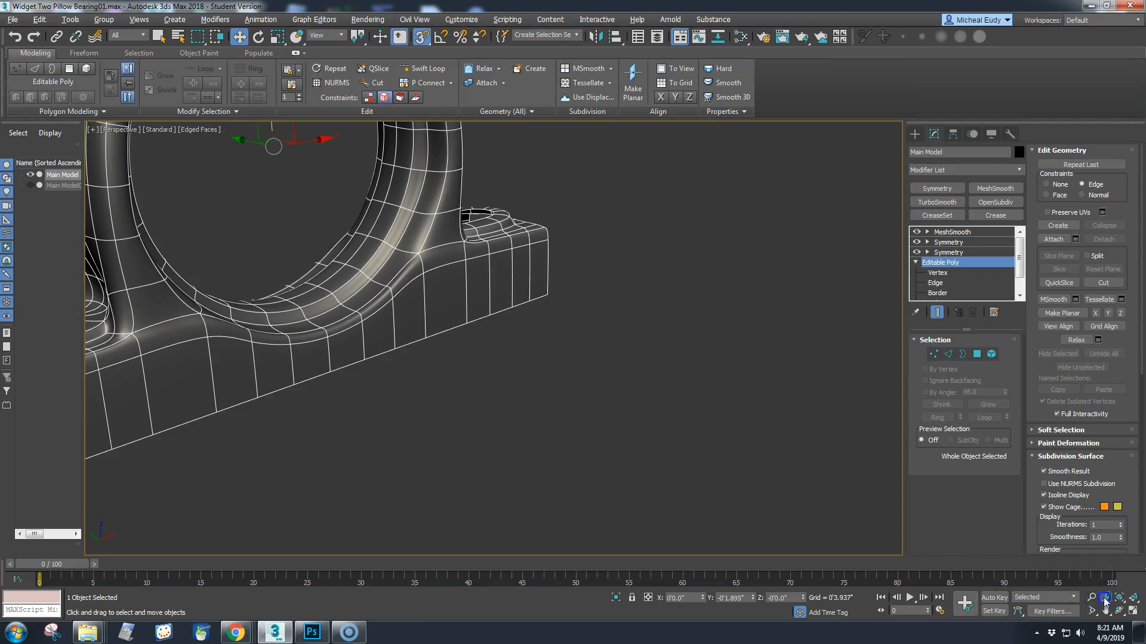
key(ctrl+x)
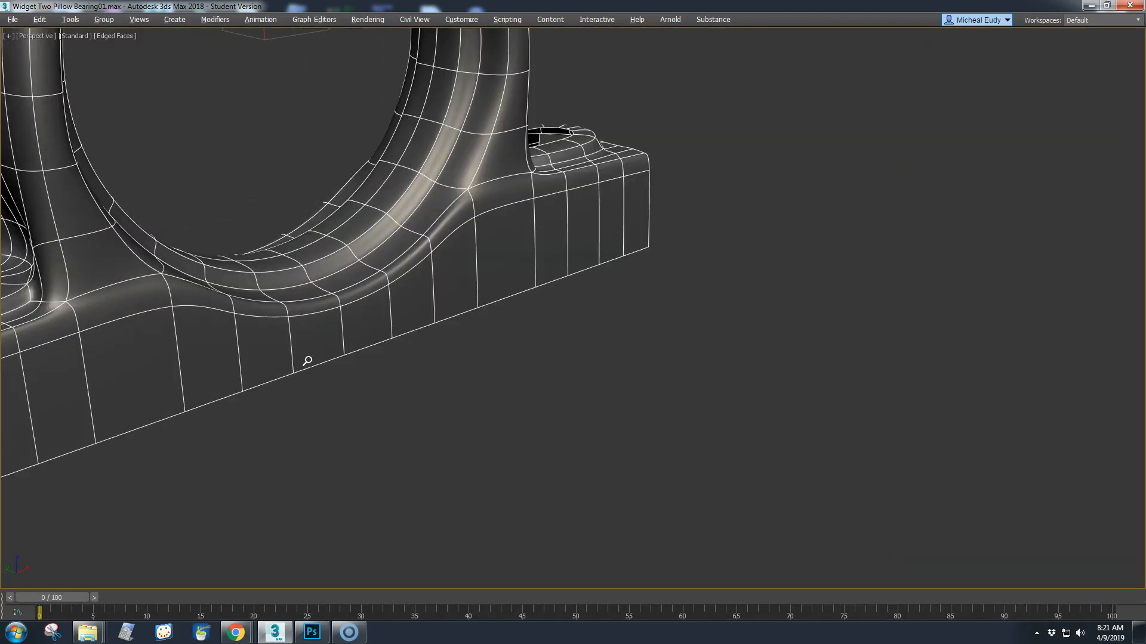
middle_drag(308, 359, 487, 398)
drag(384, 391, 385, 389)
scroll(385, 388, up, 1)
scroll(389, 386, down, 1)
middle_drag(399, 380, 454, 378)
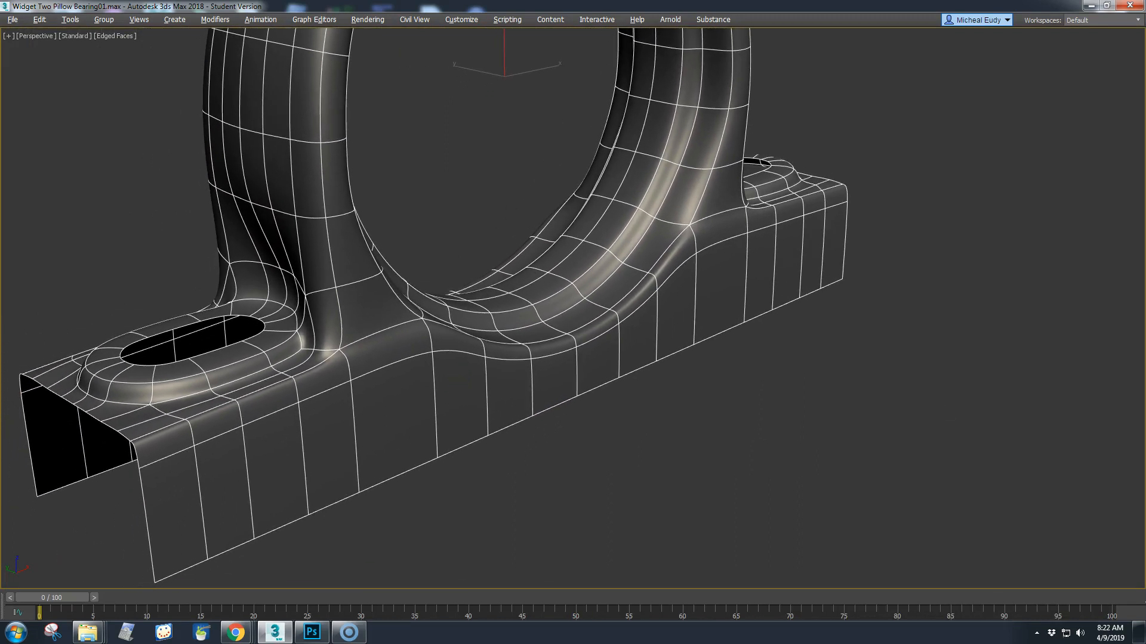
drag(1145, 127, 693, 88)
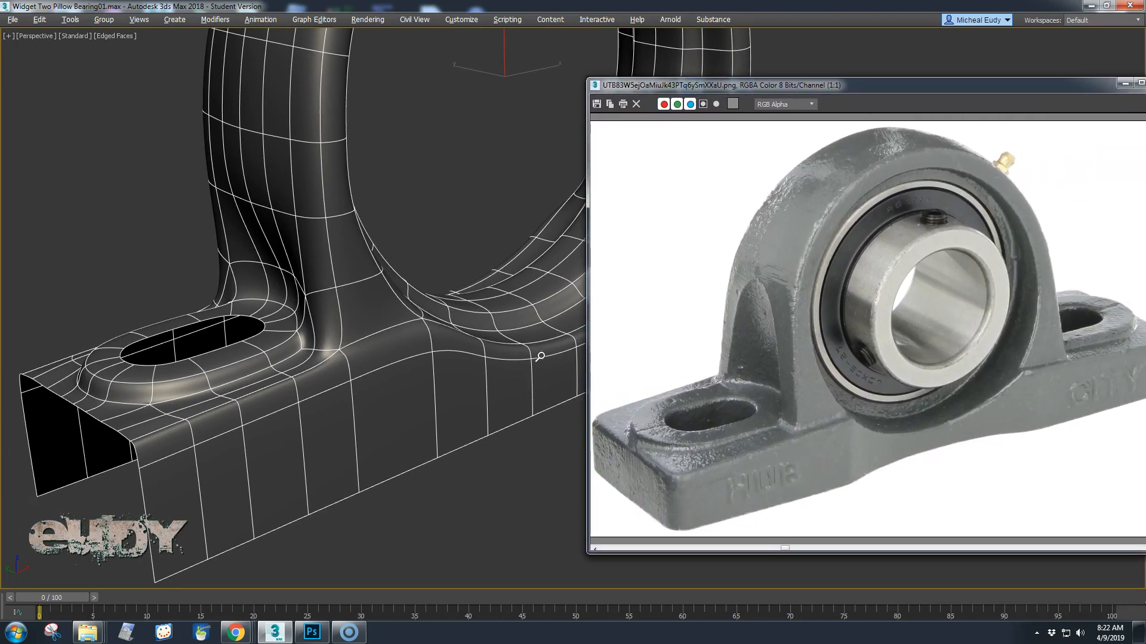